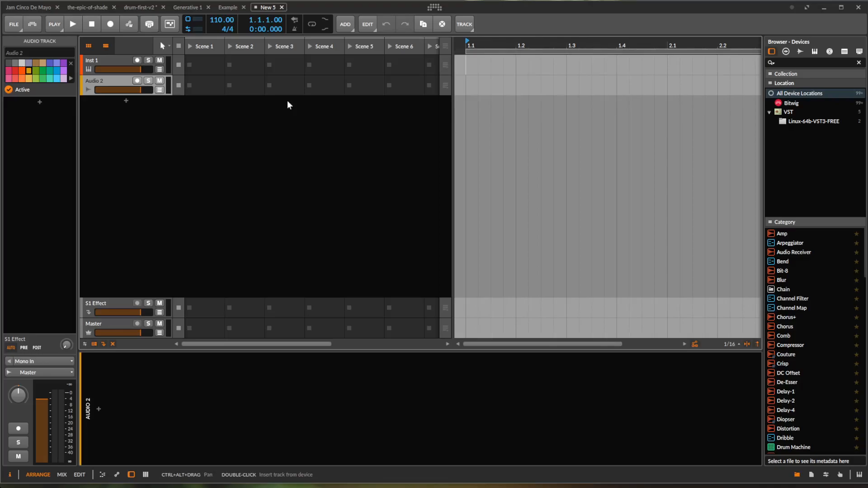
- Show the samples in the browser and view the list of available sound package collections
{"action": "left_click", "coordinate": [798, 53]}
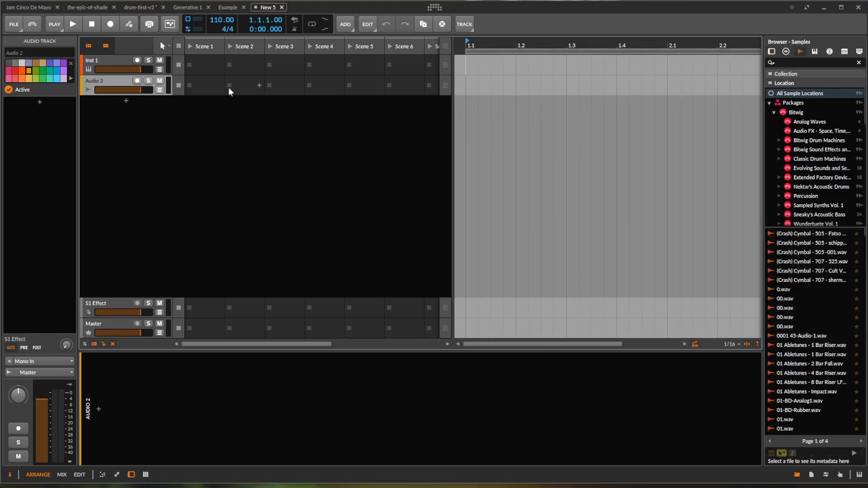
{"action": "left_click", "coordinate": [32, 23]}
{"action": "left_click", "coordinate": [450, 35]}
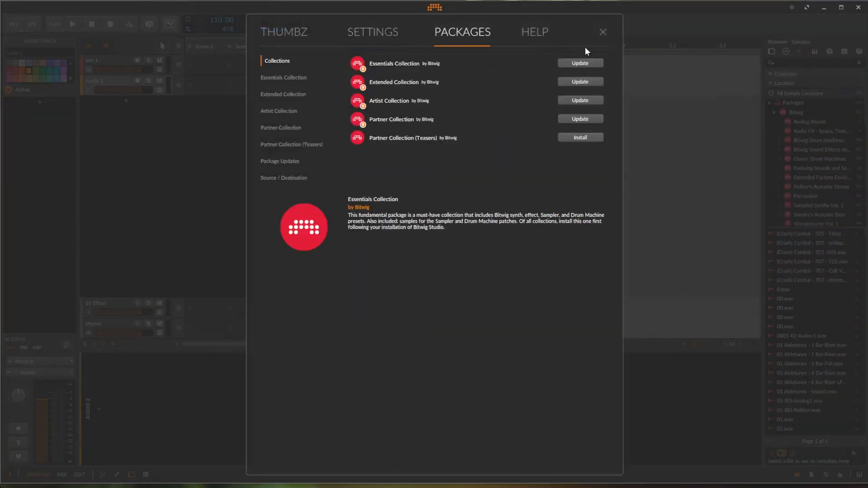
{"action": "left_click", "coordinate": [604, 33]}
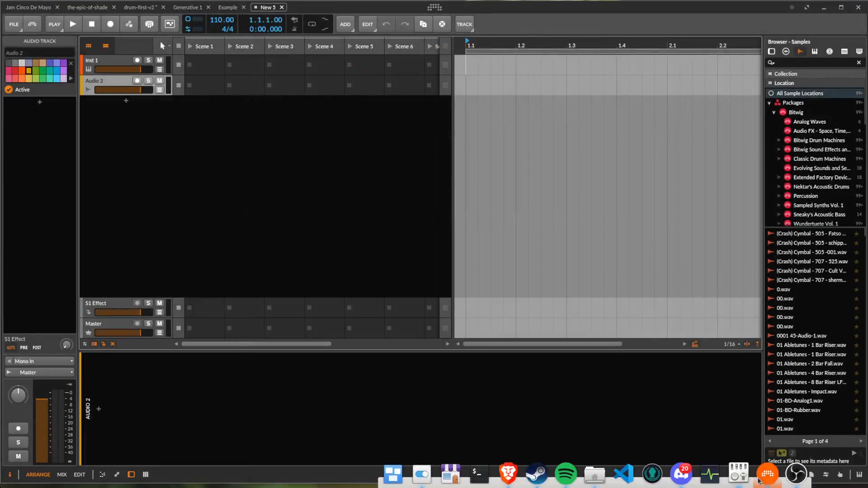
- Switch to the Brave browser and look through the Freesound, SampleSwap, freetousesounds Bandcamp and free audio samples search pages
{"action": "left_click", "coordinate": [508, 474]}
{"action": "left_click", "coordinate": [134, 30]}
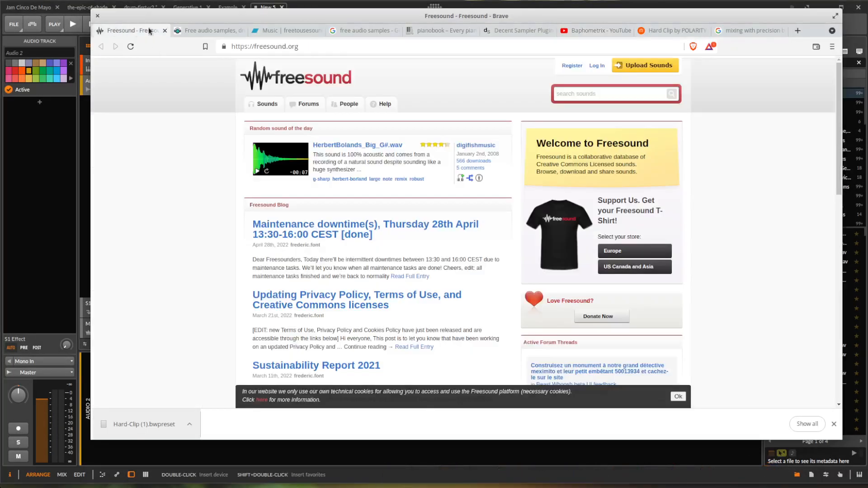
{"action": "left_click_drag", "start_coordinate": [285, 15], "coordinate": [265, 16]}
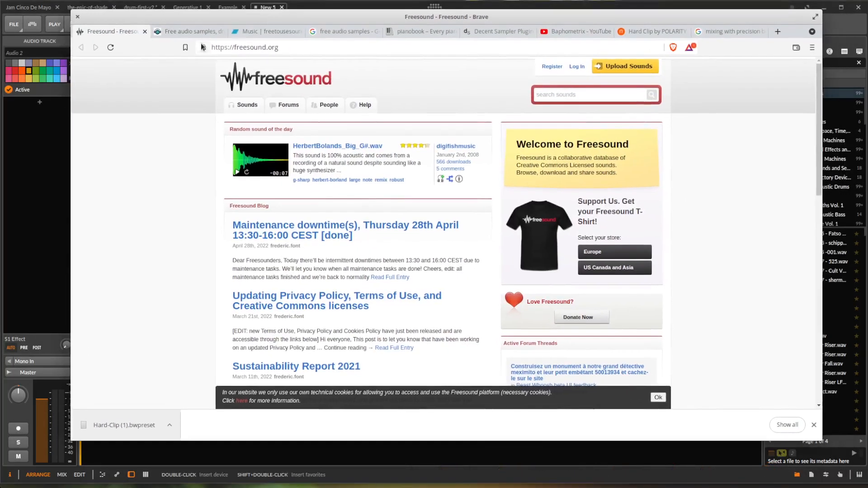
{"action": "left_click", "coordinate": [186, 32]}
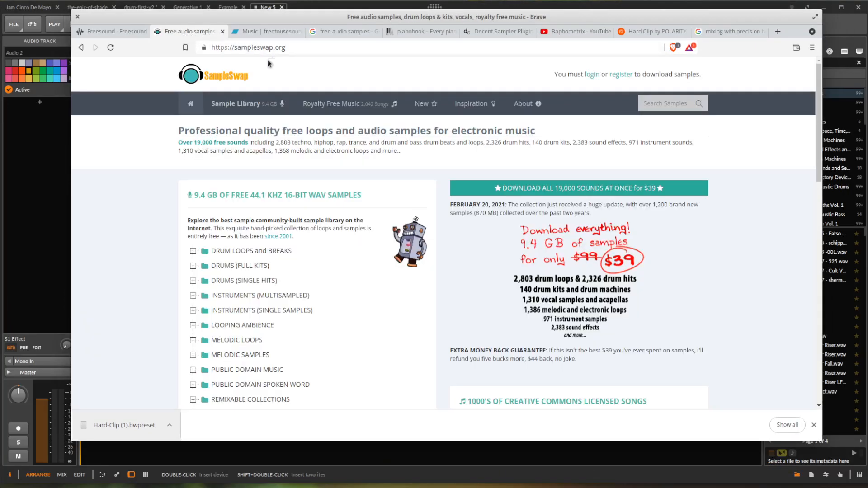
{"action": "mouse_move", "coordinate": [244, 104]}
{"action": "left_click", "coordinate": [253, 33]}
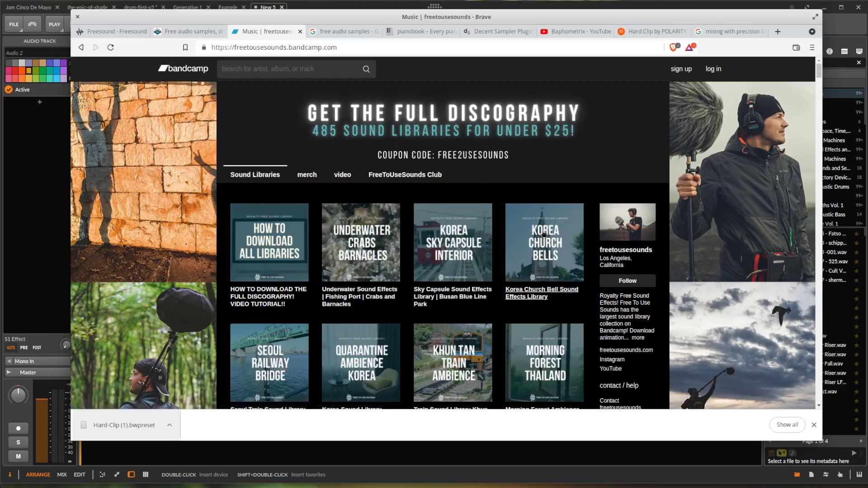
{"action": "left_click", "coordinate": [345, 33]}
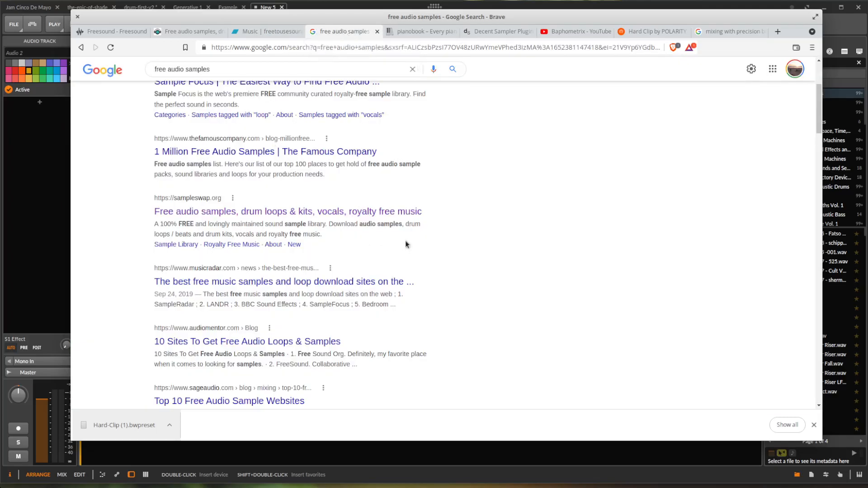
- Examine the latest sample packs on pianobook and the Decent Sampler plugin page, and return to Bitwig Studio
{"action": "left_click", "coordinate": [417, 32]}
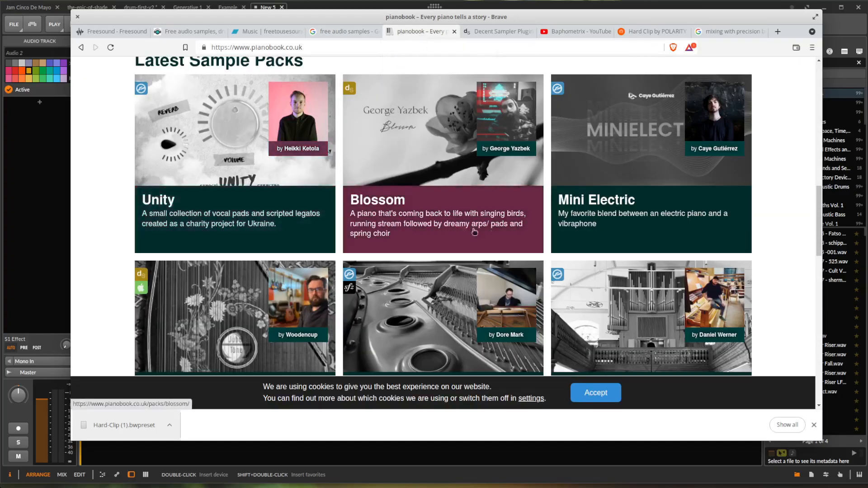
{"action": "scroll", "coordinate": [562, 257], "scroll_direction": "down", "scroll_amount": 2}
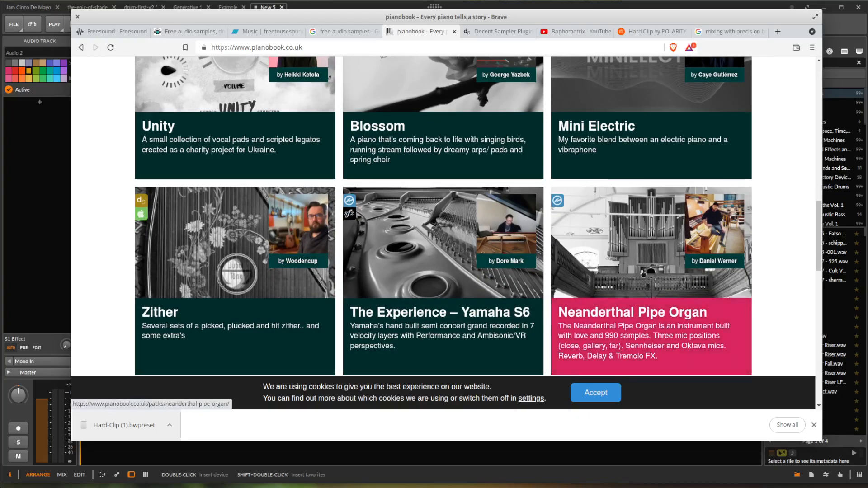
{"action": "scroll", "coordinate": [643, 274], "scroll_direction": "down", "scroll_amount": 2}
{"action": "scroll", "coordinate": [643, 272], "scroll_direction": "down", "scroll_amount": 2}
{"action": "scroll", "coordinate": [634, 256], "scroll_direction": "up", "scroll_amount": 2}
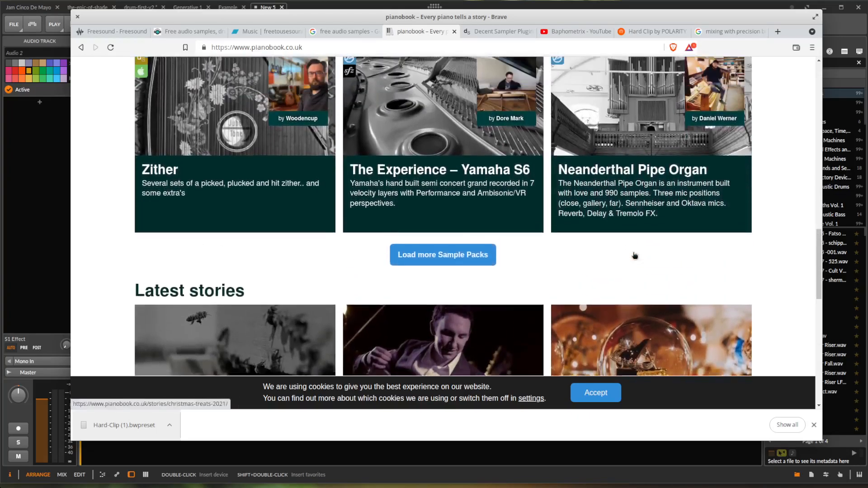
{"action": "scroll", "coordinate": [442, 213], "scroll_direction": "up", "scroll_amount": 6}
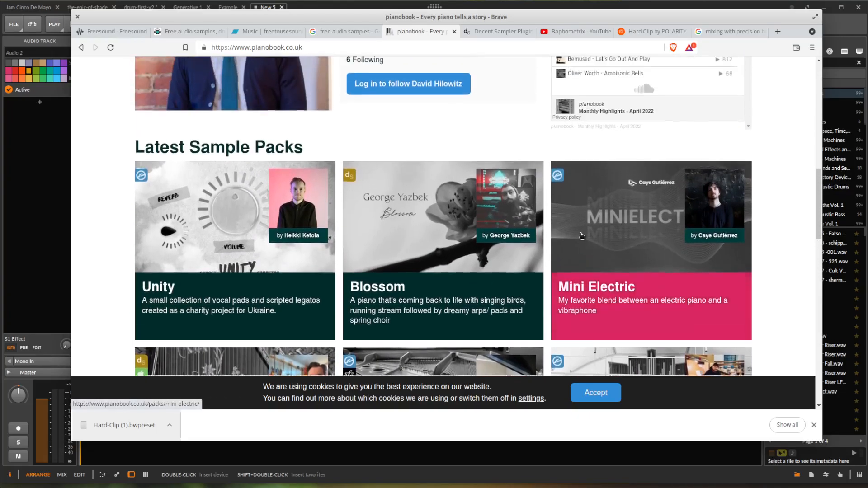
{"action": "scroll", "coordinate": [442, 213], "scroll_direction": "down", "scroll_amount": 2}
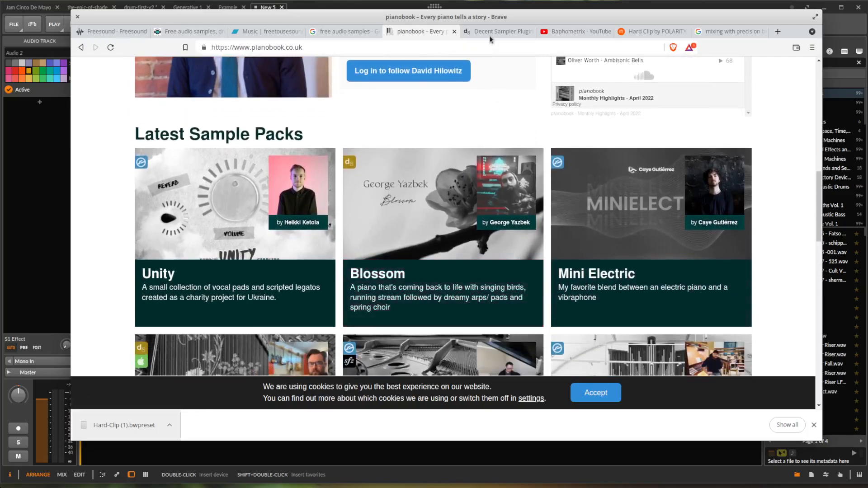
{"action": "left_click", "coordinate": [488, 32]}
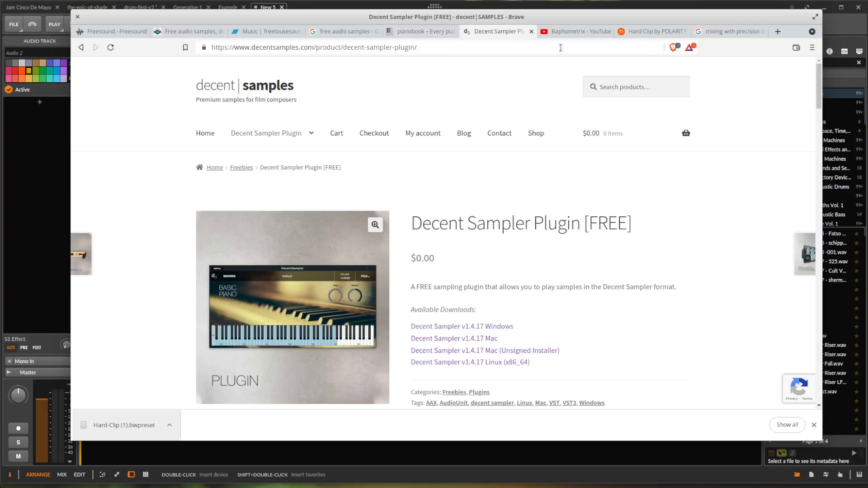
{"action": "left_click", "coordinate": [758, 2]}
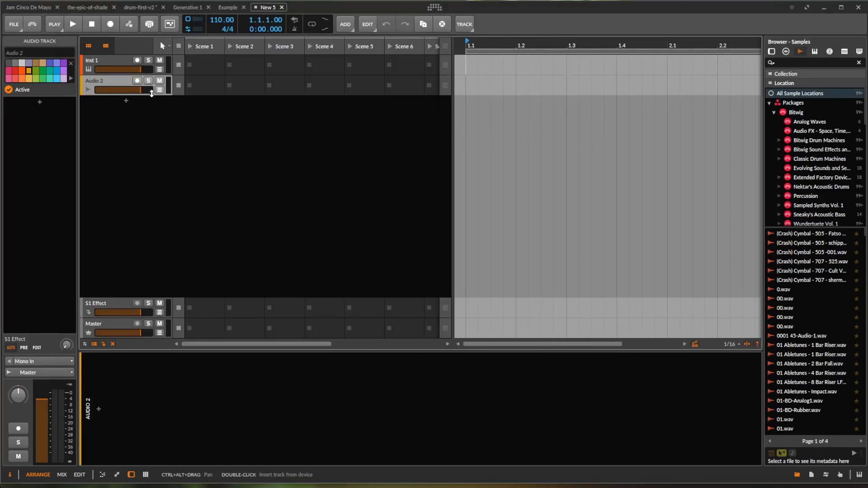
- Delete the Audio 2 track and the S1 Effect track from the project
{"action": "key", "text": "Delete"}
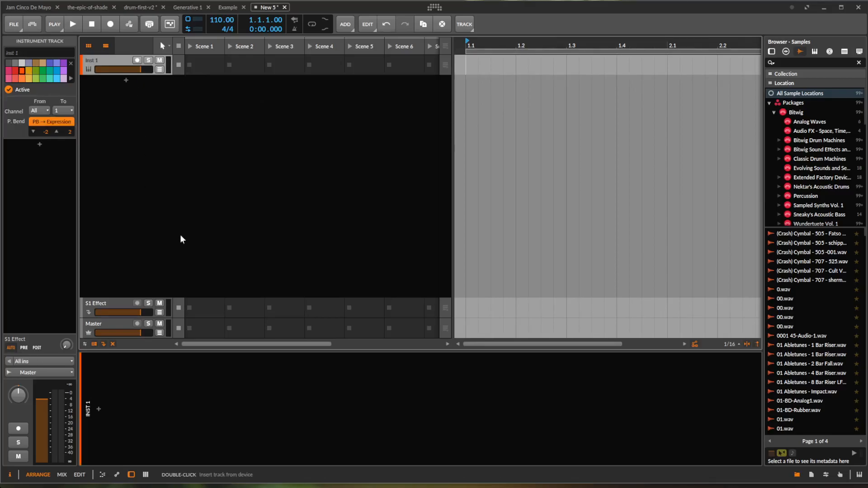
{"action": "left_click", "coordinate": [127, 303]}
{"action": "key", "text": "Delete"}
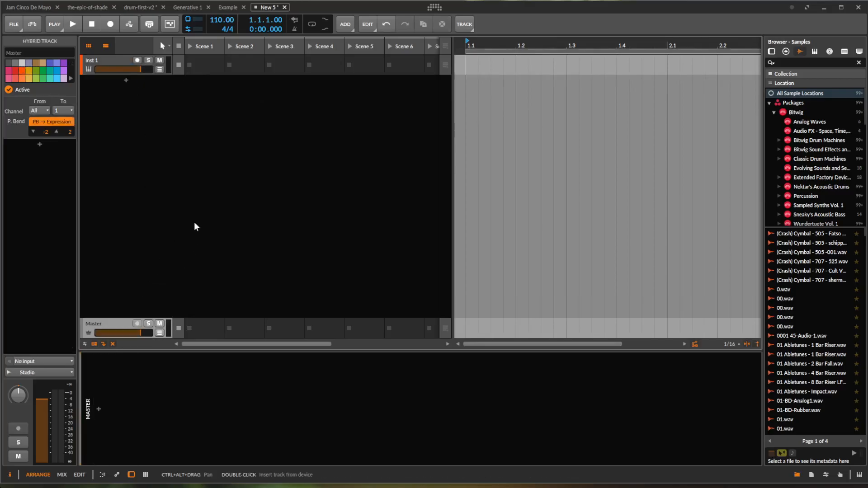
- View the Behavior settings, including the option to use a template for new projects
{"action": "left_click", "coordinate": [34, 30]}
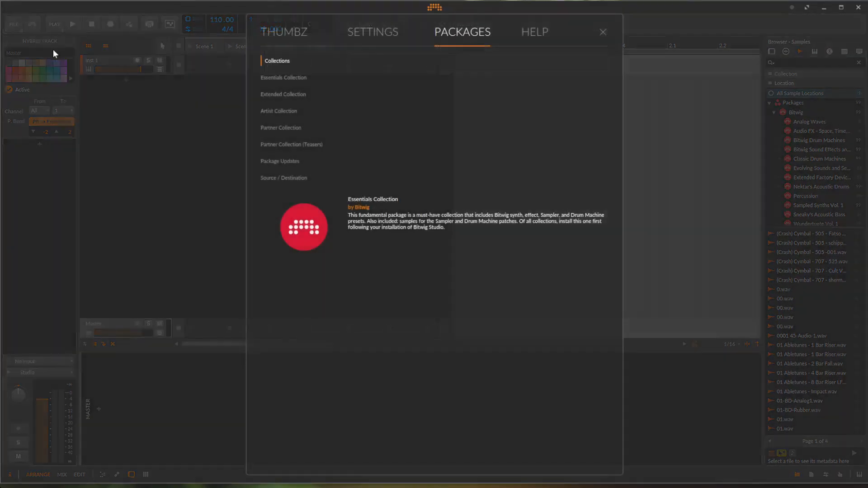
{"action": "left_click", "coordinate": [367, 34]}
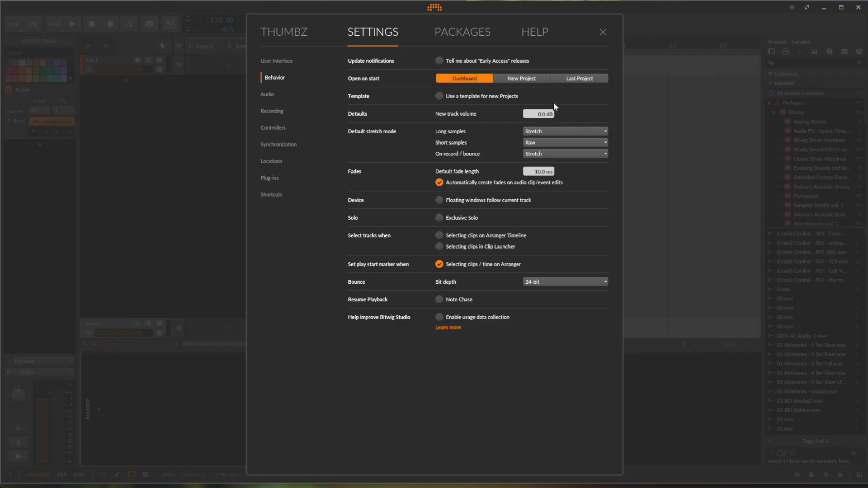
{"action": "left_click", "coordinate": [603, 32]}
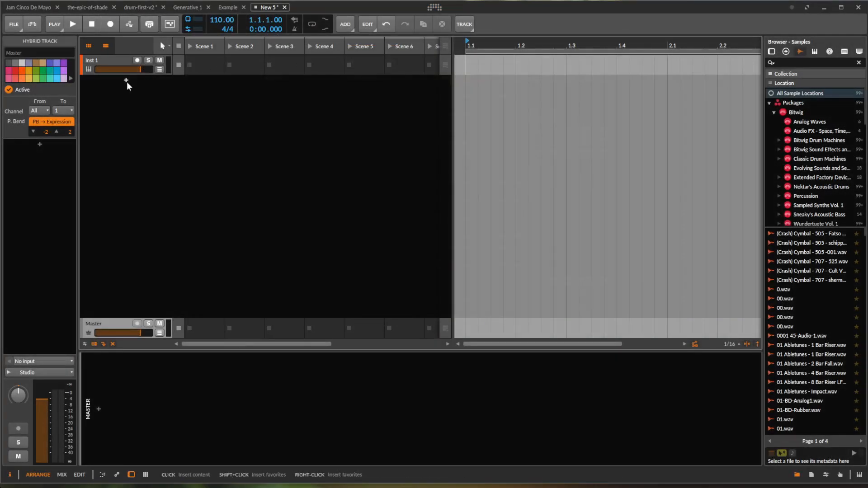
- Add four empty group tracks below the Inst 1 track
{"action": "left_click", "coordinate": [126, 80]}
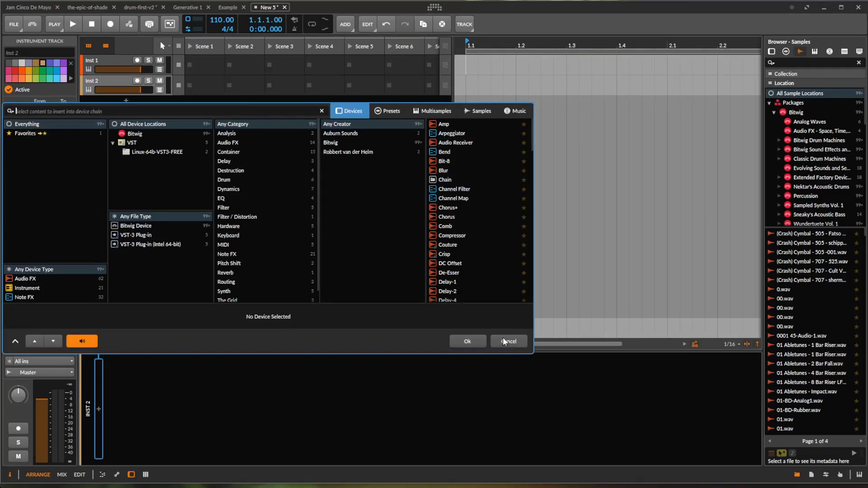
{"action": "left_click", "coordinate": [516, 343]}
{"action": "right_click", "coordinate": [132, 121]}
{"action": "left_click", "coordinate": [185, 160]}
{"action": "right_click", "coordinate": [159, 165]}
{"action": "left_click", "coordinate": [203, 205]}
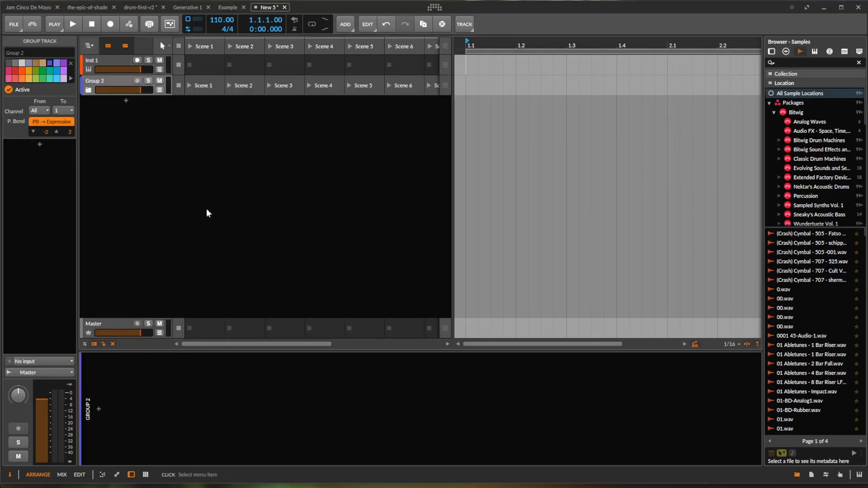
{"action": "right_click", "coordinate": [133, 176]}
{"action": "left_click", "coordinate": [169, 218]}
{"action": "right_click", "coordinate": [148, 195]}
{"action": "left_click", "coordinate": [186, 237]}
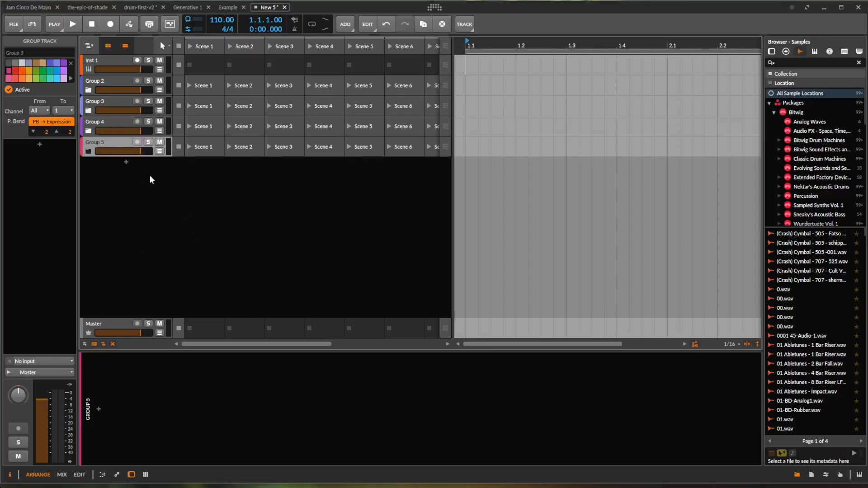
- Delete the Inst 1 instrument track above the group tracks
{"action": "left_click", "coordinate": [114, 61]}
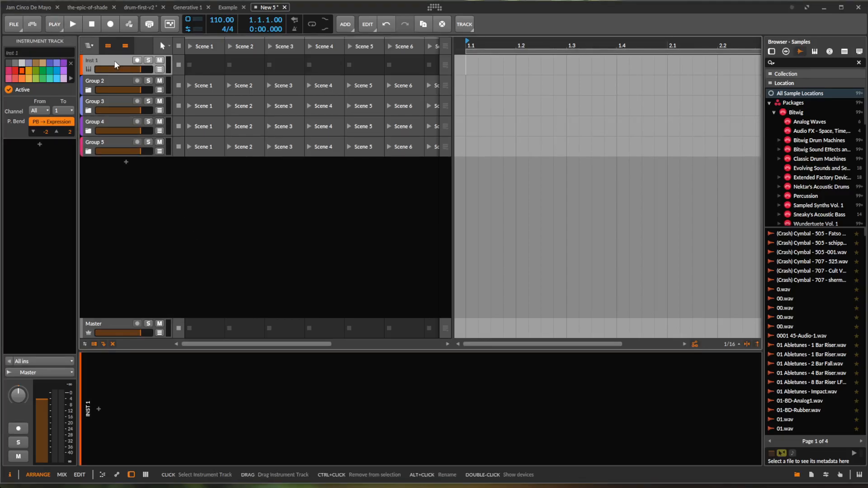
{"action": "key", "text": "Delete"}
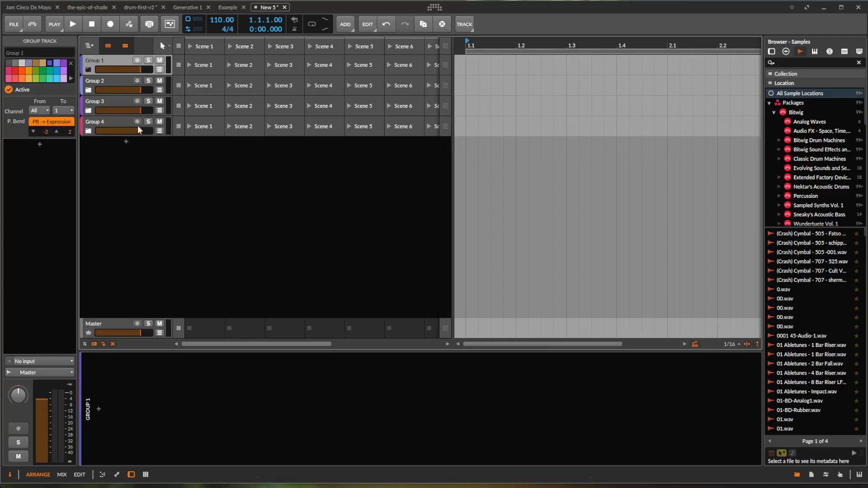
- Delete all four group tracks so that only the Master track is left
{"action": "right_click", "coordinate": [148, 166]}
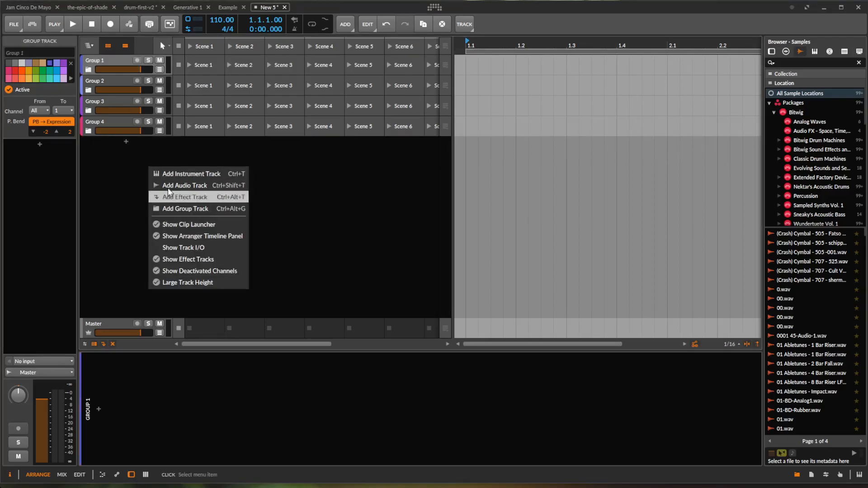
{"action": "left_click", "coordinate": [114, 143]}
{"action": "left_click", "coordinate": [110, 122]}
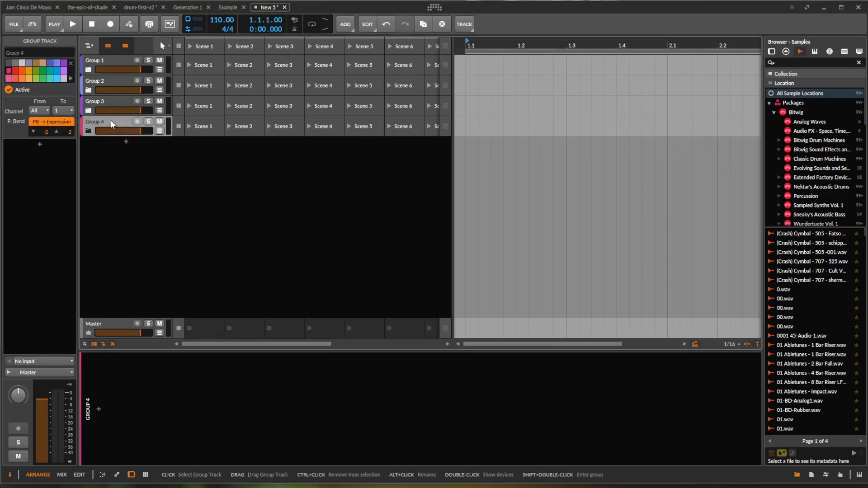
{"action": "left_click", "coordinate": [113, 61], "text": "shift"}
{"action": "key", "text": "Delete"}
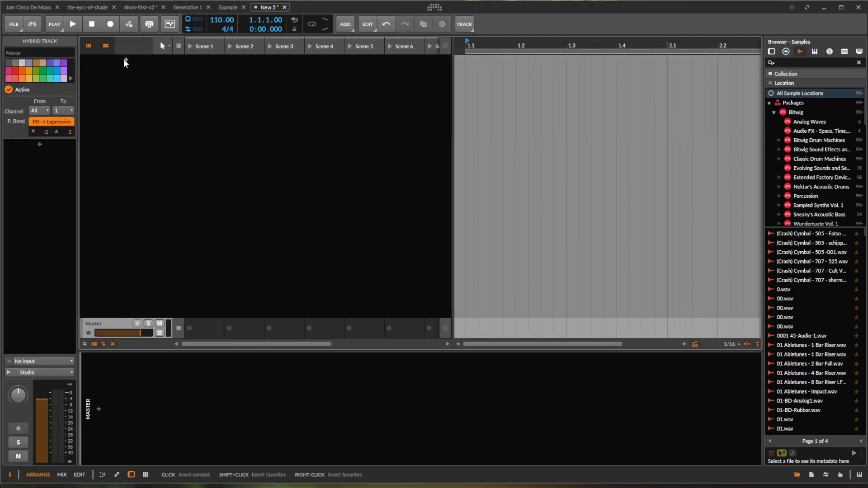
- Add one empty instrument track to the project without inserting a device
{"action": "left_click", "coordinate": [126, 59]}
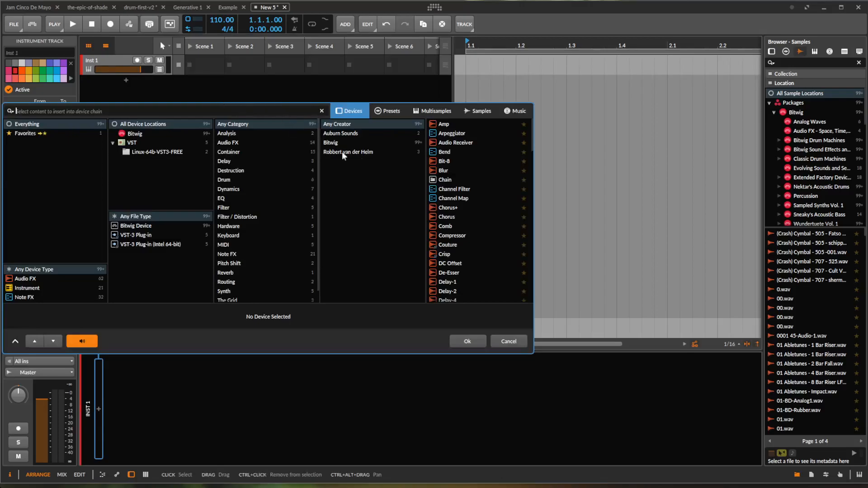
{"action": "left_click", "coordinate": [508, 342]}
{"action": "right_click", "coordinate": [156, 113]}
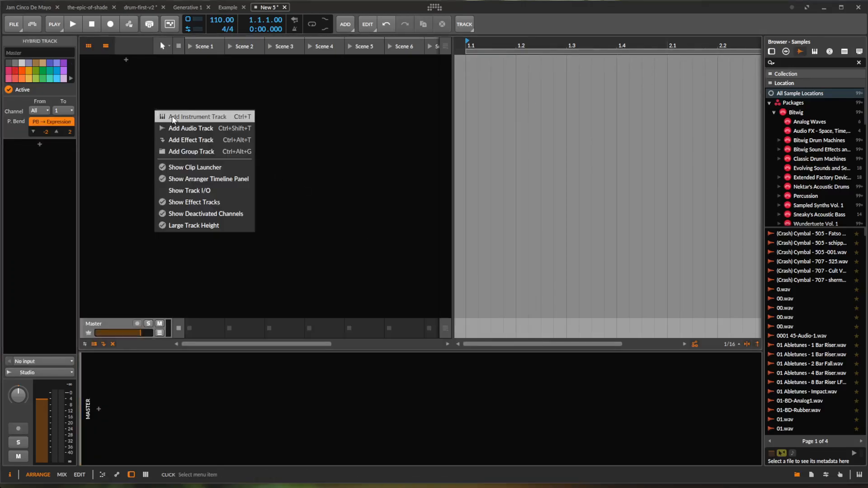
{"action": "left_click", "coordinate": [172, 117]}
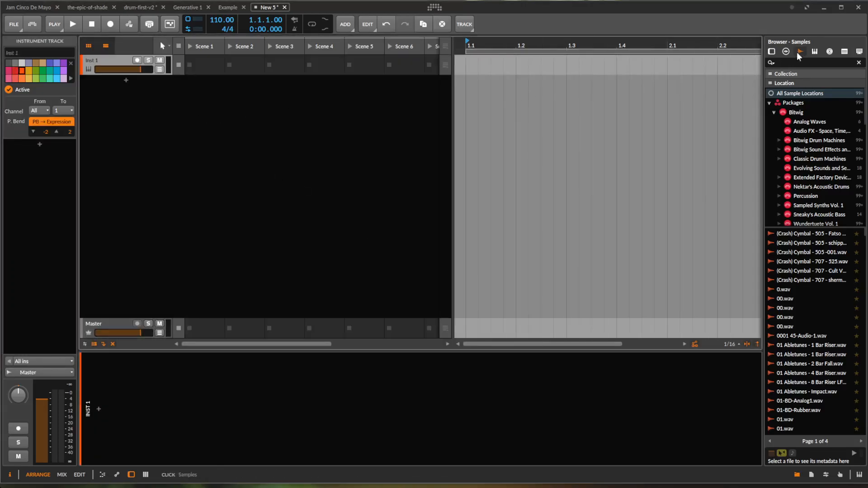
- Search the sample library for "kick"
{"action": "left_click", "coordinate": [804, 67]}
{"action": "type", "text": "kick"}
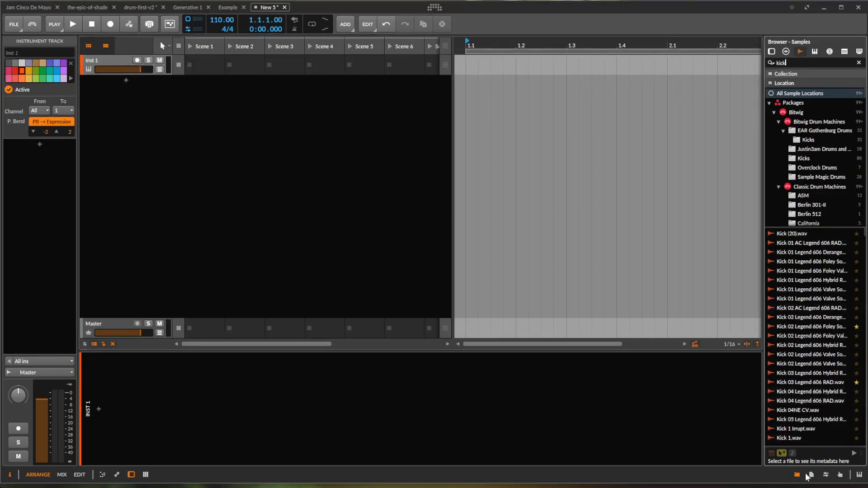
- Look through the other side views and each content type of the browser, from devices and presets to files
{"action": "left_click", "coordinate": [812, 475]}
{"action": "left_click", "coordinate": [827, 475]}
{"action": "left_click", "coordinate": [841, 475]}
{"action": "left_click", "coordinate": [826, 475]}
{"action": "left_click", "coordinate": [812, 475]}
{"action": "left_click", "coordinate": [797, 475]}
{"action": "left_click", "coordinate": [770, 53]}
{"action": "left_click", "coordinate": [786, 52]}
{"action": "left_click", "coordinate": [800, 53]}
{"action": "left_click", "coordinate": [815, 53]}
{"action": "left_click", "coordinate": [831, 53]}
{"action": "left_click", "coordinate": [845, 53]}
{"action": "left_click", "coordinate": [860, 52]}
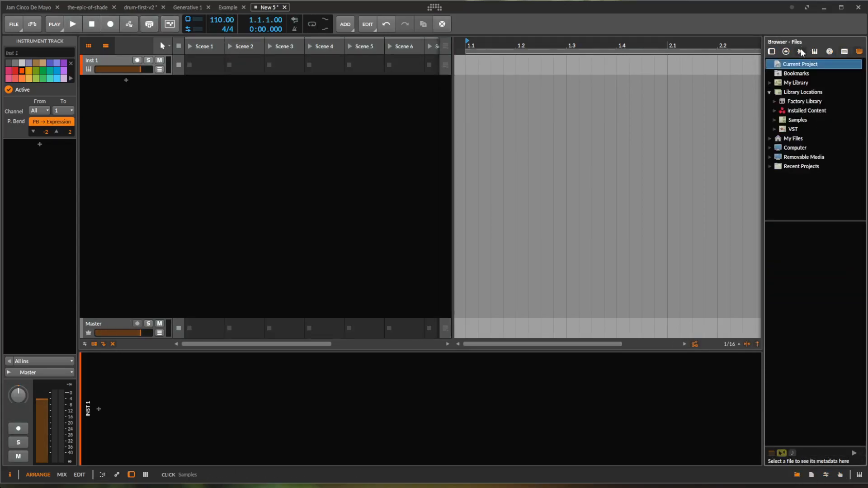
- Return to the kick sample results and audition kick samples, including Kick Beefy SM ELE.wav
{"action": "left_click", "coordinate": [801, 52]}
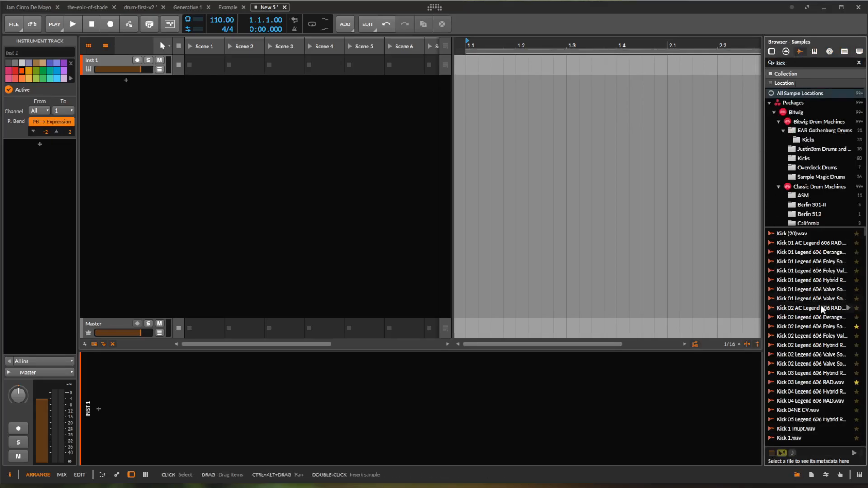
{"action": "scroll", "coordinate": [818, 312], "scroll_direction": "down", "scroll_amount": 4}
{"action": "left_click", "coordinate": [800, 294]}
{"action": "scroll", "coordinate": [809, 354], "scroll_direction": "down", "scroll_amount": 5}
{"action": "left_click", "coordinate": [796, 300]}
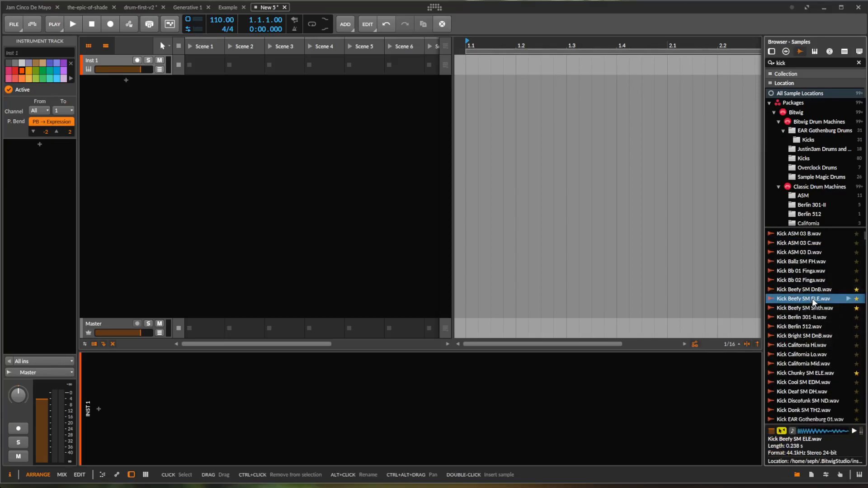
- Load Kick Beefy SM ELE.wav into a Sampler on the instrument track and create an empty clip in Scene 1
{"action": "left_click_drag", "start_coordinate": [810, 299], "coordinate": [256, 397]}
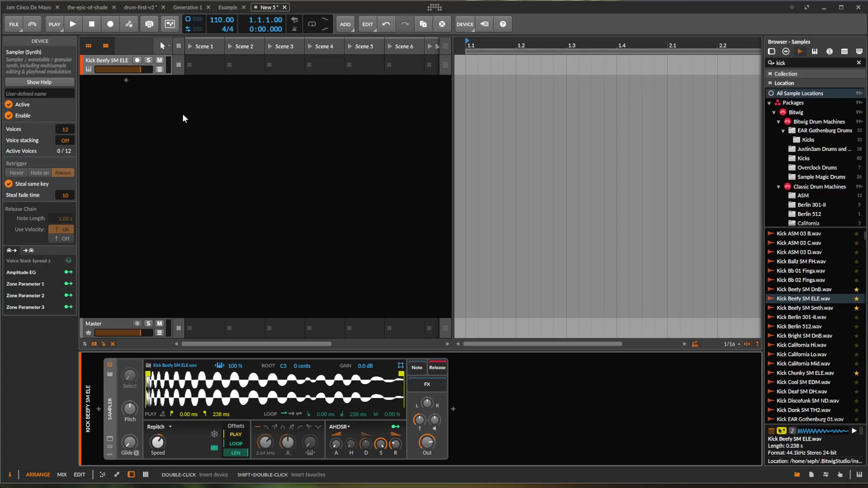
{"action": "double_click", "coordinate": [202, 63]}
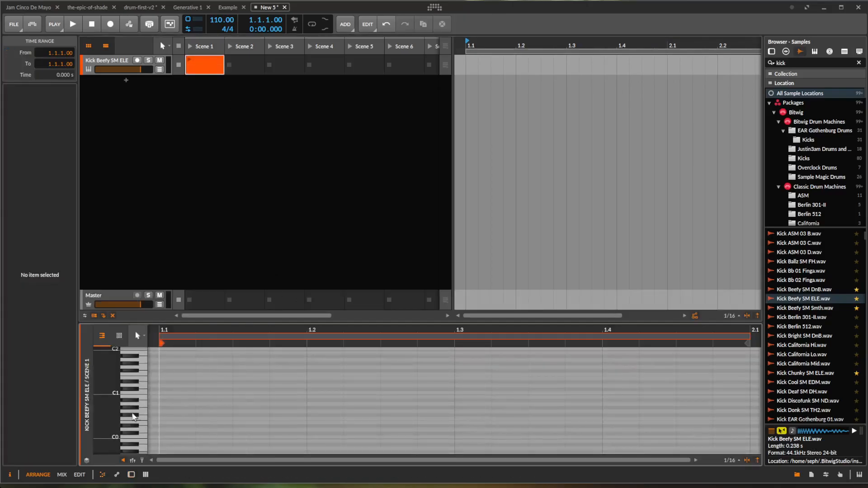
- Draw four C3 kick notes in the clip, one at the start of each beat from 1.1 to 1.4
{"action": "scroll", "coordinate": [165, 393], "scroll_direction": "up", "scroll_amount": 3}
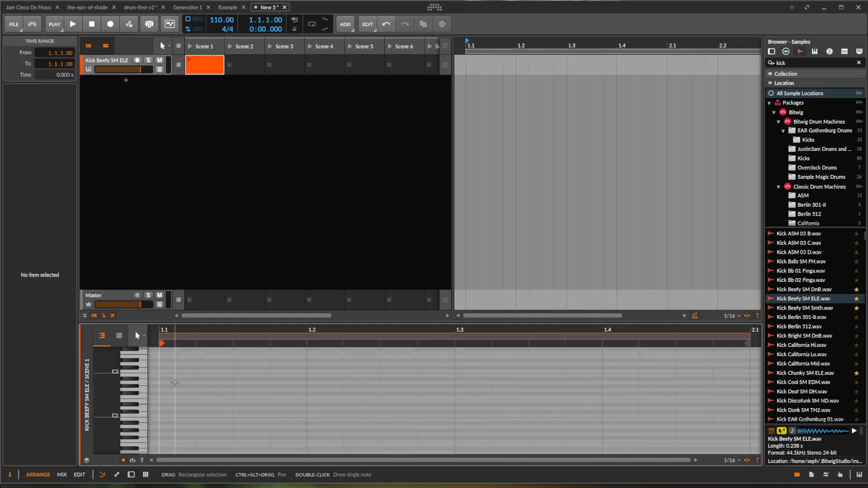
{"action": "double_click", "coordinate": [169, 372]}
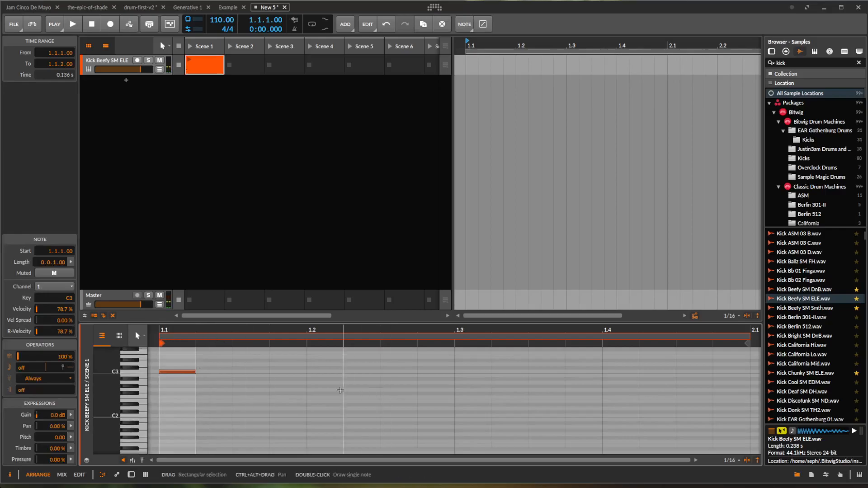
{"action": "double_click", "coordinate": [323, 372]}
{"action": "double_click", "coordinate": [463, 372]}
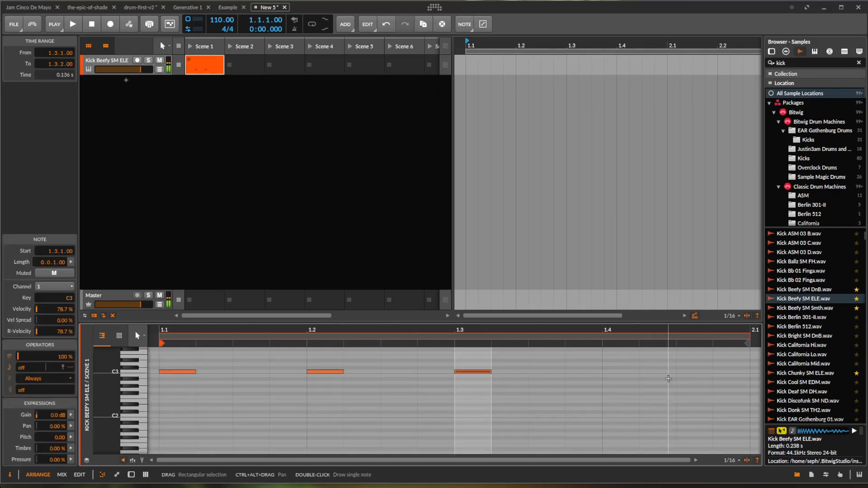
{"action": "double_click", "coordinate": [613, 372]}
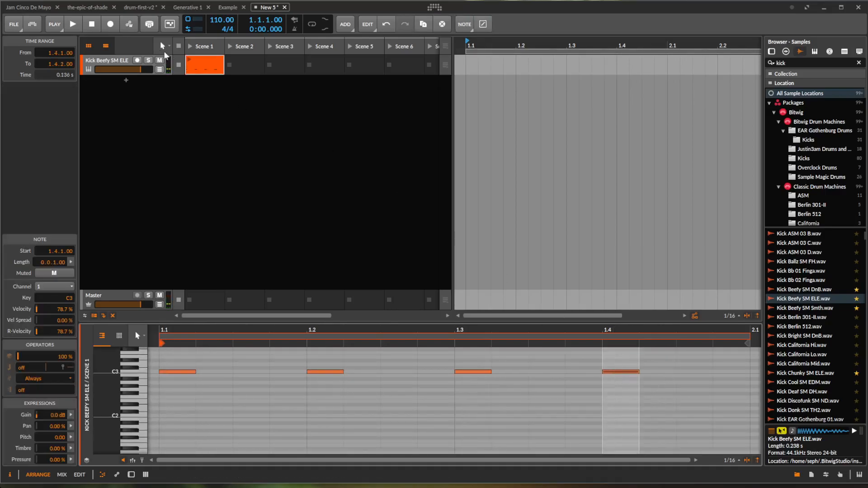
- Launch the kick clip, enlarge the note editor and lower the master volume slightly
{"action": "left_click", "coordinate": [188, 61]}
{"action": "left_click_drag", "start_coordinate": [432, 320], "coordinate": [433, 216]}
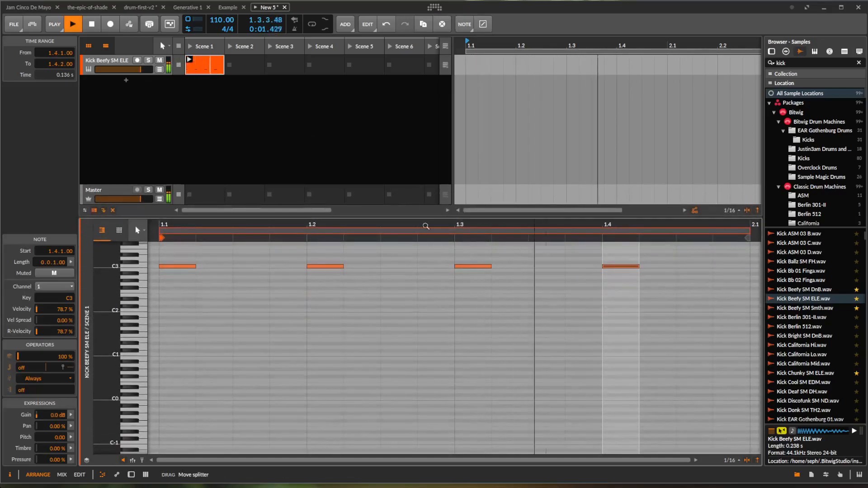
{"action": "scroll", "coordinate": [549, 326], "scroll_direction": "up", "scroll_amount": 4}
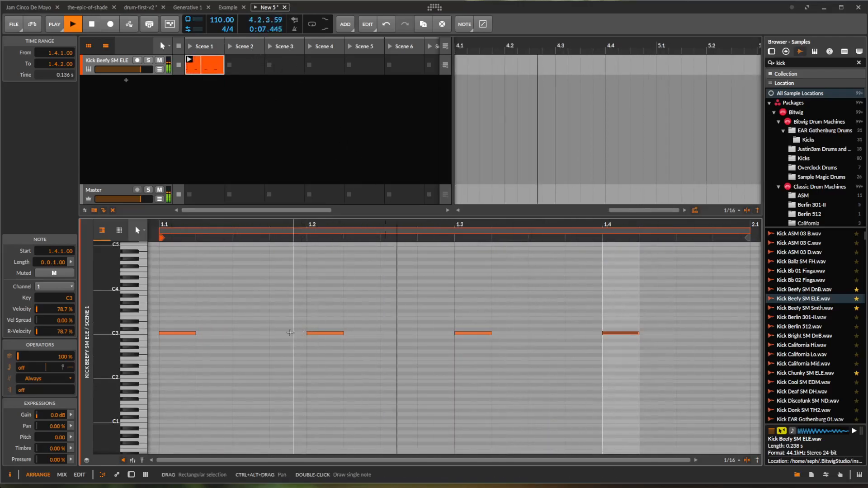
{"action": "left_click_drag", "start_coordinate": [140, 199], "coordinate": [132, 200]}
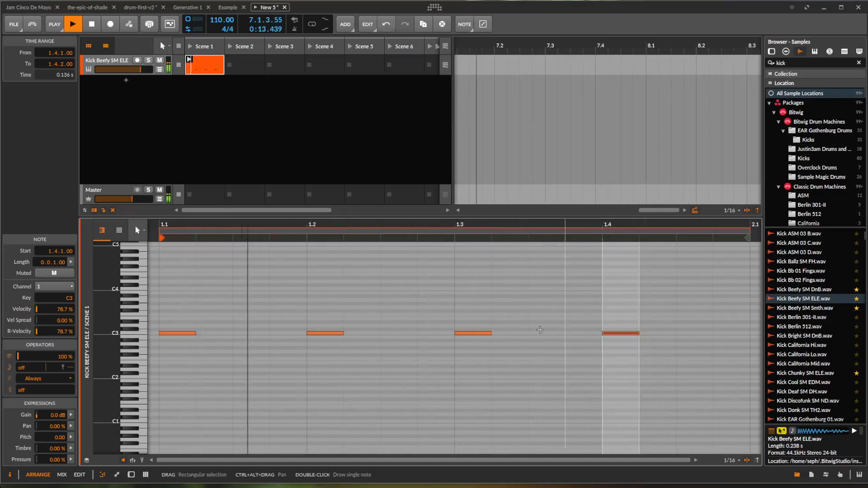
- Try a recurrence length of 4 on the kick note at beat 1.4 and turn it off again
{"action": "left_click_drag", "start_coordinate": [524, 308], "coordinate": [642, 367]}
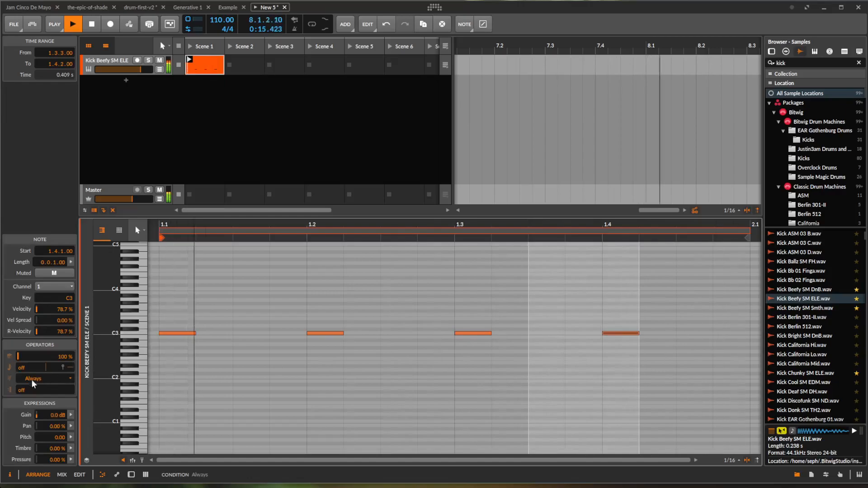
{"action": "left_click_drag", "start_coordinate": [20, 395], "coordinate": [30, 393]}
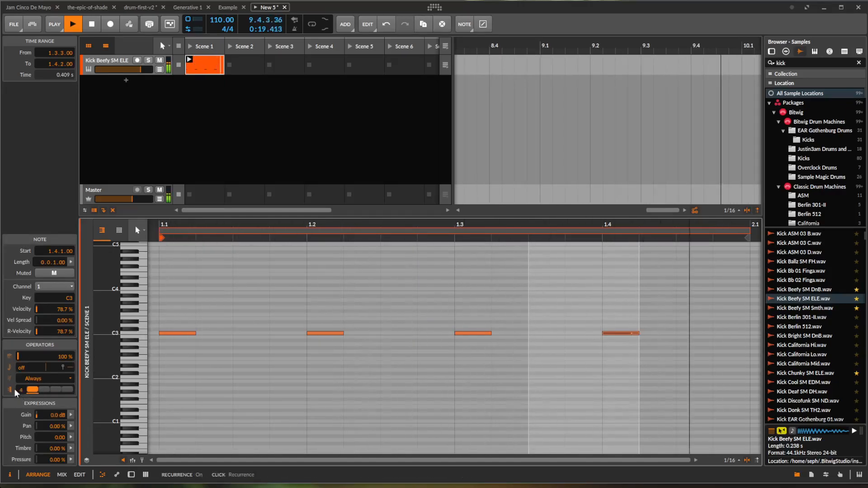
{"action": "left_click_drag", "start_coordinate": [29, 395], "coordinate": [18, 394]}
- Add a C3 kick note at 1.4.3 and set its recurrence to 4, playing only on the fourth cycle
{"action": "double_click", "coordinate": [693, 334]}
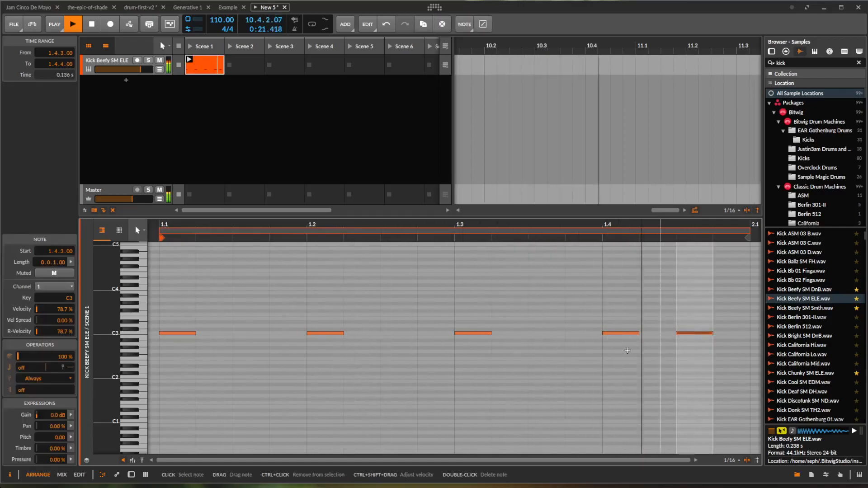
{"action": "left_click_drag", "start_coordinate": [21, 390], "coordinate": [35, 390]}
{"action": "left_click", "coordinate": [35, 391]}
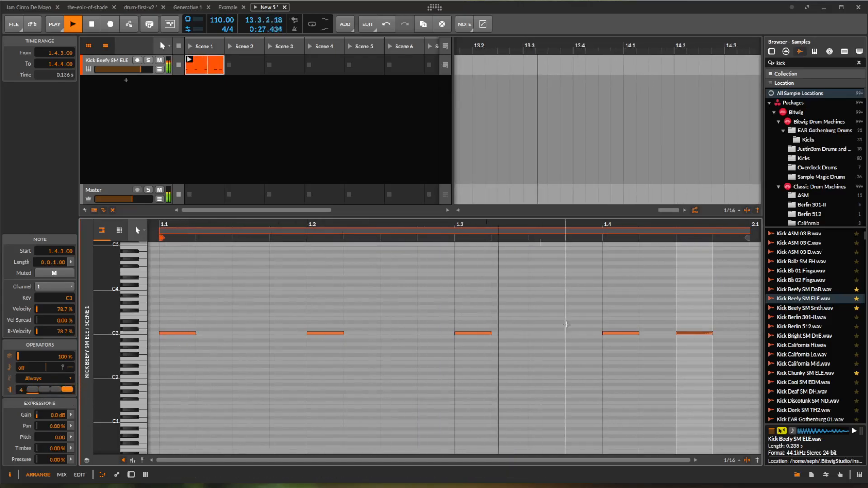
- Shrink the note editor and add a second instrument track without inserting a device
{"action": "left_click_drag", "start_coordinate": [360, 217], "coordinate": [371, 309]}
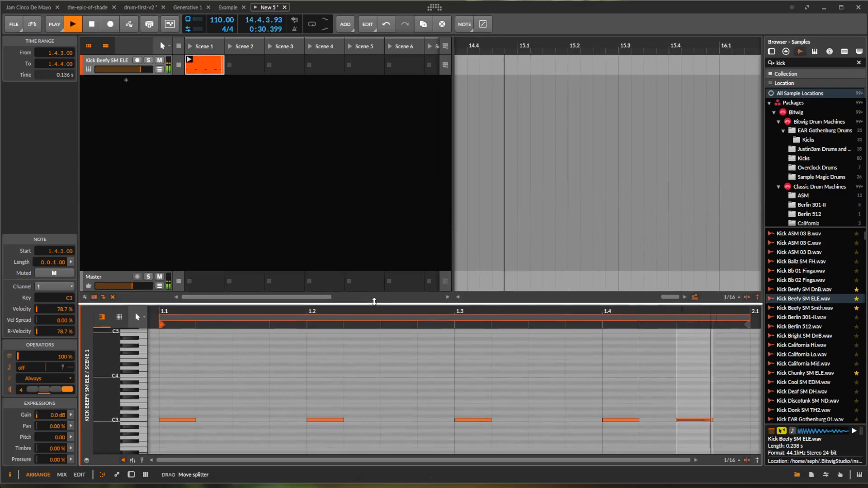
{"action": "left_click", "coordinate": [126, 81]}
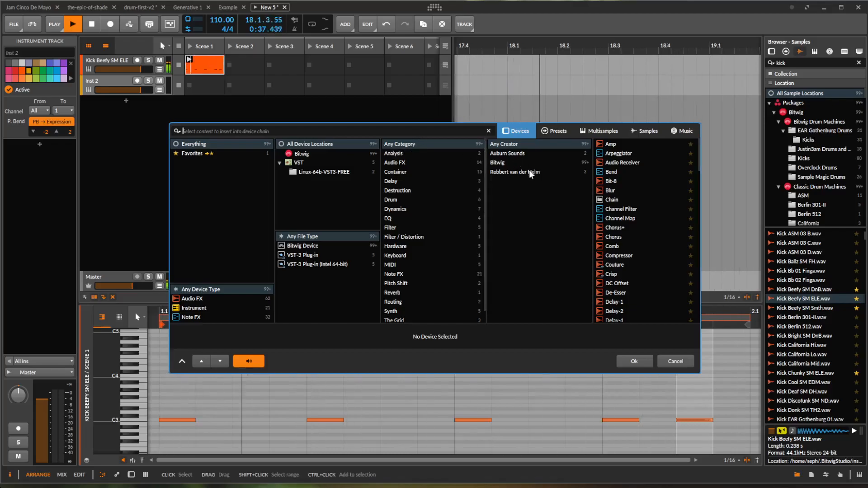
{"action": "left_click", "coordinate": [675, 361]}
{"action": "right_click", "coordinate": [177, 135]}
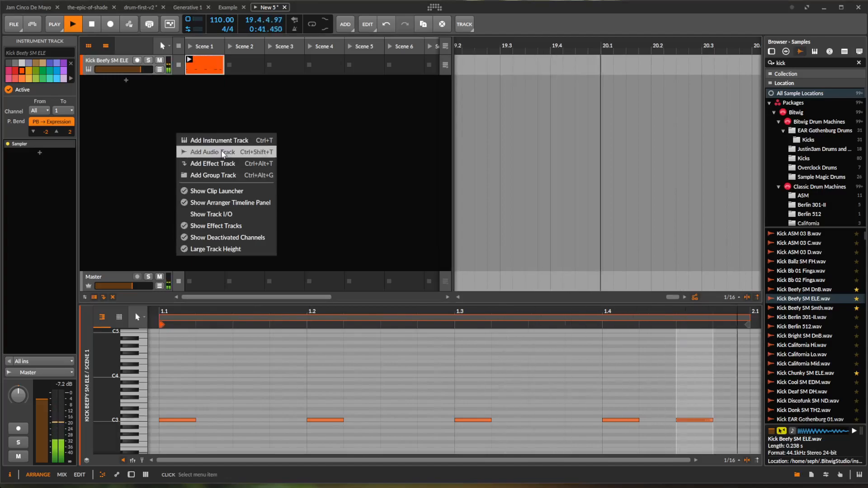
{"action": "left_click", "coordinate": [227, 143]}
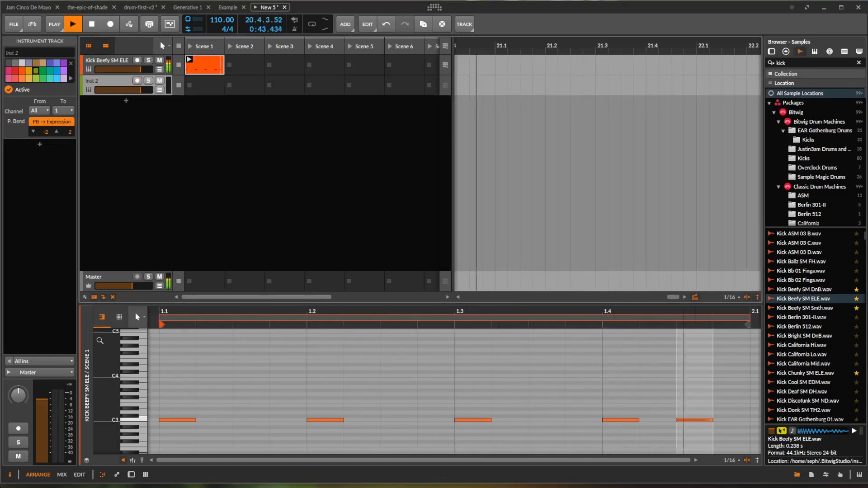
- Insert an empty Drum Machine on the second instrument track
{"action": "double_click", "coordinate": [119, 81]}
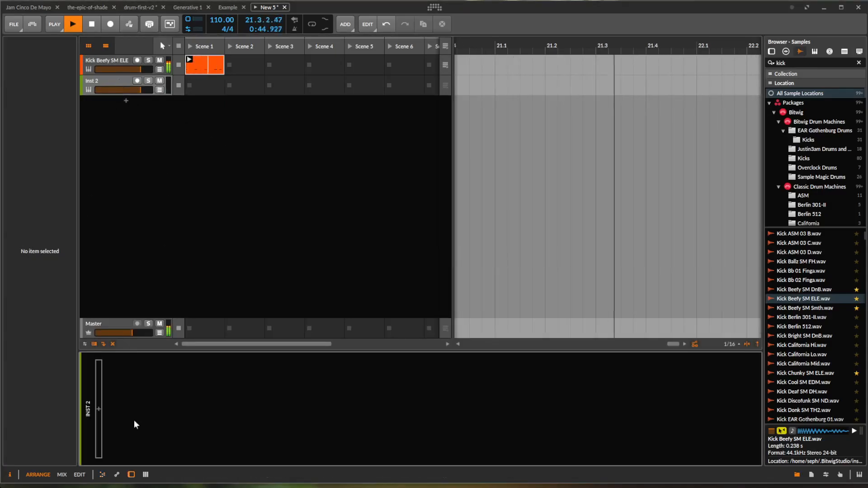
{"action": "left_click", "coordinate": [98, 409]}
{"action": "left_click", "coordinate": [444, 179]}
{"action": "left_click", "coordinate": [468, 341]}
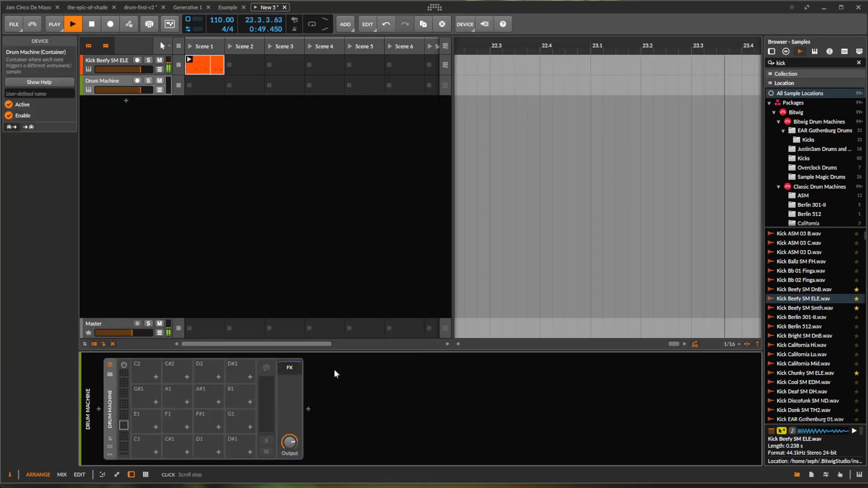
- Browse the Drum Machine presets without loading one and delete the empty Drum Machine
{"action": "left_click", "coordinate": [110, 374]}
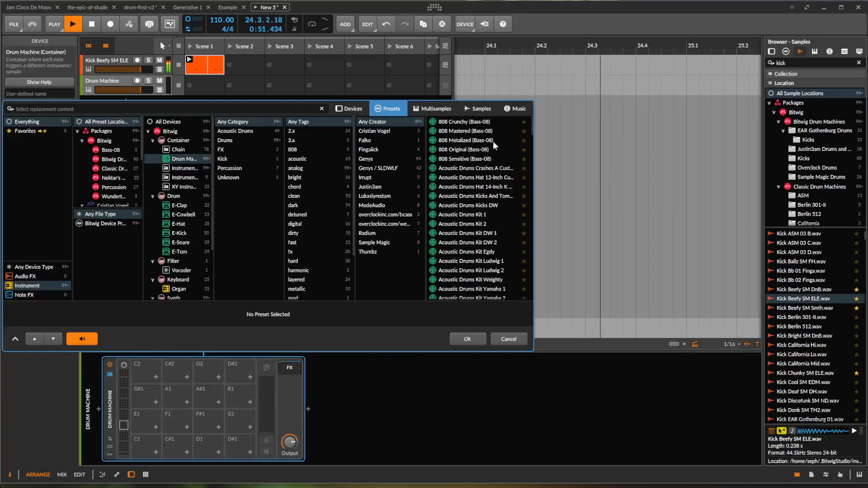
{"action": "scroll", "coordinate": [482, 188], "scroll_direction": "down", "scroll_amount": 3}
{"action": "left_click", "coordinate": [506, 340]}
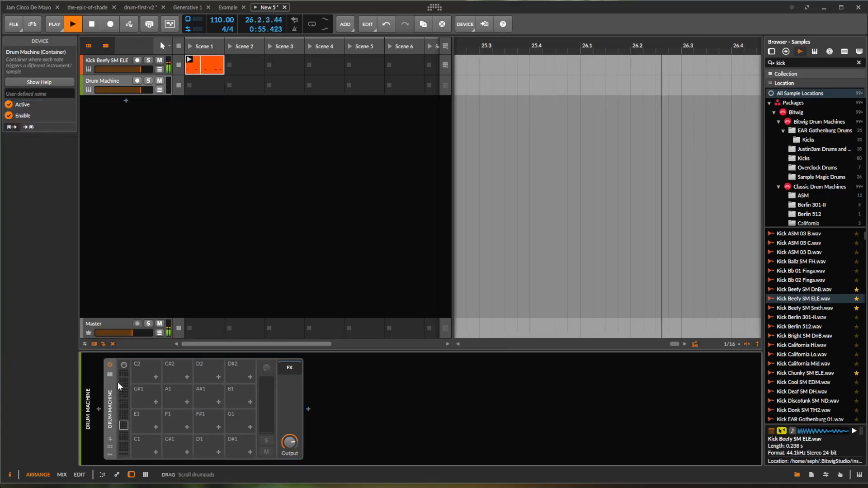
{"action": "key", "text": "Delete"}
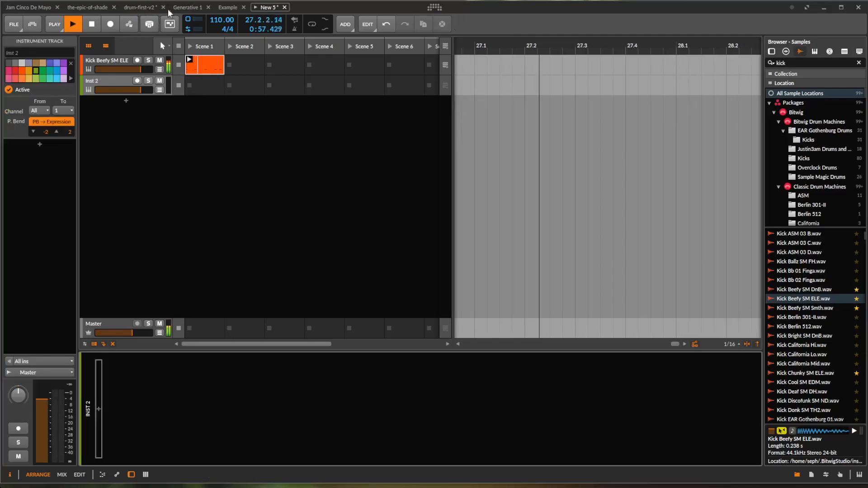
- Copy the Berlin Firework Kit Drum Machine from the Generative 1 project onto the second instrument track of New 5
{"action": "left_click", "coordinate": [186, 7]}
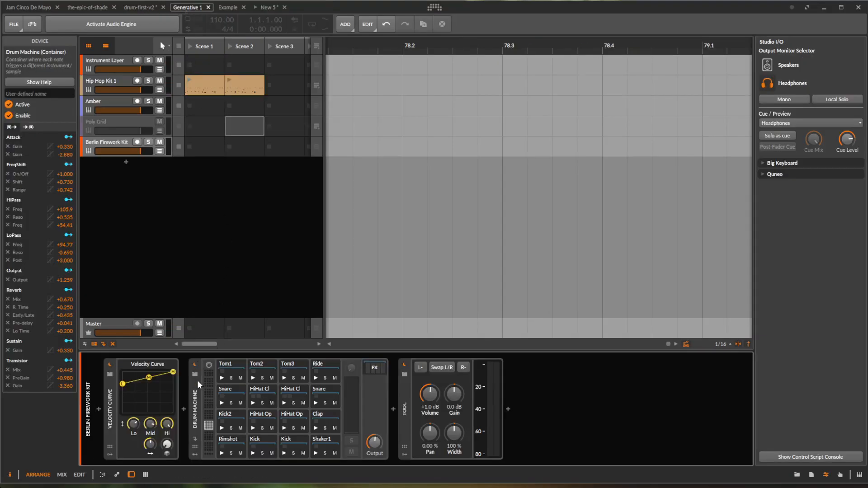
{"action": "left_click", "coordinate": [267, 8]}
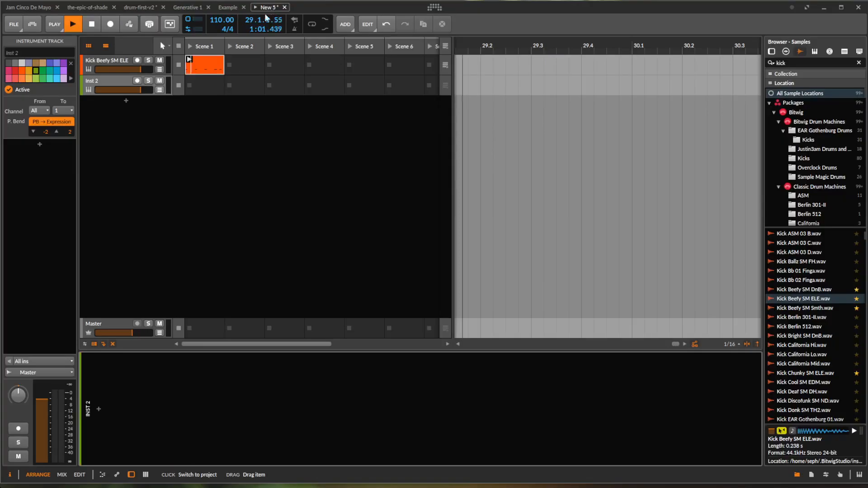
{"action": "key", "text": "ctrl+z"}
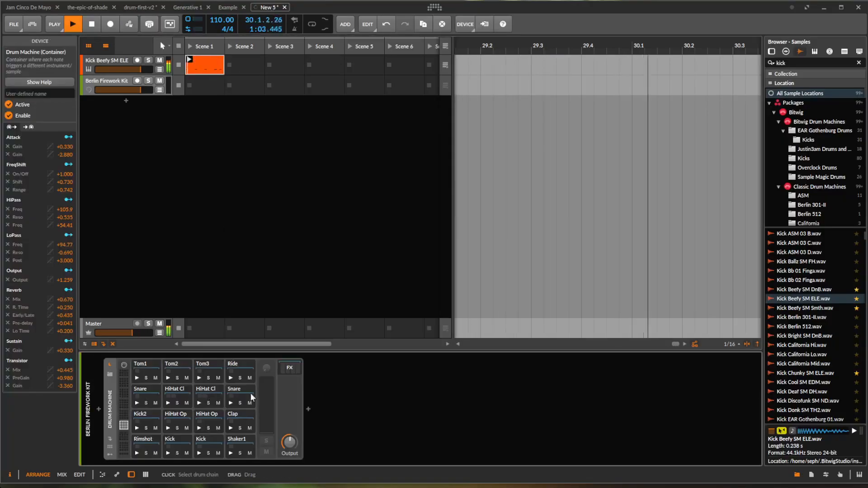
- Arm the Berlin Firework Kit track for recording and insert a Velocity Curve before its Drum Machine
{"action": "left_click", "coordinate": [138, 81]}
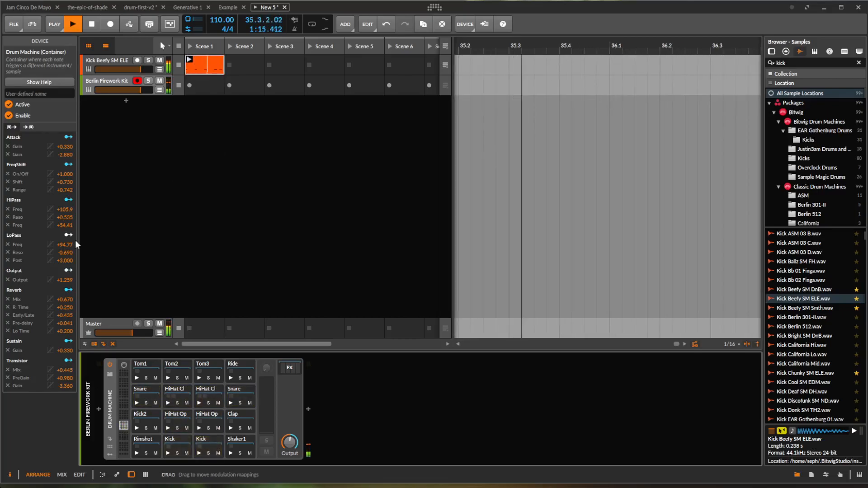
{"action": "left_click", "coordinate": [99, 409]}
{"action": "scroll", "coordinate": [457, 240], "scroll_direction": "down", "scroll_amount": 5}
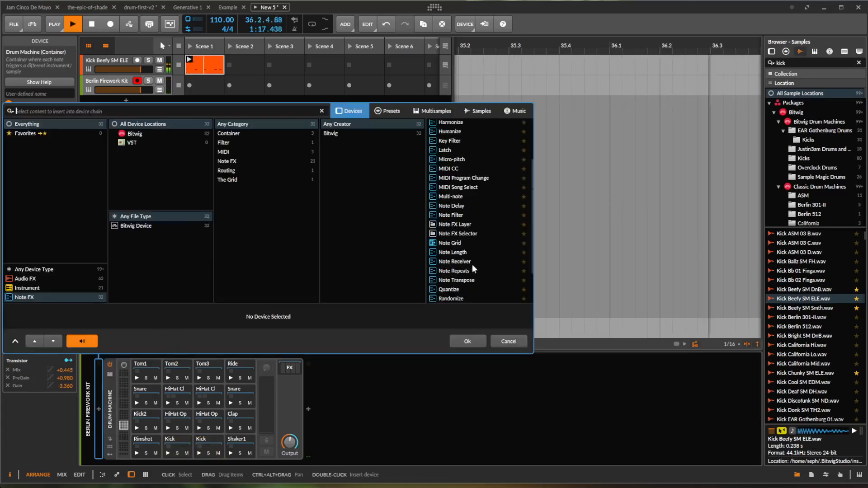
{"action": "left_click", "coordinate": [460, 285]}
{"action": "left_click", "coordinate": [468, 339]}
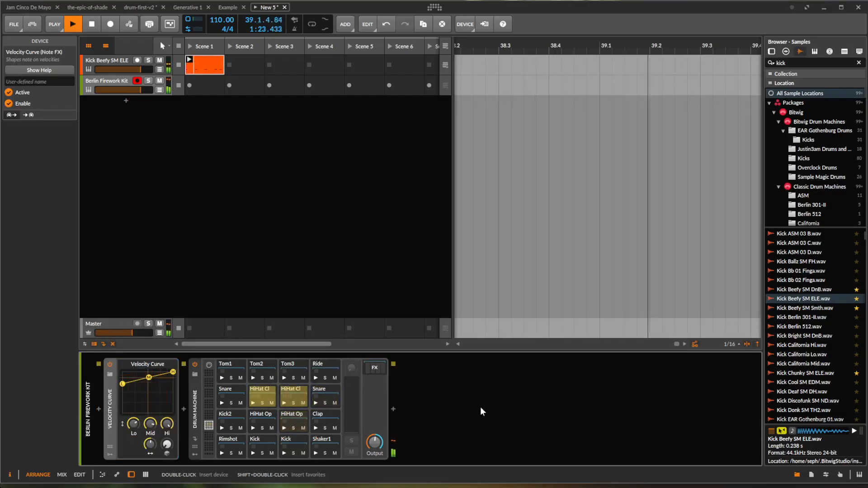
- Record a hi-hat pattern into the Berlin Firework Kit track's Scene 1 slot and set the clip's loop length to 2 bars
{"action": "left_click", "coordinate": [189, 85]}
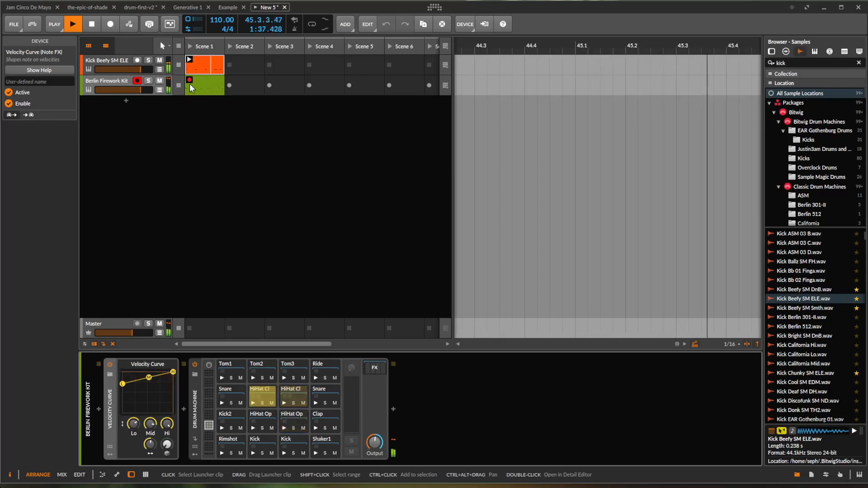
{"action": "left_click", "coordinate": [189, 83]}
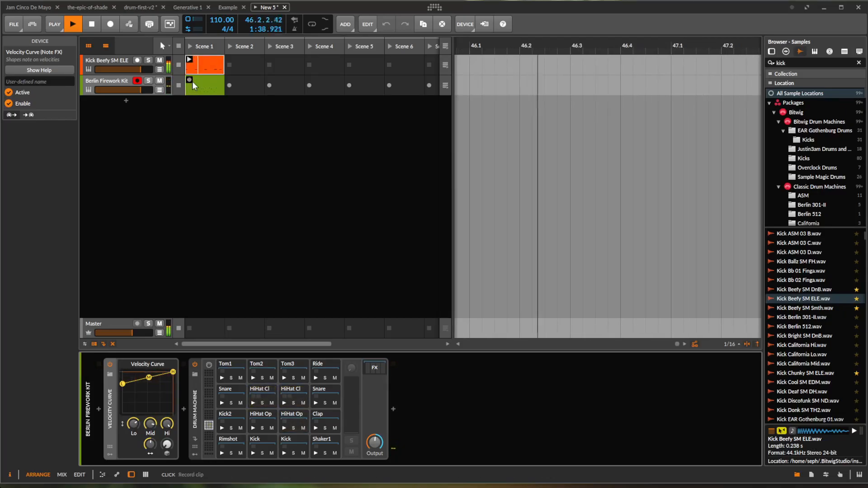
{"action": "double_click", "coordinate": [215, 79]}
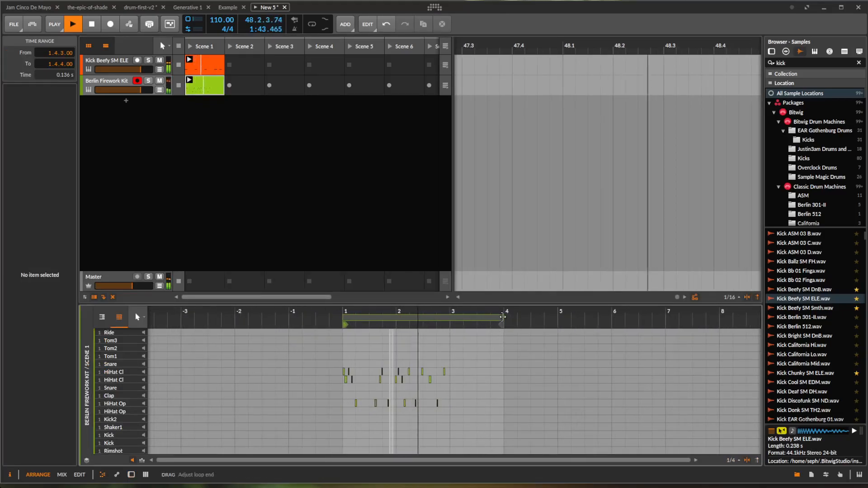
{"action": "left_click_drag", "start_coordinate": [503, 319], "coordinate": [452, 320]}
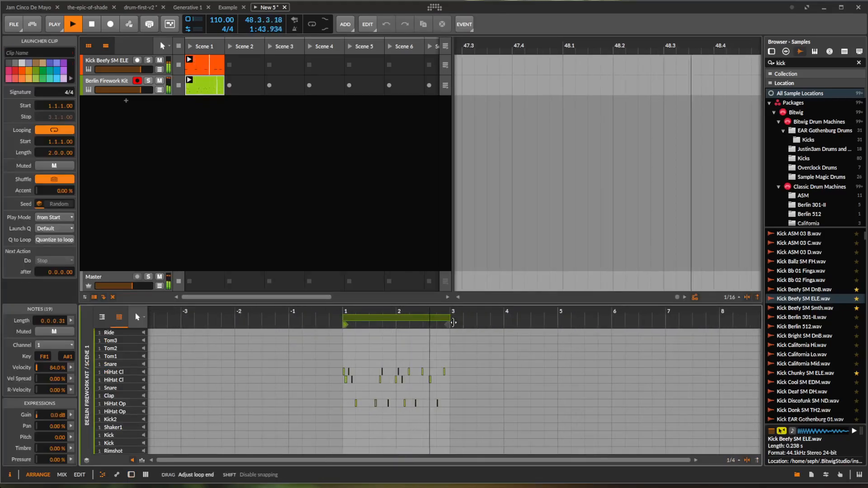
{"action": "left_click", "coordinate": [191, 60]}
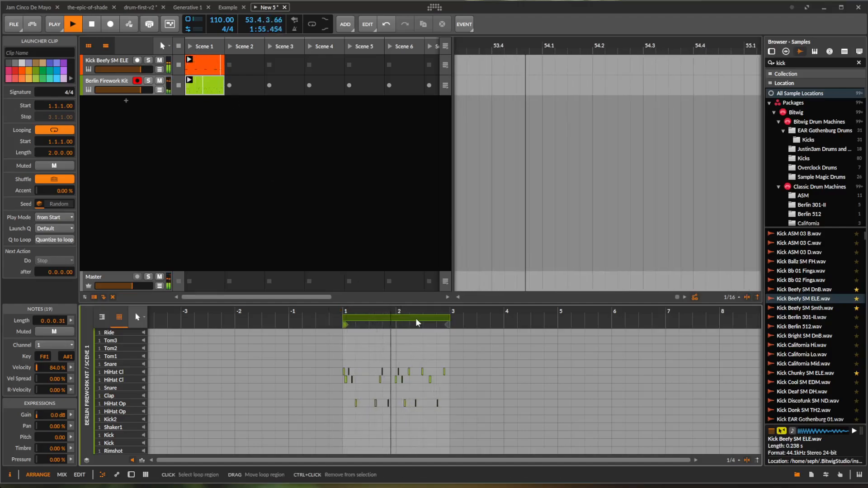
- Select all 19 notes in the Berlin Firework Kit clip and quantize their starts to the straight 1/16 grid
{"action": "left_click_drag", "start_coordinate": [435, 306], "coordinate": [431, 335]}
{"action": "left_click_drag", "start_coordinate": [620, 378], "coordinate": [191, 274]}
{"action": "right_click", "coordinate": [193, 294]}
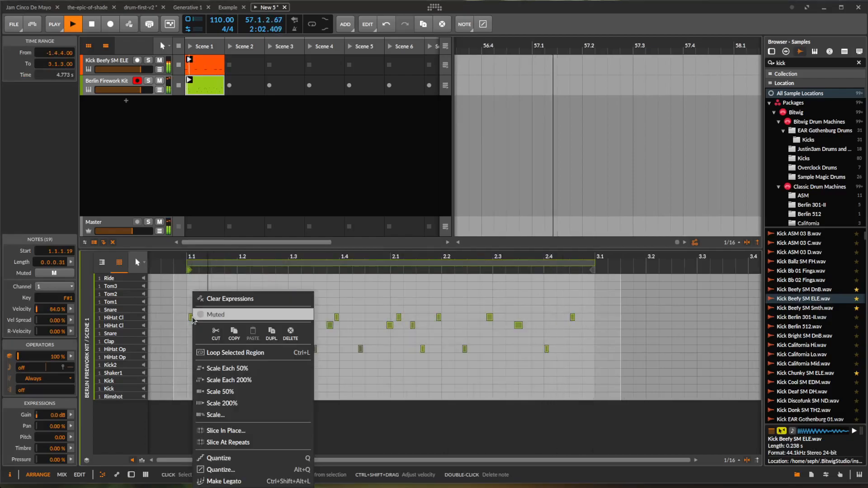
{"action": "left_click", "coordinate": [233, 470]}
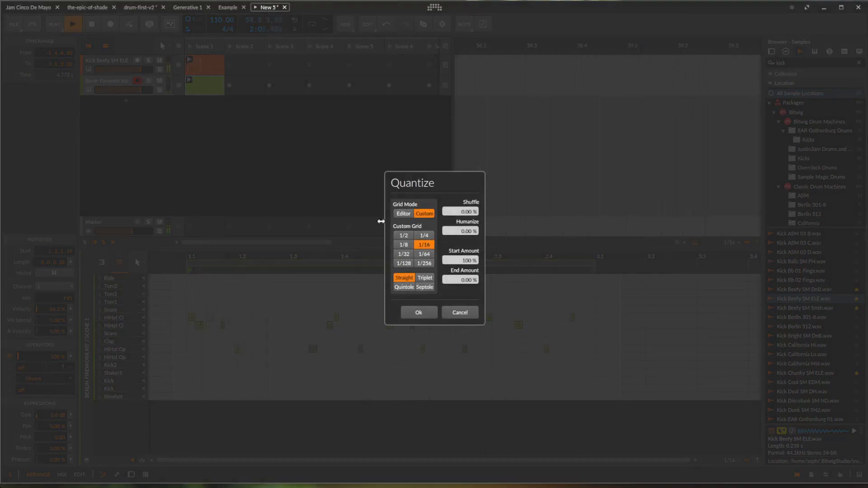
{"action": "left_click", "coordinate": [460, 313]}
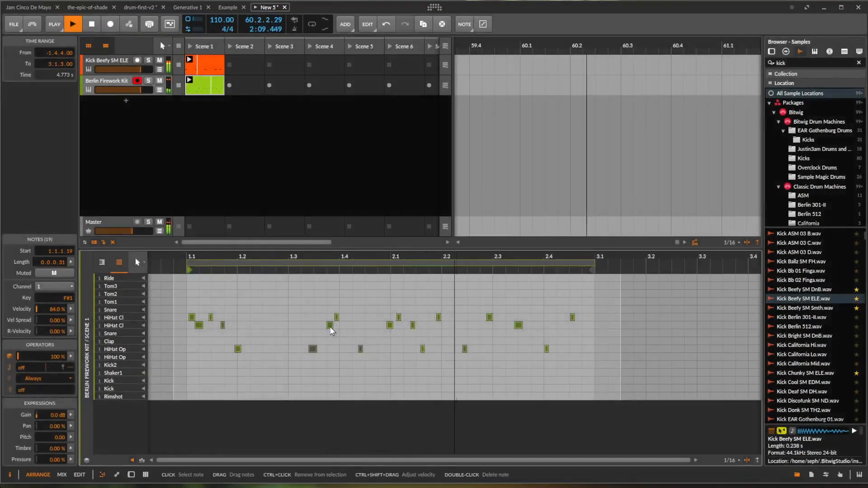
{"action": "right_click", "coordinate": [330, 330]}
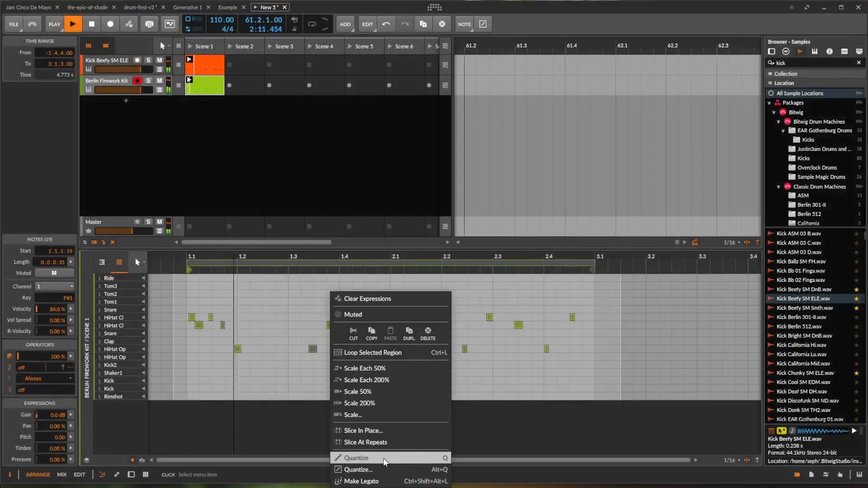
{"action": "left_click", "coordinate": [525, 378]}
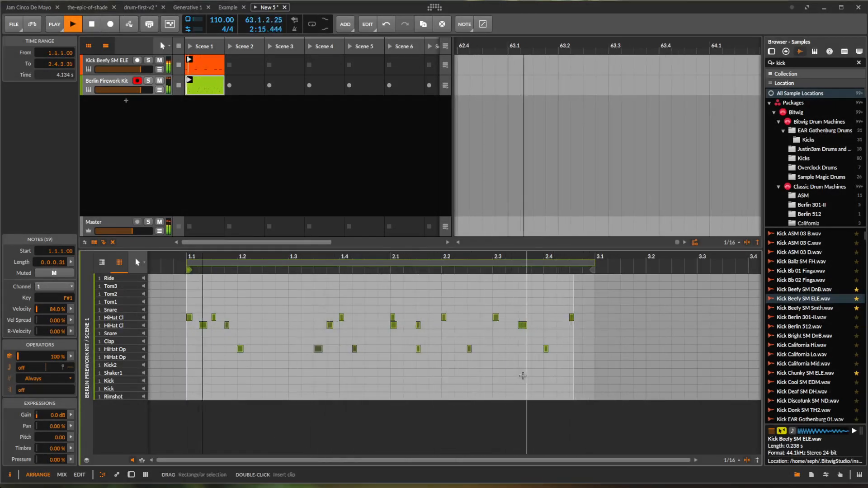
- Insert a Delay-2 effect after the Drum Machine on the Berlin Firework Kit track
{"action": "key", "text": "d"}
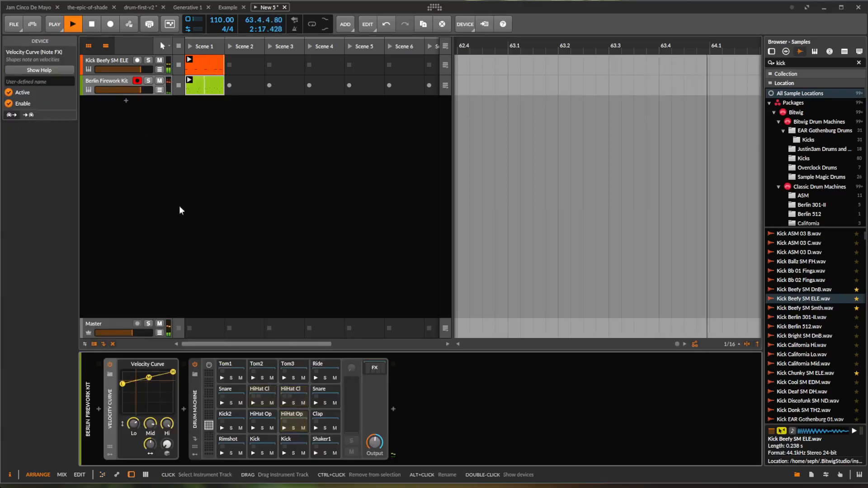
{"action": "left_click", "coordinate": [394, 409]}
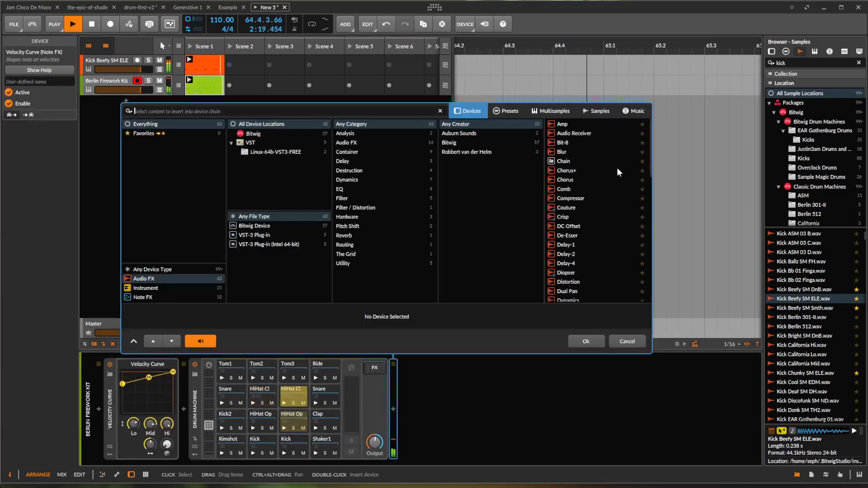
{"action": "scroll", "coordinate": [607, 233], "scroll_direction": "down", "scroll_amount": 12}
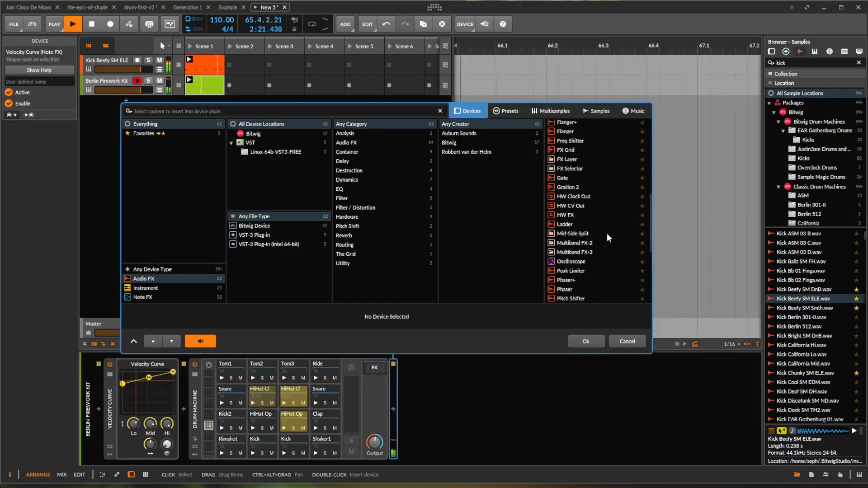
{"action": "scroll", "coordinate": [604, 232], "scroll_direction": "up", "scroll_amount": 12}
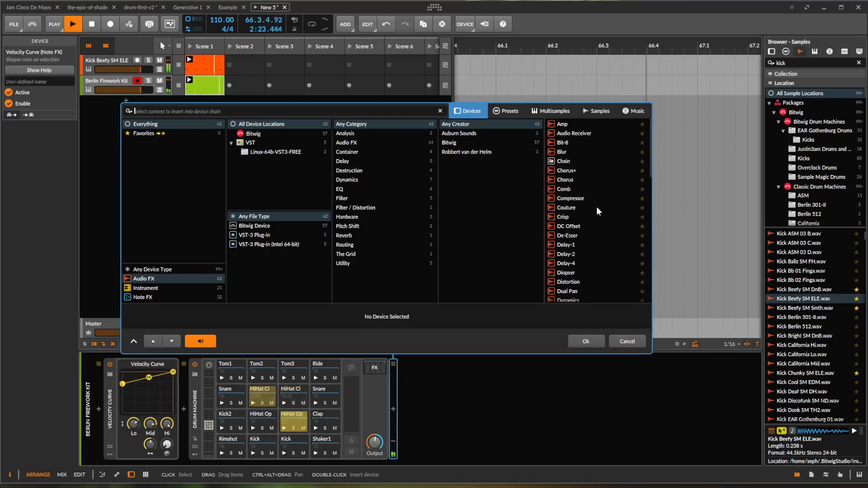
{"action": "left_click", "coordinate": [574, 252]}
{"action": "left_click", "coordinate": [587, 341]}
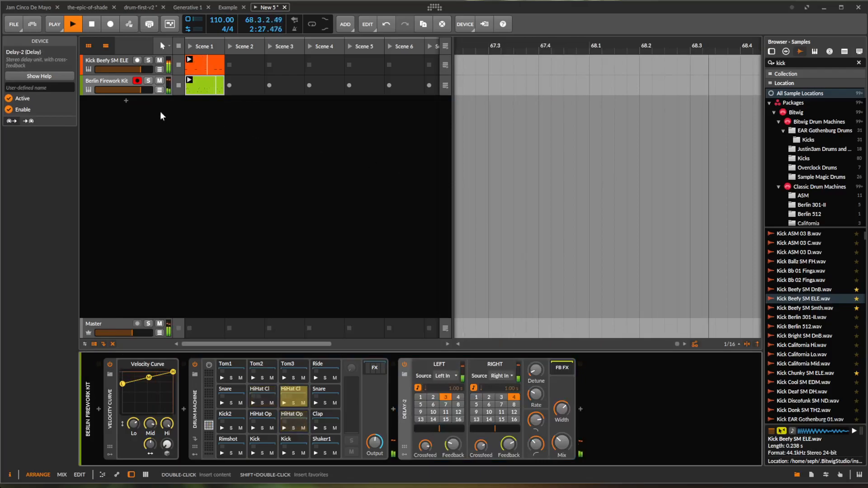
- Add an empty instrument track below the Berlin Firework Kit track
{"action": "left_click", "coordinate": [126, 101]}
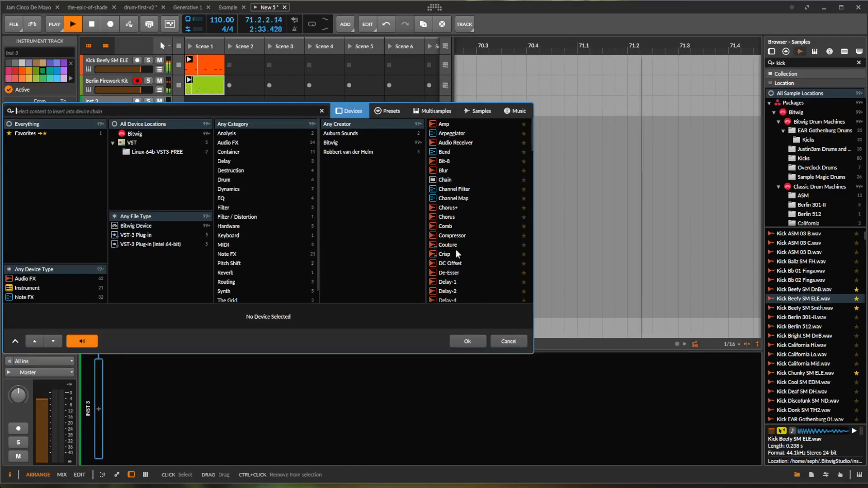
{"action": "left_click", "coordinate": [507, 342]}
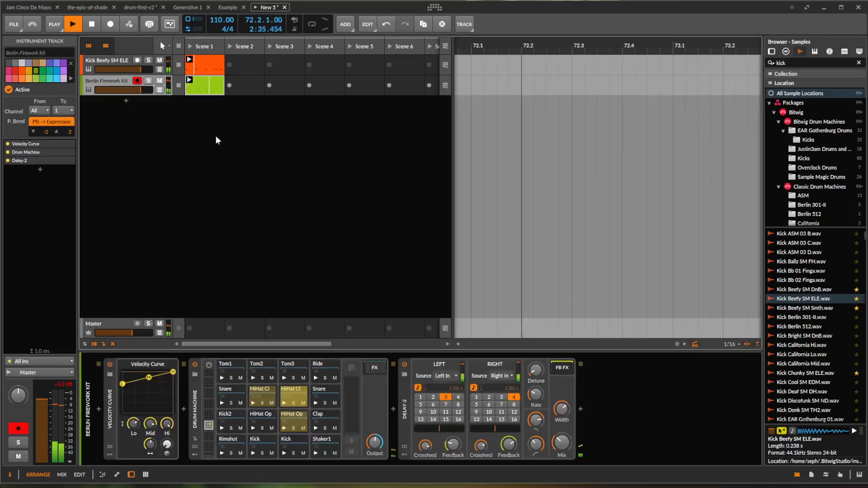
{"action": "right_click", "coordinate": [219, 138]}
{"action": "left_click", "coordinate": [221, 139]}
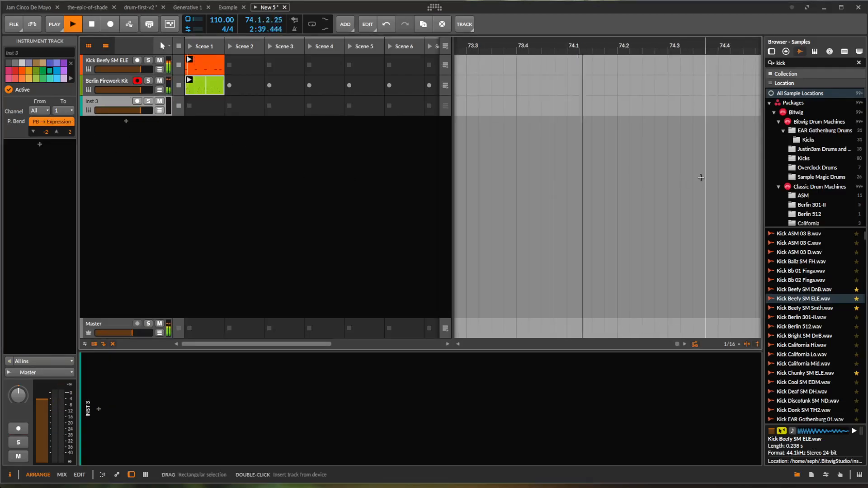
- Search the samples for "snare" and load Snare California Low.wav into a Sampler on the new instrument track
{"action": "left_click", "coordinate": [859, 62]}
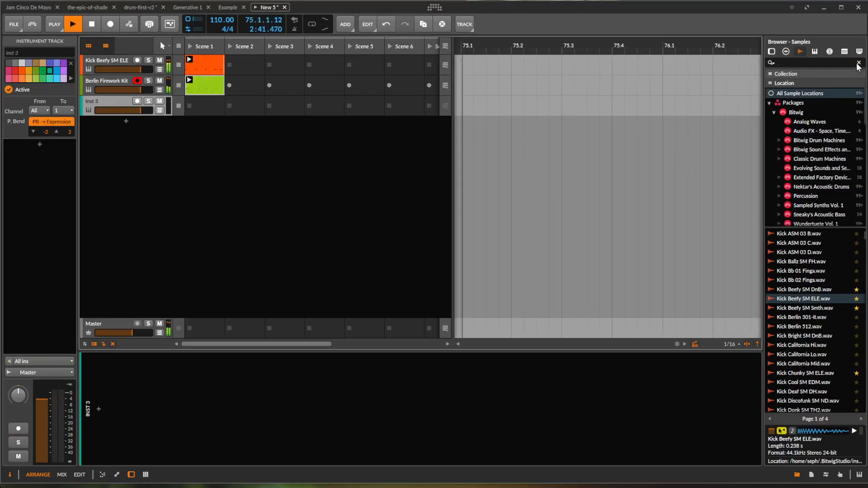
{"action": "left_click", "coordinate": [846, 66]}
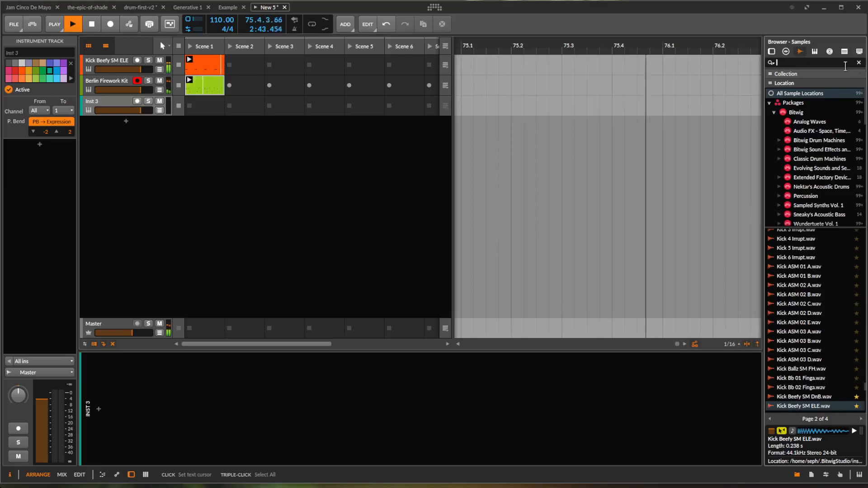
{"action": "type", "text": "snare"}
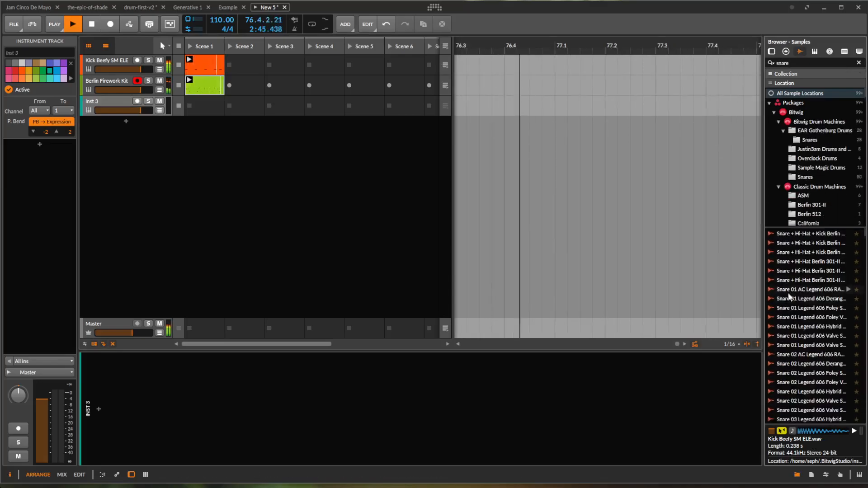
{"action": "scroll", "coordinate": [824, 318], "scroll_direction": "down", "scroll_amount": 10}
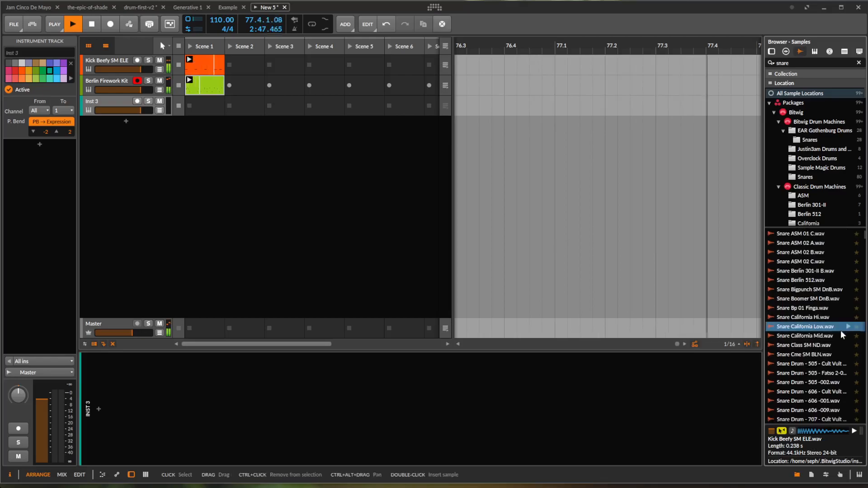
{"action": "scroll", "coordinate": [816, 363], "scroll_direction": "down", "scroll_amount": 3}
{"action": "scroll", "coordinate": [819, 357], "scroll_direction": "up", "scroll_amount": 2}
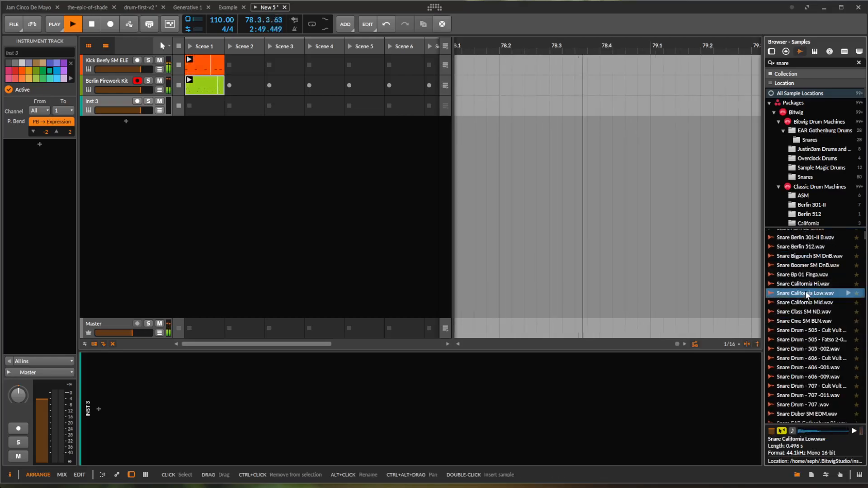
{"action": "left_click_drag", "start_coordinate": [806, 293], "coordinate": [298, 380]}
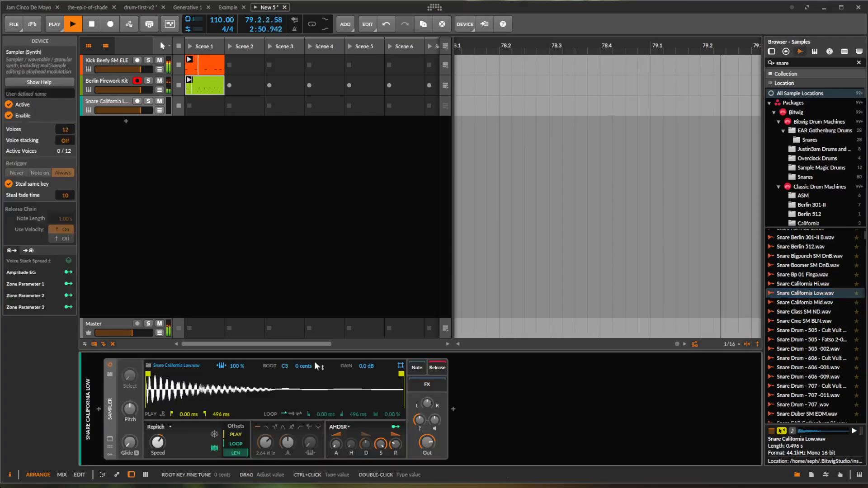
- Create a clip in the snare track's Scene 1 slot and draw 1/16-long C3 notes at 1.2 and 1.4
{"action": "double_click", "coordinate": [203, 108]}
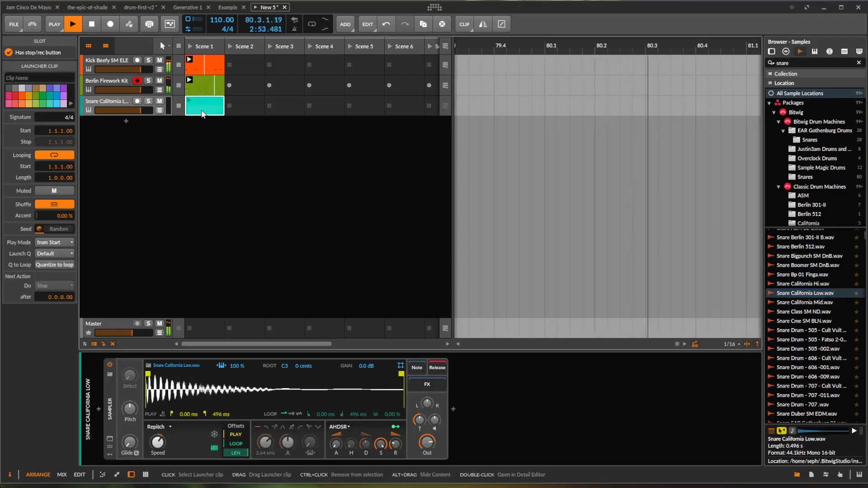
{"action": "double_click", "coordinate": [202, 112]}
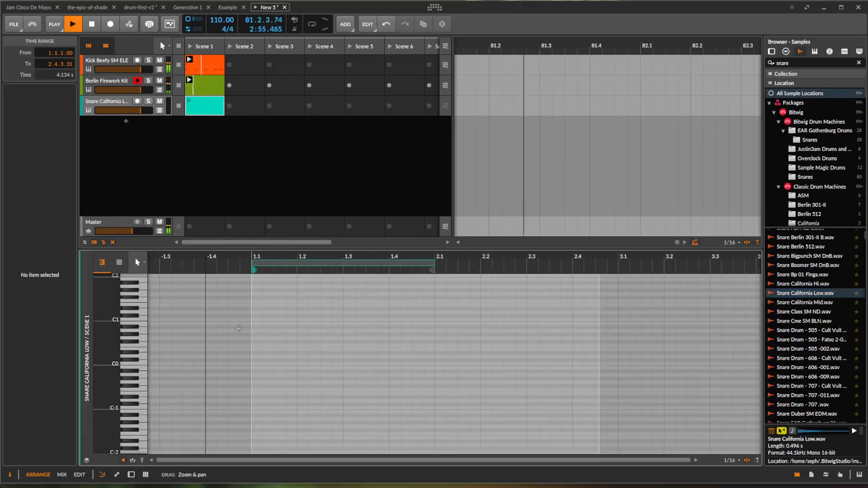
{"action": "scroll", "coordinate": [139, 319], "scroll_direction": "up", "scroll_amount": 3}
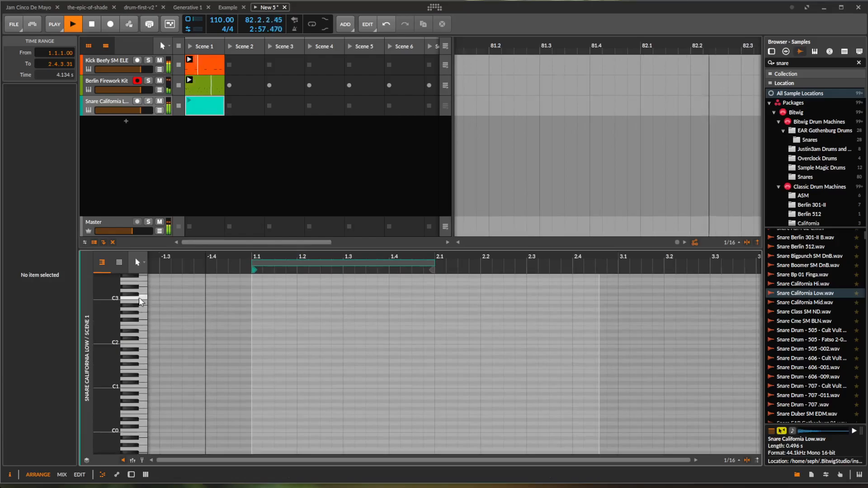
{"action": "double_click", "coordinate": [298, 298]}
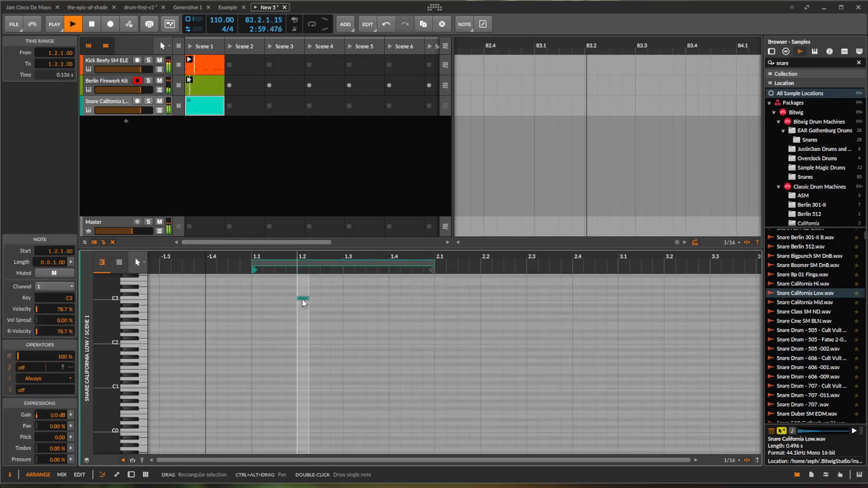
{"action": "double_click", "coordinate": [394, 298]}
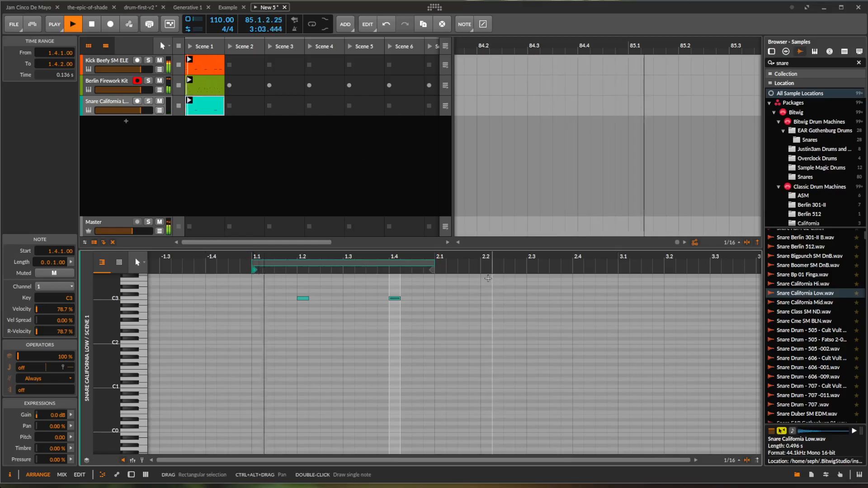
- Replace the snare track's Sampler sample with Snare Drum - 606 -001.wav and restart playback
{"action": "double_click", "coordinate": [116, 102]}
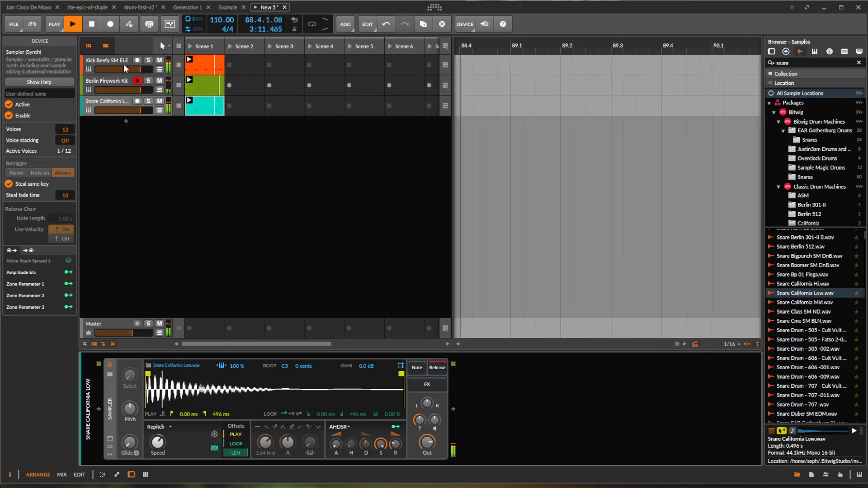
{"action": "left_click", "coordinate": [92, 24]}
{"action": "left_click", "coordinate": [808, 367]}
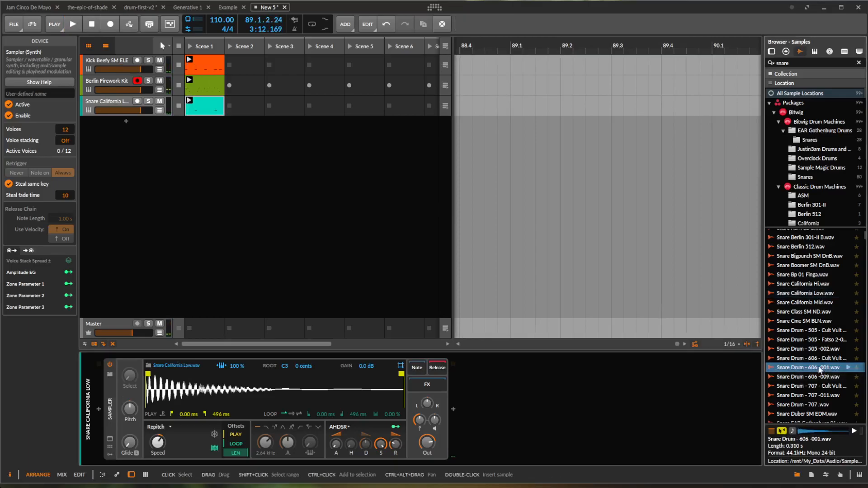
{"action": "scroll", "coordinate": [811, 360], "scroll_direction": "down", "scroll_amount": 3}
{"action": "double_click", "coordinate": [804, 268]}
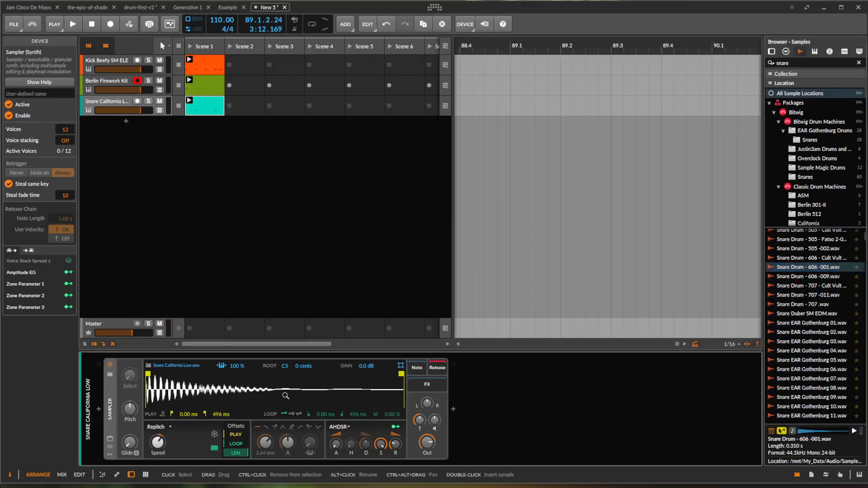
{"action": "left_click", "coordinate": [72, 25]}
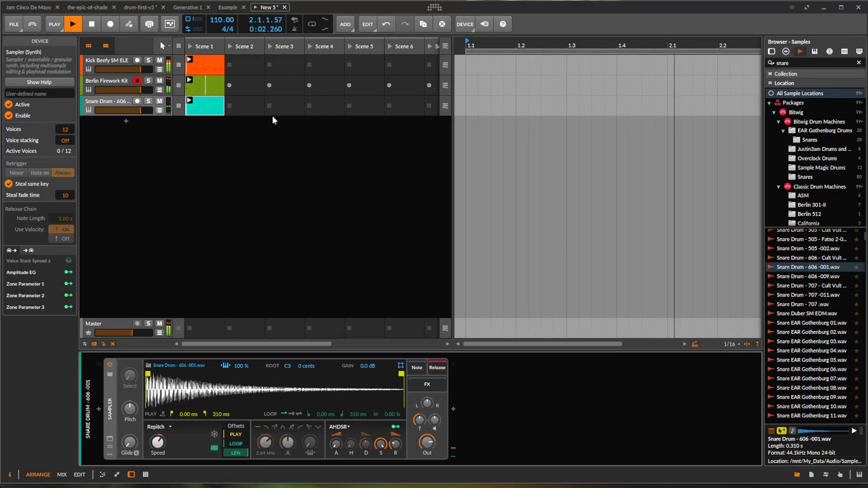
- Draw two more 1/16-long C3 notes in the snare clip at 1.2.4 and 1.3.2
{"action": "double_click", "coordinate": [195, 100]}
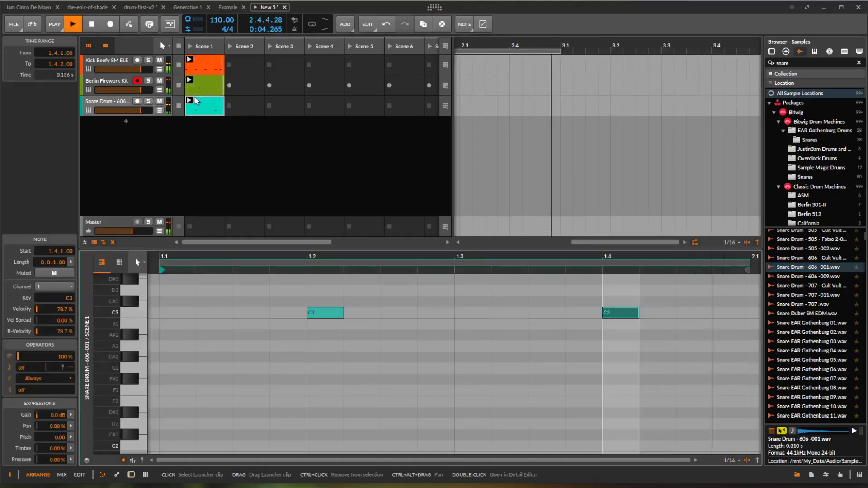
{"action": "left_click_drag", "start_coordinate": [459, 205], "coordinate": [446, 337]}
{"action": "scroll", "coordinate": [452, 315], "scroll_direction": "up", "scroll_amount": 2}
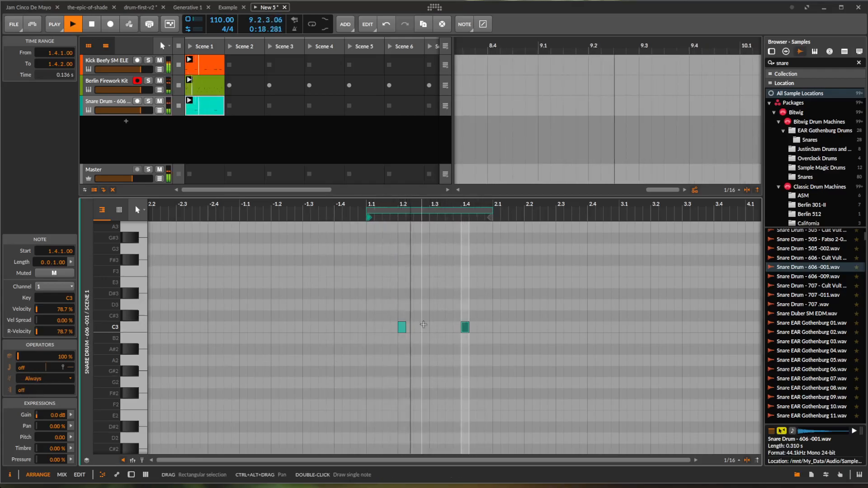
{"action": "double_click", "coordinate": [426, 327]}
{"action": "double_click", "coordinate": [441, 327]}
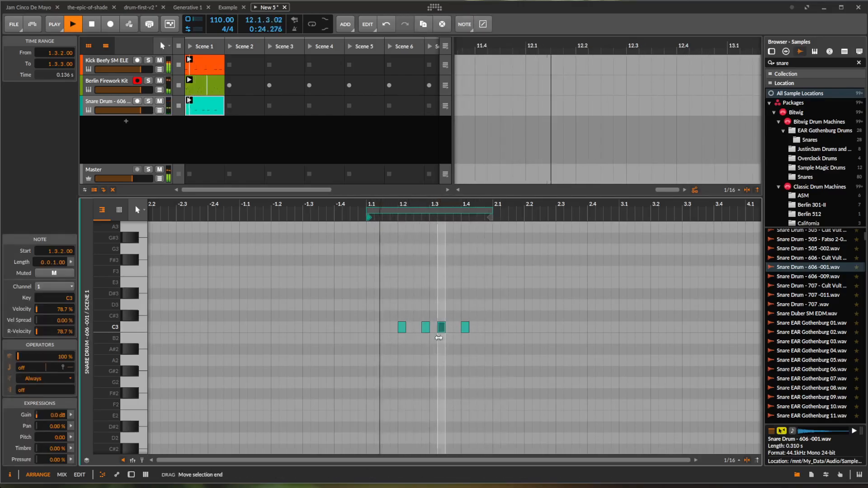
- Set the recurrence length to 4 for the two middle C3 notes at 1.2.4 and 1.3.2
{"action": "left_click_drag", "start_coordinate": [421, 311], "coordinate": [450, 357]}
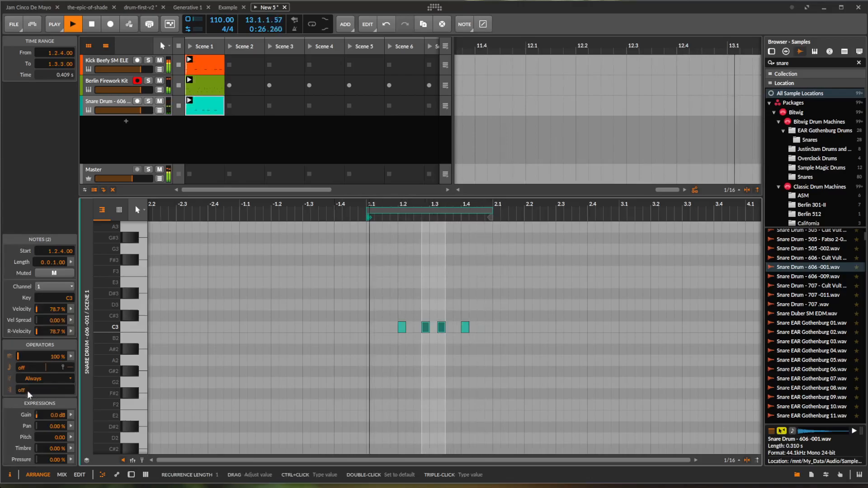
{"action": "left_click", "coordinate": [21, 389]}
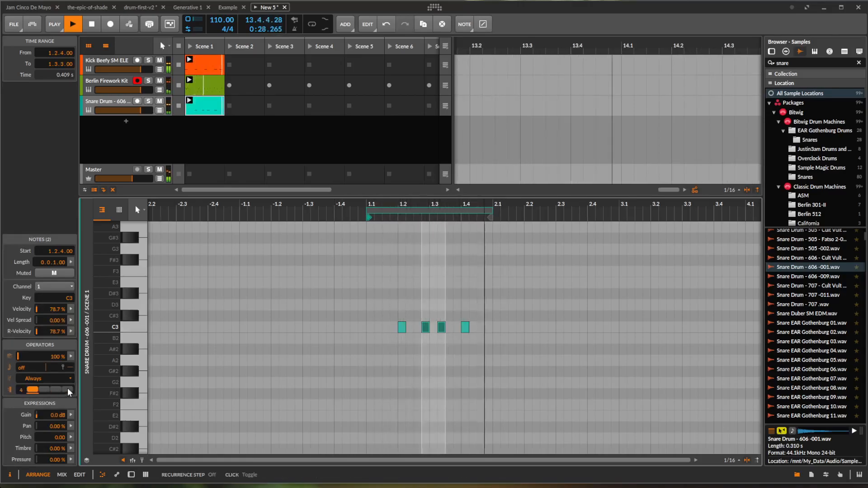
{"action": "left_click", "coordinate": [543, 286]}
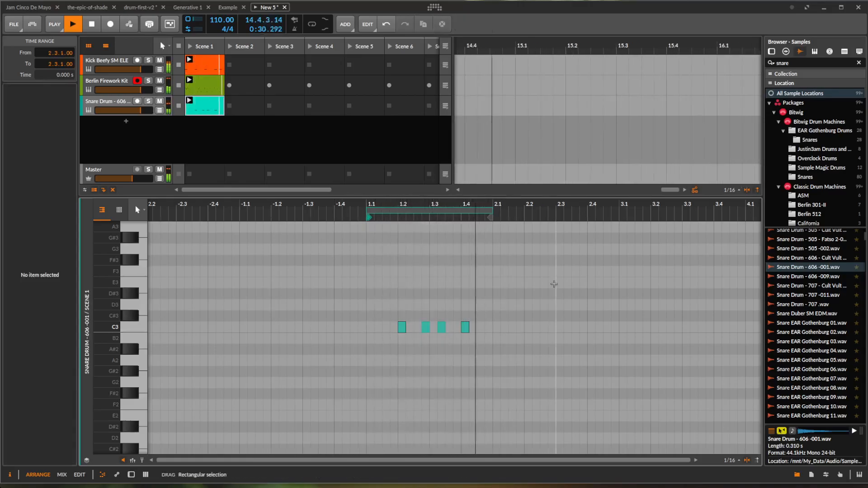
{"action": "left_click", "coordinate": [430, 265]}
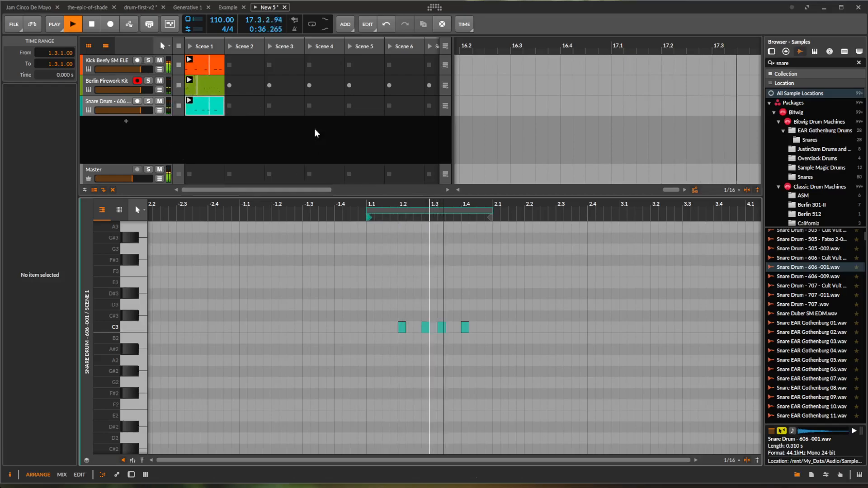
- Add a new instrument track and load the Flute Violin Sampler preset from the creator Pianobook
{"action": "left_click_drag", "start_coordinate": [491, 198], "coordinate": [491, 349]}
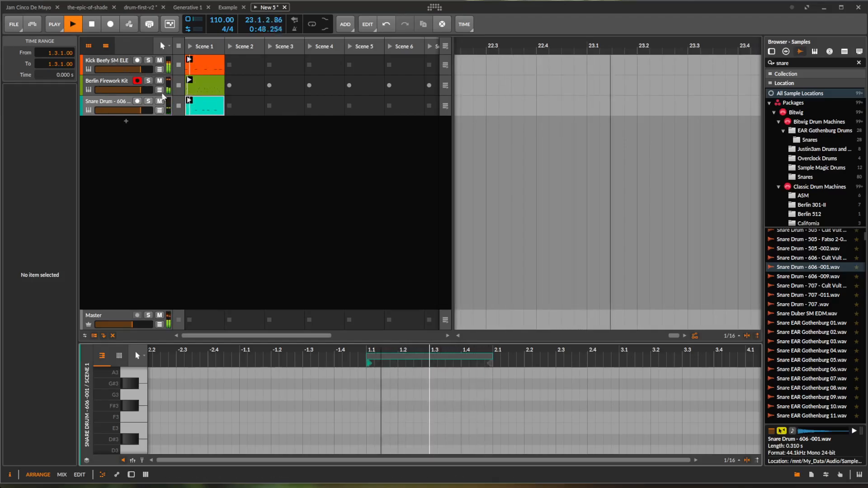
{"action": "left_click", "coordinate": [126, 121]}
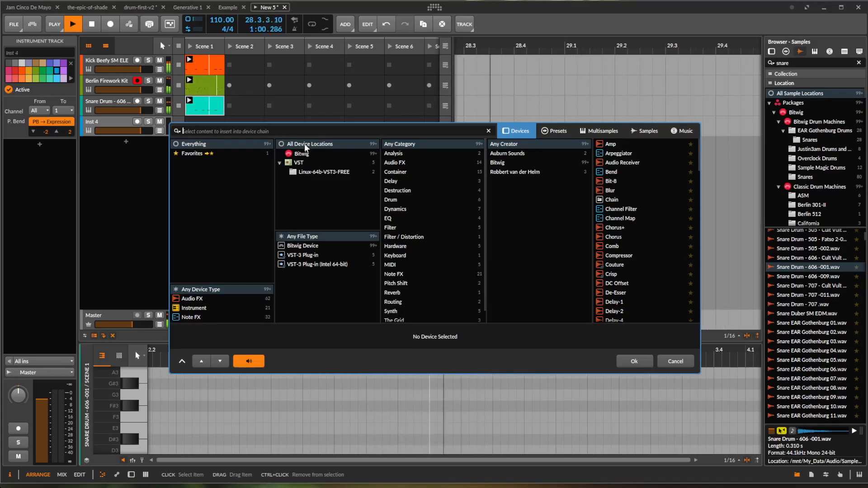
{"action": "left_click", "coordinate": [555, 130]}
{"action": "scroll", "coordinate": [550, 253], "scroll_direction": "down", "scroll_amount": 10}
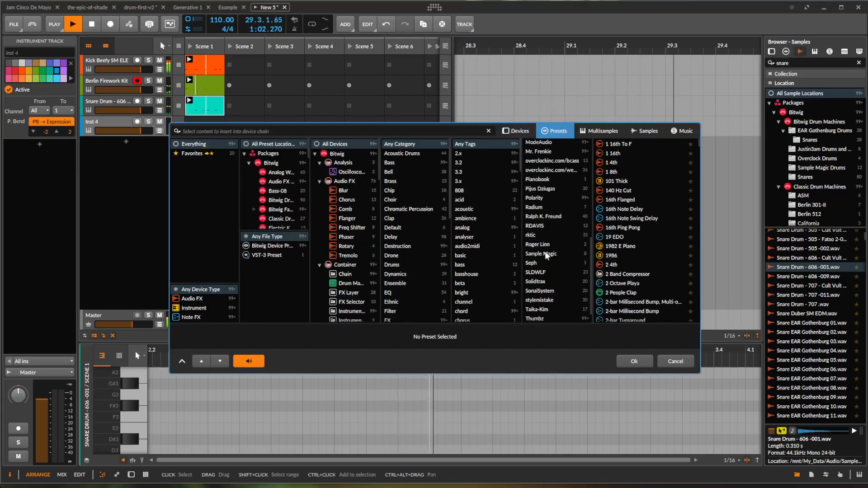
{"action": "left_click", "coordinate": [550, 299]}
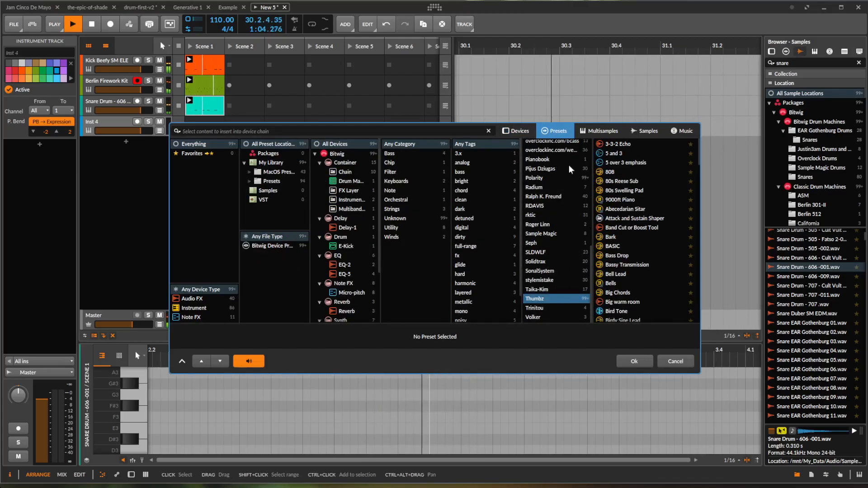
{"action": "left_click", "coordinate": [537, 159]}
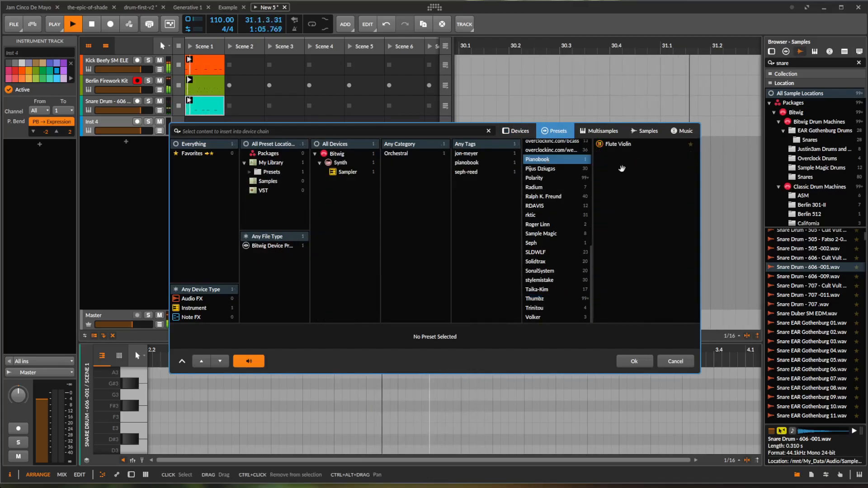
{"action": "left_click", "coordinate": [622, 143]}
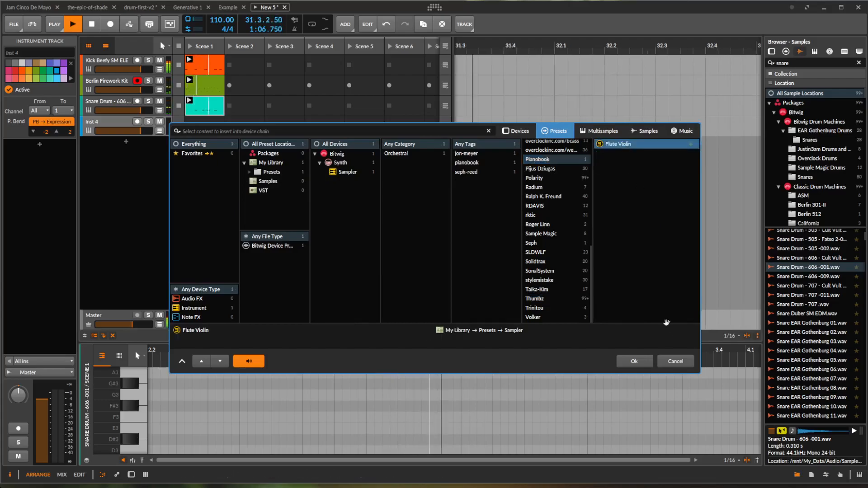
{"action": "left_click", "coordinate": [634, 362]}
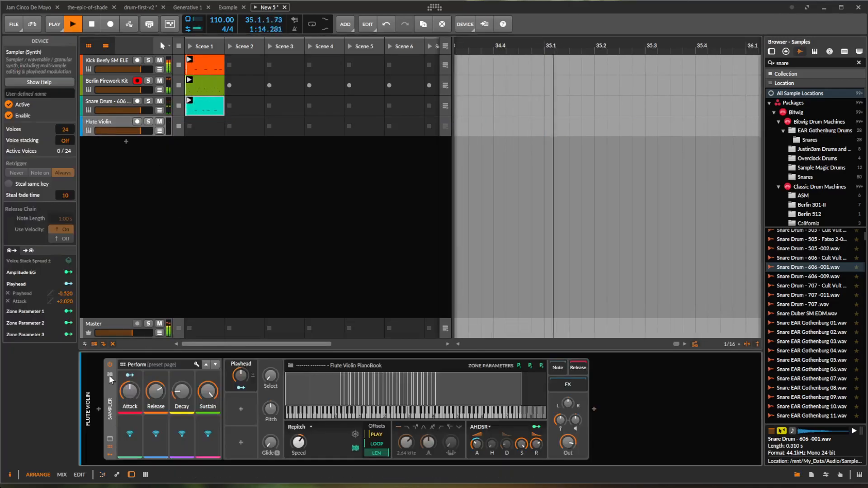
- Examine the Flute Violin preset's description and credits in its preset browser, keeping the loaded preset
{"action": "left_click", "coordinate": [109, 364]}
{"action": "left_click", "coordinate": [110, 374]}
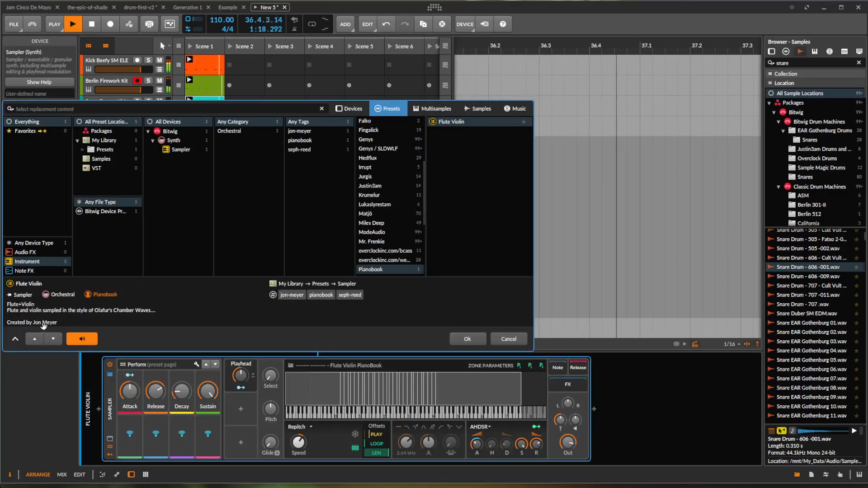
{"action": "left_click", "coordinate": [508, 340]}
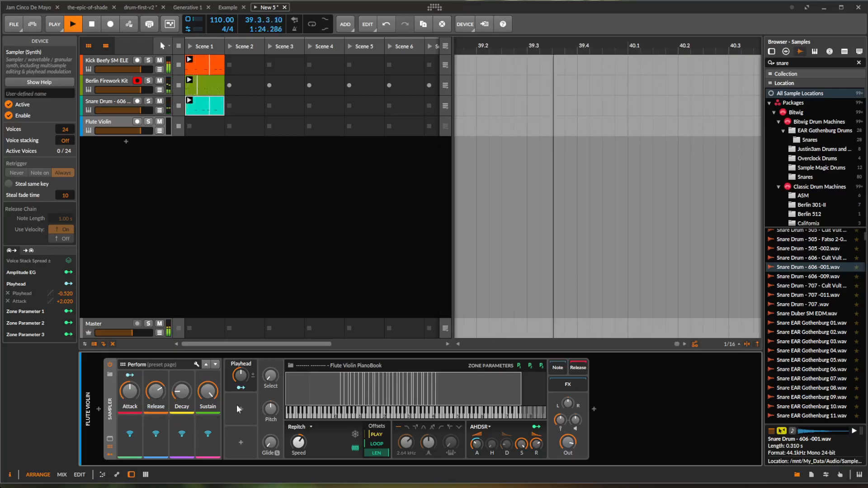
- Arm the Flute Violin track and record a chord clip into its Scene 1 slot
{"action": "left_click", "coordinate": [138, 123]}
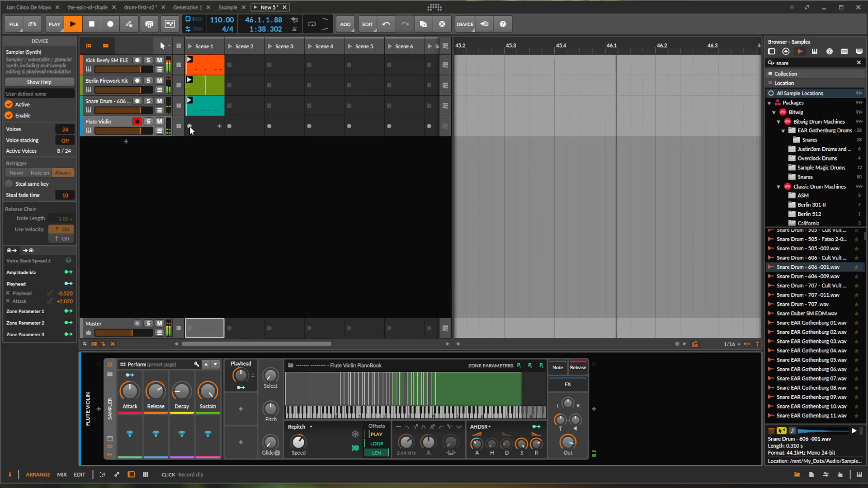
{"action": "left_click", "coordinate": [190, 126]}
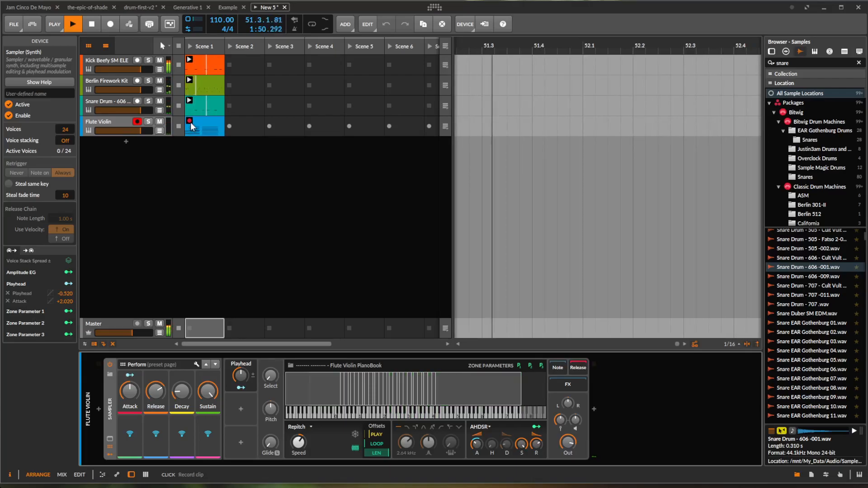
{"action": "left_click", "coordinate": [191, 123]}
- Set the recorded Flute Violin clip's loop length to 4 bars and relaunch Scene 1
{"action": "double_click", "coordinate": [213, 123]}
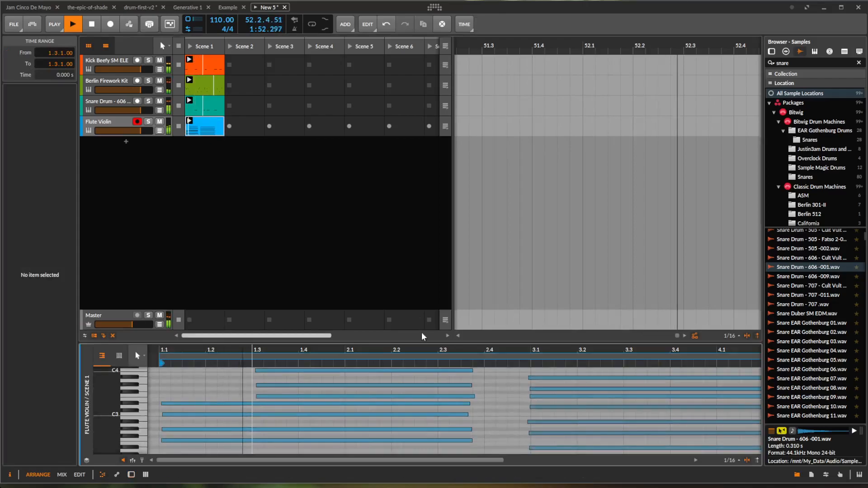
{"action": "left_click_drag", "start_coordinate": [426, 351], "coordinate": [413, 336]}
{"action": "left_click_drag", "start_coordinate": [678, 360], "coordinate": [600, 360]}
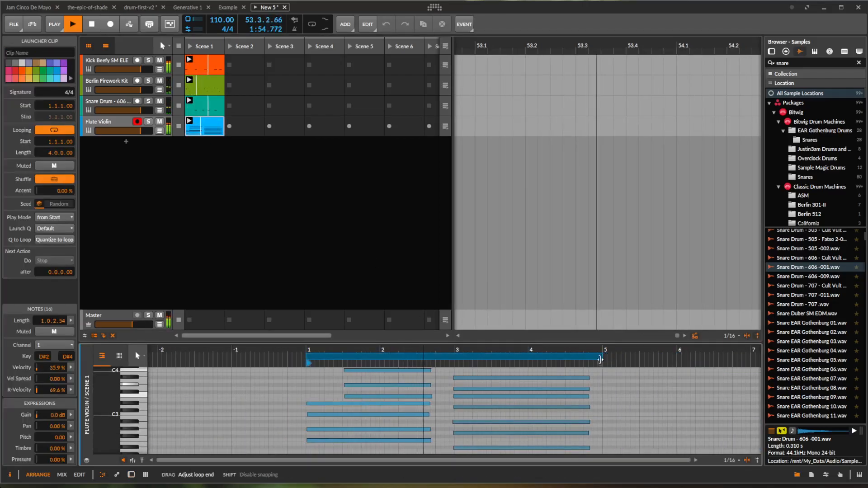
{"action": "left_click", "coordinate": [189, 47]}
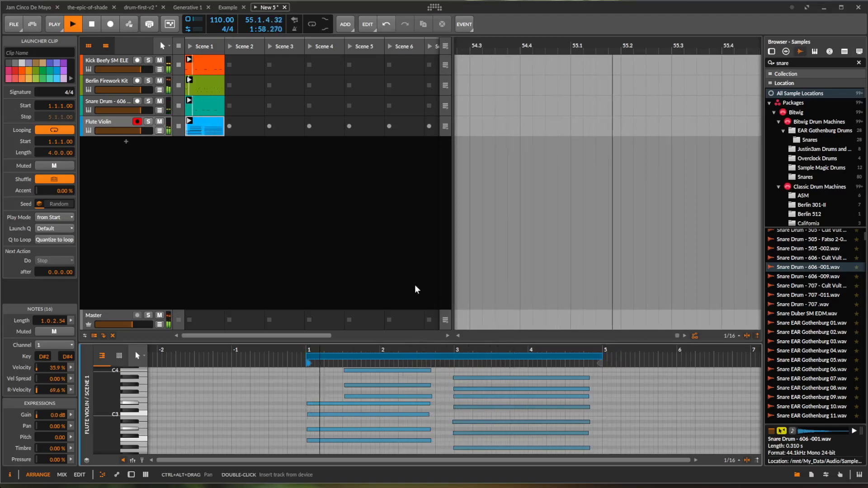
- Select all notes in the Flute Violin clip and transpose them down one octave
{"action": "left_click", "coordinate": [118, 123]}
{"action": "left_click", "coordinate": [215, 126]}
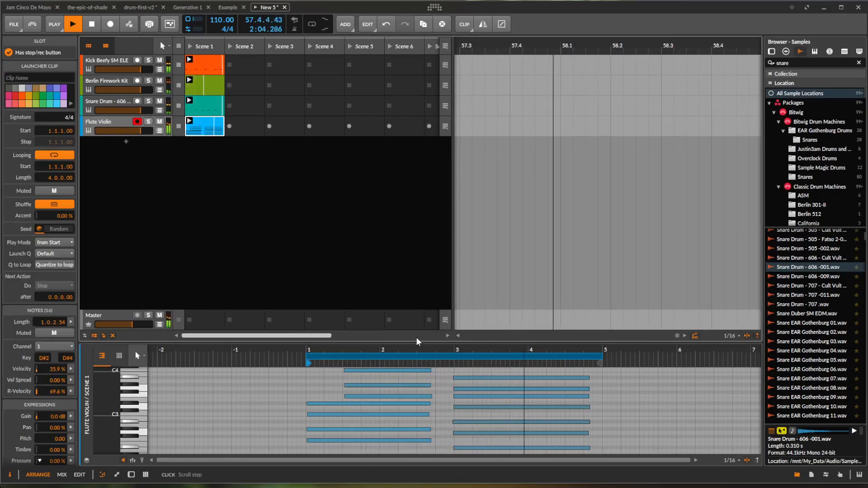
{"action": "left_click_drag", "start_coordinate": [424, 343], "coordinate": [424, 188]}
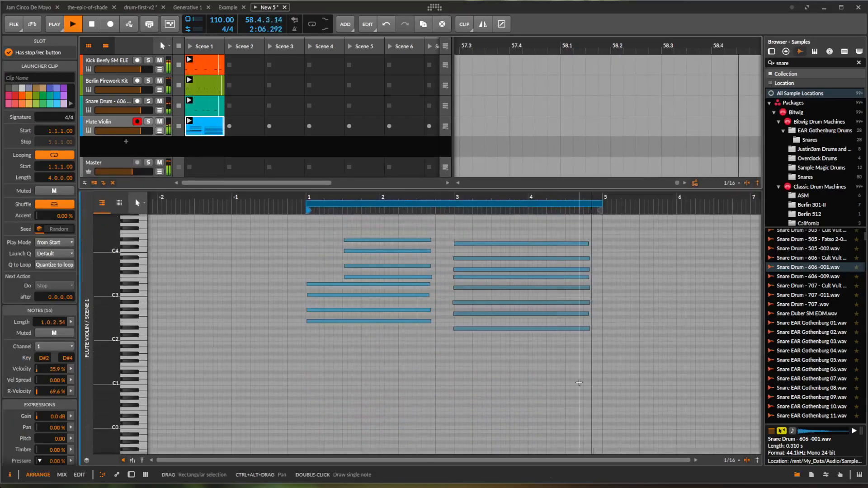
{"action": "left_click_drag", "start_coordinate": [611, 393], "coordinate": [320, 201]}
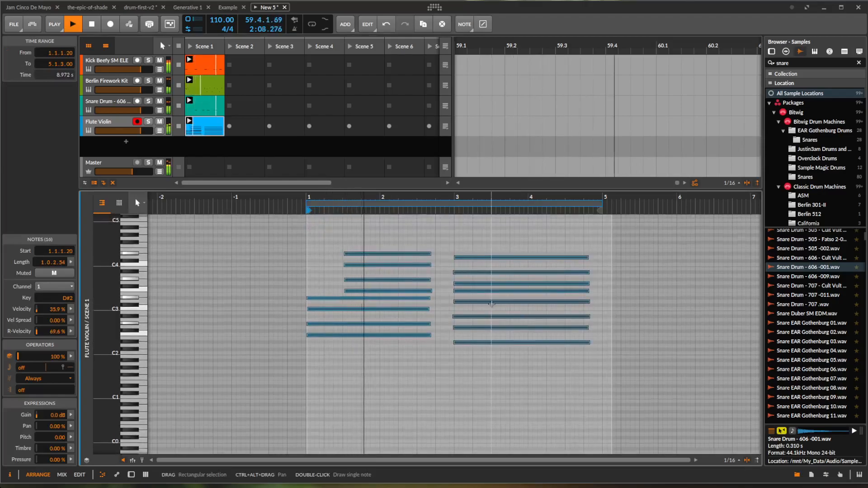
{"action": "key", "text": "shift+Down"}
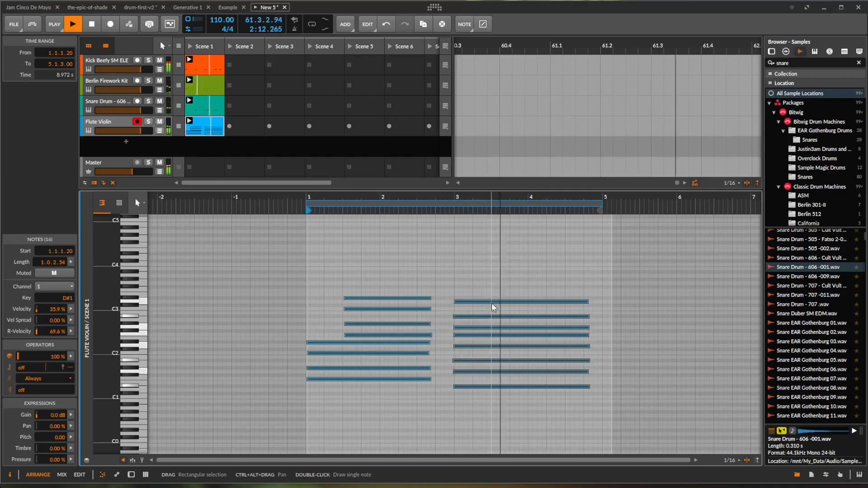
- Compare the original pitch by raising the selected Flute Violin notes one octave and lowering them again
{"action": "key", "text": "shift+Up"}
{"action": "right_click", "coordinate": [483, 257]}
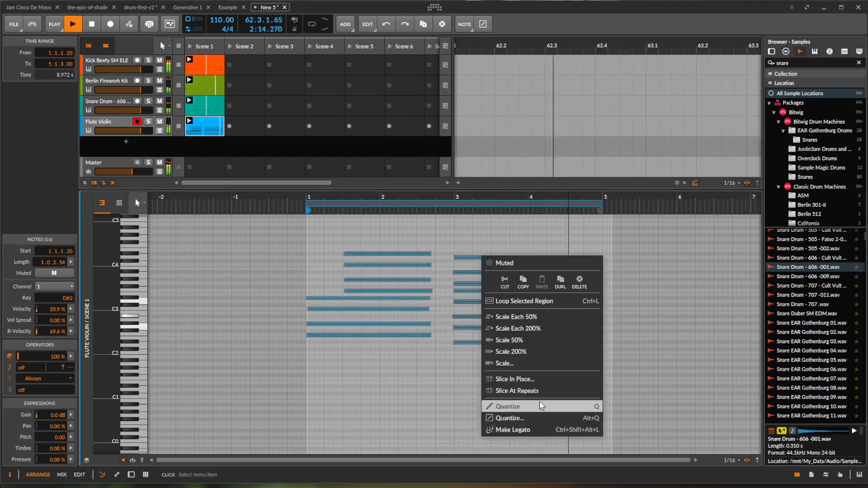
{"action": "left_click", "coordinate": [641, 333]}
{"action": "right_click", "coordinate": [489, 275]}
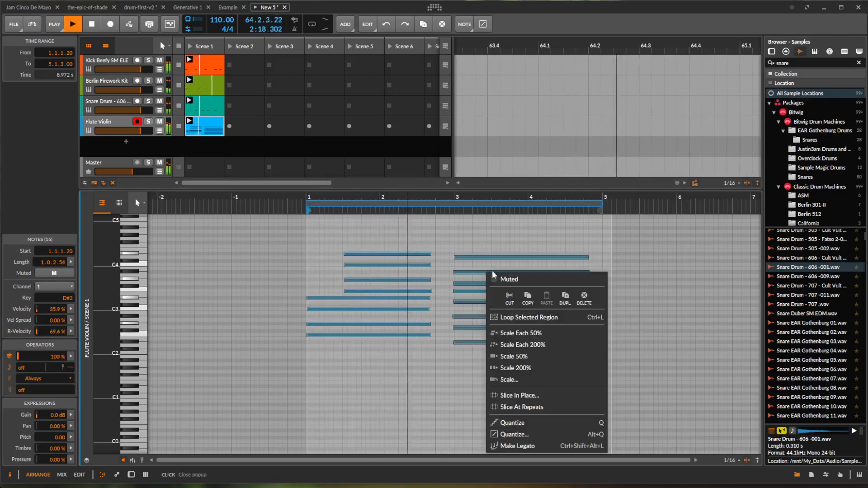
{"action": "left_click", "coordinate": [674, 299]}
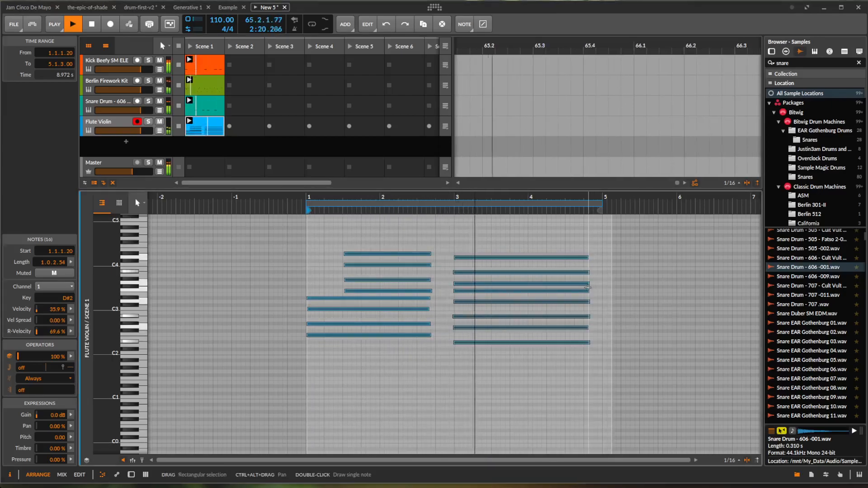
{"action": "key", "text": "shift+Down"}
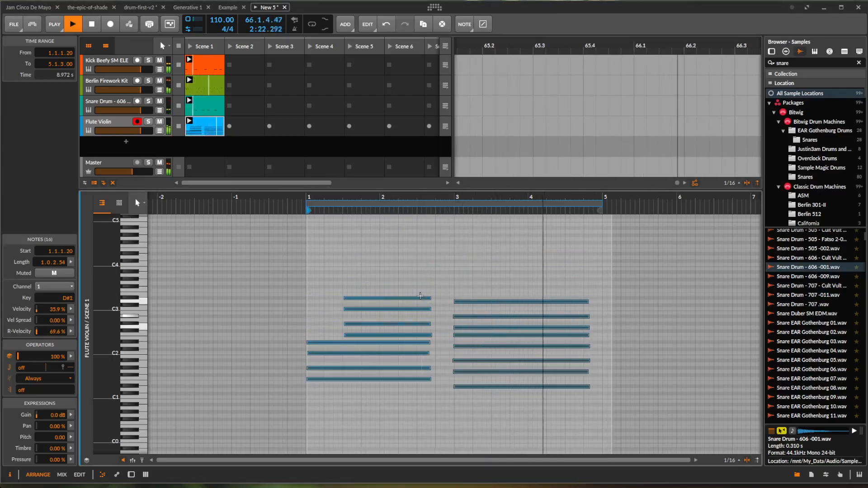
- Stop playback and hide the arranger timeline so only the clip launcher is shown
{"action": "left_click_drag", "start_coordinate": [160, 191], "coordinate": [160, 273]}
{"action": "left_click", "coordinate": [291, 217]}
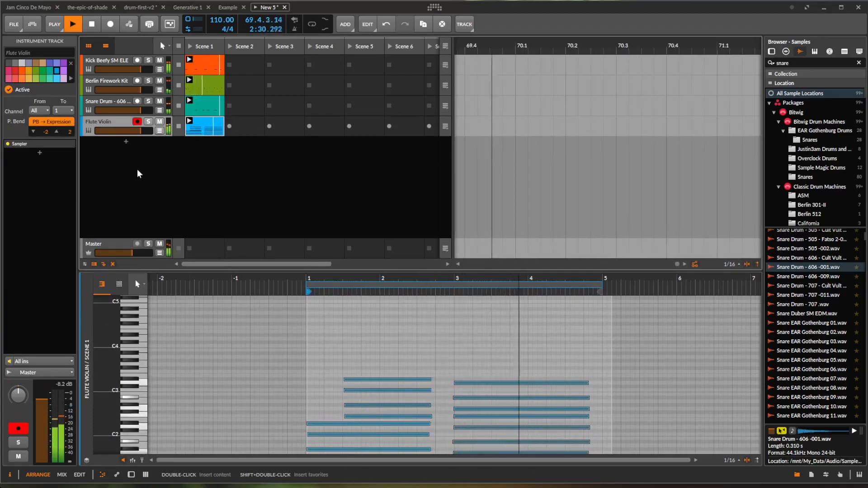
{"action": "key", "text": "space"}
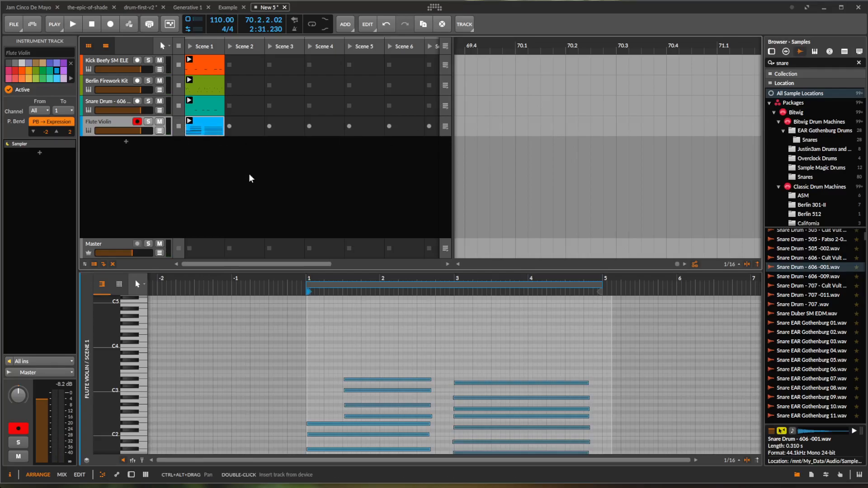
{"action": "left_click", "coordinate": [104, 45]}
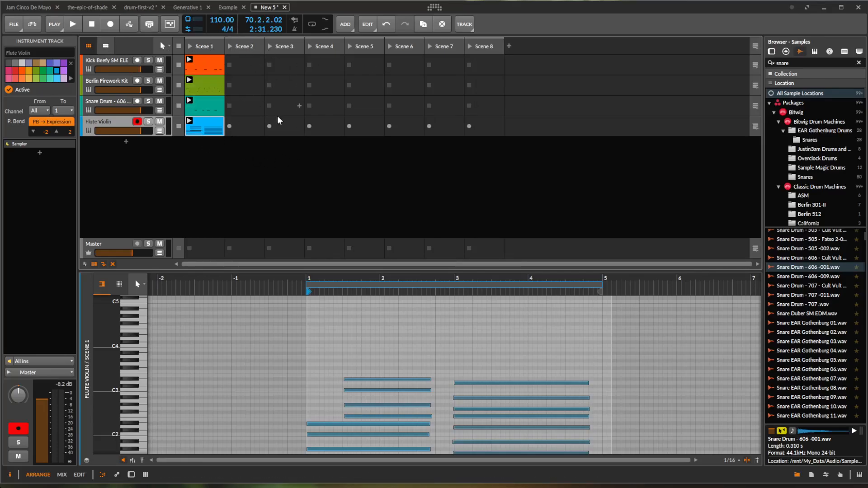
- Enlarge the clip launcher area and switch the tracks to the small track height
{"action": "right_click", "coordinate": [139, 172]}
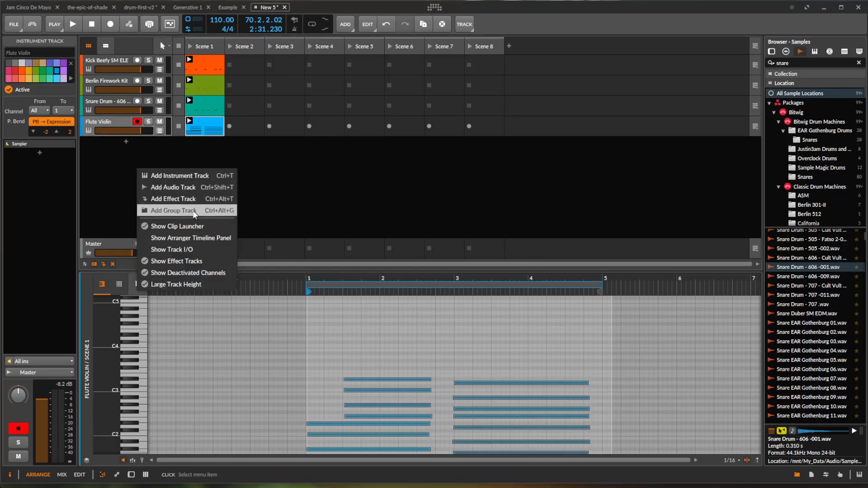
{"action": "left_click", "coordinate": [240, 204]}
{"action": "left_click_drag", "start_coordinate": [369, 268], "coordinate": [369, 353]}
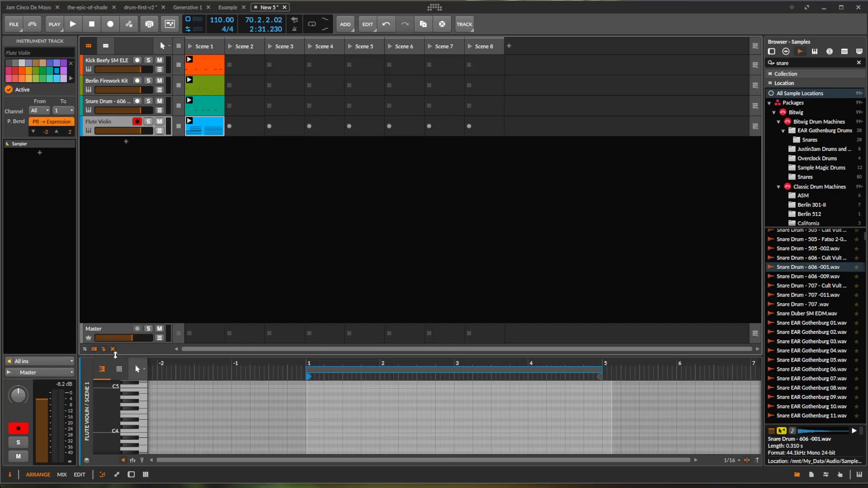
{"action": "left_click", "coordinate": [94, 349]}
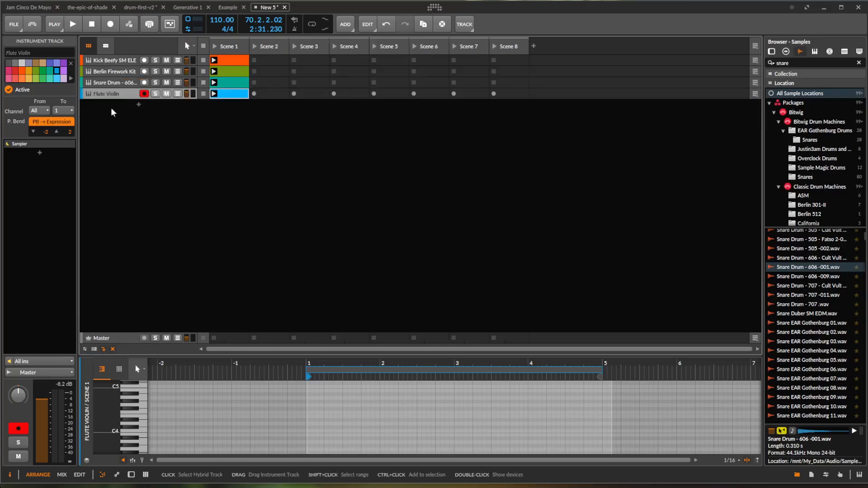
- Add nine empty group tracks below the Flute Violin track
{"action": "right_click", "coordinate": [171, 149]}
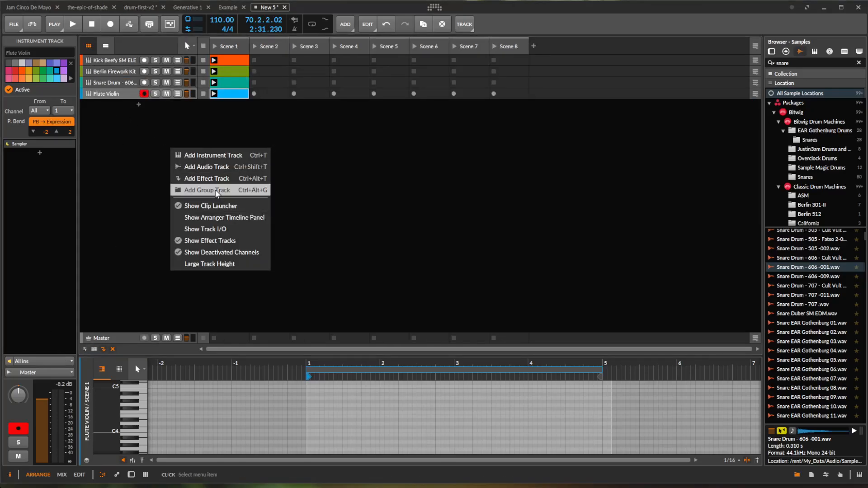
{"action": "left_click", "coordinate": [383, 198]}
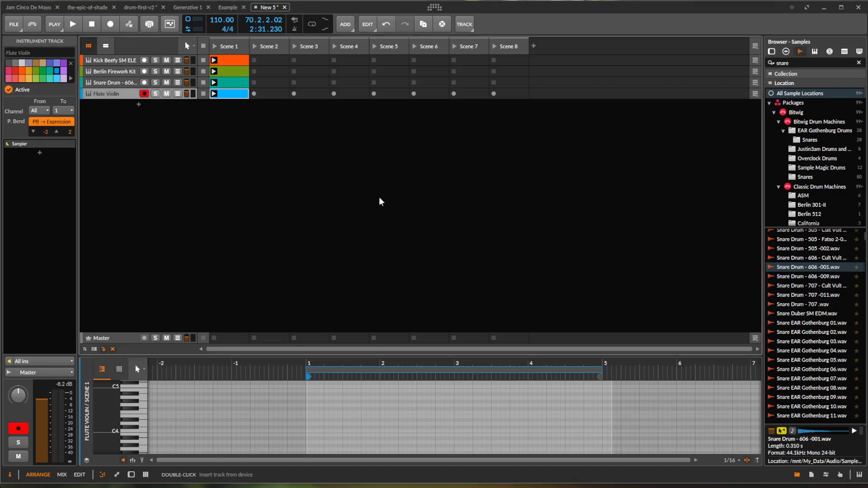
{"action": "key", "text": "ctrl+g"}
{"action": "key", "text": "ctrl+g"}
{"action": "key", "text": "ctrl+g"}
{"action": "key", "text": "ctrl+g"}
{"action": "key", "text": "ctrl+g"}
{"action": "key", "text": "ctrl+g"}
{"action": "key", "text": "ctrl+g"}
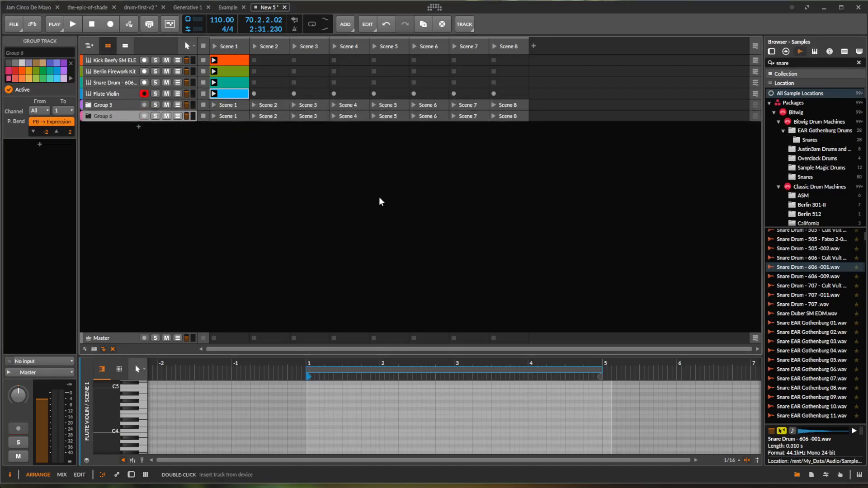
{"action": "key", "text": "ctrl+g"}
{"action": "key", "text": "ctrl+g"}
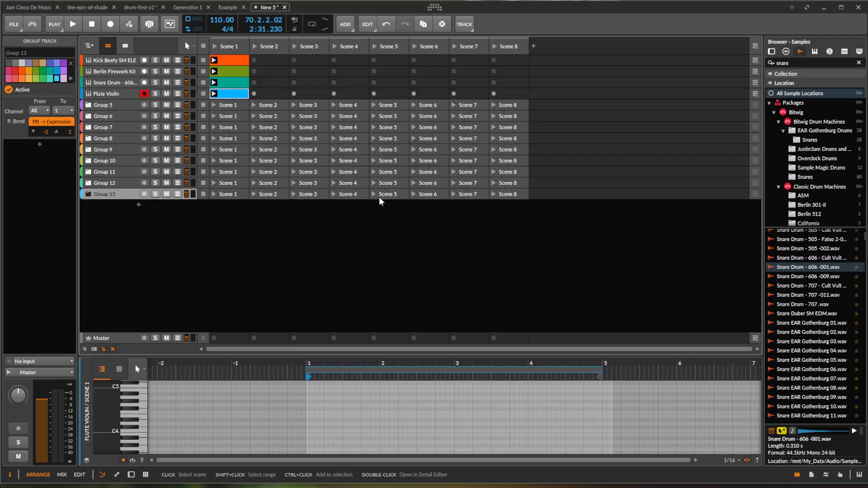
- Rename the first group track below Flute Violin as Kick Cuts
{"action": "left_click", "coordinate": [112, 107]}
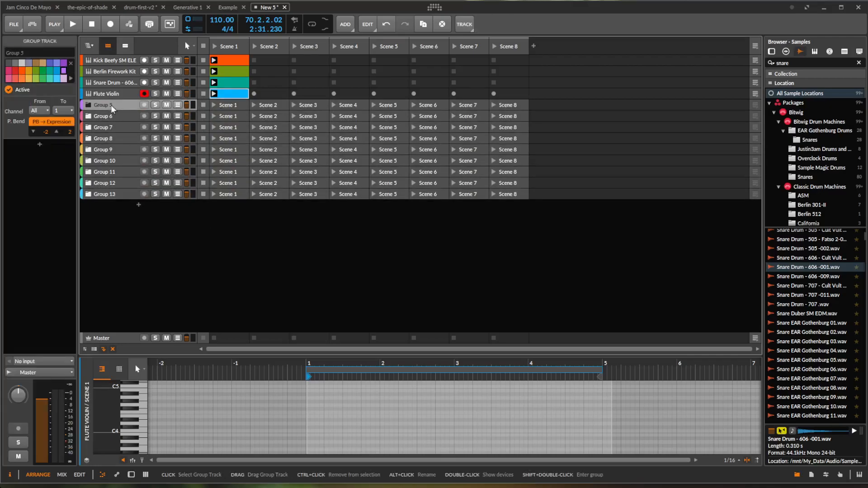
{"action": "left_click", "coordinate": [112, 107], "text": "alt"}
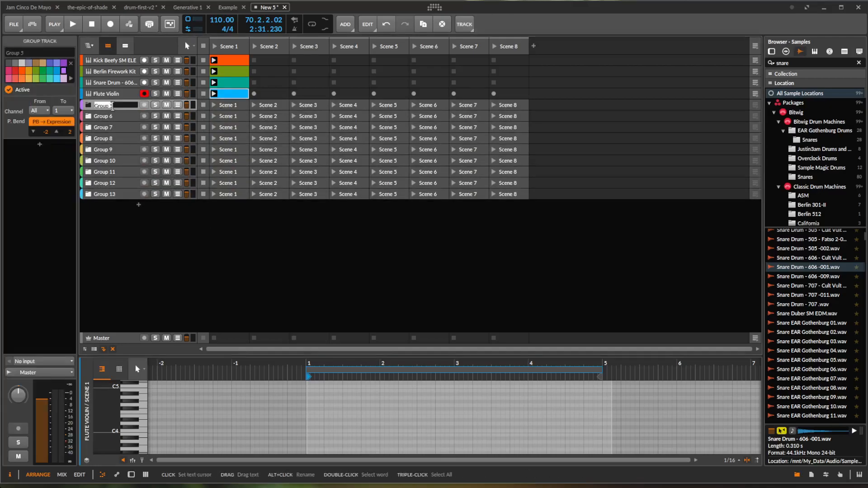
{"action": "type", "text": "Kick Cuts"}
{"action": "key", "text": "Return"}
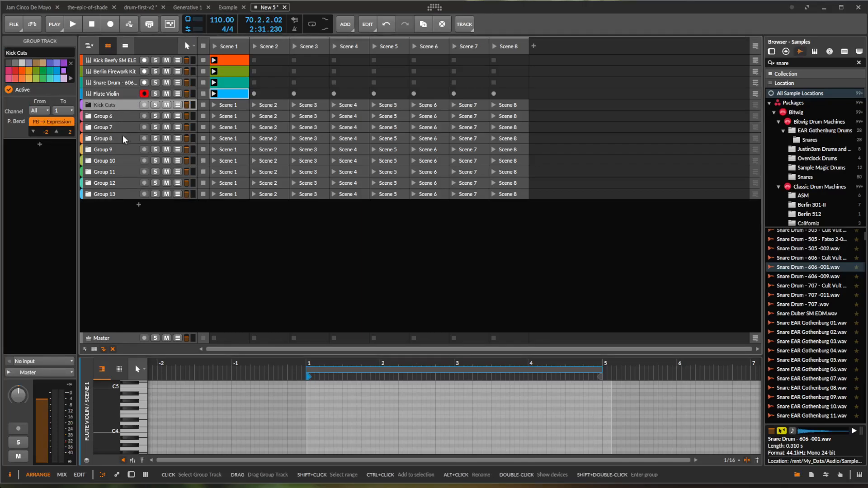
- Rename the group track directly below Kick Cuts as Pump and Jump
{"action": "left_click", "coordinate": [109, 117]}
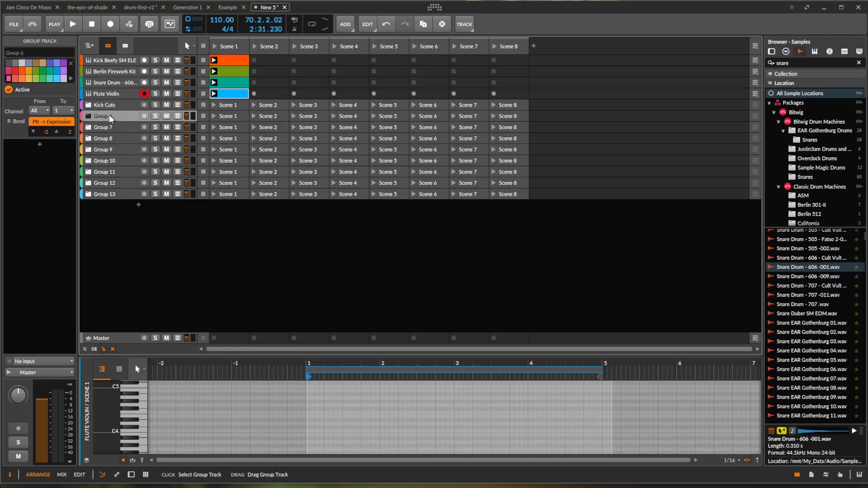
{"action": "double_click", "coordinate": [109, 117]}
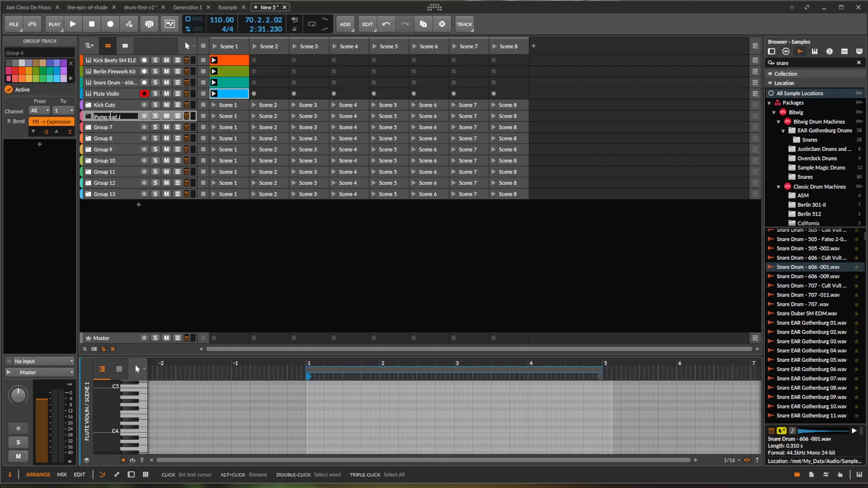
{"action": "type", "text": "Pump and Jump"}
{"action": "key", "text": "Return"}
- Move Pump and Jump to the top of the track list and nest the kick and the auditioned, soloed snare track inside it
{"action": "left_click_drag", "start_coordinate": [109, 117], "coordinate": [110, 64]}
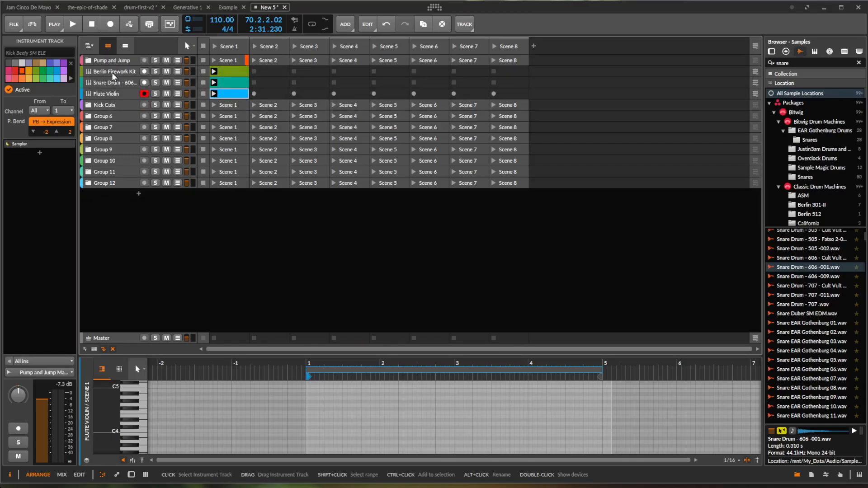
{"action": "left_click", "coordinate": [216, 84]}
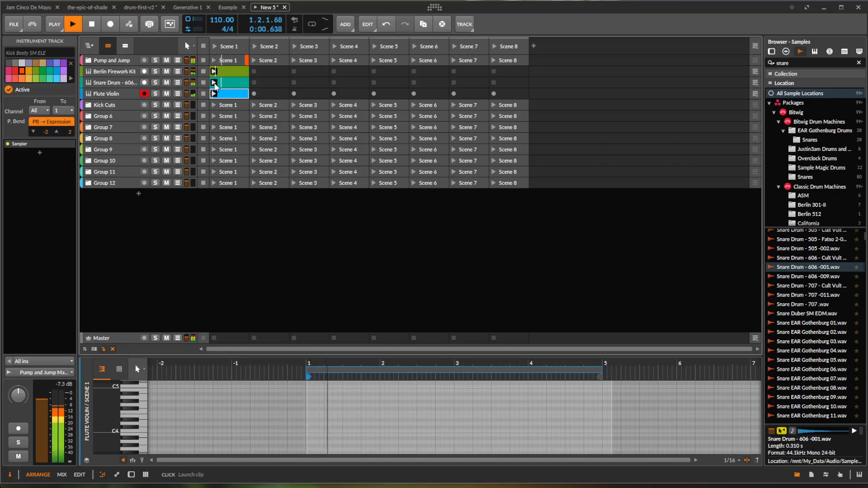
{"action": "left_click", "coordinate": [155, 82]}
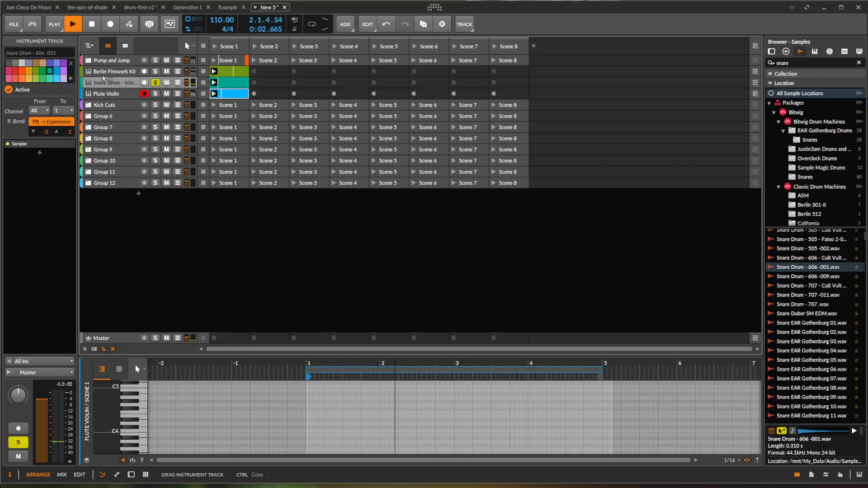
{"action": "key", "text": "Delete"}
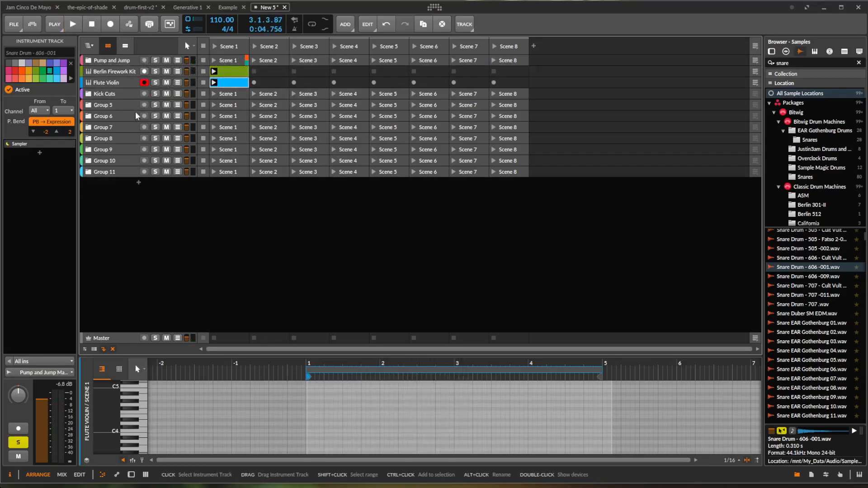
- Rename the group track directly below Kick Cuts as Harmonics
{"action": "left_click", "coordinate": [105, 105]}
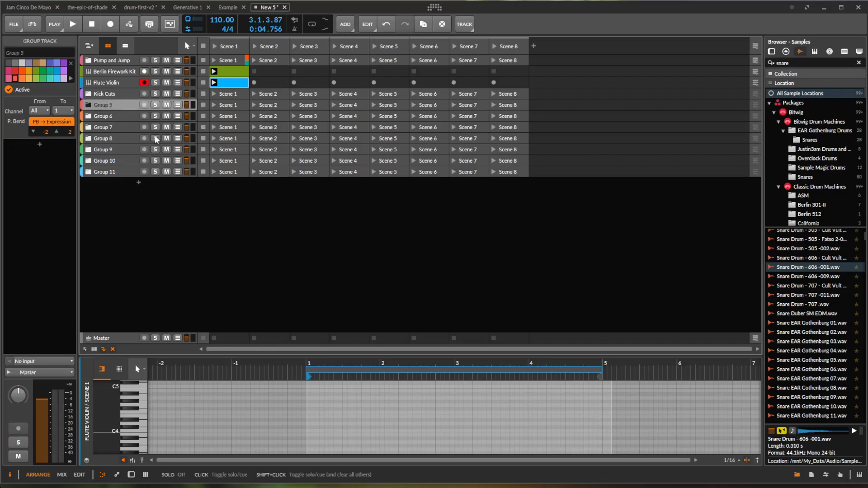
{"action": "key", "text": "ctrl+r"}
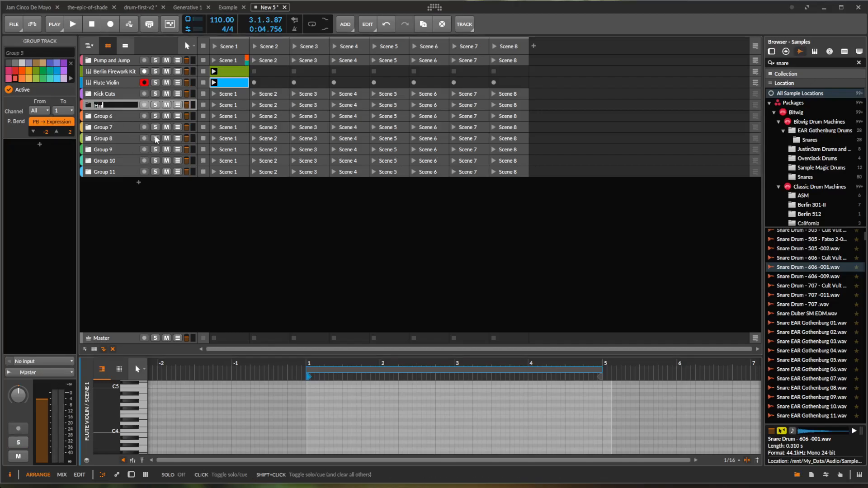
{"action": "type", "text": "Harmonics"}
{"action": "key", "text": "Return"}
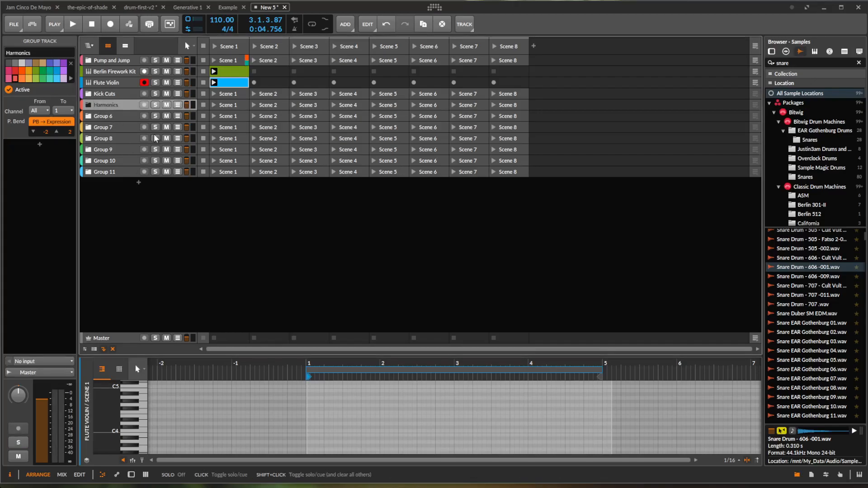
- Rename the two group tracks below Harmonics as Bass and Treble
{"action": "left_click", "coordinate": [106, 116]}
{"action": "key", "text": "ctrl+r"}
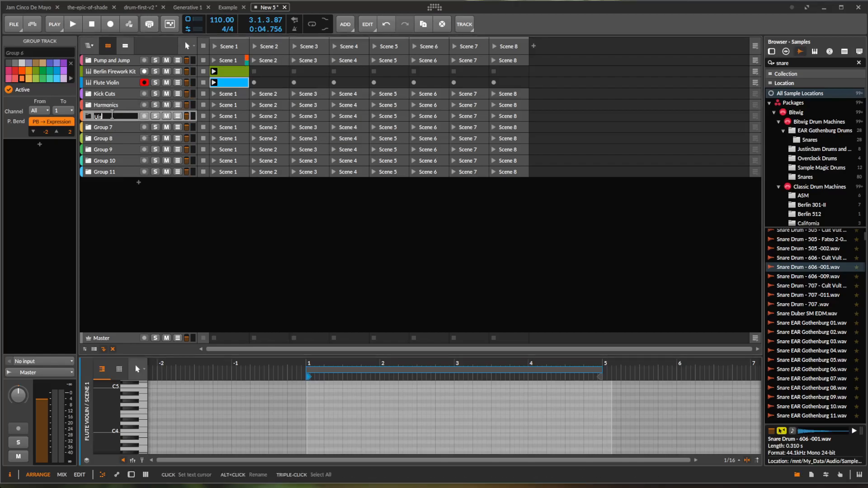
{"action": "type", "text": "Bass"}
{"action": "key", "text": "Return"}
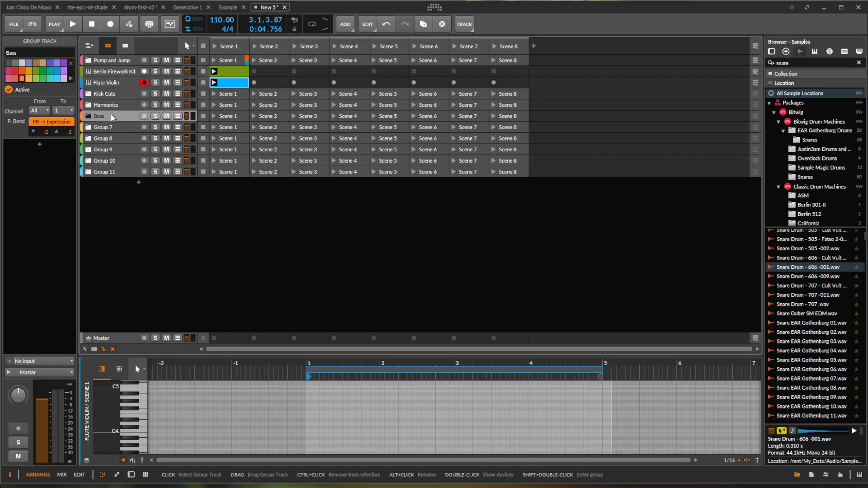
{"action": "left_click", "coordinate": [128, 128]}
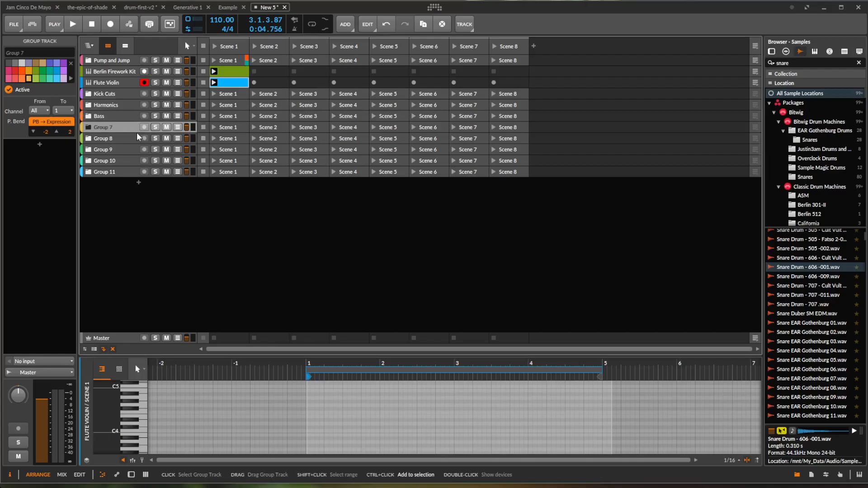
{"action": "key", "text": "ctrl+r"}
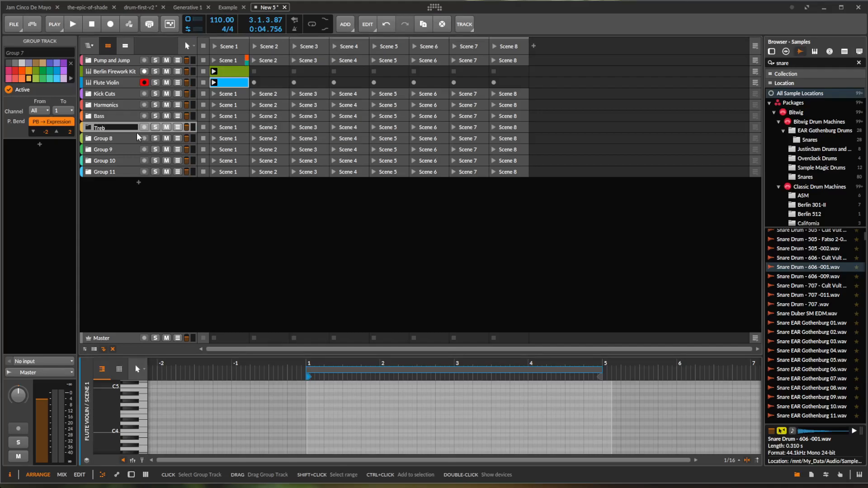
{"action": "type", "text": "Treble"}
{"action": "key", "text": "Return"}
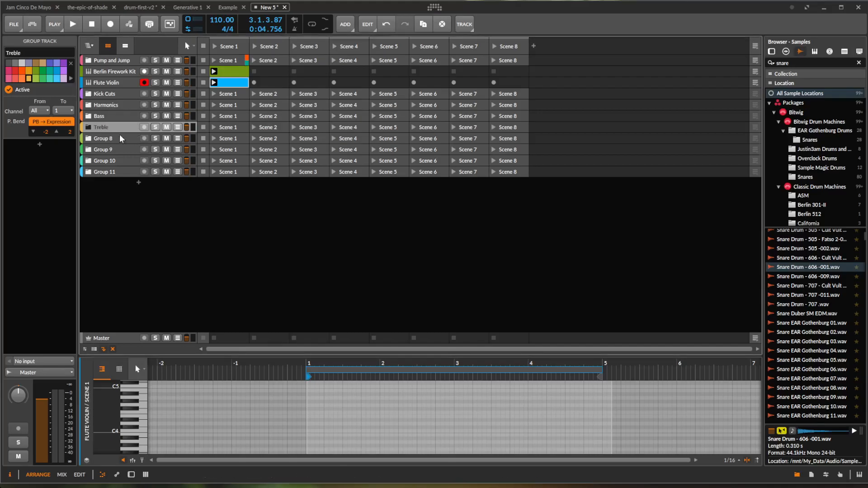
- Rename the two group tracks below Treble as Dull and Acute
{"action": "left_click", "coordinate": [121, 139]}
{"action": "key", "text": "ctrl+r"}
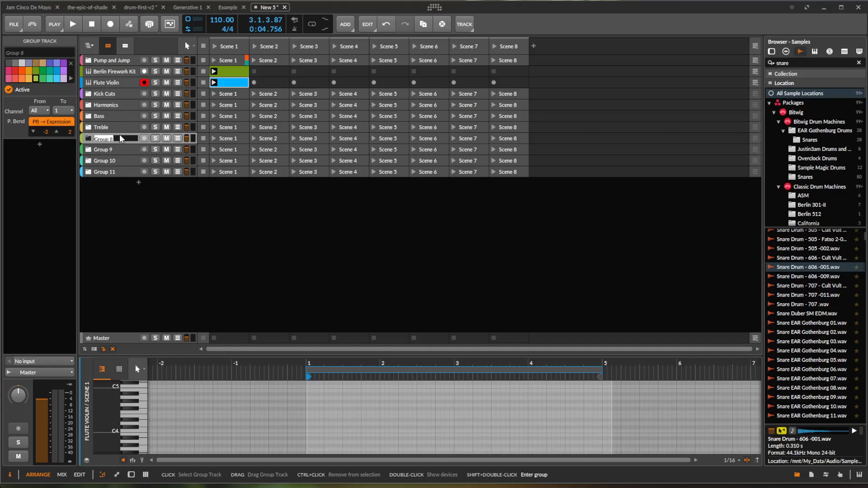
{"action": "type", "text": "dull"}
{"action": "key", "text": "Return"}
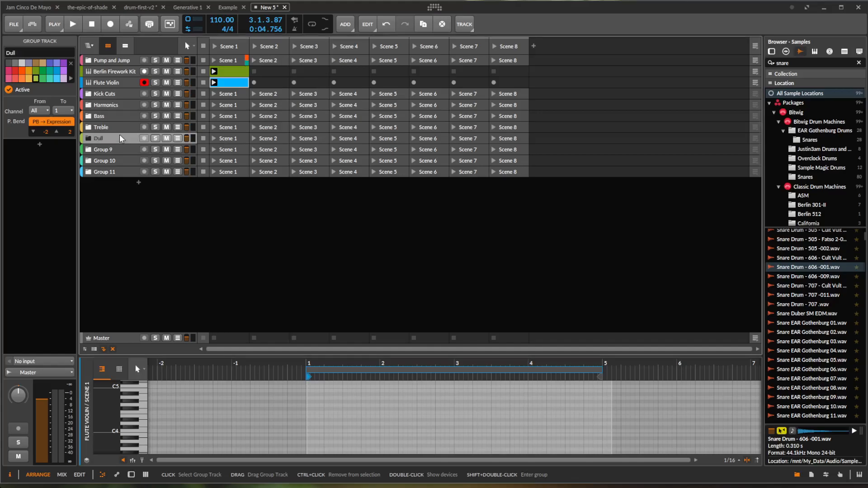
{"action": "double_click", "coordinate": [115, 150]}
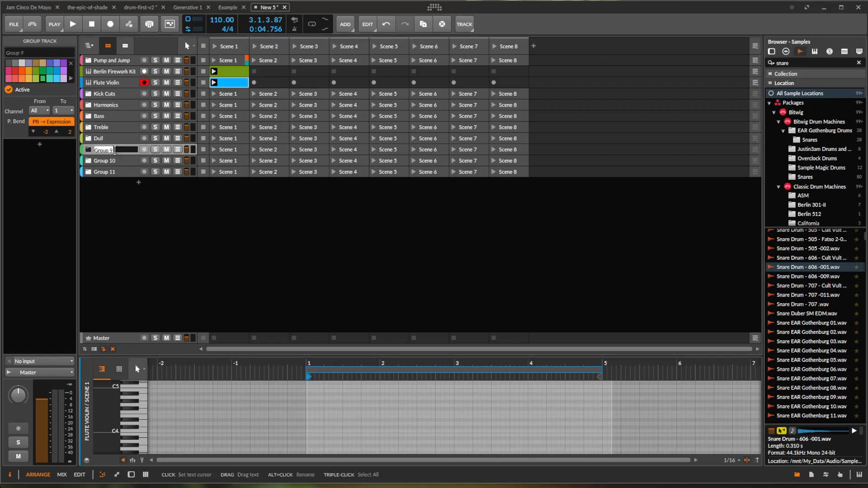
{"action": "type", "text": "Acute"}
{"action": "key", "text": "Return"}
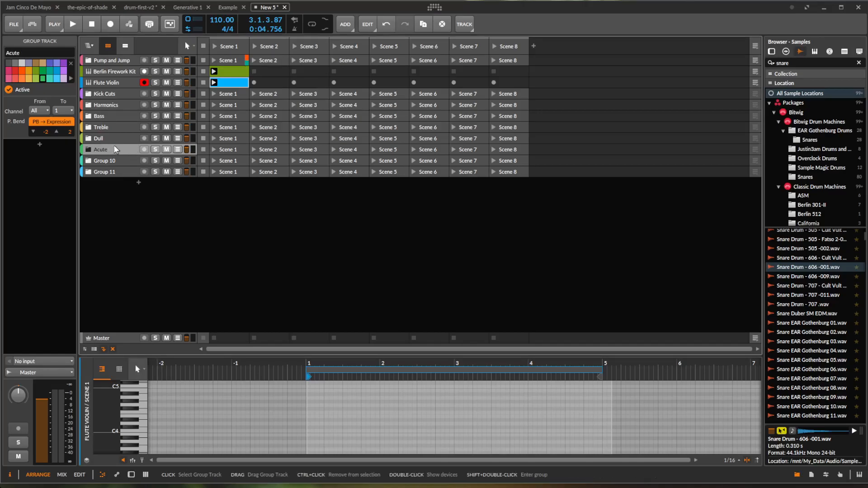
- Nest the Bass group inside Harmonics, and the Dull and Acute groups inside Treble
{"action": "left_click", "coordinate": [105, 116]}
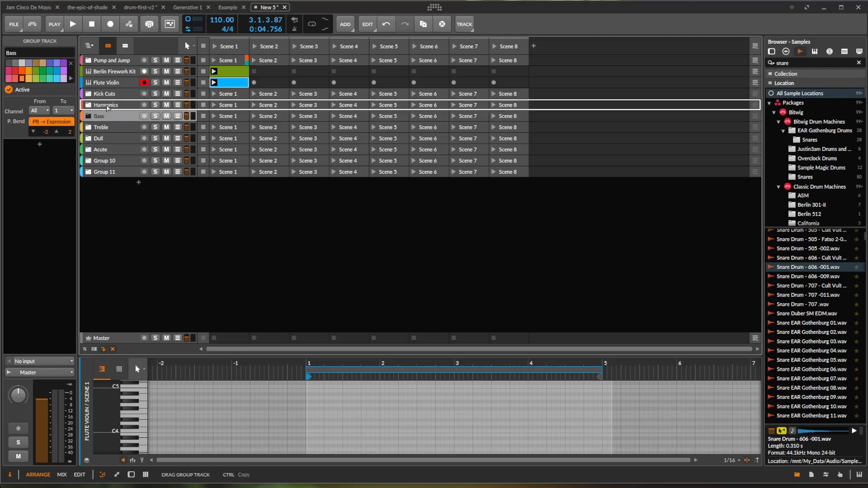
{"action": "key", "text": "Delete"}
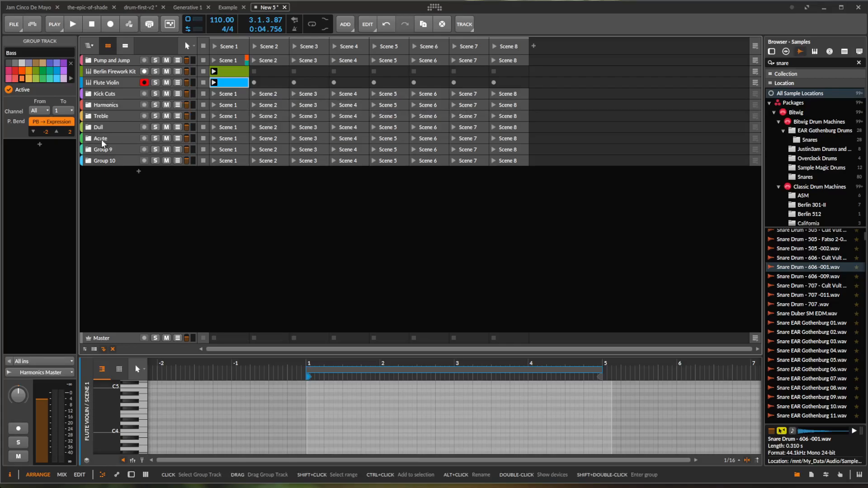
{"action": "left_click", "coordinate": [102, 128]}
{"action": "key", "text": "Delete"}
{"action": "left_click_drag", "start_coordinate": [103, 128], "coordinate": [108, 120]}
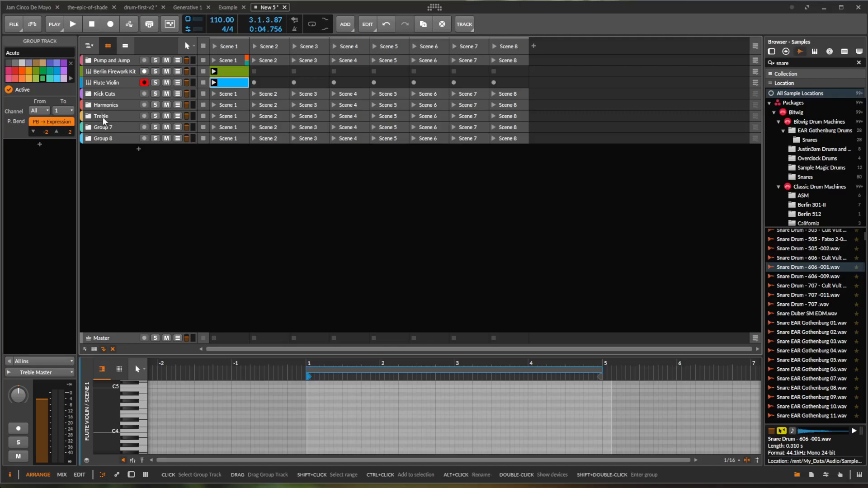
- Nest Treble inside Harmonics and Harmonics inside Kick Cuts, with the child tracks of the nested groups shown
{"action": "left_click_drag", "start_coordinate": [101, 120], "coordinate": [110, 97]}
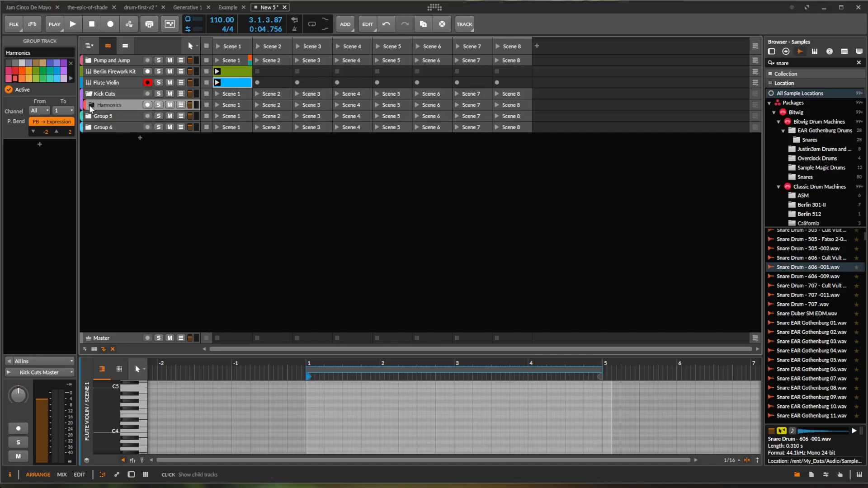
{"action": "left_click", "coordinate": [91, 105]}
{"action": "left_click", "coordinate": [96, 127]}
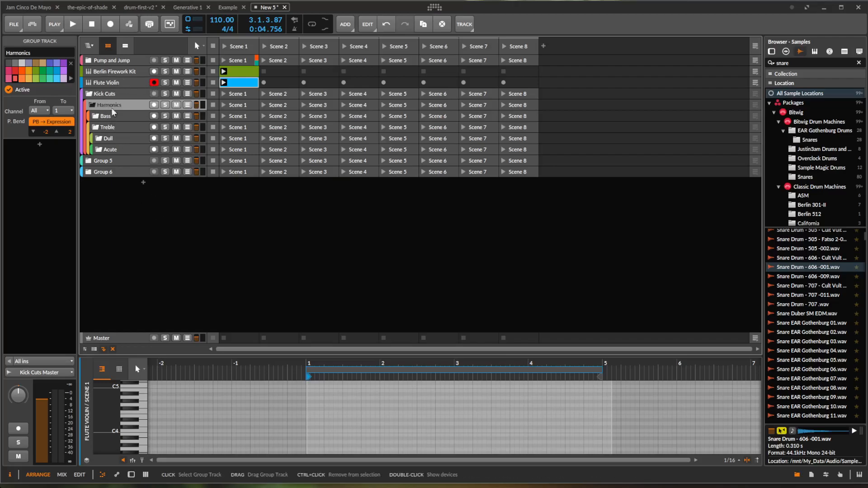
{"action": "right_click", "coordinate": [152, 223]}
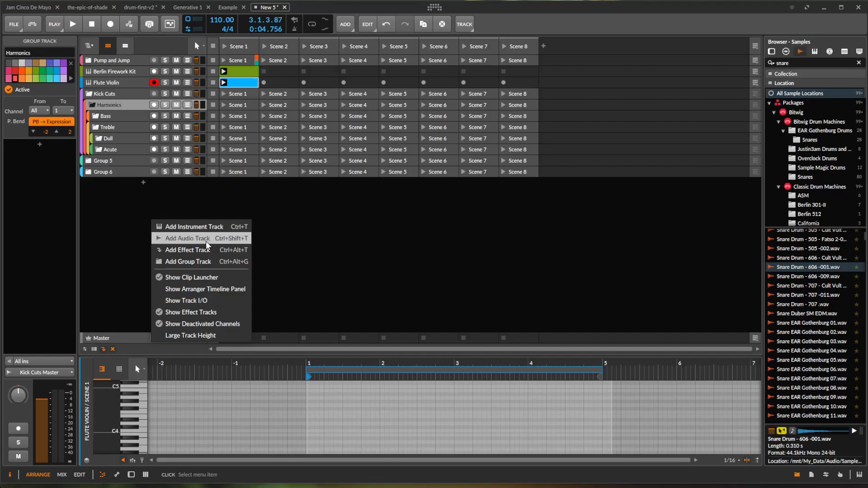
{"action": "key", "text": "Escape"}
- Rename the upper of the two remaining unnamed groups as Rhythm and nest it inside Kick Cuts above Harmonics
{"action": "left_click", "coordinate": [109, 163]}
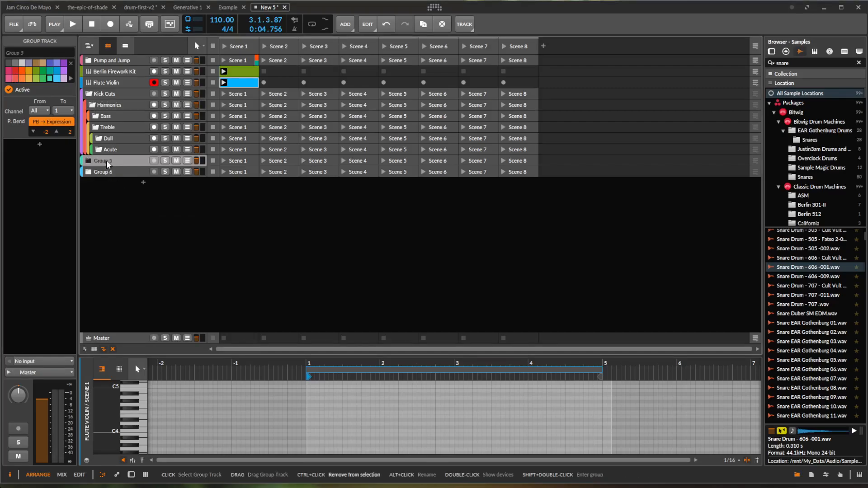
{"action": "left_click", "coordinate": [108, 162], "text": "alt"}
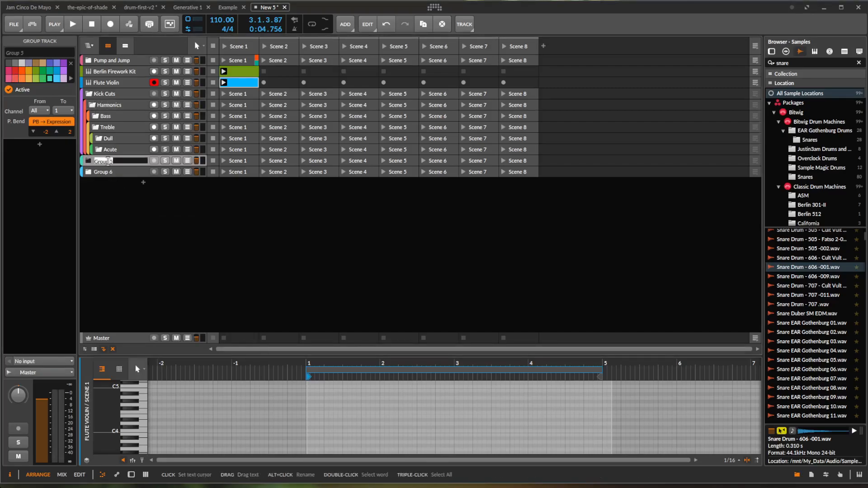
{"action": "type", "text": "Traps In"}
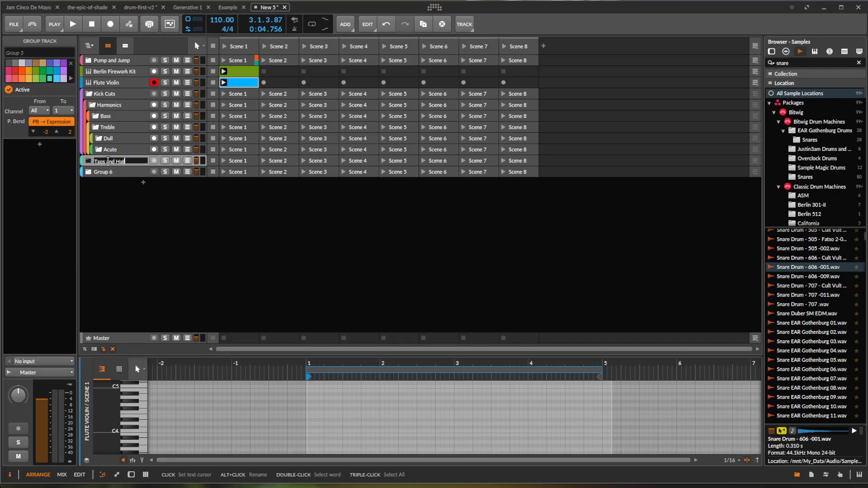
{"action": "key", "text": "BackSpace"}
{"action": "key", "text": "BackSpace"}
{"action": "key", "text": "BackSpace"}
{"action": "key", "text": "BackSpace"}
{"action": "key", "text": "BackSpace"}
{"action": "key", "text": "BackSpace"}
{"action": "key", "text": "BackSpace"}
{"action": "key", "text": "BackSpace"}
{"action": "key", "text": "BackSpace"}
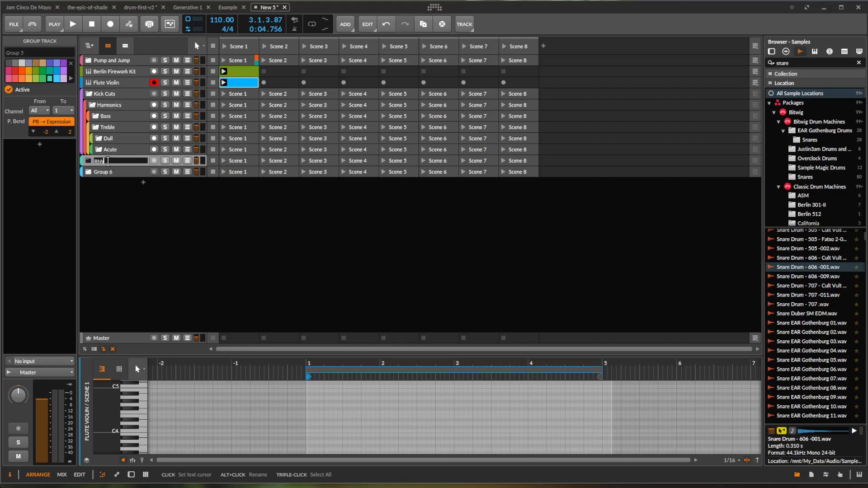
{"action": "type", "text": "Rhyth"}
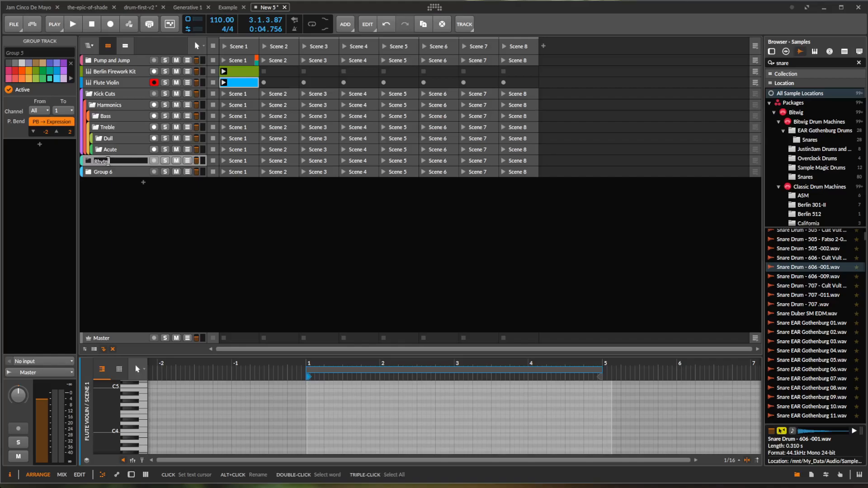
{"action": "type", "text": "m"}
{"action": "key", "text": "Return"}
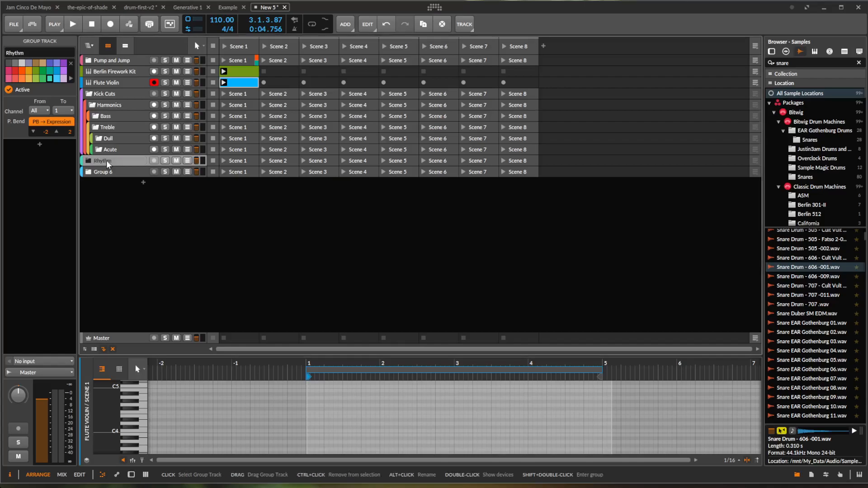
{"action": "left_click_drag", "start_coordinate": [101, 171], "coordinate": [103, 104]}
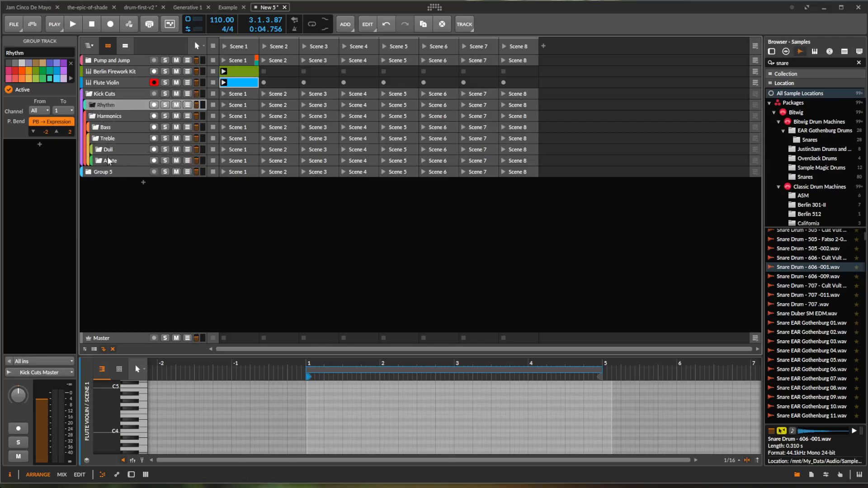
- Rename the last unnamed group track, below the Kick Cuts hierarchy, as Transitions
{"action": "left_click", "coordinate": [105, 172]}
{"action": "double_click", "coordinate": [105, 171]}
{"action": "type", "text": "Transitions"}
{"action": "key", "text": "Return"}
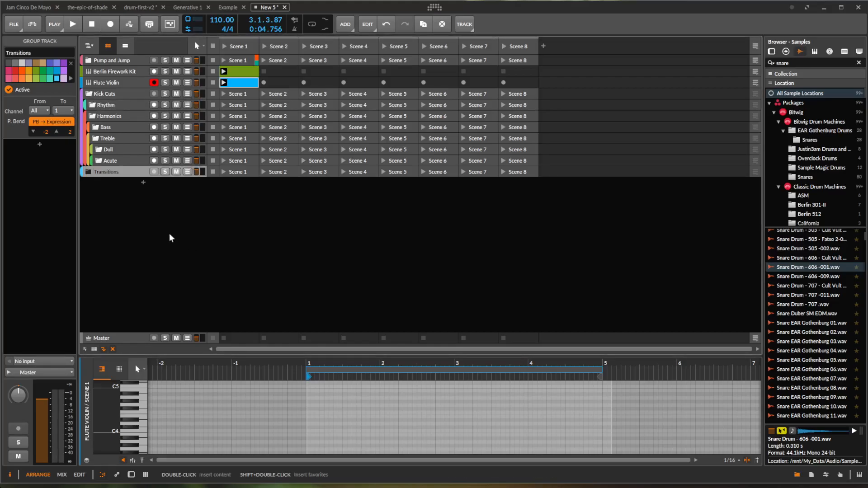
- Add a new group track below Transitions and name it Textures
{"action": "key", "text": "ctrl+g"}
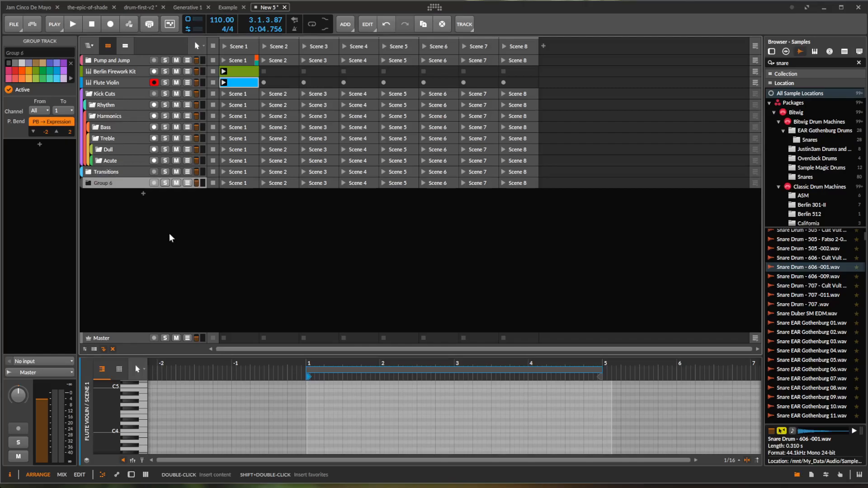
{"action": "double_click", "coordinate": [104, 183]}
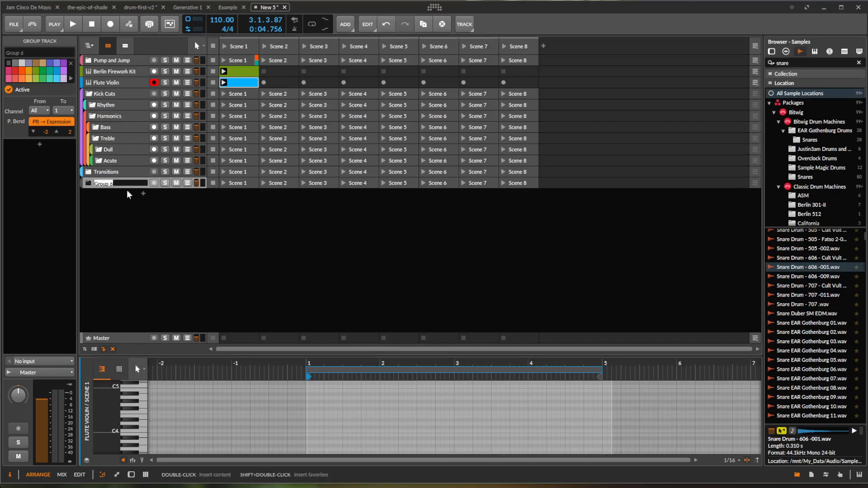
{"action": "type", "text": "Textures"}
{"action": "key", "text": "Return"}
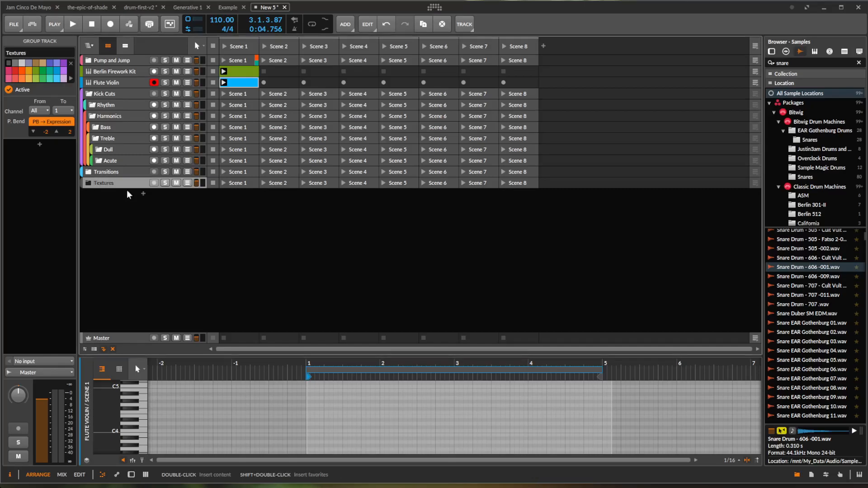
- Nest the Transitions and Textures groups directly inside Kick Cuts, with Textures below Transitions
{"action": "mouse_move", "coordinate": [97, 173]}
{"action": "left_mouse_down"}
{"action": "mouse_move", "coordinate": [85, 168]}
{"action": "mouse_move", "coordinate": [96, 175]}
{"action": "left_mouse_up"}
{"action": "left_click", "coordinate": [97, 183]}
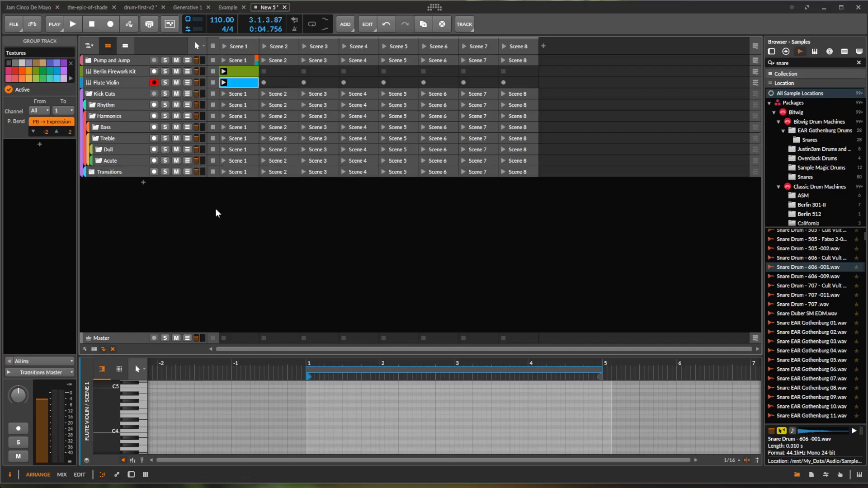
{"action": "left_click", "coordinate": [91, 172]}
{"action": "left_click_drag", "start_coordinate": [90, 191], "coordinate": [87, 192]}
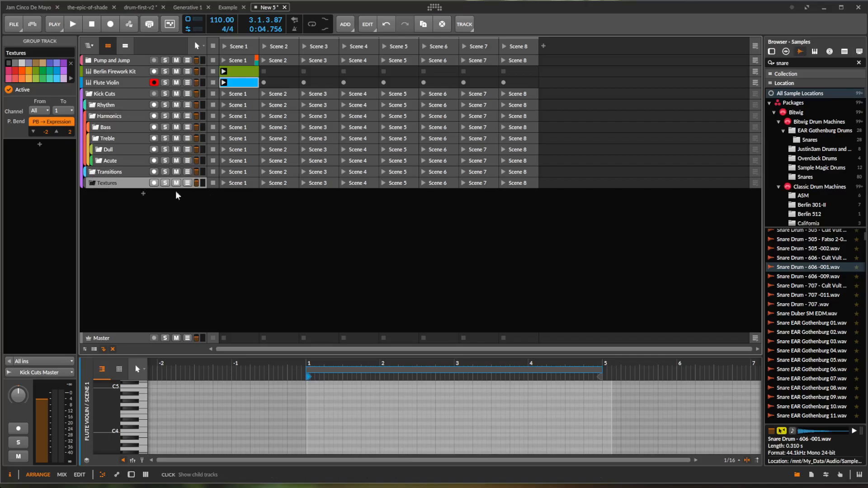
- Show the Treble group's device chain and expand Pump and Jump to reveal its child tracks
{"action": "left_click", "coordinate": [124, 83]}
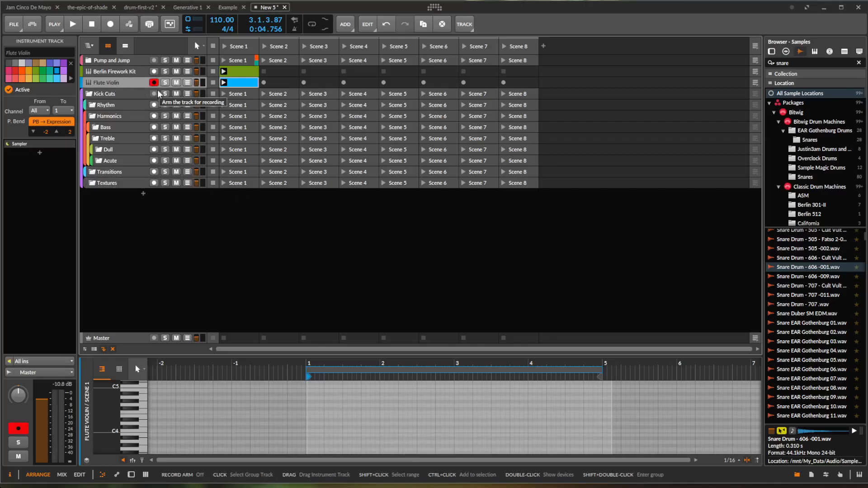
{"action": "left_click", "coordinate": [122, 142]}
{"action": "double_click", "coordinate": [122, 142]}
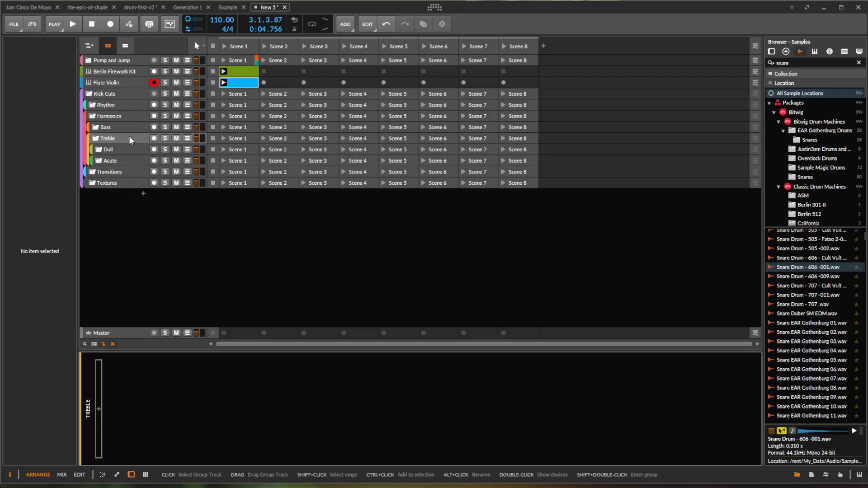
{"action": "left_click", "coordinate": [89, 60]}
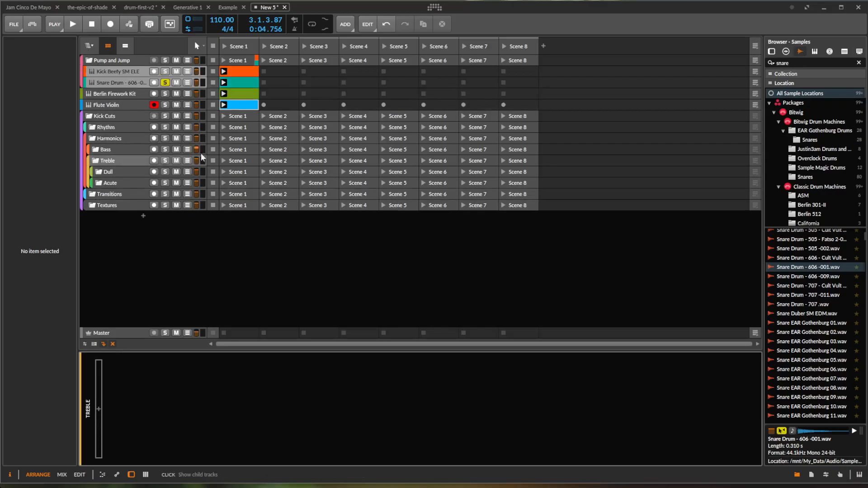
{"action": "left_click", "coordinate": [112, 61]}
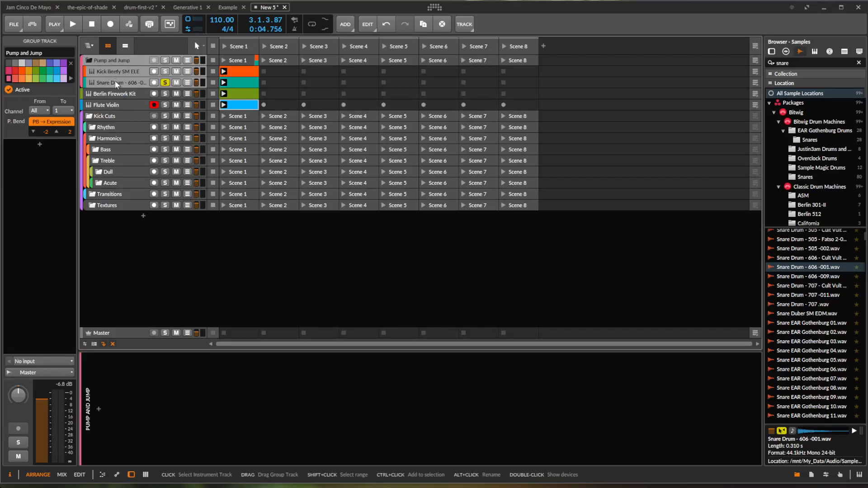
{"action": "left_click", "coordinate": [199, 252]}
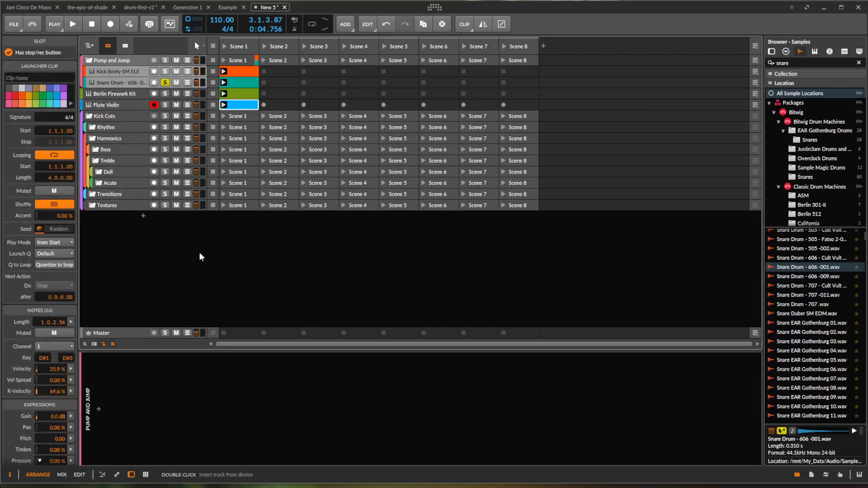
- Move the Berlin Firework Kit track into Rhythm and the Flute Violin track into Dull
{"action": "left_click", "coordinate": [114, 95]}
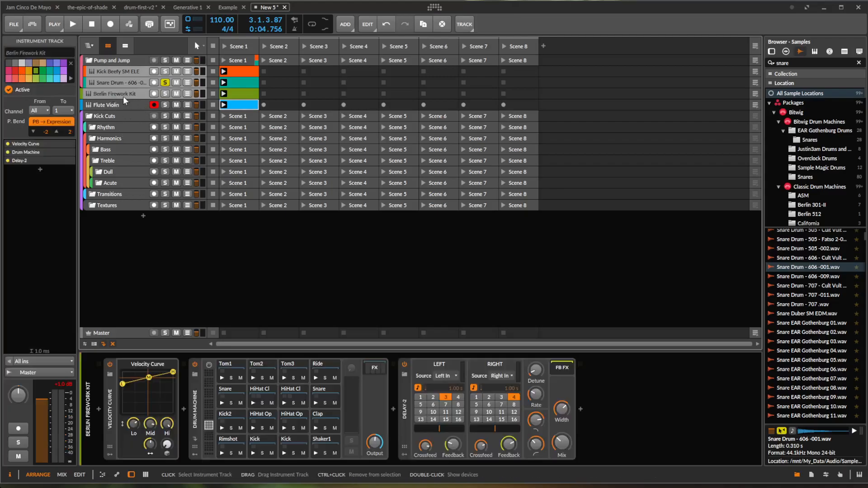
{"action": "left_click_drag", "start_coordinate": [113, 93], "coordinate": [105, 122]}
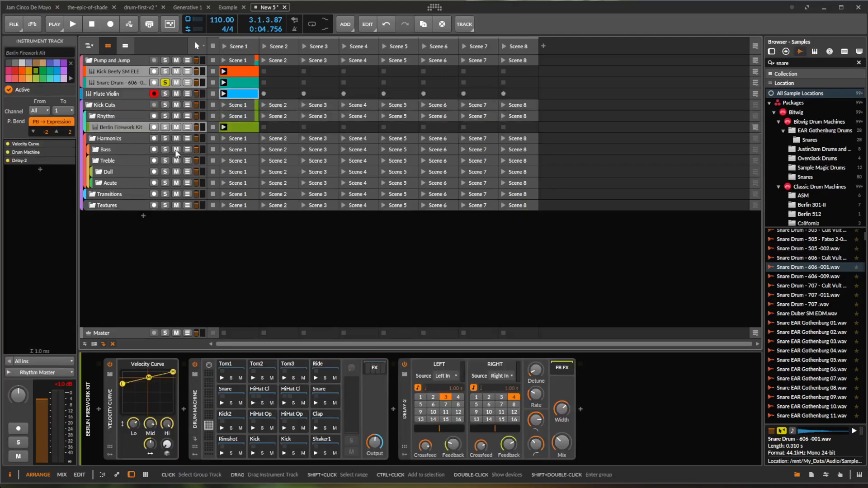
{"action": "left_click", "coordinate": [112, 96]}
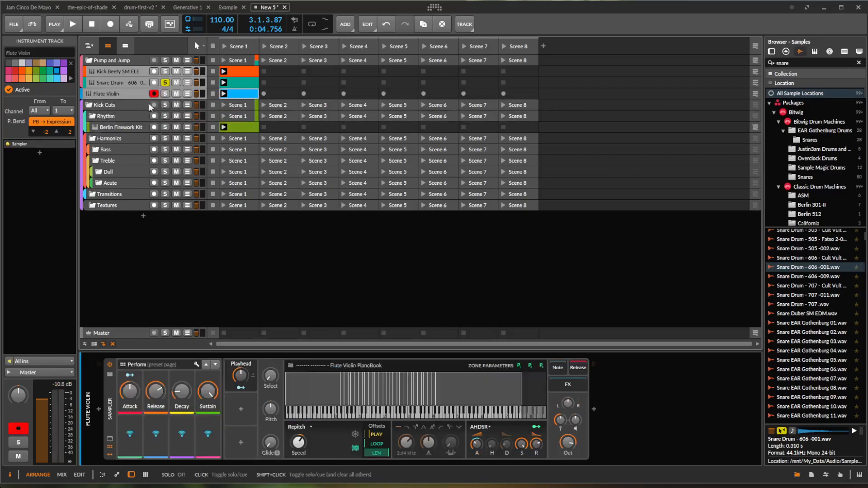
{"action": "left_click_drag", "start_coordinate": [115, 94], "coordinate": [124, 173]}
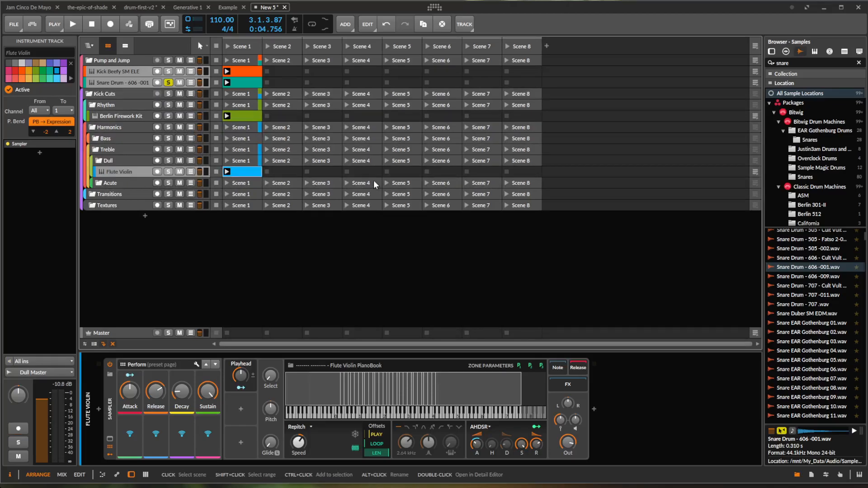
- Turn off solo on the Snare Drum track and select the Flute Violin clip in Scene 1
{"action": "left_click", "coordinate": [168, 83]}
{"action": "left_click", "coordinate": [251, 174]}
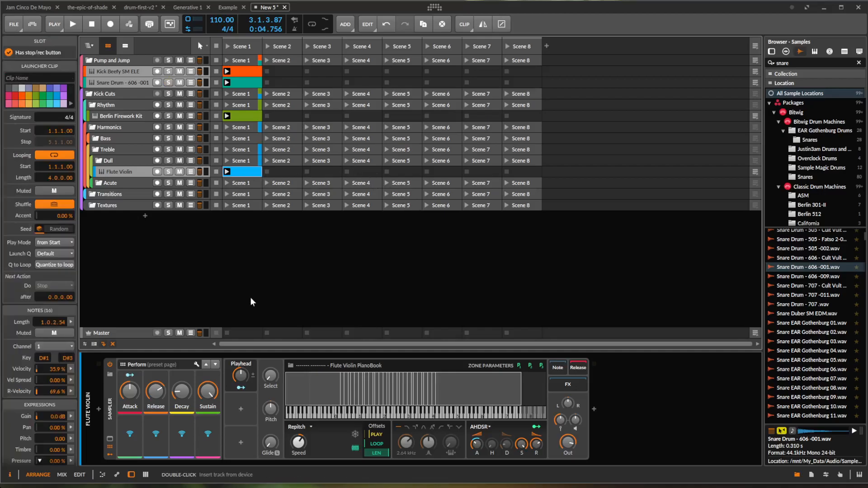
- Insert a Chain device on the Dull group track
{"action": "left_click", "coordinate": [111, 59]}
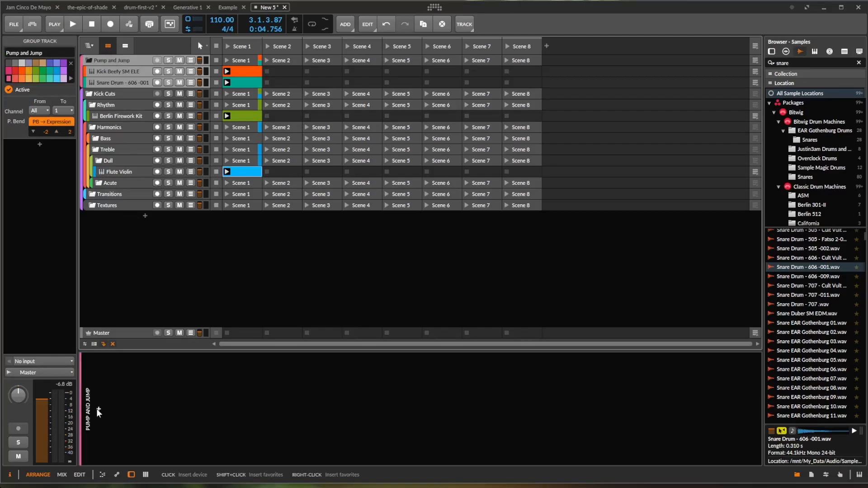
{"action": "left_click", "coordinate": [114, 126]}
{"action": "left_click", "coordinate": [115, 158]}
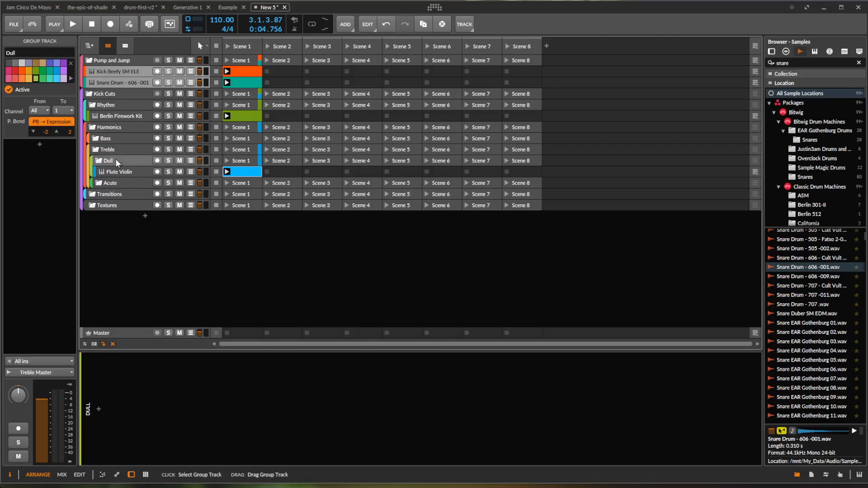
{"action": "left_click", "coordinate": [98, 409]}
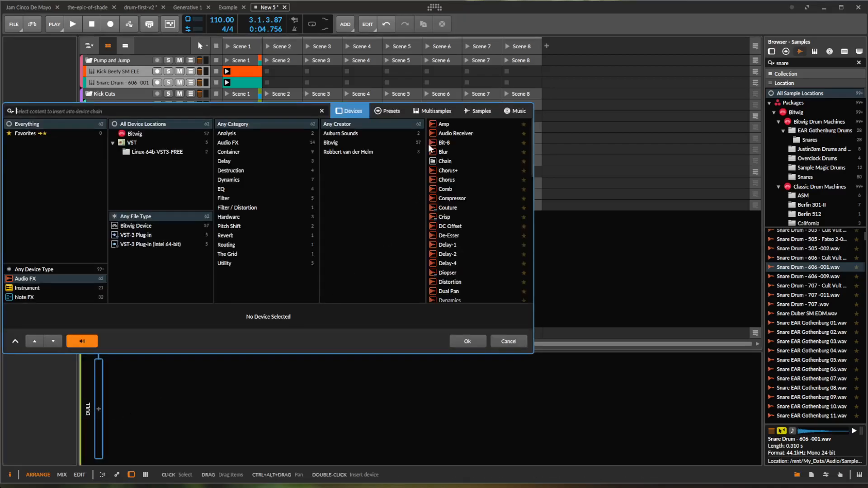
{"action": "scroll", "coordinate": [457, 165], "scroll_direction": "down", "scroll_amount": 2}
{"action": "left_click", "coordinate": [445, 128]}
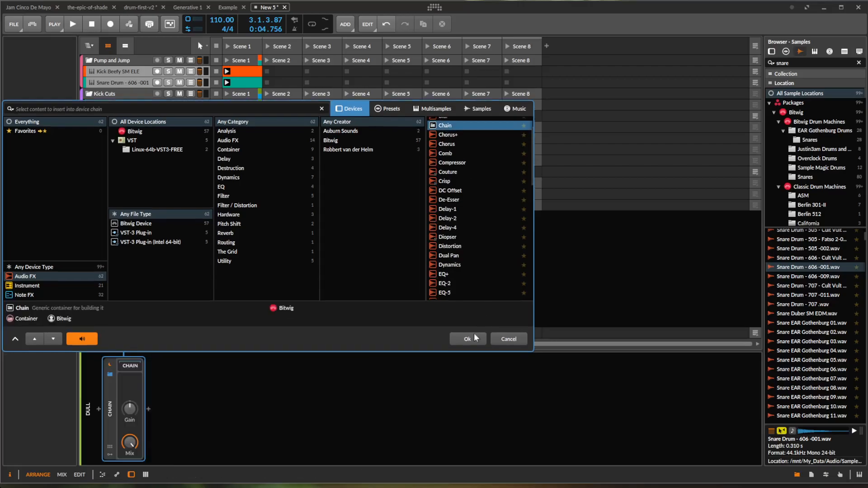
{"action": "left_click", "coordinate": [475, 340]}
- Add a Multiband FX-3 device after the Chain on the Dull group track
{"action": "left_click", "coordinate": [151, 407]}
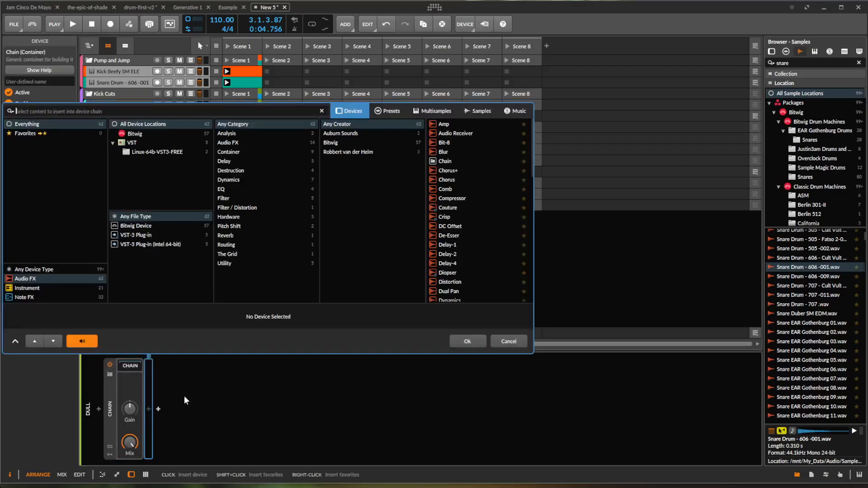
{"action": "scroll", "coordinate": [455, 170], "scroll_direction": "down", "scroll_amount": 6}
{"action": "scroll", "coordinate": [463, 204], "scroll_direction": "down", "scroll_amount": 2}
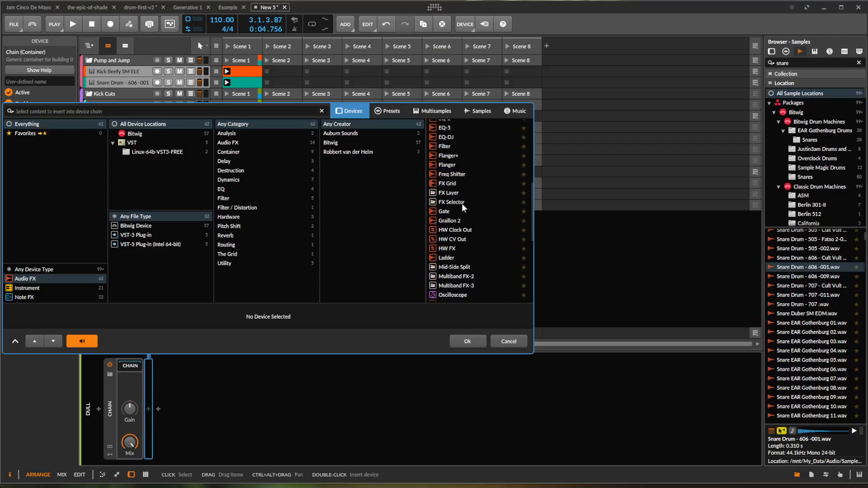
{"action": "scroll", "coordinate": [468, 202], "scroll_direction": "down", "scroll_amount": 3}
{"action": "left_click", "coordinate": [475, 221]}
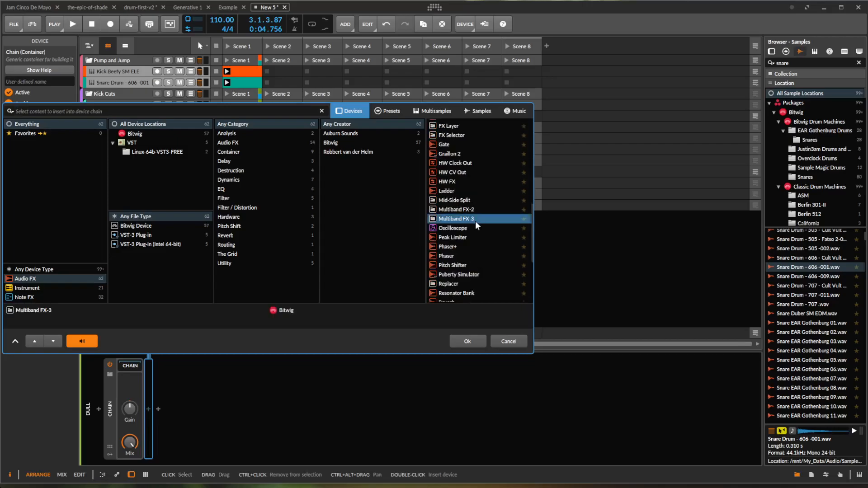
{"action": "left_click", "coordinate": [468, 339]}
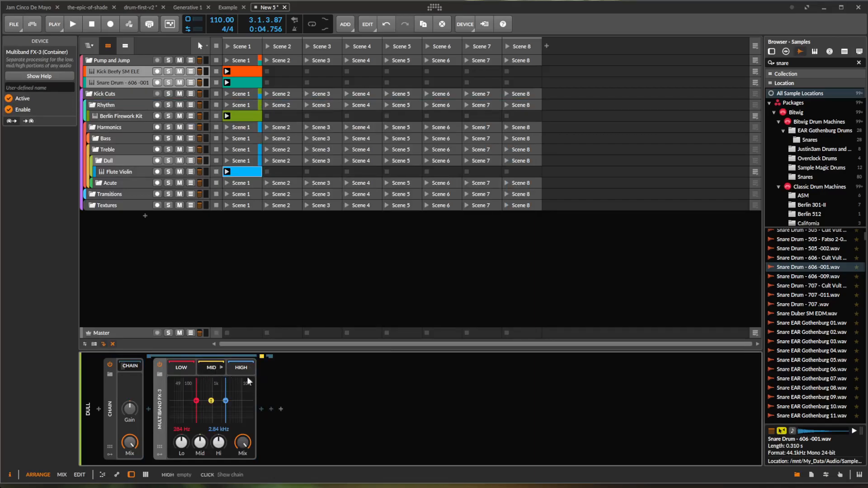
- Try a Compressor in the Mid band of Multiband FX-3 and delete it again
{"action": "left_click", "coordinate": [262, 409]}
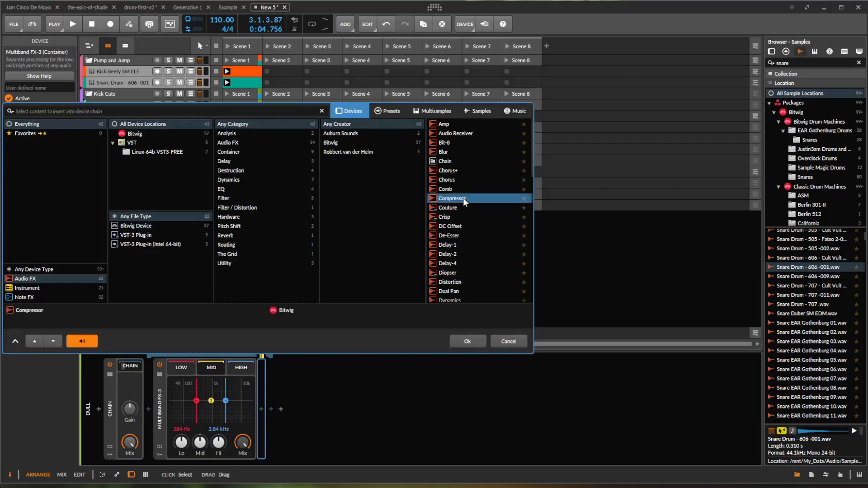
{"action": "left_click", "coordinate": [452, 198]}
{"action": "key", "text": "Return"}
{"action": "key", "text": "Delete"}
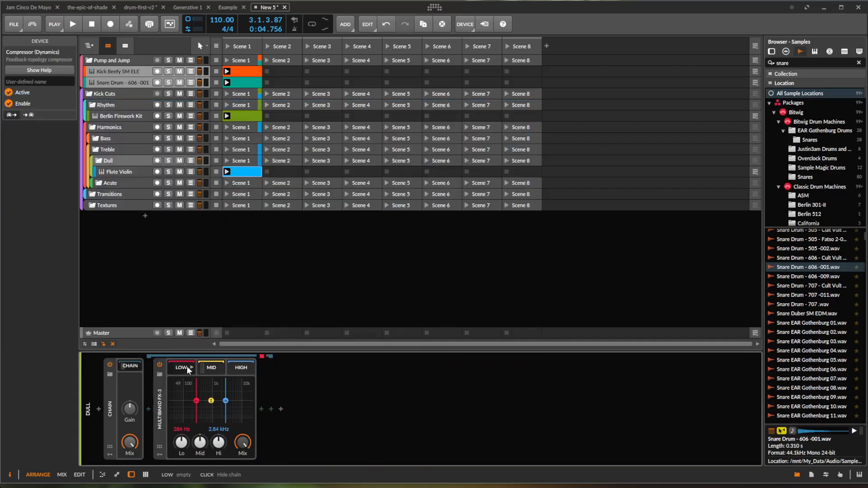
- Try a Compressor in the Low band of Multiband FX-3, undoing its first deletion and deleting it again
{"action": "left_click", "coordinate": [261, 410]}
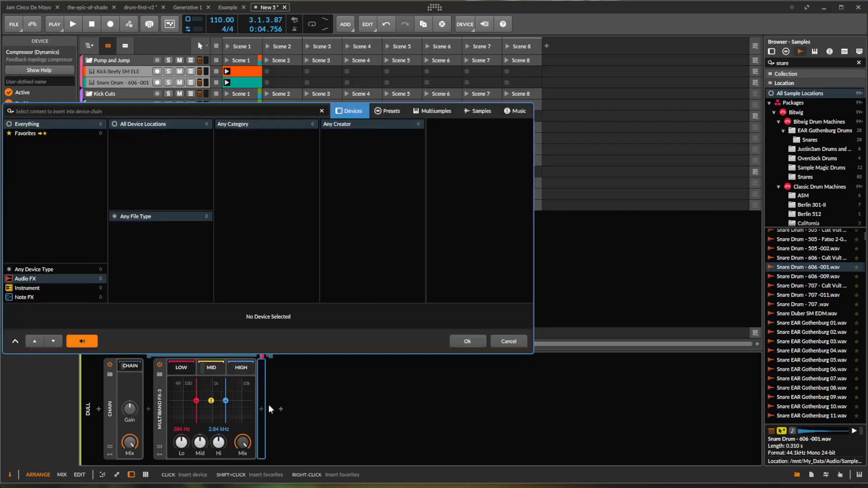
{"action": "left_click", "coordinate": [452, 195]}
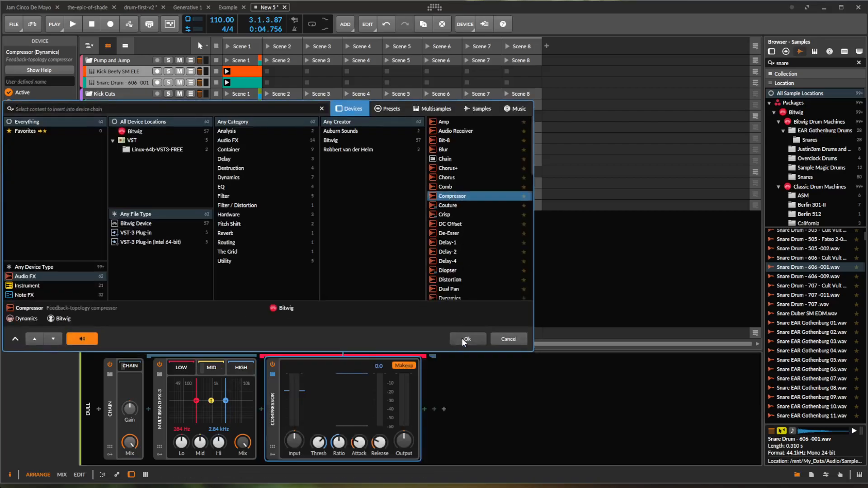
{"action": "left_click", "coordinate": [465, 339]}
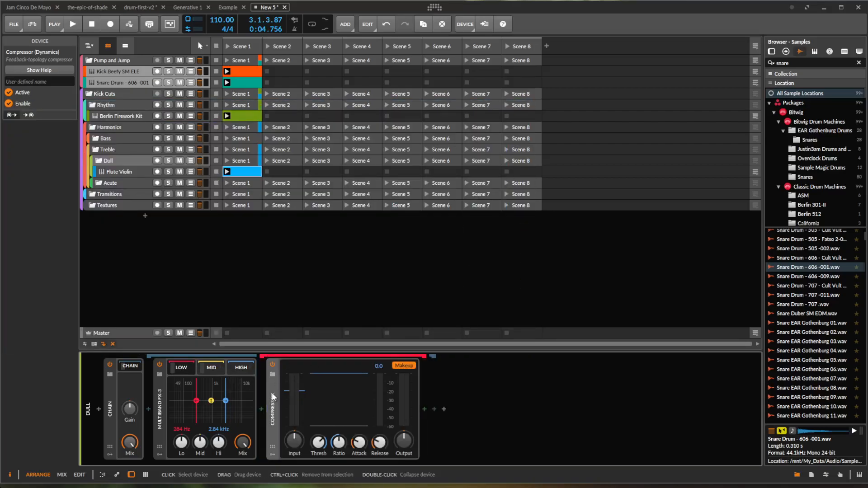
{"action": "key", "text": "Delete"}
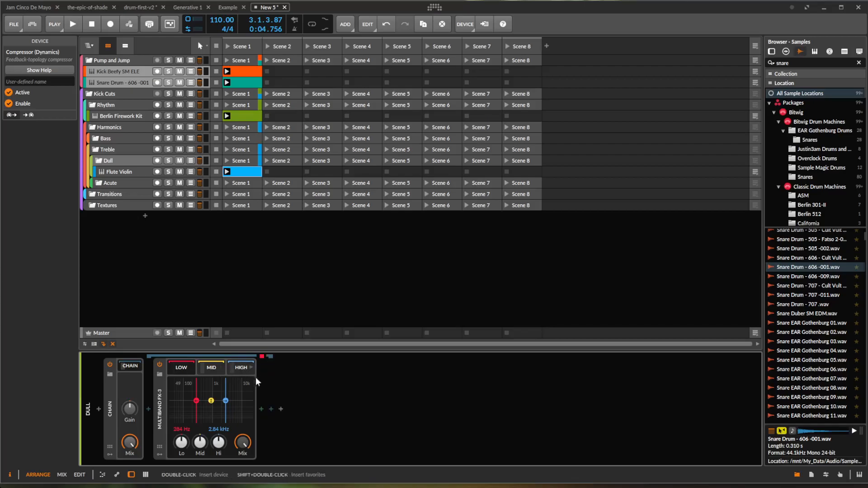
{"action": "key", "text": "ctrl+z"}
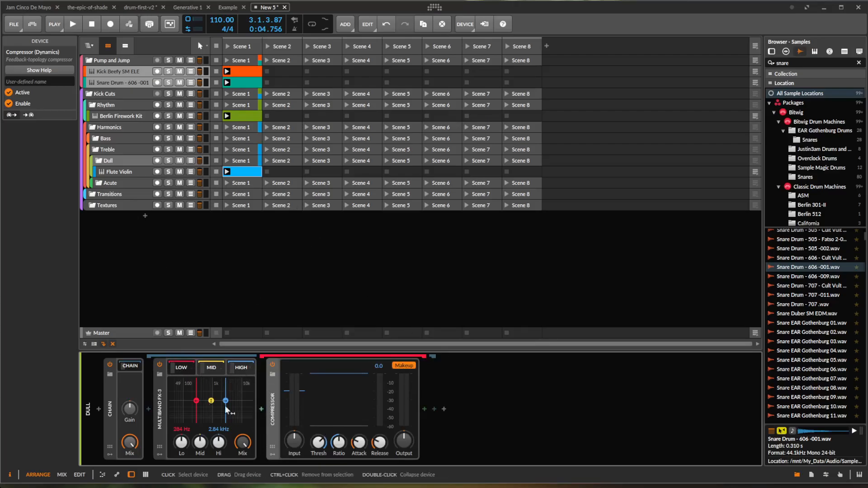
{"action": "key", "text": "Delete"}
- Collapse the Multiband FX-3 device on the Dull group and disable it
{"action": "double_click", "coordinate": [158, 382]}
{"action": "left_click", "coordinate": [159, 364]}
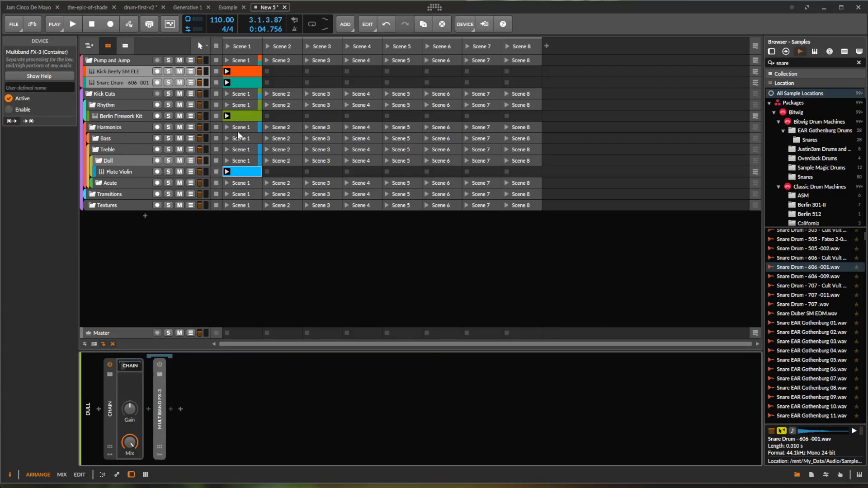
- Switch to the Brave browser, view the Baphometrix YouTube channel and return to Bitwig Studio
{"action": "mouse_move", "coordinate": [544, 476]}
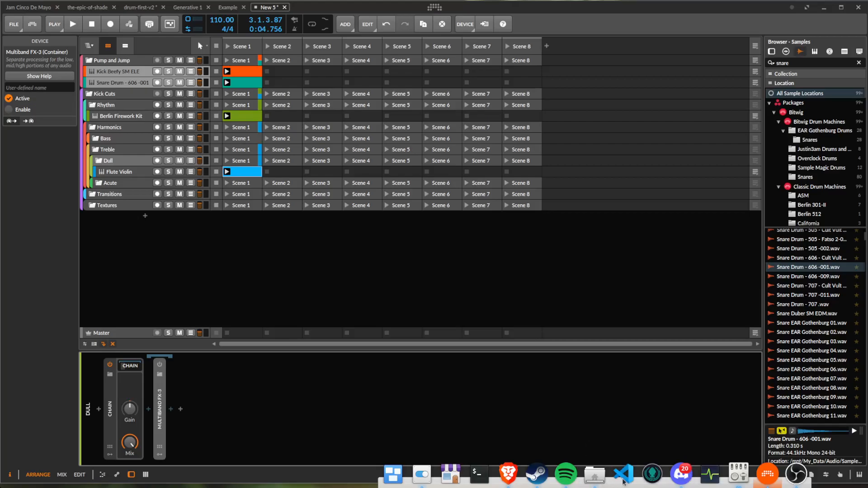
{"action": "left_click", "coordinate": [508, 474]}
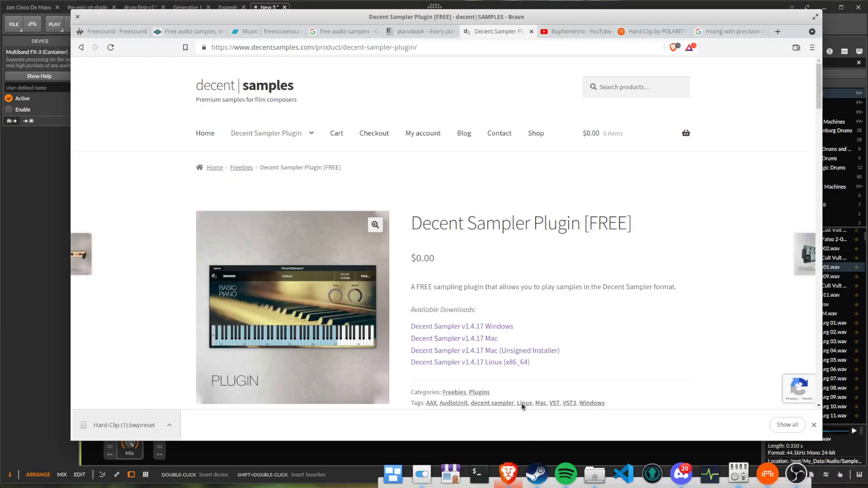
{"action": "left_click", "coordinate": [575, 31]}
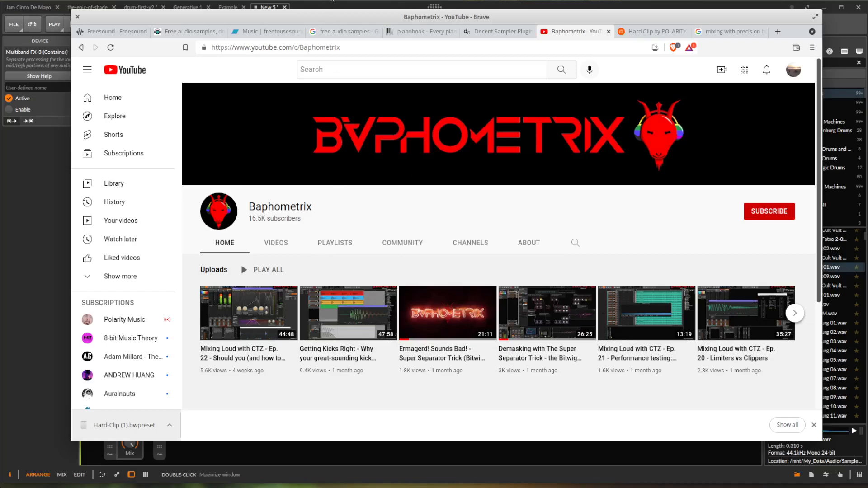
{"action": "left_click", "coordinate": [337, 8]}
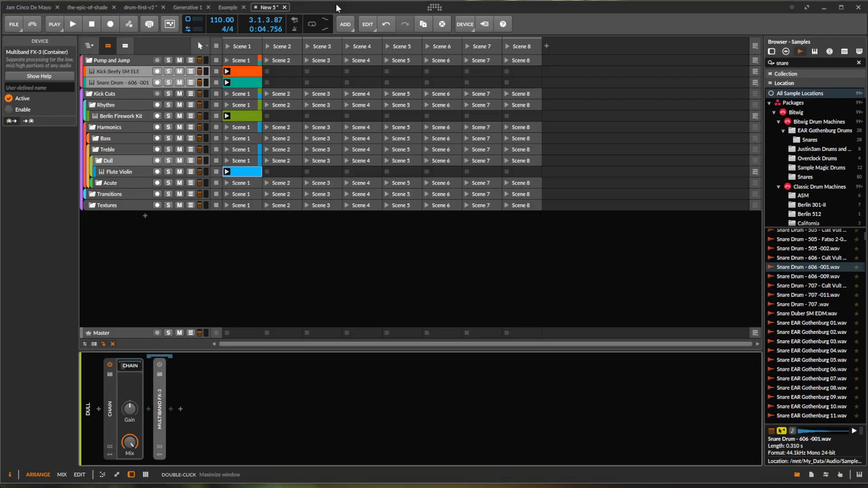
- Start playback and insert an Oscilloscope after the Sampler on the Flute Violin track
{"action": "left_click", "coordinate": [73, 22]}
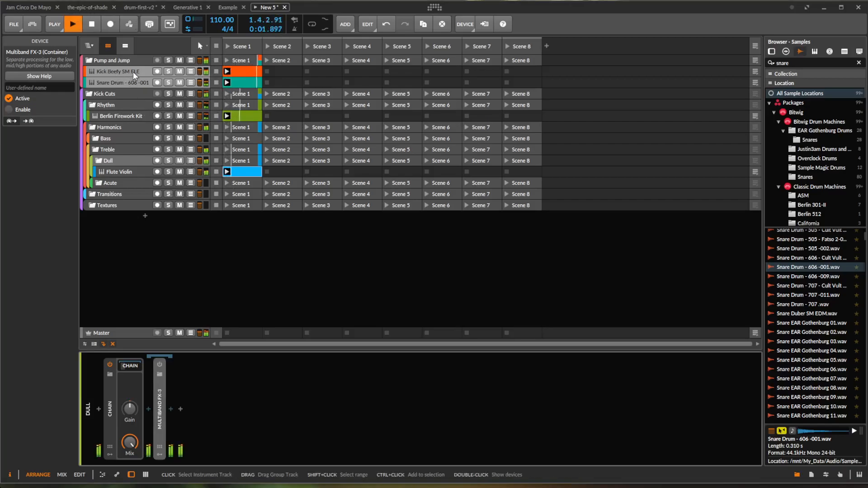
{"action": "left_click", "coordinate": [131, 163]}
{"action": "left_click", "coordinate": [132, 173]}
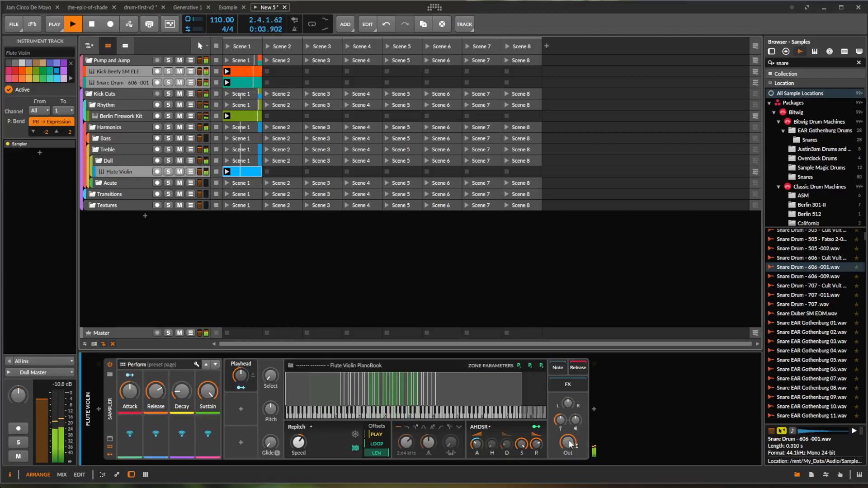
{"action": "left_click", "coordinate": [593, 408]}
{"action": "scroll", "coordinate": [783, 220], "scroll_direction": "down", "scroll_amount": 3}
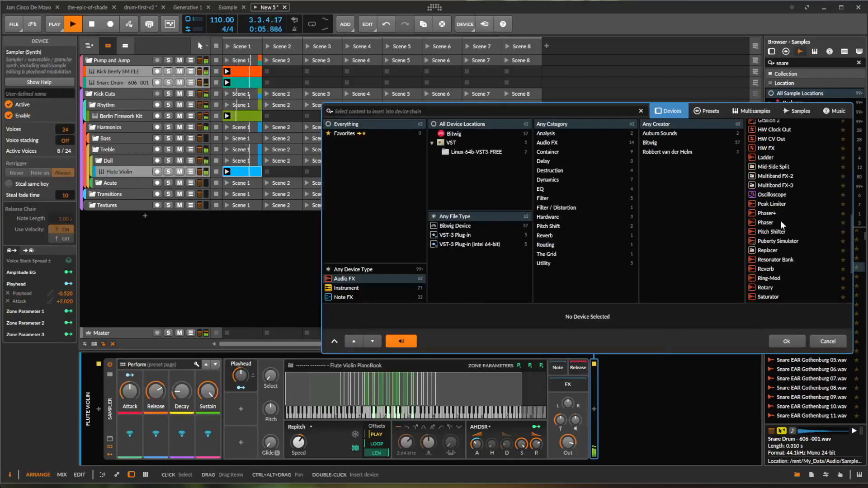
{"action": "left_click", "coordinate": [774, 194]}
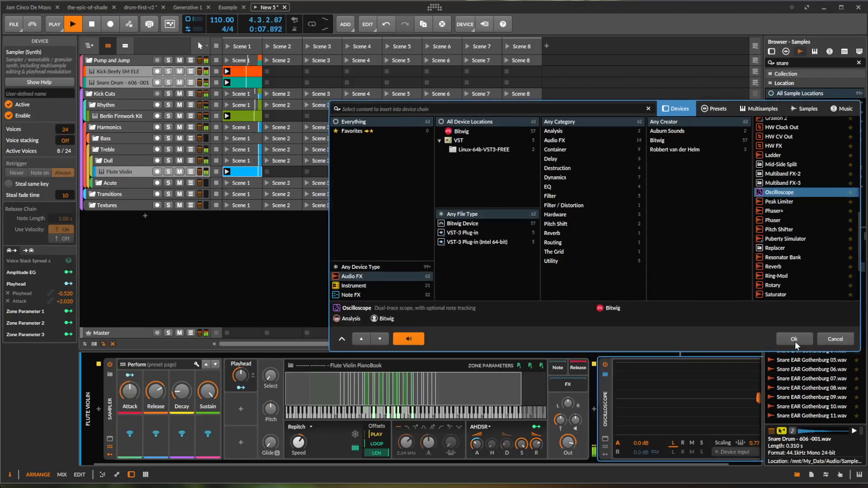
{"action": "left_click", "coordinate": [786, 341]}
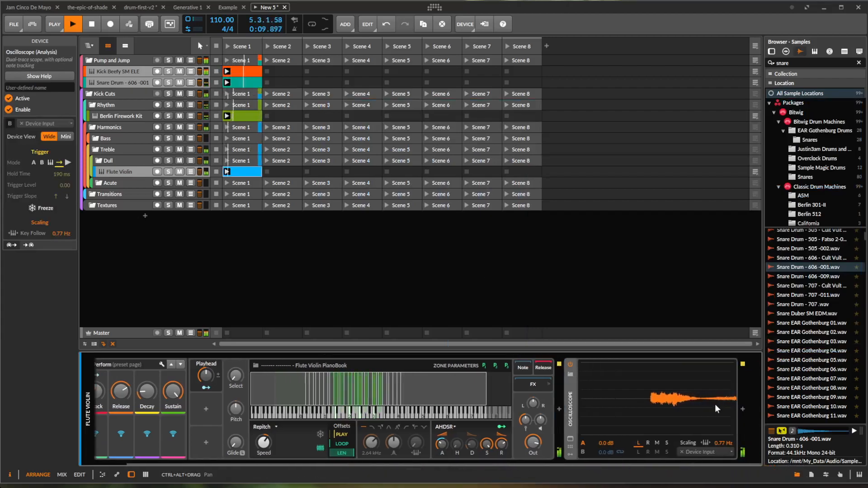
- Add a Spectrum analyzer after the Oscilloscope on the Flute Violin track
{"action": "left_click", "coordinate": [742, 409]}
{"action": "scroll", "coordinate": [797, 195], "scroll_direction": "down", "scroll_amount": 8}
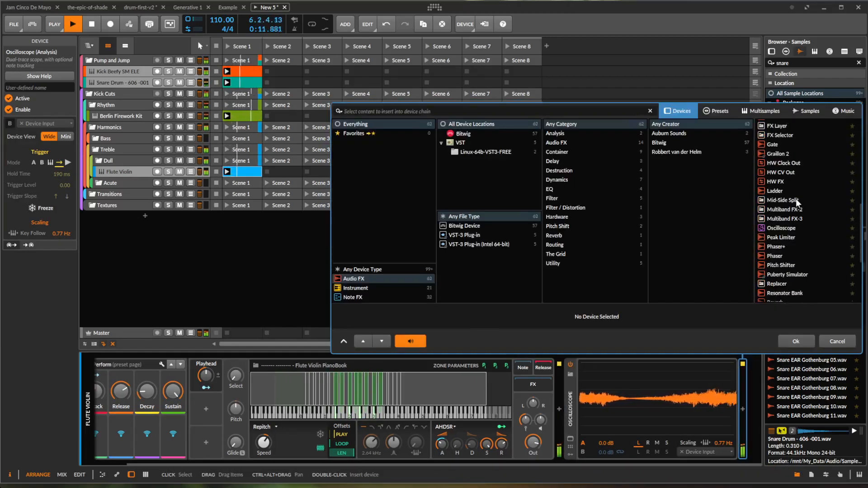
{"action": "scroll", "coordinate": [796, 199], "scroll_direction": "down", "scroll_amount": 6}
{"action": "left_click", "coordinate": [792, 215]}
{"action": "left_click", "coordinate": [800, 341]}
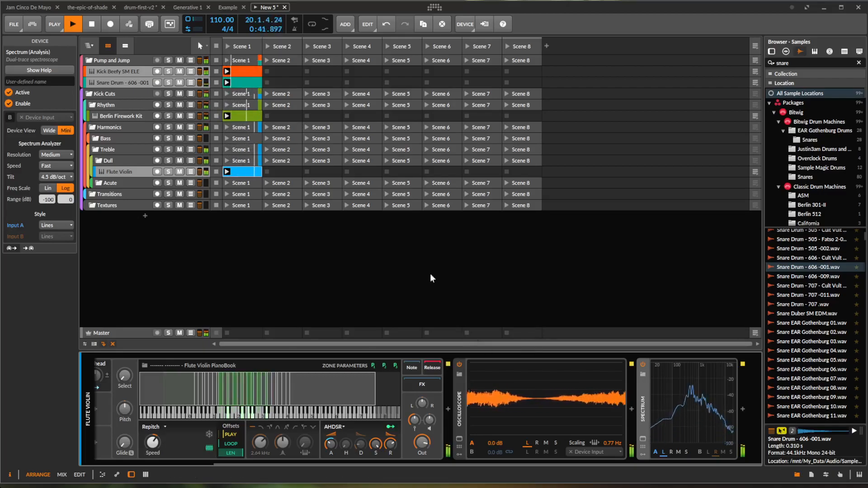
- Switch to the Brave browser, view the Hard Clip by POLARITY preset page and return to Bitwig Studio
{"action": "mouse_move", "coordinate": [629, 487]}
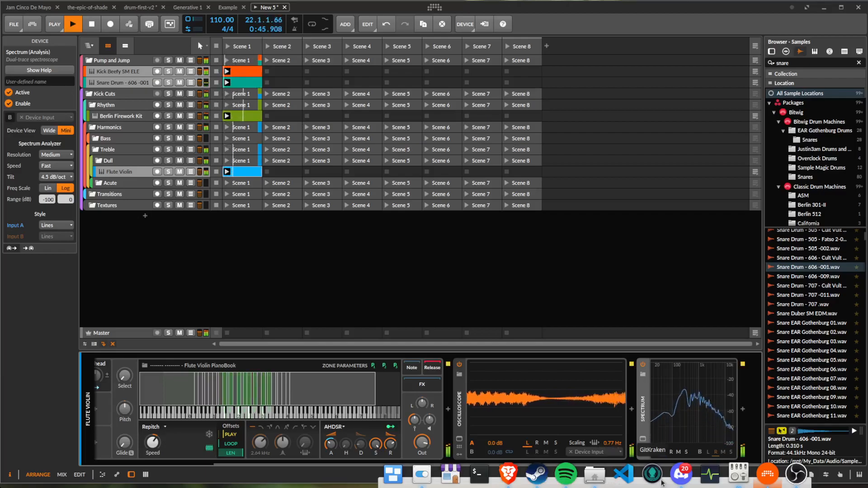
{"action": "left_click", "coordinate": [509, 475]}
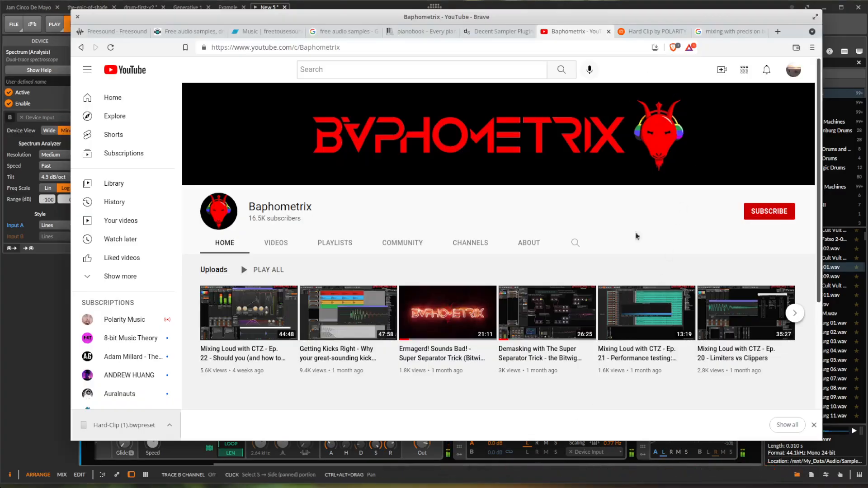
{"action": "left_click", "coordinate": [645, 33]}
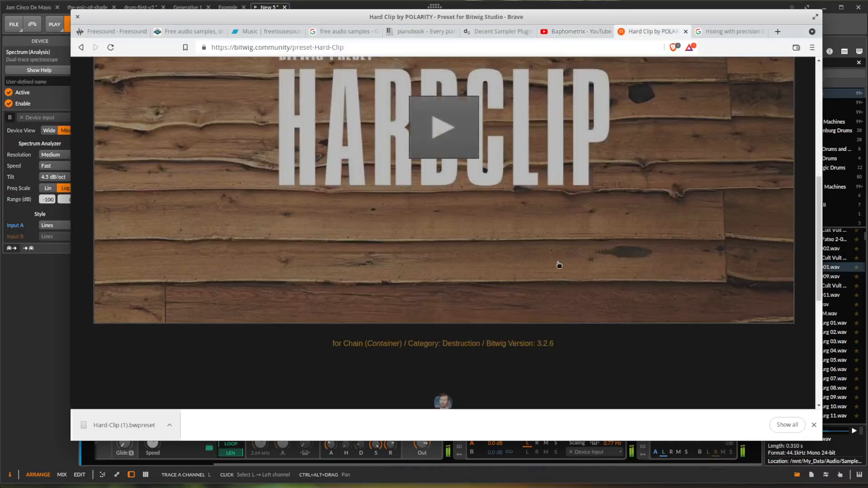
{"action": "scroll", "coordinate": [559, 253], "scroll_direction": "up", "scroll_amount": 5}
{"action": "scroll", "coordinate": [665, 219], "scroll_direction": "down", "scroll_amount": 3}
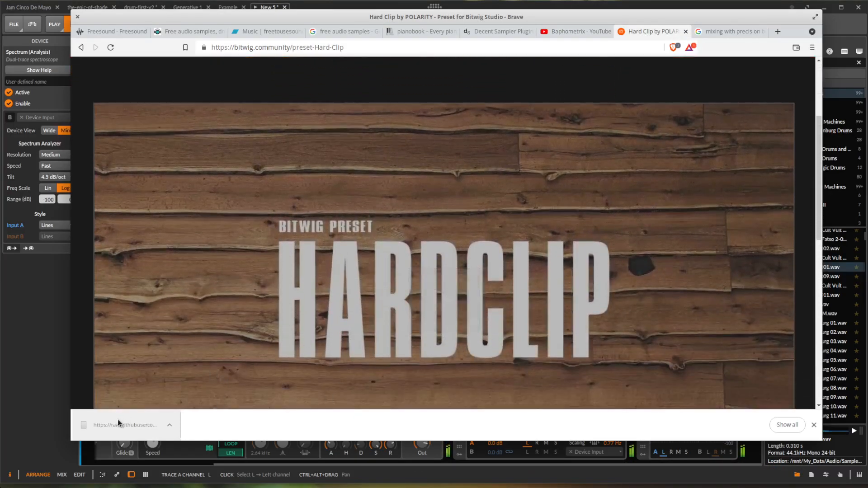
{"action": "left_click", "coordinate": [336, 462]}
{"action": "key", "text": "alt+Tab"}
{"action": "key", "text": "alt+Tab"}
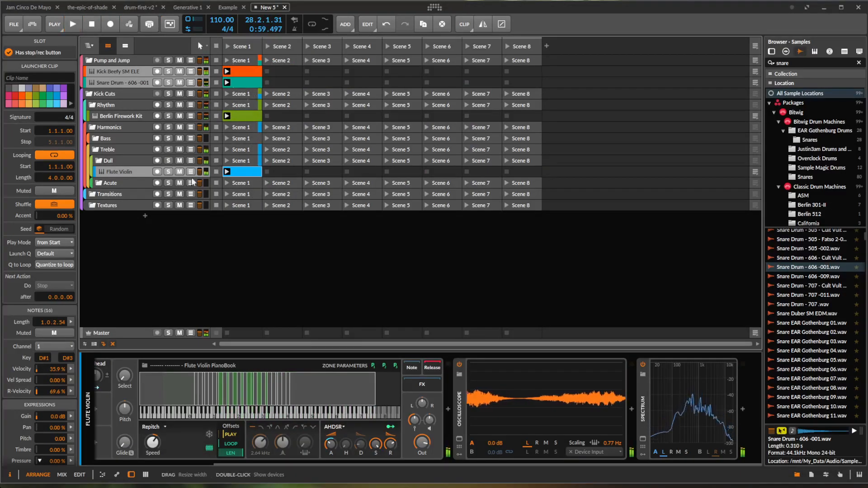
- Try the downloaded Hard-Clip (1).bwpreset from Brave after Multiband FX-3 on the Dull group and delete it again
{"action": "left_click", "coordinate": [109, 150]}
{"action": "left_click", "coordinate": [110, 160]}
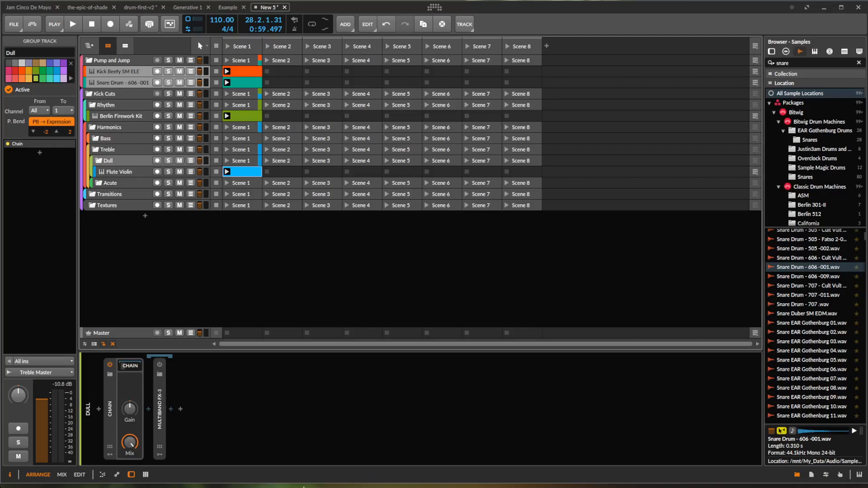
{"action": "mouse_move", "coordinate": [300, 486]}
{"action": "left_click", "coordinate": [509, 473]}
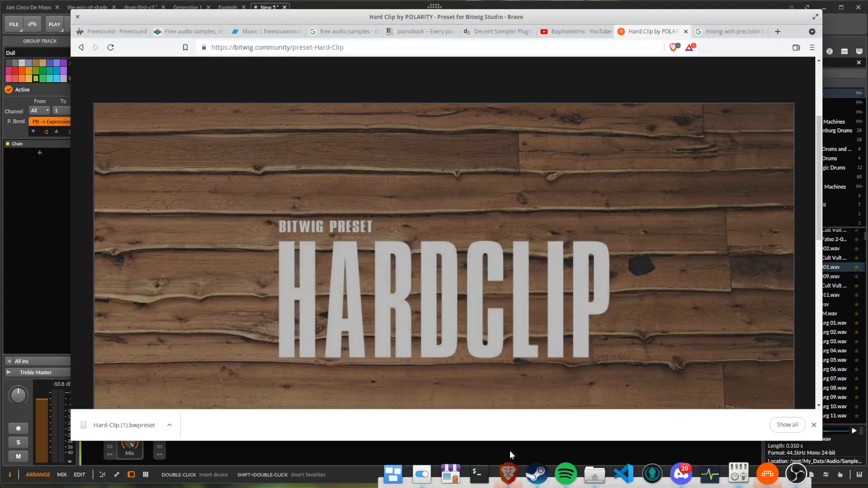
{"action": "left_click_drag", "start_coordinate": [151, 430], "coordinate": [207, 450]}
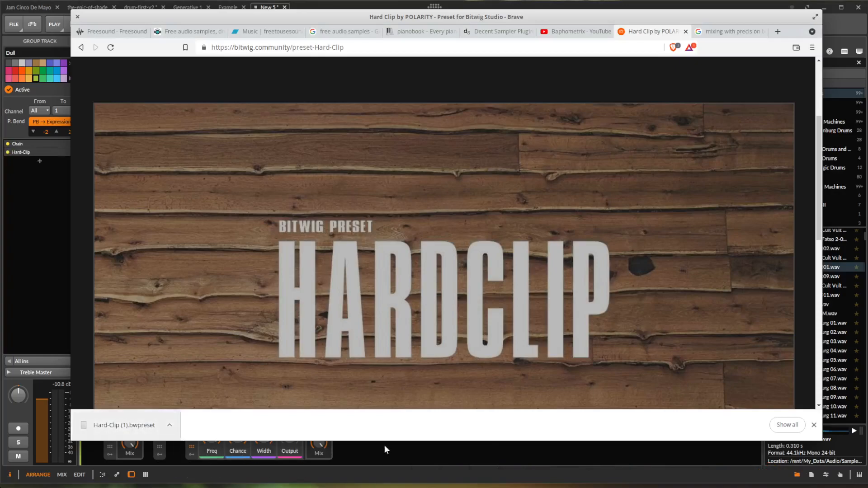
{"action": "left_click", "coordinate": [384, 445]}
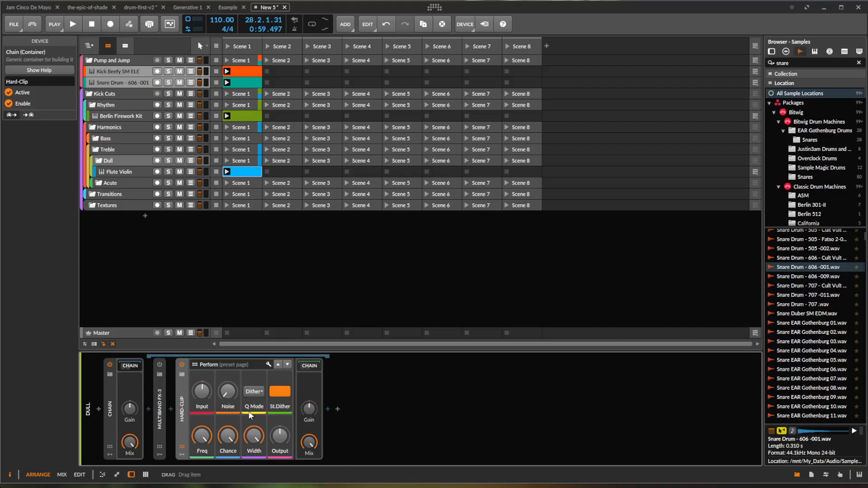
{"action": "left_click", "coordinate": [181, 447]}
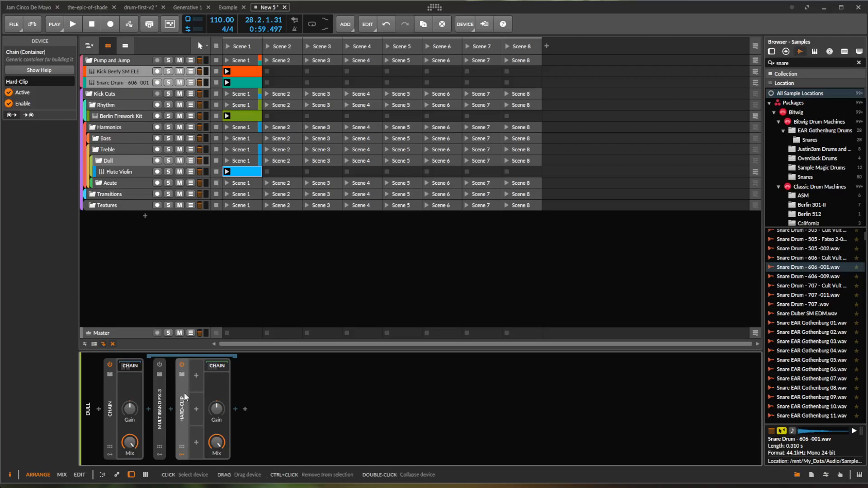
{"action": "key", "text": "Delete"}
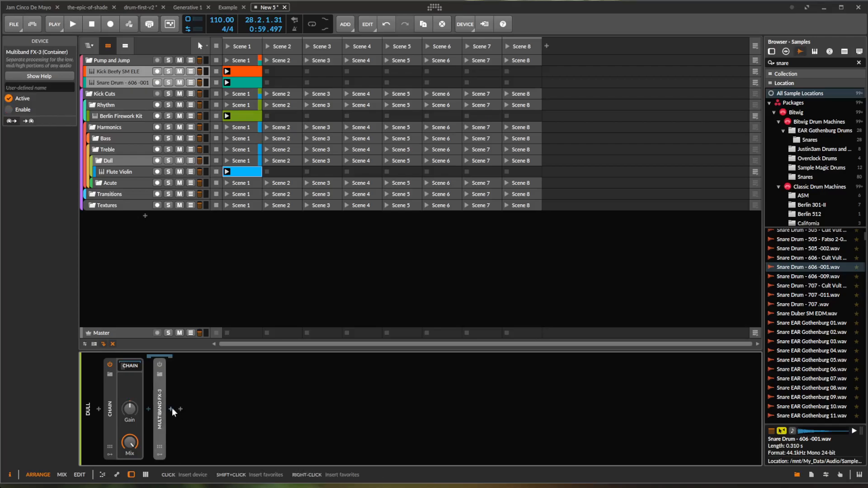
- Search the presets for "hard clip", insert Polarity's Hard-Clip after Multiband FX-3 and briefly show its remote controls
{"action": "left_click", "coordinate": [172, 408]}
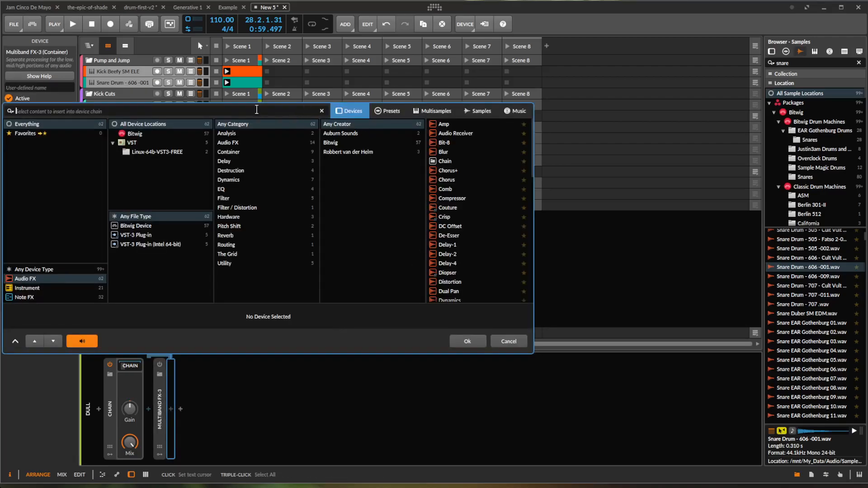
{"action": "type", "text": "hard clip"}
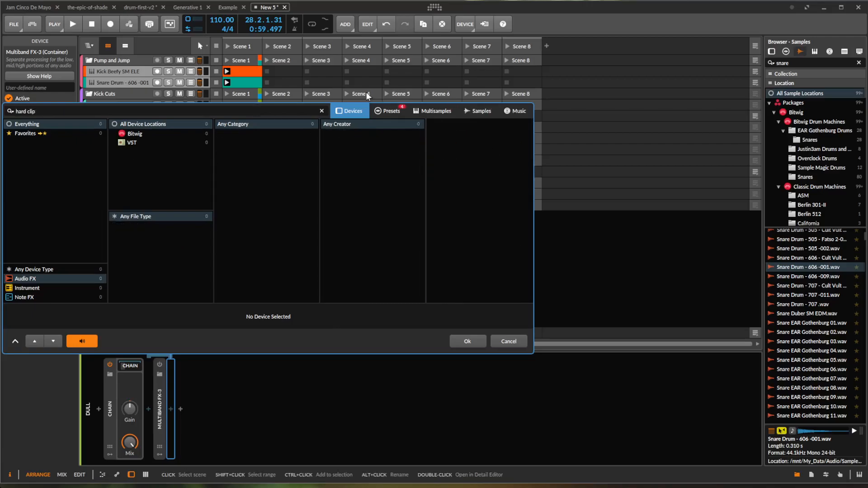
{"action": "left_click", "coordinate": [385, 110]}
{"action": "left_click", "coordinate": [455, 142]}
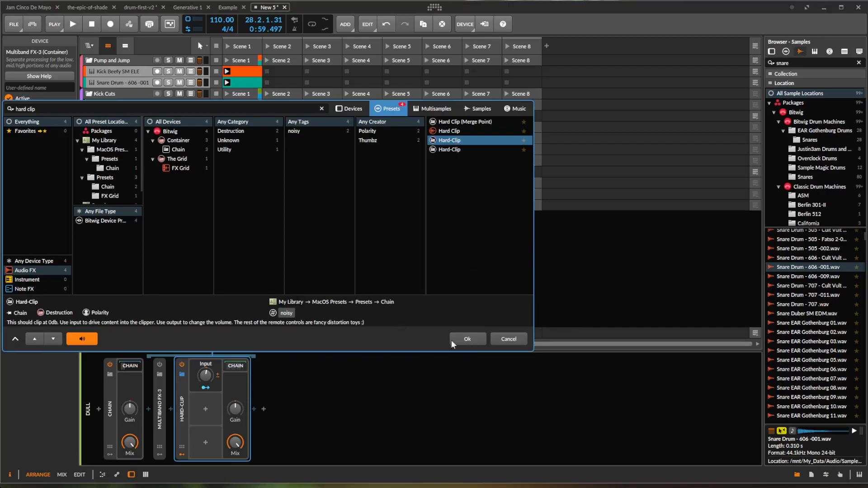
{"action": "left_click", "coordinate": [467, 339]}
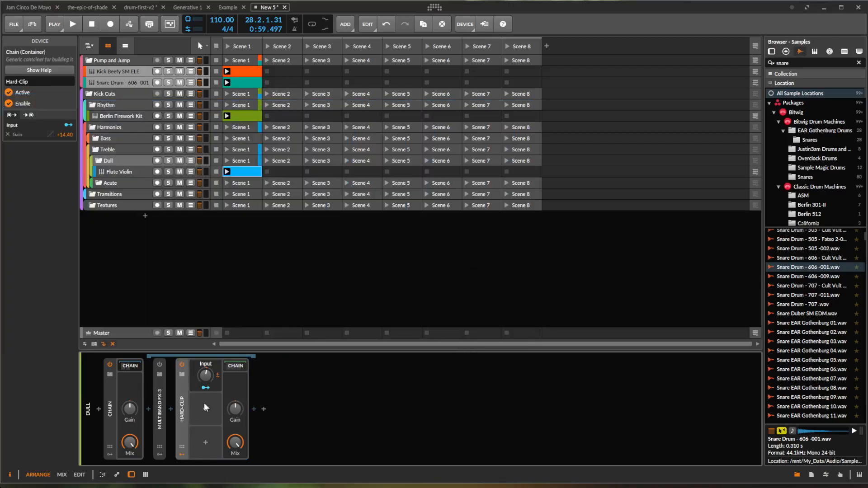
{"action": "left_click", "coordinate": [181, 447]}
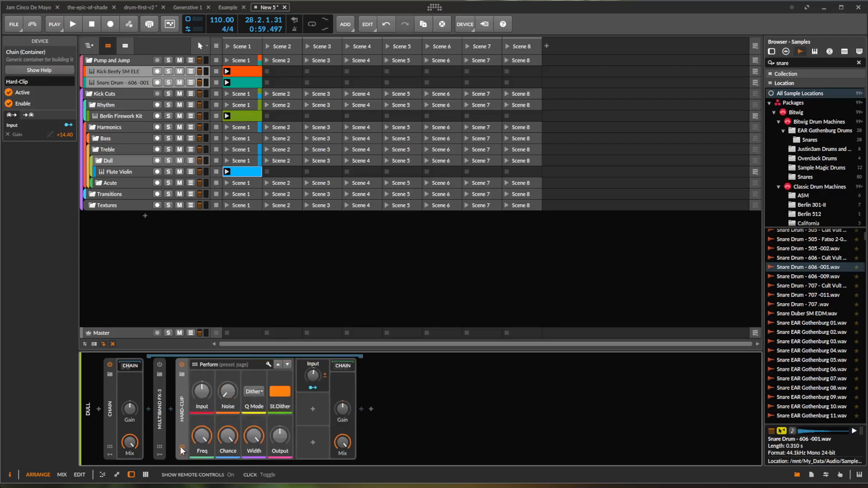
{"action": "left_click", "coordinate": [181, 447]}
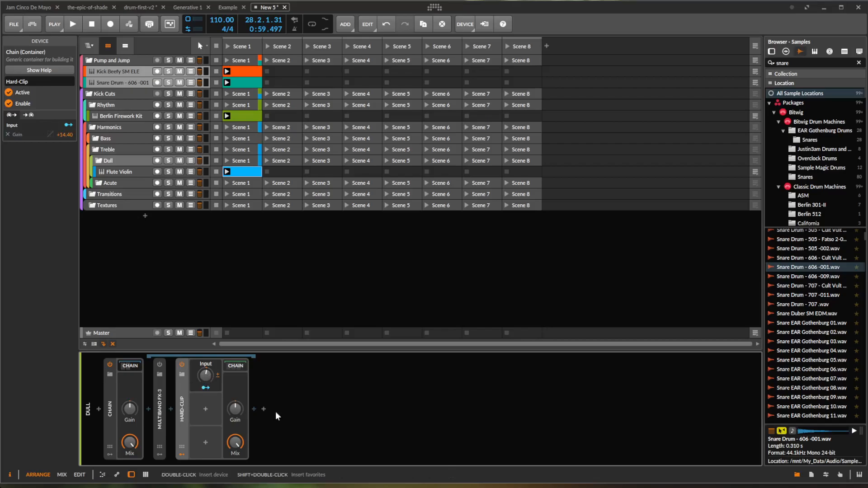
- Save the Dull group's outer Chain to the library as the preset "Example Mastering" in the FX category
{"action": "left_click", "coordinate": [113, 385]}
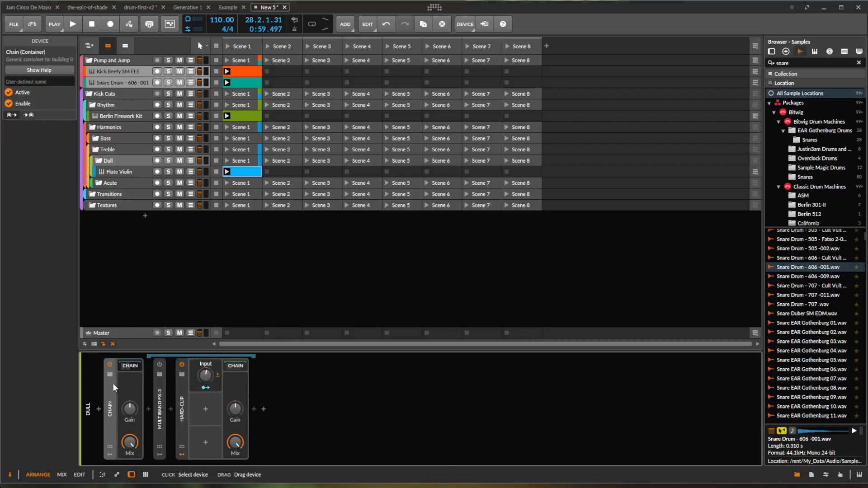
{"action": "right_click", "coordinate": [111, 394]}
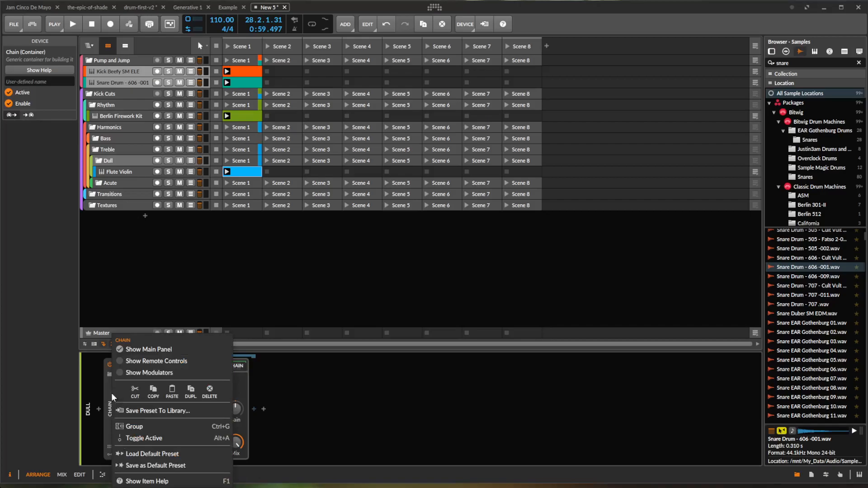
{"action": "left_click", "coordinate": [139, 411]}
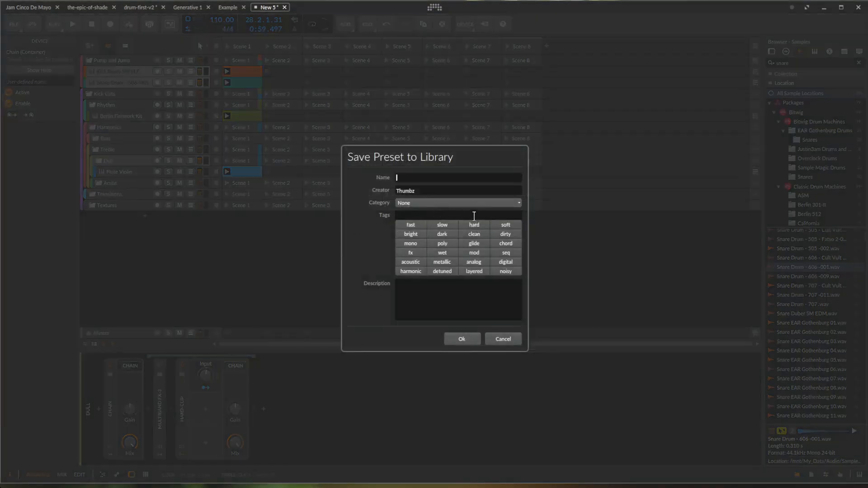
{"action": "type", "text": "Example Mastering P"}
{"action": "key", "text": "BackSpace"}
{"action": "left_click", "coordinate": [421, 203]}
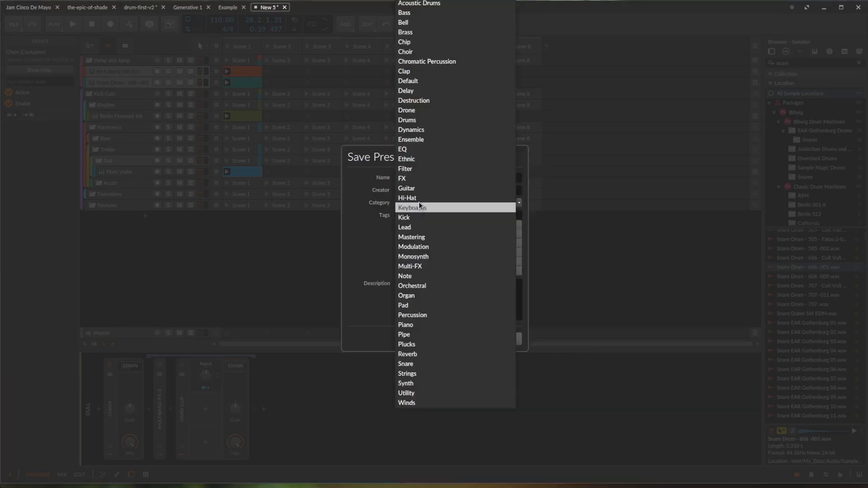
{"action": "left_click", "coordinate": [411, 179]}
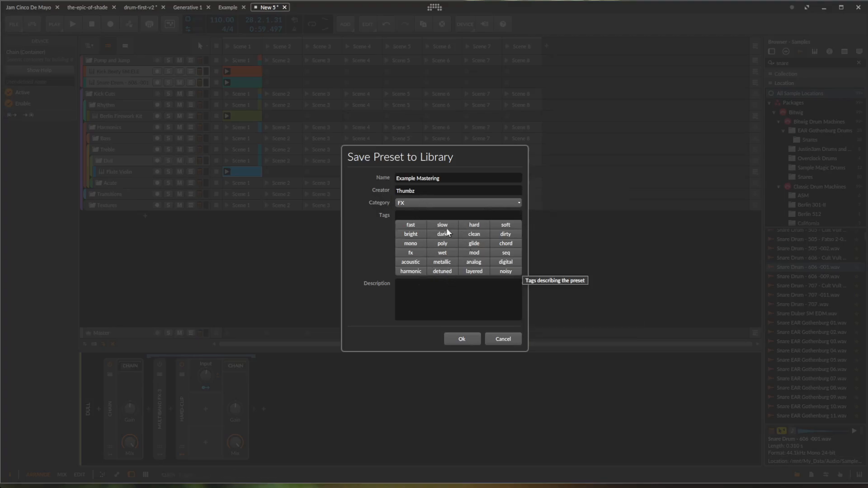
{"action": "left_click", "coordinate": [467, 340]}
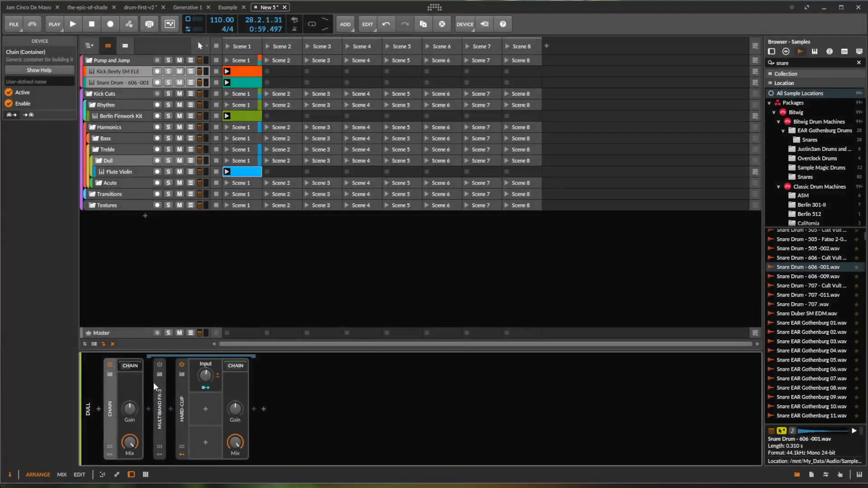
- Collapse the outer Chain on the Dull group and name it "Mastering"
{"action": "left_click", "coordinate": [109, 390]}
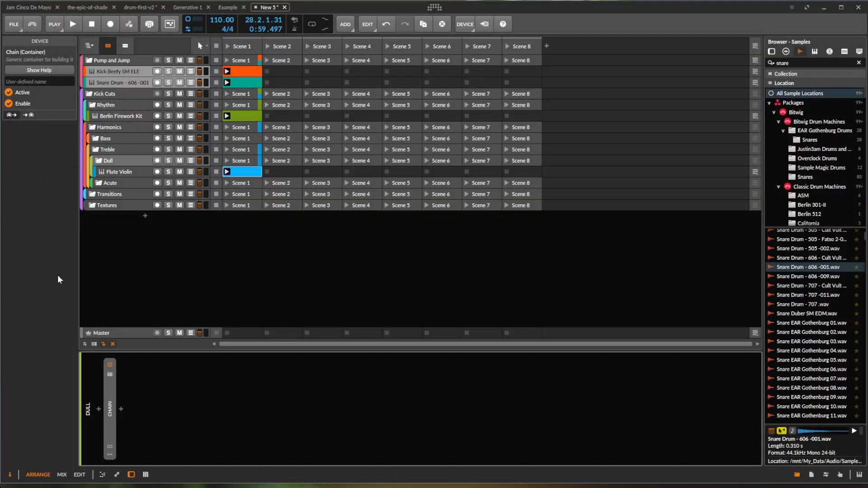
{"action": "left_click", "coordinate": [31, 83]}
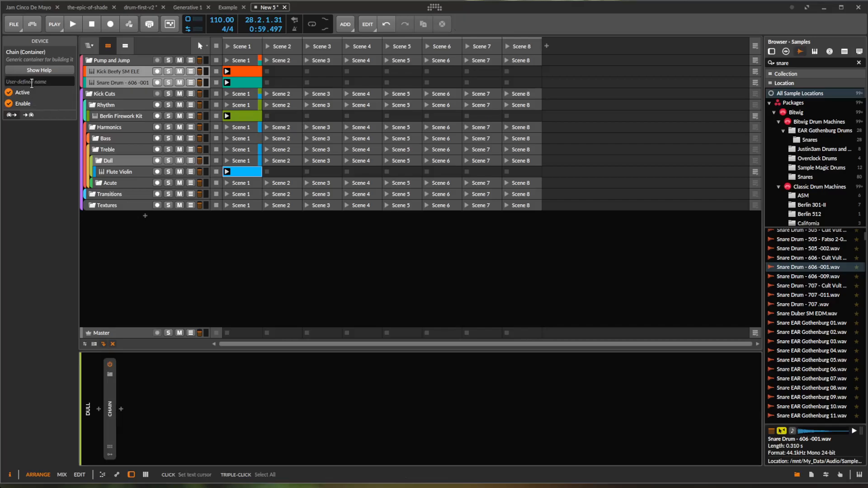
{"action": "type", "text": "Mastering Ex"}
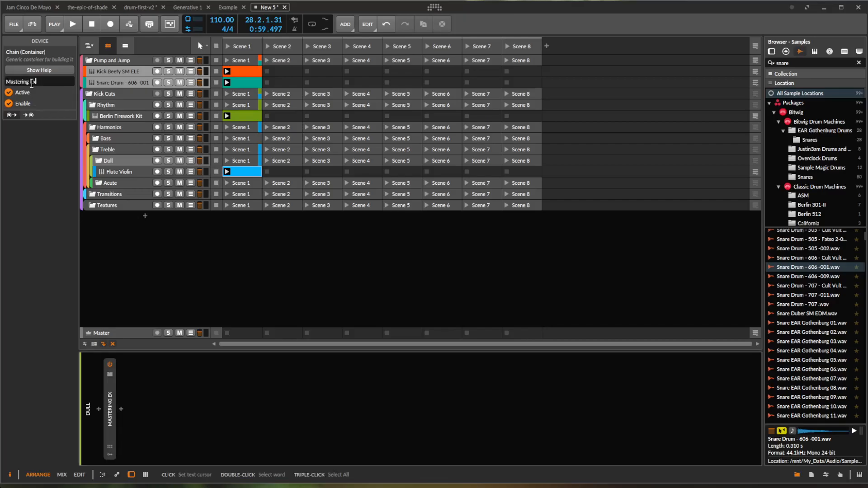
{"action": "key", "text": "BackSpace"}
{"action": "key", "text": "BackSpace"}
- Copy the Mastering chain from the Dull group to the Treble, Acute and Bass groups
{"action": "left_click", "coordinate": [110, 382]}
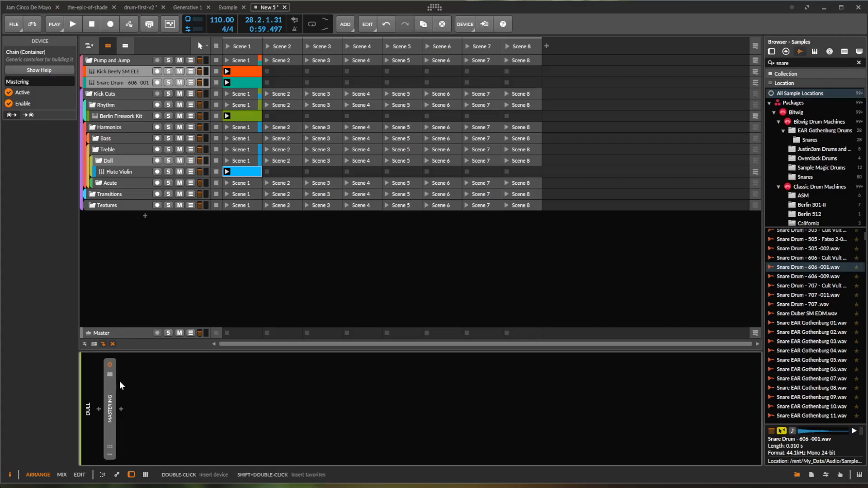
{"action": "left_click", "coordinate": [110, 150]}
{"action": "left_click", "coordinate": [159, 398]}
{"action": "key", "text": "ctrl+v"}
{"action": "left_click", "coordinate": [104, 182]}
{"action": "left_click", "coordinate": [204, 409]}
{"action": "key", "text": "ctrl+v"}
{"action": "left_click", "coordinate": [100, 137]}
{"action": "left_click", "coordinate": [168, 392]}
{"action": "key", "text": "ctrl+v"}
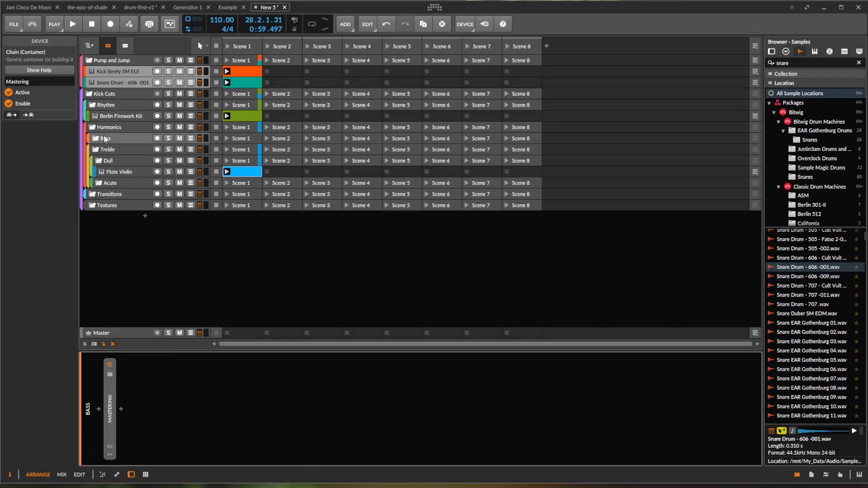
- Paste the Mastering chain onto the Harmonics, Transitions and Textures groups
{"action": "left_click", "coordinate": [105, 128]}
{"action": "left_click", "coordinate": [177, 399]}
{"action": "key", "text": "ctrl+v"}
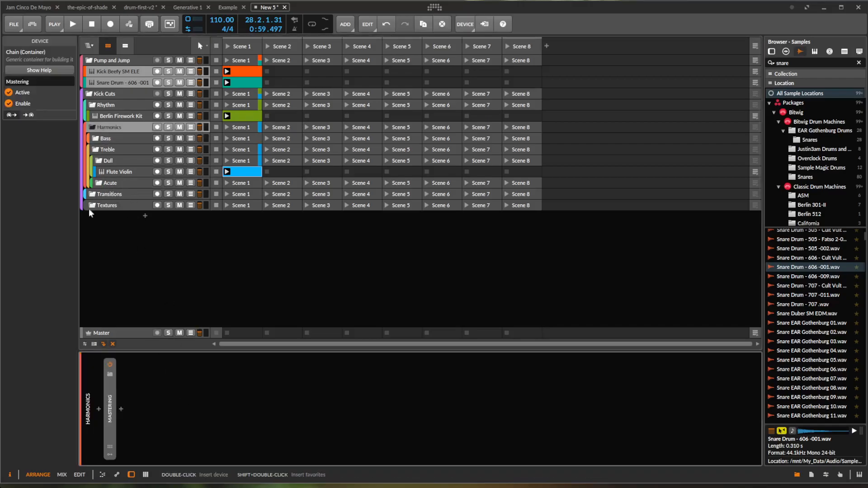
{"action": "left_click", "coordinate": [110, 196]}
{"action": "left_click", "coordinate": [165, 410]}
{"action": "key", "text": "ctrl+v"}
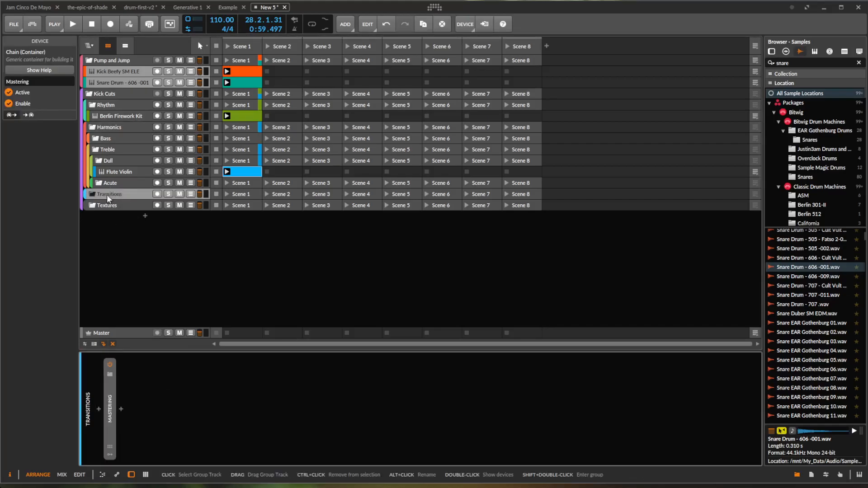
{"action": "left_click", "coordinate": [112, 207]}
{"action": "left_click", "coordinate": [167, 423]}
{"action": "key", "text": "ctrl+v"}
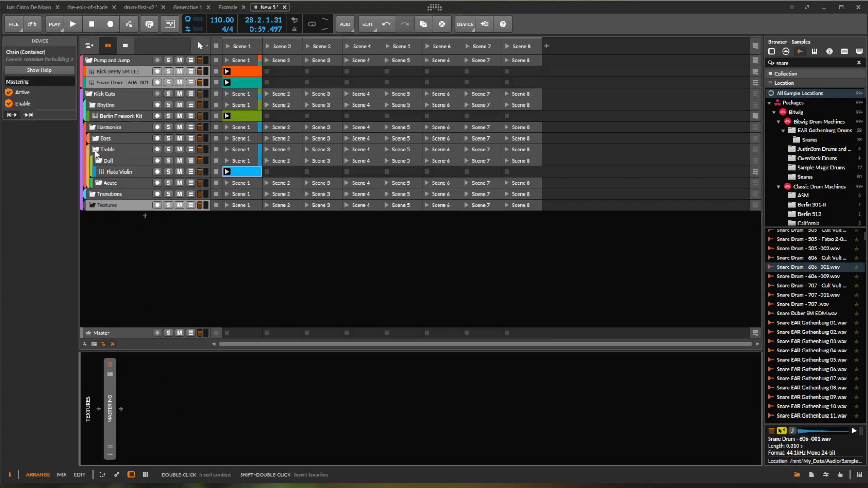
- Paste the Mastering chain onto the Rhythm and Pump and Jump groups and unfold Pump and Jump's copy to show its nested devices
{"action": "left_click", "coordinate": [106, 105]}
{"action": "left_click", "coordinate": [175, 403]}
{"action": "key", "text": "ctrl+v"}
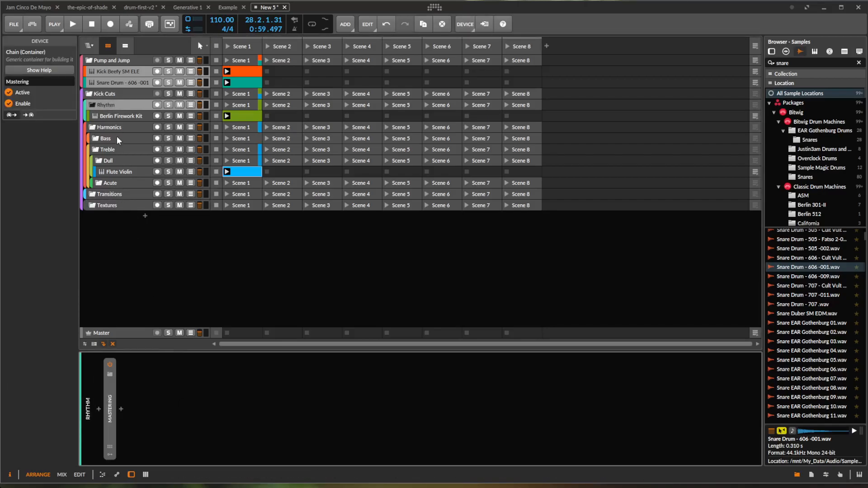
{"action": "left_click", "coordinate": [102, 60]}
{"action": "left_click", "coordinate": [186, 387]}
{"action": "key", "text": "ctrl+v"}
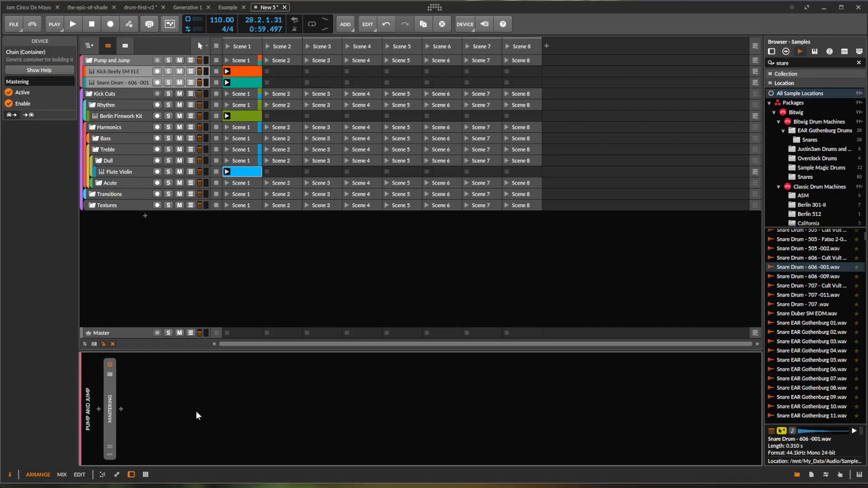
{"action": "double_click", "coordinate": [109, 396]}
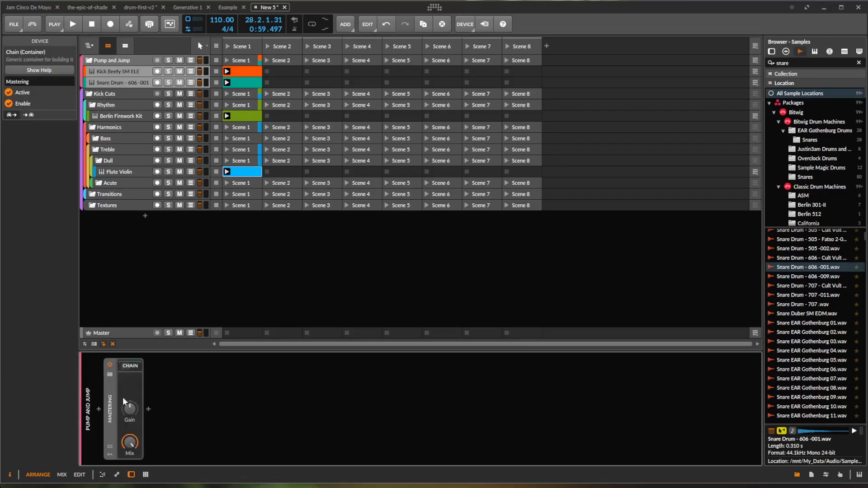
{"action": "left_click", "coordinate": [130, 366]}
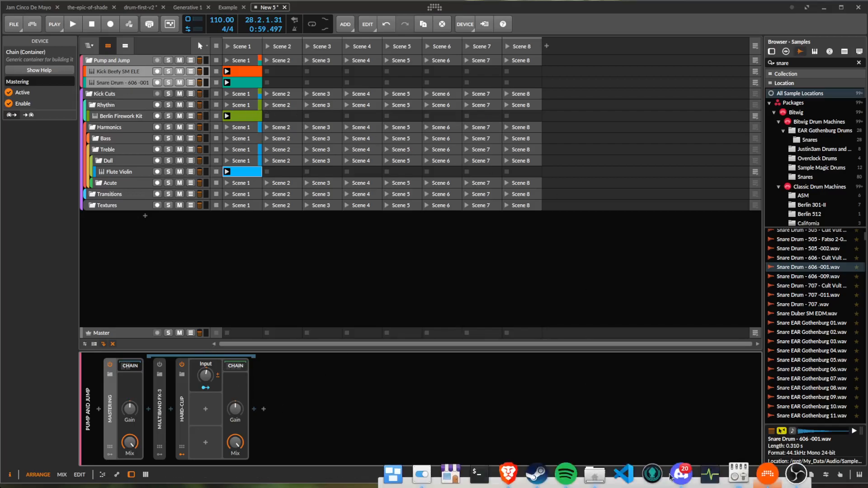
- Switch to the Brave browser, view the Baphometrix YouTube channel and return to Bitwig Studio
{"action": "left_click", "coordinate": [509, 473]}
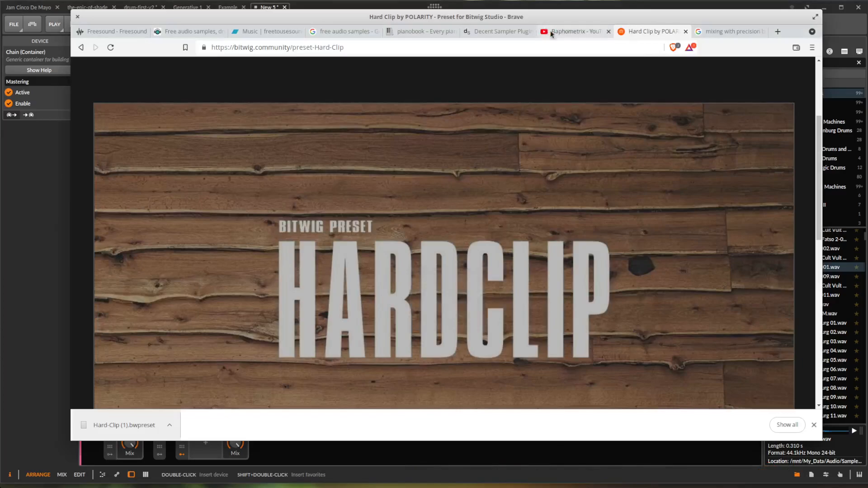
{"action": "left_click", "coordinate": [572, 32]}
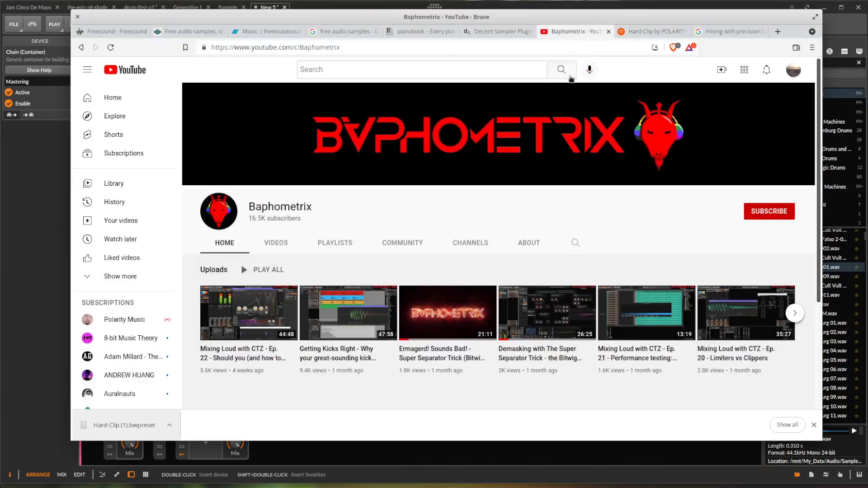
{"action": "left_click", "coordinate": [605, 2]}
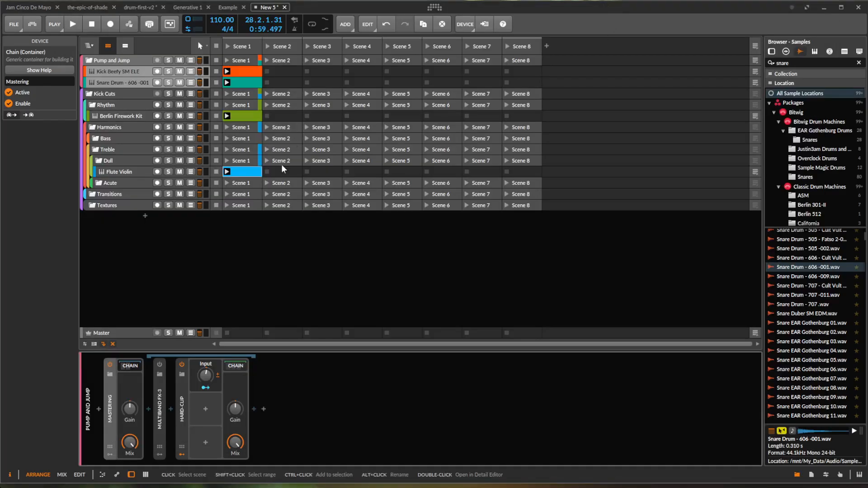
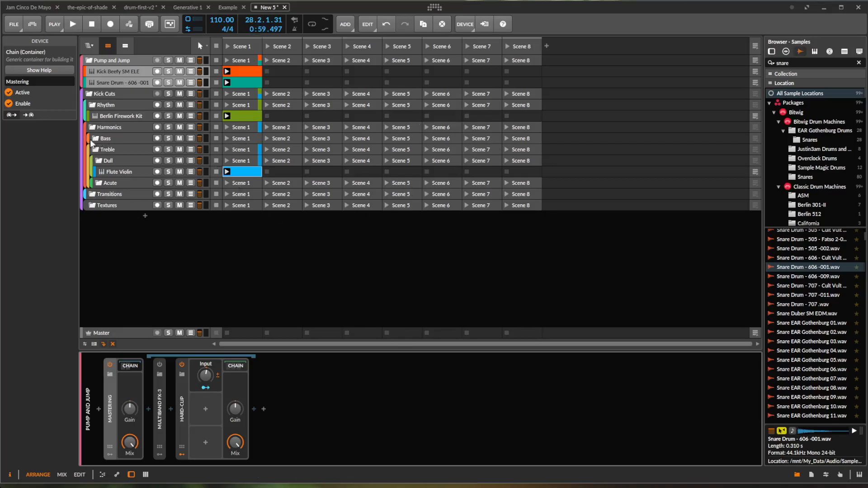
- Play the project, add an instrument track inside the Bass group and stop playback
{"action": "left_click", "coordinate": [72, 22]}
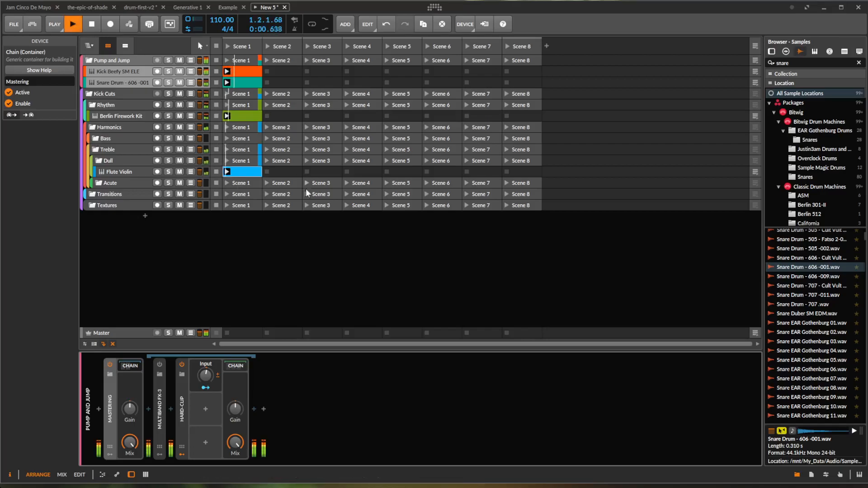
{"action": "left_click", "coordinate": [108, 138]}
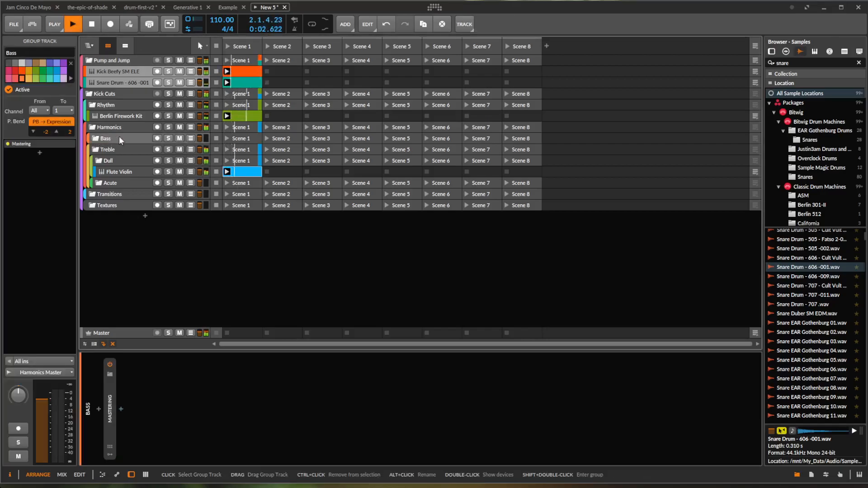
{"action": "right_click", "coordinate": [121, 139]}
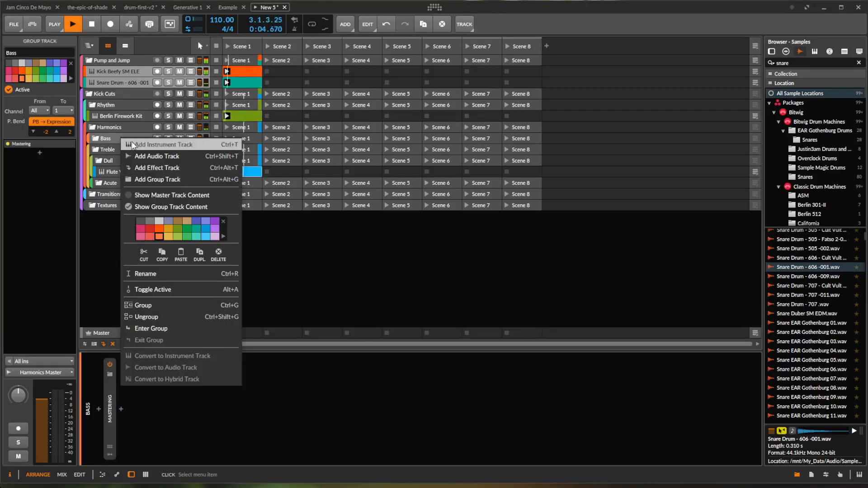
{"action": "left_click", "coordinate": [129, 144]}
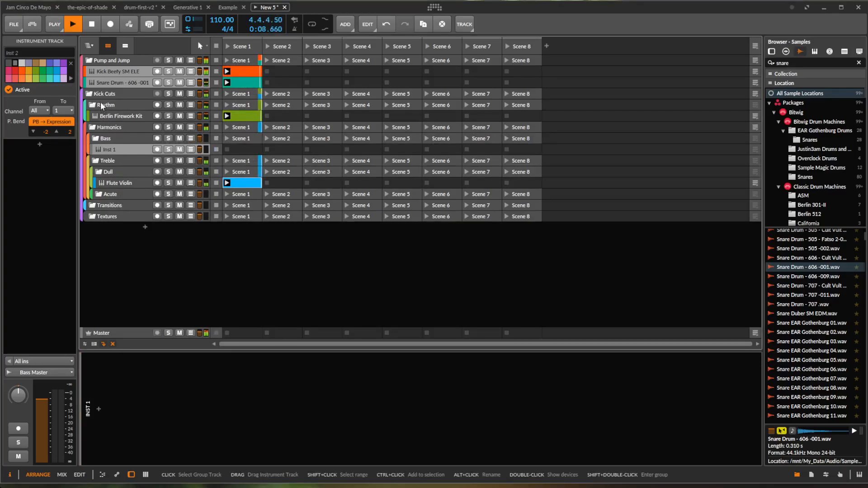
{"action": "left_click", "coordinate": [88, 24]}
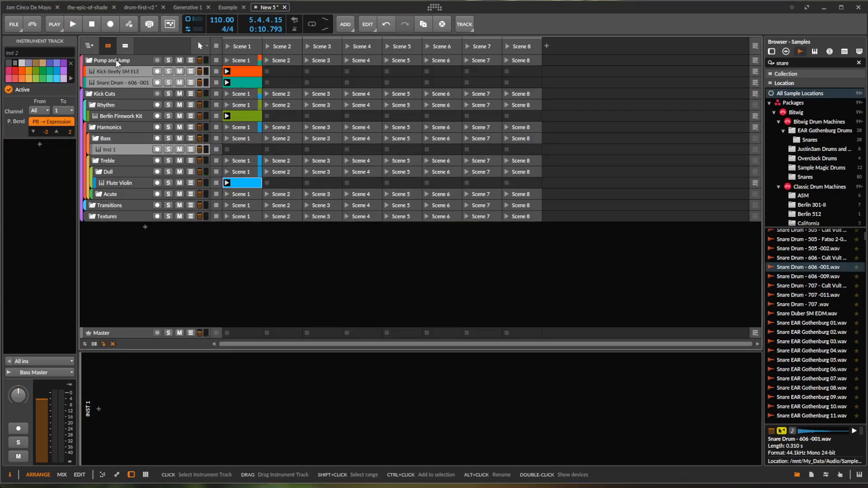
- Color the Kick Beefy SM ELE track red and clear the color of the Pump and Jump and Kick Cuts groups
{"action": "left_click", "coordinate": [119, 60]}
{"action": "left_click", "coordinate": [115, 71]}
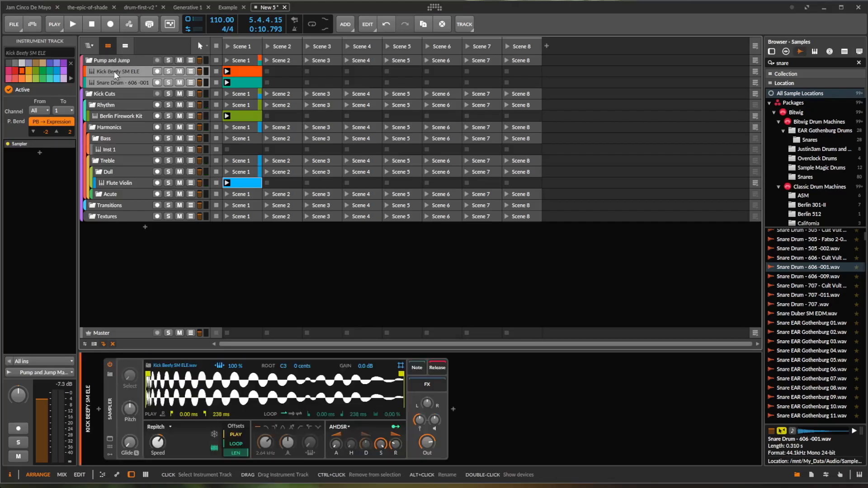
{"action": "left_click", "coordinate": [15, 71]}
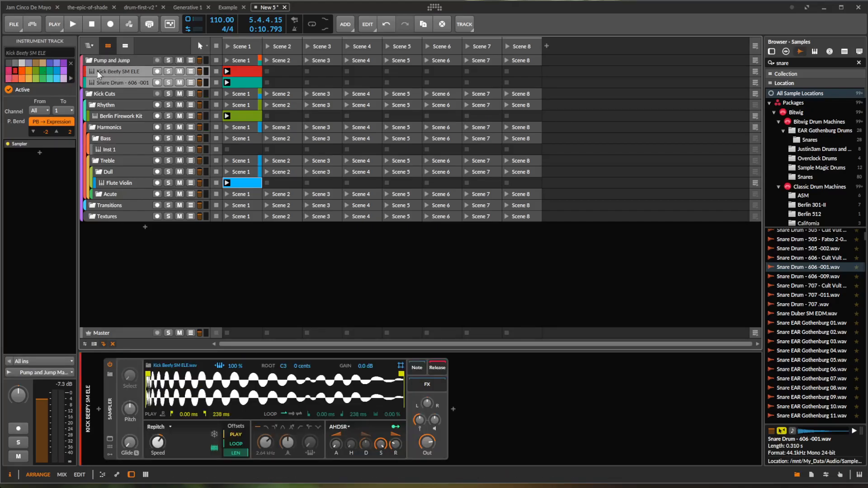
{"action": "left_click", "coordinate": [111, 60]}
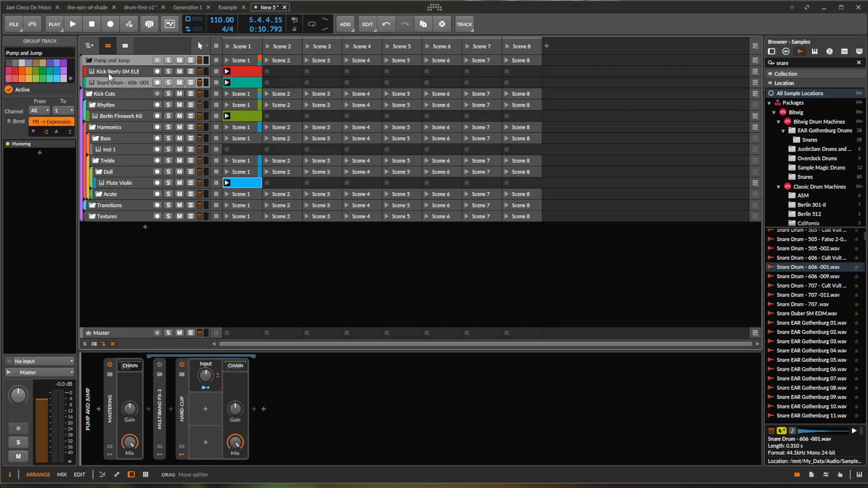
{"action": "left_click", "coordinate": [103, 93]}
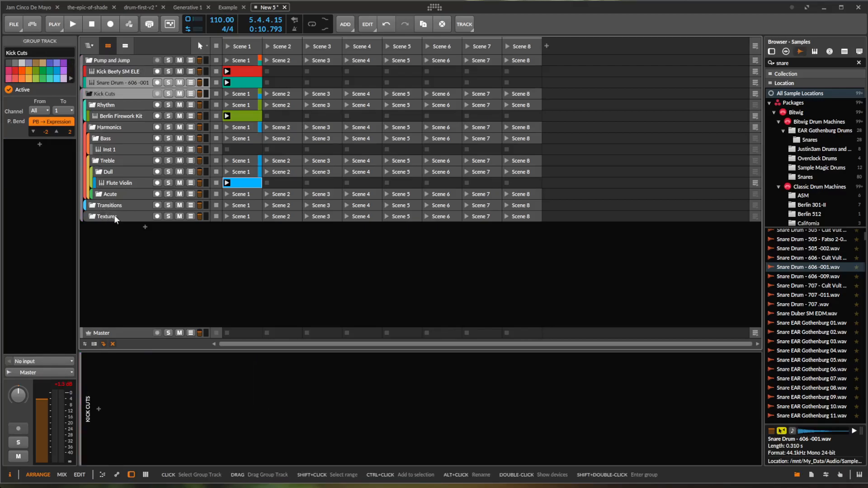
- Color the Rhythm group olive green and the Inst 1 track under Bass orange
{"action": "left_click", "coordinate": [113, 104]}
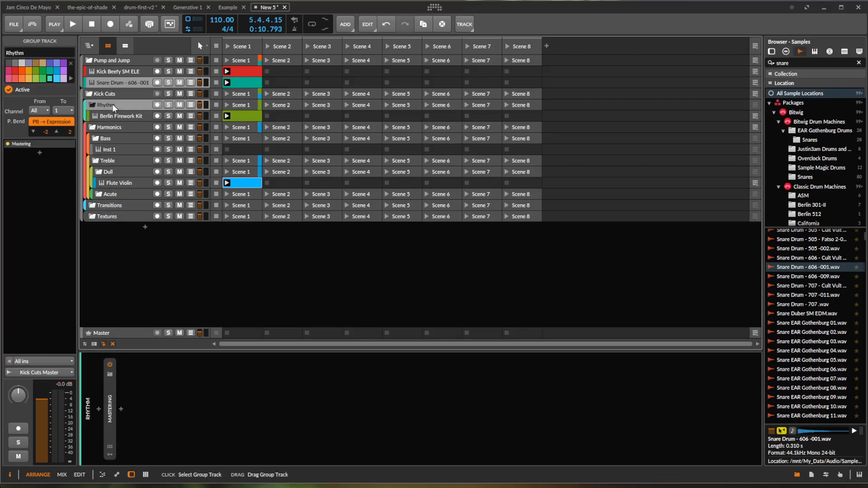
{"action": "left_click", "coordinate": [34, 70]}
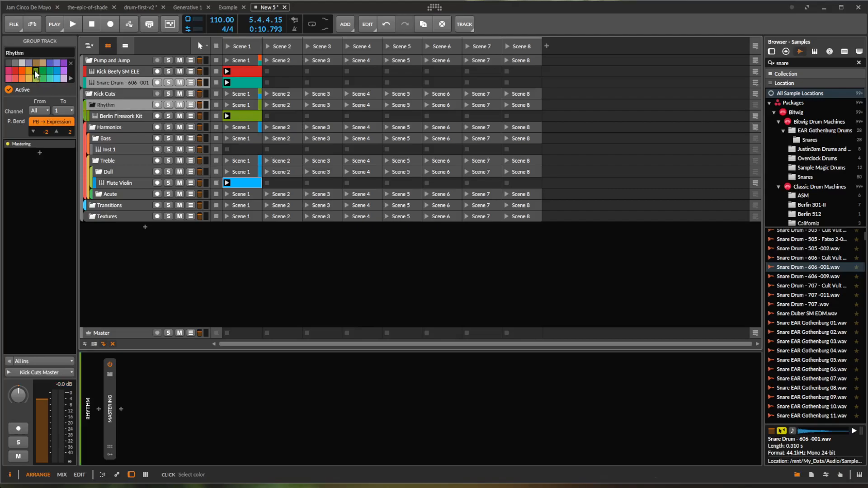
{"action": "left_click", "coordinate": [127, 114]}
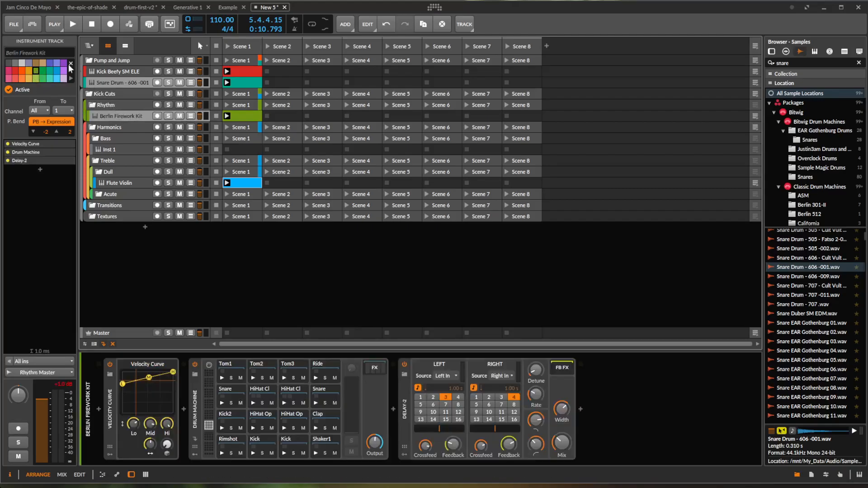
{"action": "left_click", "coordinate": [65, 64]}
{"action": "left_click", "coordinate": [20, 71]}
{"action": "left_click", "coordinate": [49, 71]}
{"action": "left_click", "coordinate": [107, 147]}
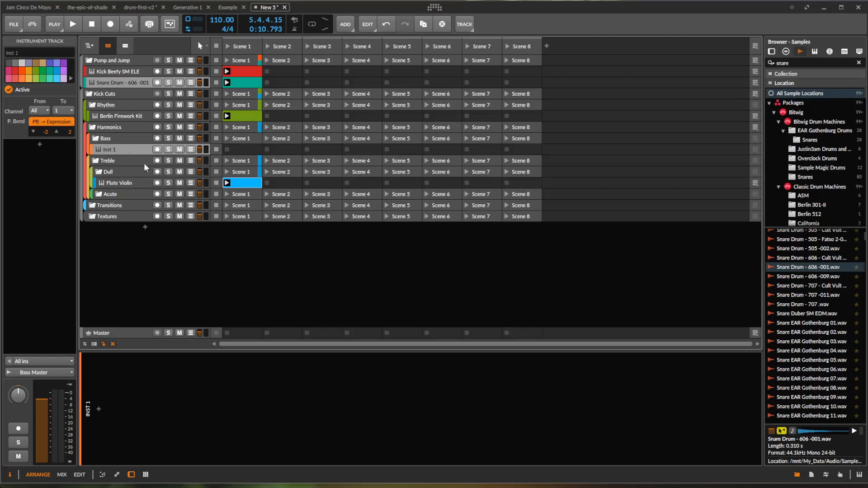
- Clear the color of the Harmonics and Treble groups so they are neutral grey
{"action": "left_click", "coordinate": [109, 128]}
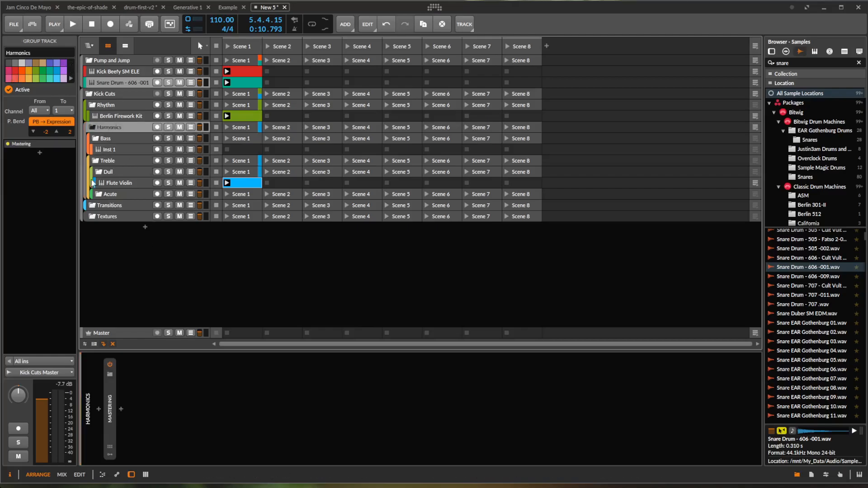
{"action": "left_click", "coordinate": [115, 161]}
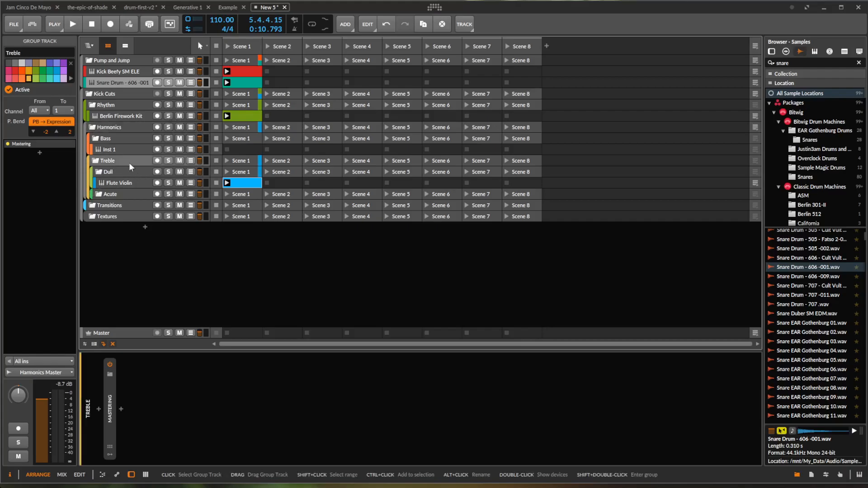
{"action": "left_click", "coordinate": [70, 64]}
- Color the Dull group and its Flute Violin track teal, and the Acute group blue
{"action": "left_click", "coordinate": [115, 172]}
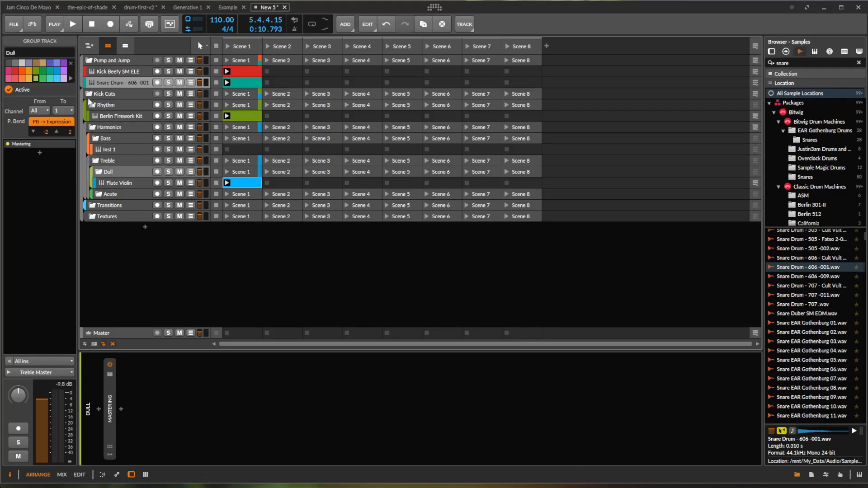
{"action": "left_click", "coordinate": [50, 71]}
{"action": "left_click", "coordinate": [121, 194]}
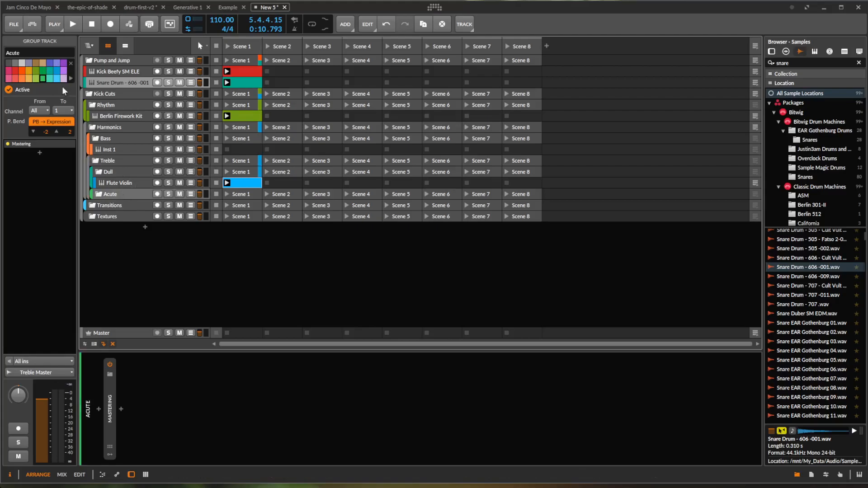
{"action": "left_click", "coordinate": [60, 74]}
{"action": "left_click", "coordinate": [108, 182]}
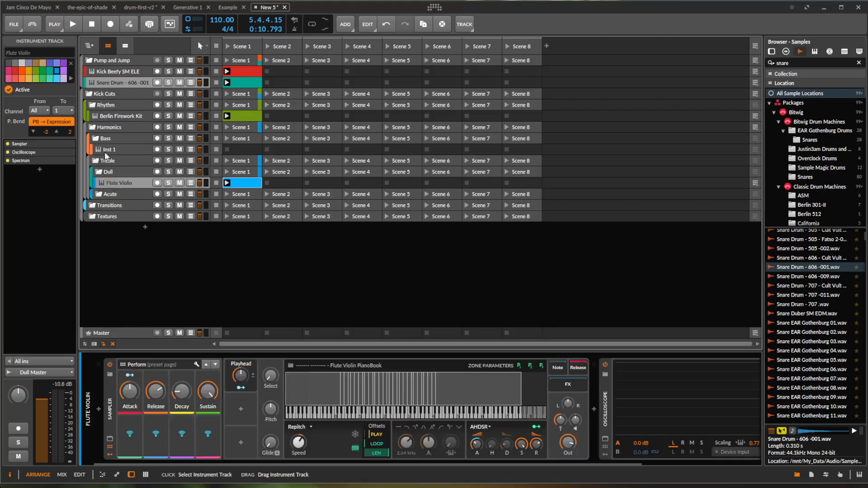
{"action": "left_click", "coordinate": [64, 71]}
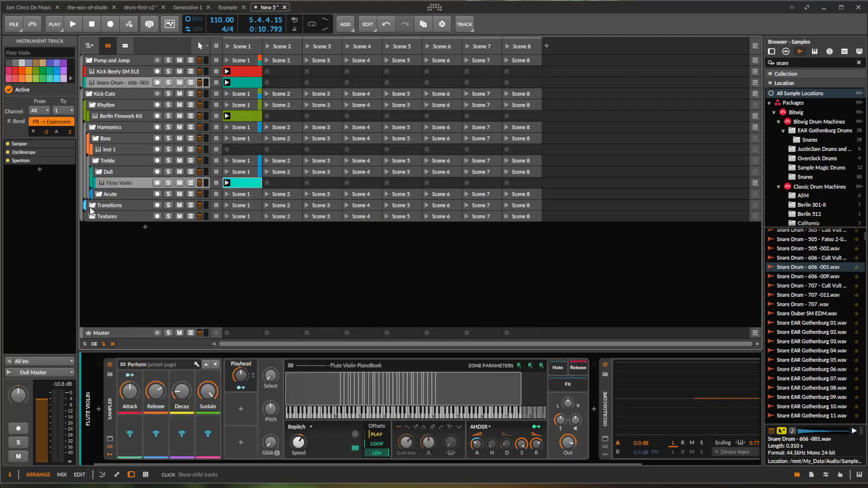
- Color the Transitions group purple and the Textures group tan
{"action": "left_click", "coordinate": [104, 205]}
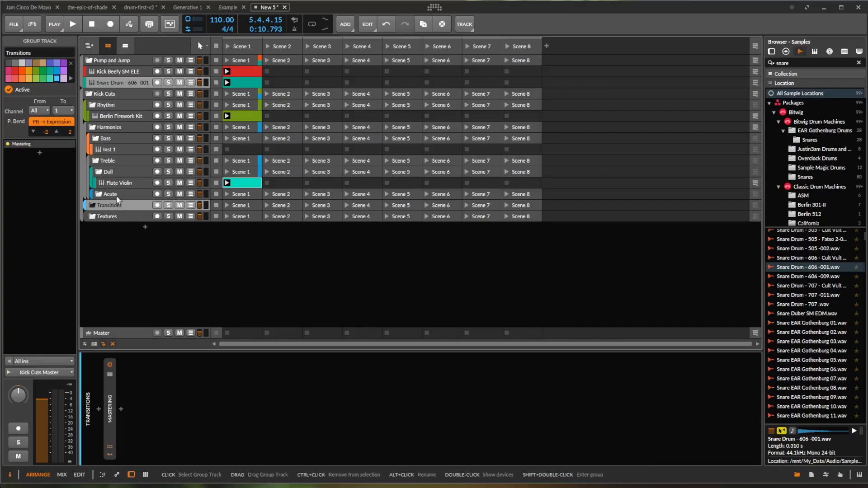
{"action": "left_click", "coordinate": [64, 72]}
{"action": "left_click", "coordinate": [107, 217]}
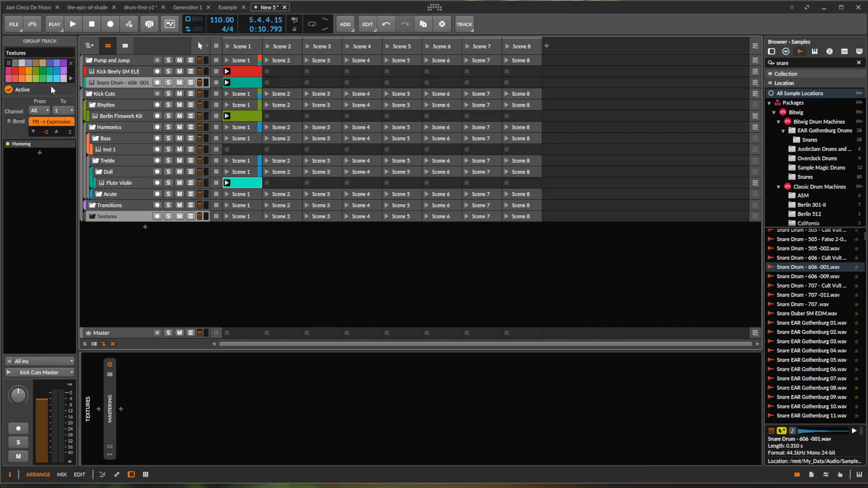
{"action": "left_click", "coordinate": [42, 62]}
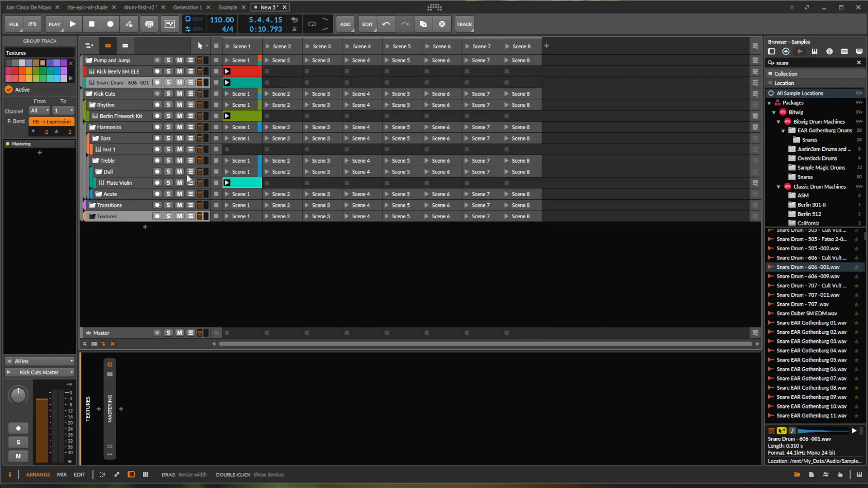
- Color the Snare Drum - 606 -001 track amber and the Bass group a deeper orange
{"action": "left_click", "coordinate": [106, 75]}
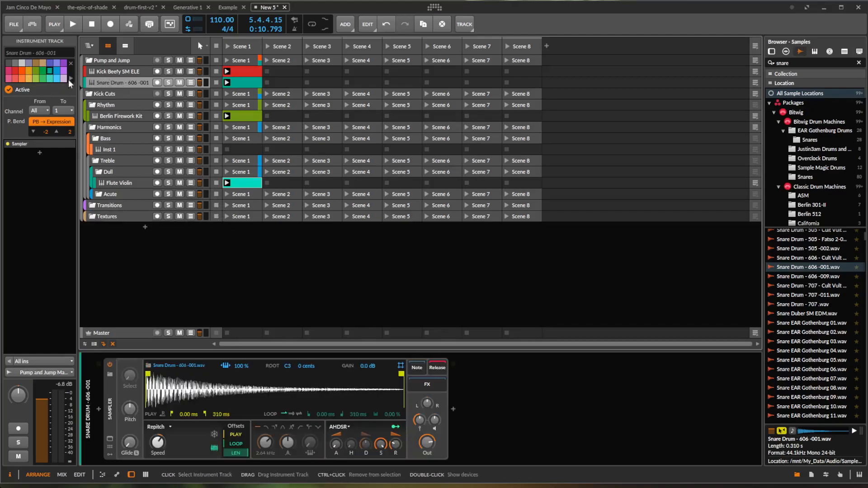
{"action": "left_click", "coordinate": [28, 71]}
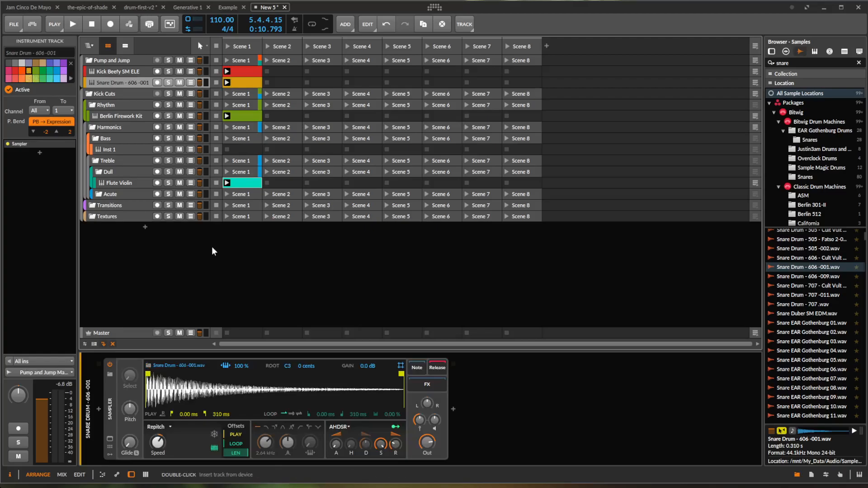
{"action": "left_click", "coordinate": [110, 137]}
{"action": "left_click", "coordinate": [21, 69]}
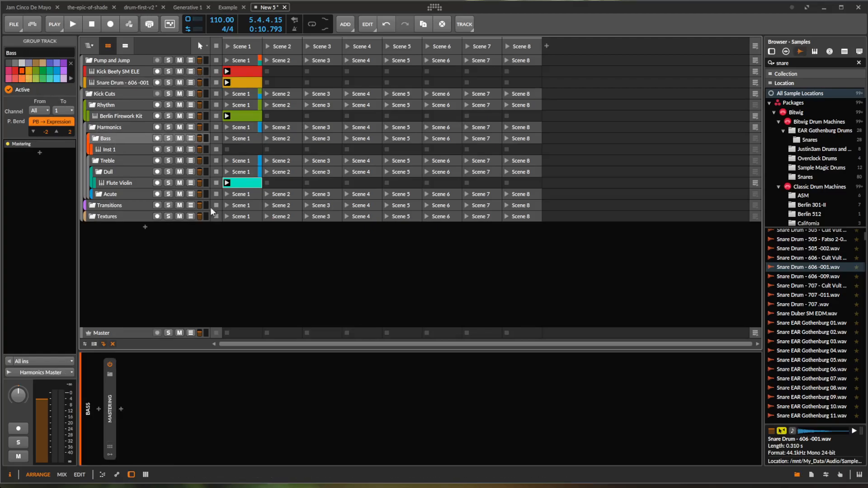
{"action": "left_click", "coordinate": [266, 257]}
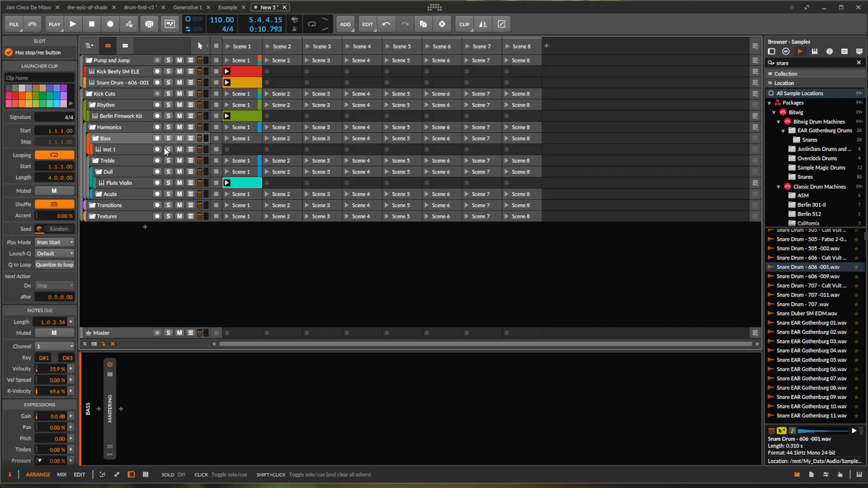
- Insert the Reese 1 Poly Grid preset on the empty Inst 1 track in the Bass group, searching the presets for "ree"
{"action": "left_click", "coordinate": [122, 149]}
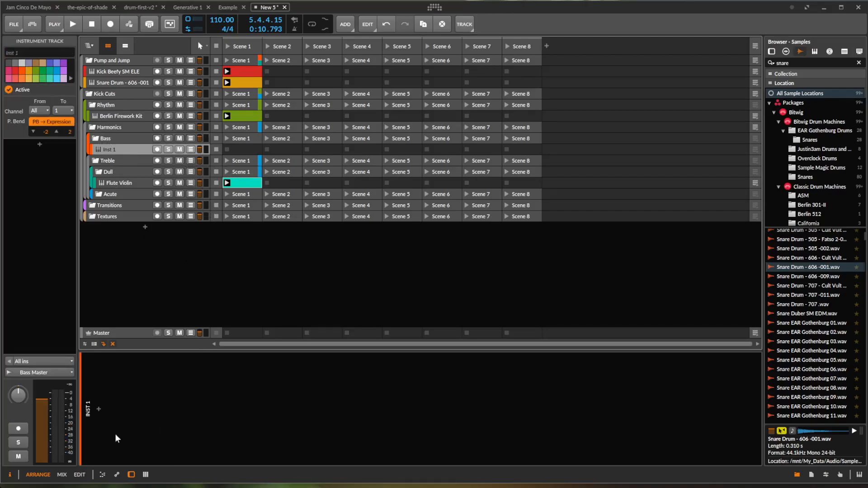
{"action": "left_click", "coordinate": [100, 409]}
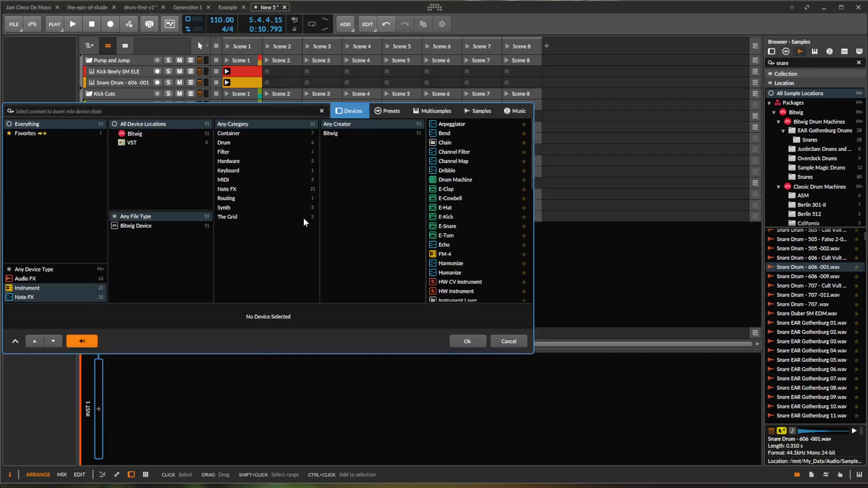
{"action": "left_click", "coordinate": [391, 112]}
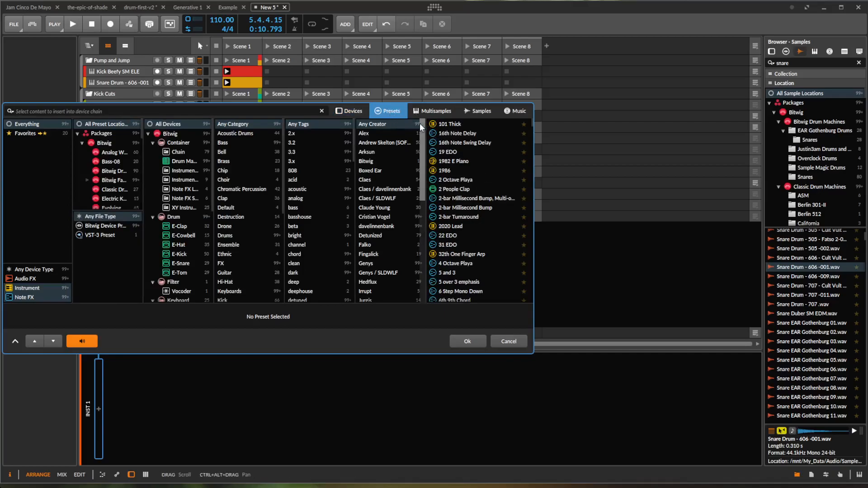
{"action": "scroll", "coordinate": [381, 255], "scroll_direction": "down", "scroll_amount": 3}
{"action": "scroll", "coordinate": [380, 253], "scroll_direction": "down", "scroll_amount": 3}
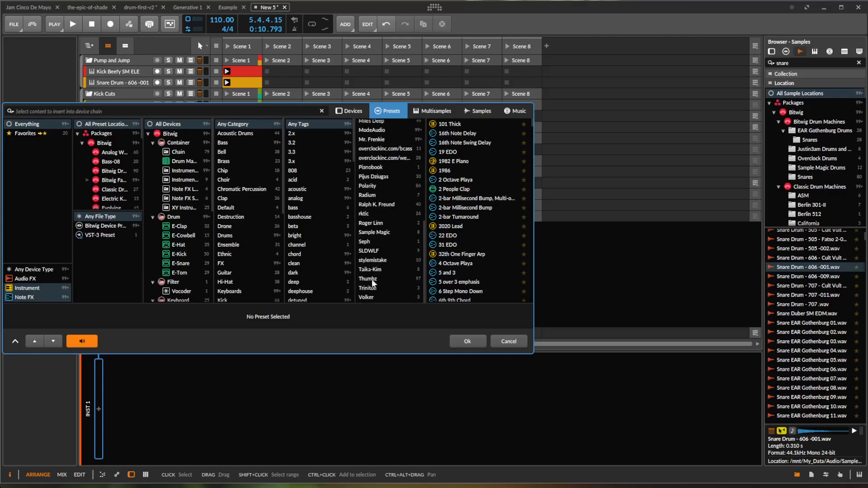
{"action": "left_click", "coordinate": [374, 279]}
{"action": "type", "text": "re"}
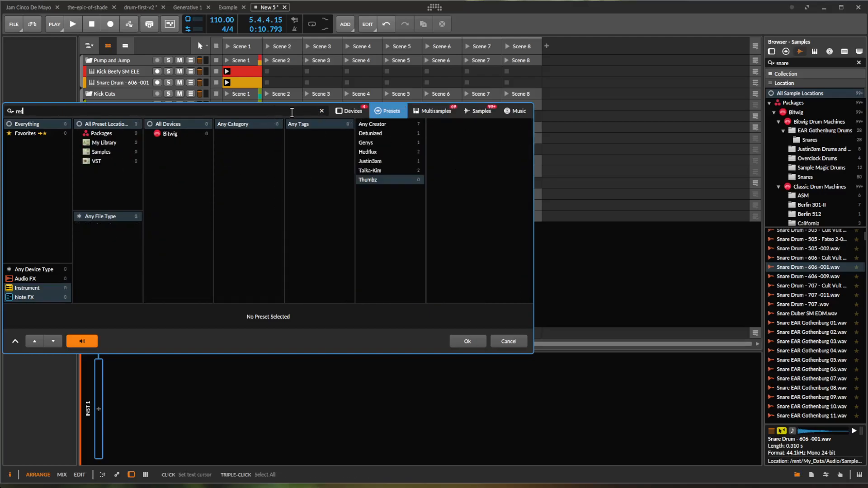
{"action": "type", "text": "e"}
{"action": "left_click", "coordinate": [481, 123]}
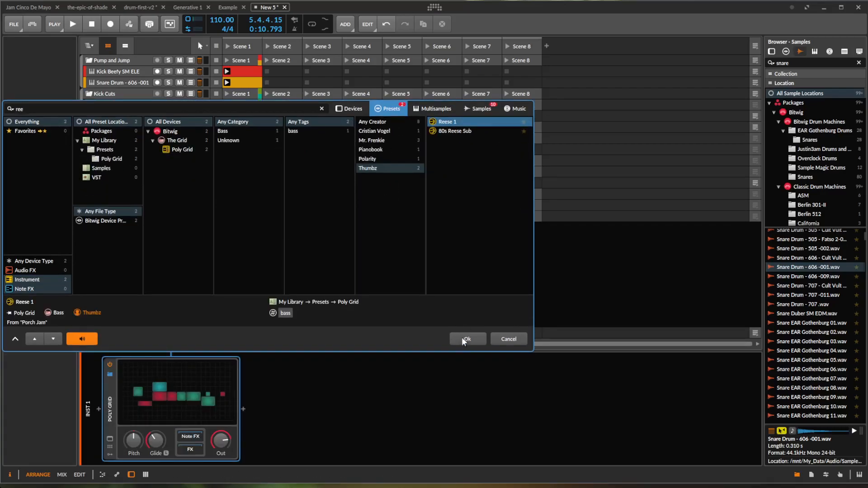
{"action": "left_click", "coordinate": [466, 339]}
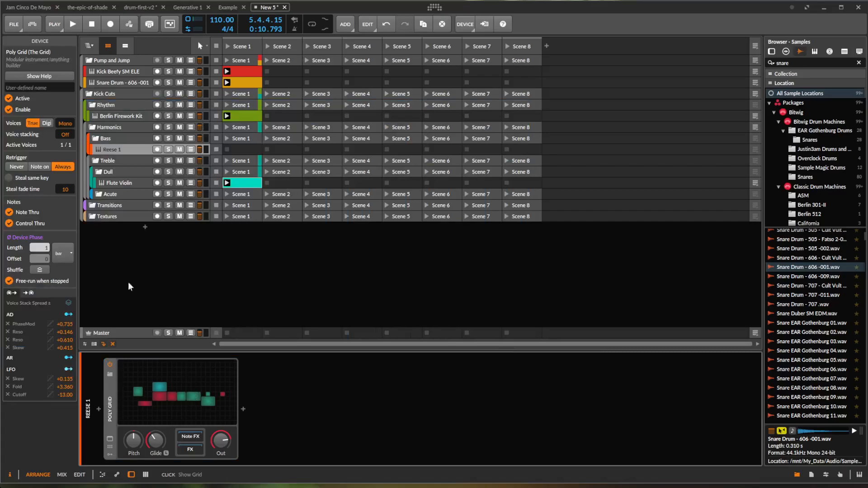
- Open the Reese 1 Poly Grid patch and insert a Distortion shaper module between Blend and the audio output
{"action": "left_click", "coordinate": [193, 382]}
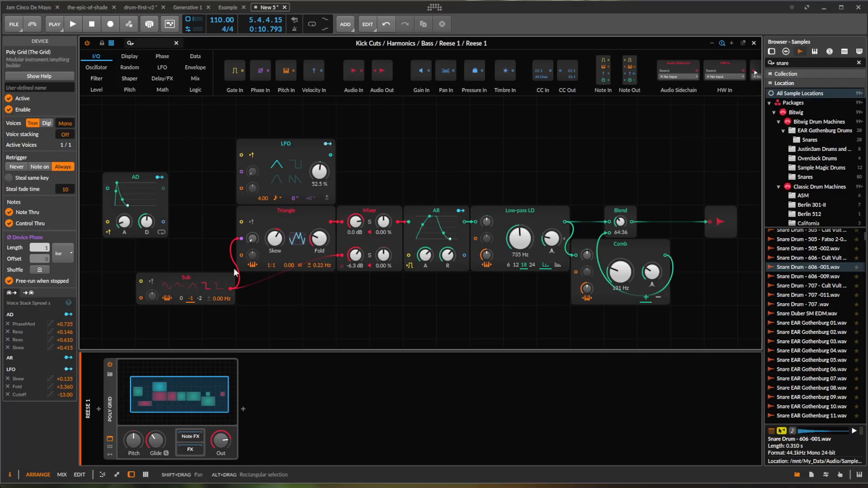
{"action": "left_click", "coordinate": [138, 80]}
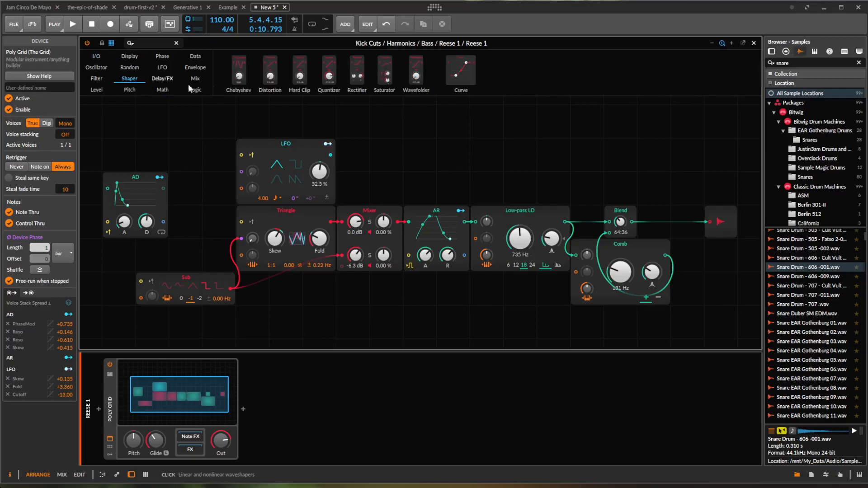
{"action": "left_click_drag", "start_coordinate": [269, 66], "coordinate": [687, 240]}
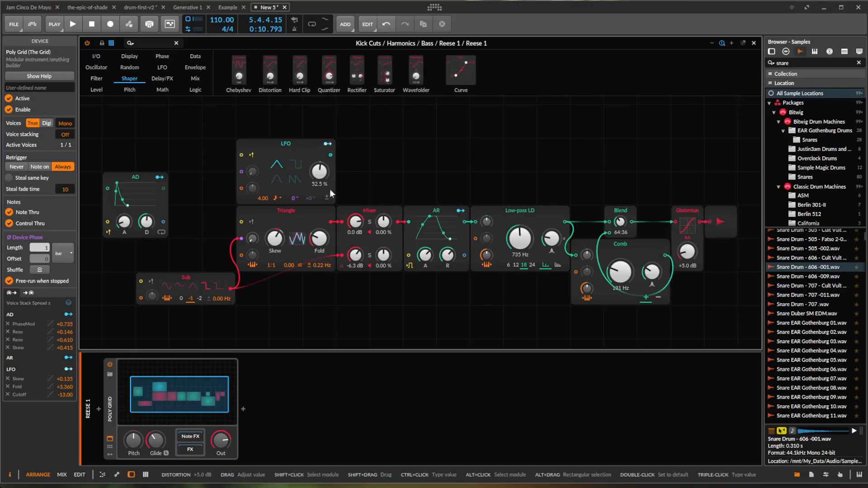
- Modulate the Distortion amount from the LFO by +6.40, and close the grid editor
{"action": "left_click", "coordinate": [328, 144]}
{"action": "left_click_drag", "start_coordinate": [692, 261], "coordinate": [692, 246]}
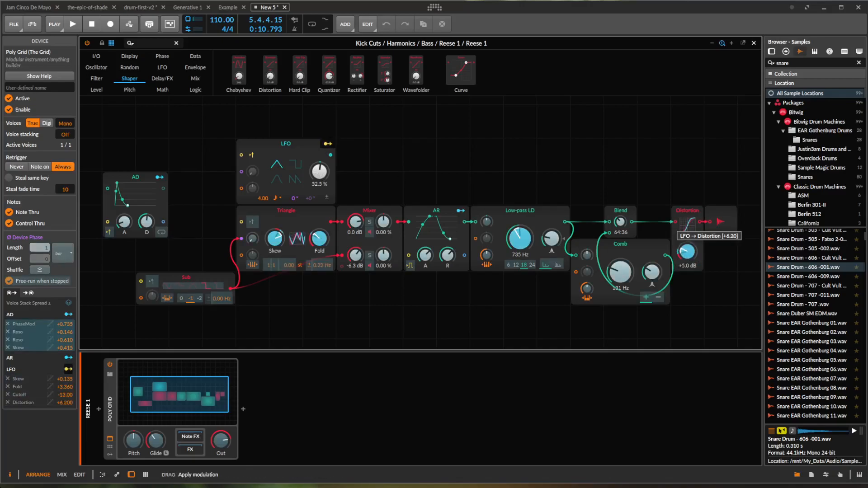
{"action": "left_click", "coordinate": [327, 144]}
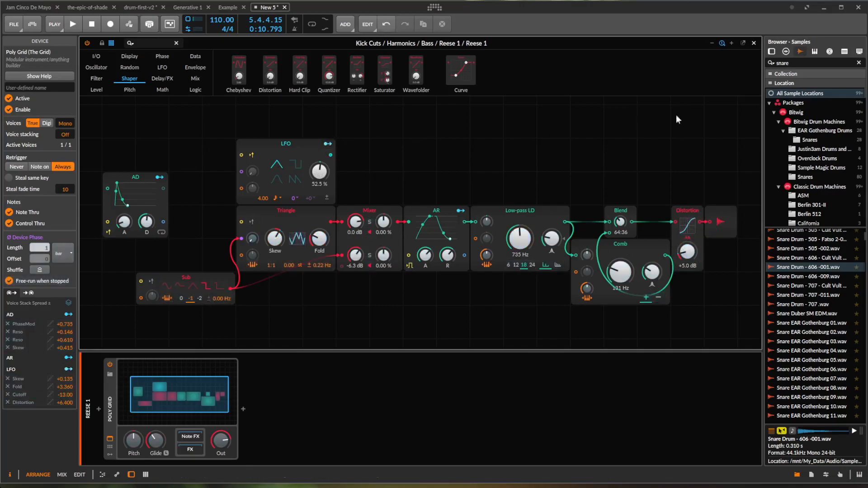
{"action": "left_click", "coordinate": [754, 43]}
- Arm the Reese 1 track for recording and start playback of the project
{"action": "left_click", "coordinate": [157, 150]}
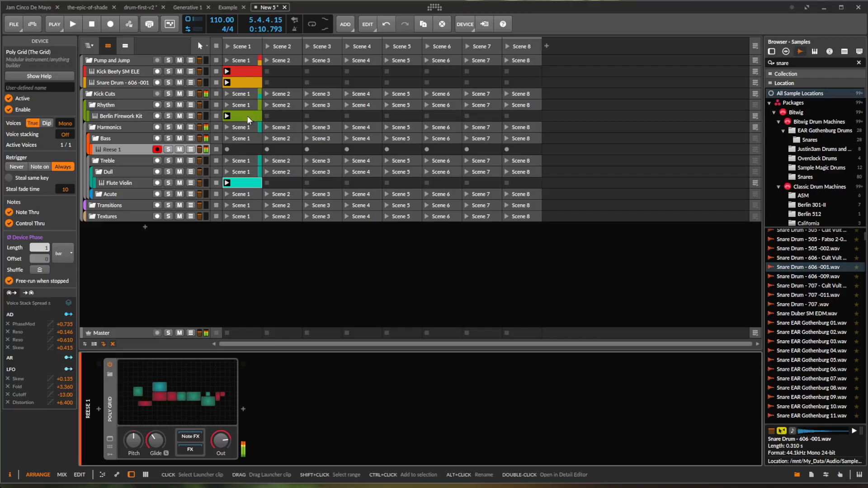
{"action": "key", "text": "space"}
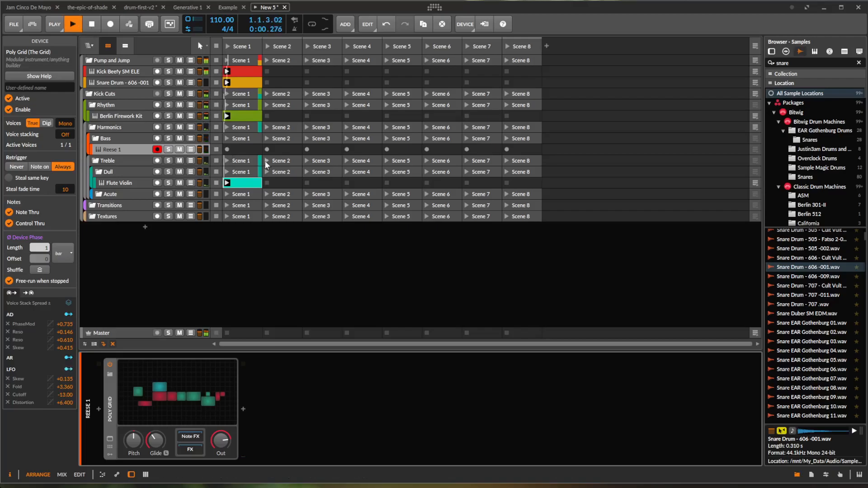
- Record a bass clip into Reese 1's Scene 1 slot, end the recording into looped playback, and adjust the Poly Grid output level
{"action": "left_click", "coordinate": [229, 149]}
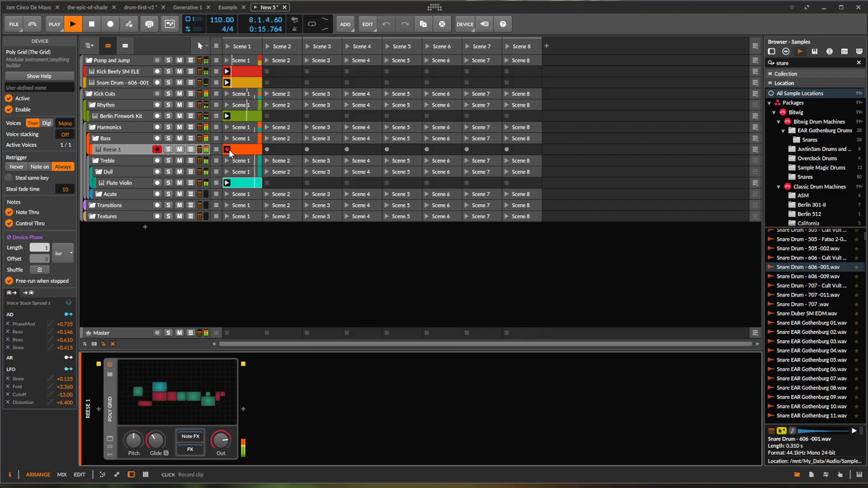
{"action": "left_click", "coordinate": [228, 150]}
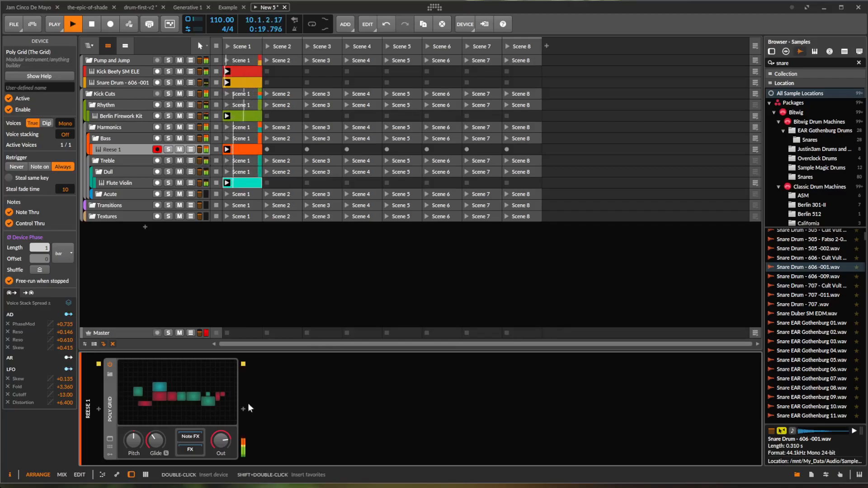
{"action": "mouse_move", "coordinate": [221, 440]}
{"action": "left_click_drag", "start_coordinate": [220, 440], "coordinate": [221, 439]}
- Open the recorded Reese 1 clip in the note editor with all four bars in view, and stop playback
{"action": "double_click", "coordinate": [236, 152]}
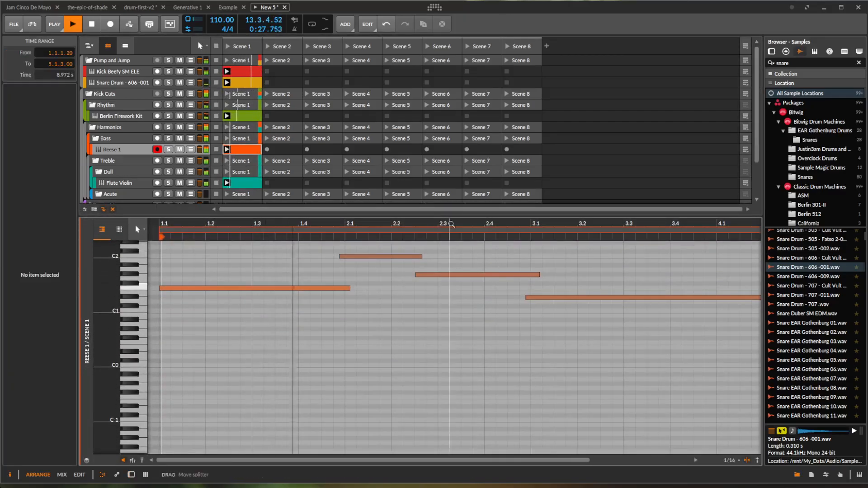
{"action": "left_click_drag", "start_coordinate": [484, 256], "coordinate": [479, 221]}
{"action": "scroll", "coordinate": [552, 358], "scroll_direction": "up", "scroll_amount": 3}
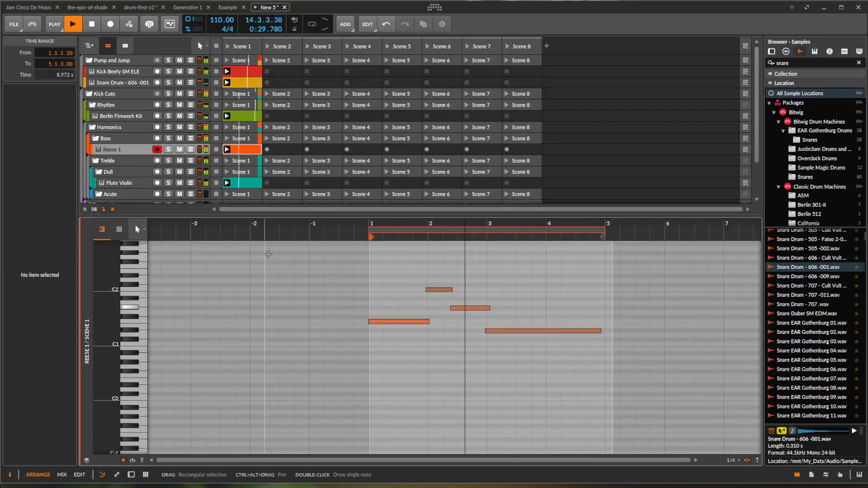
{"action": "left_click", "coordinate": [92, 27]}
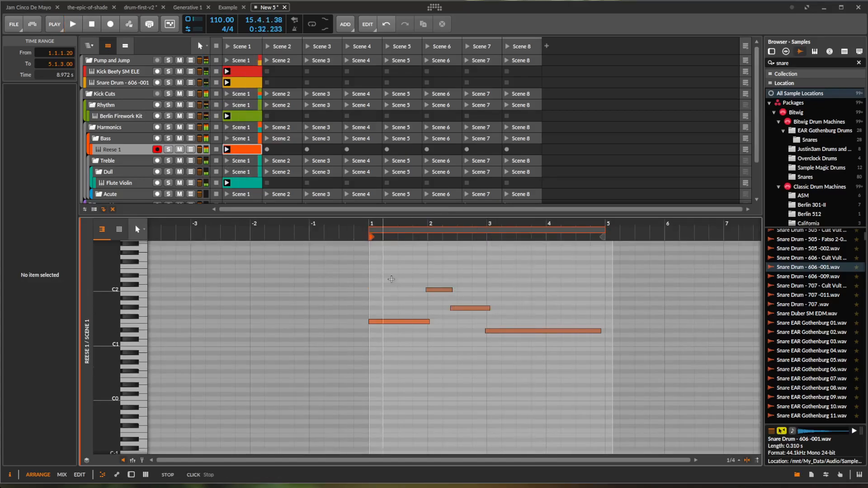
- Set the C2 note's recurrence to a length of 4 with only the third step switched off
{"action": "left_click", "coordinate": [442, 290]}
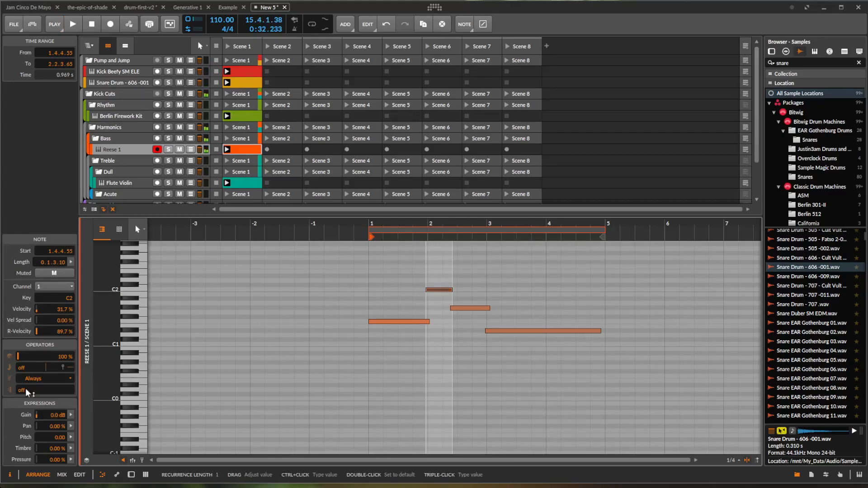
{"action": "left_click_drag", "start_coordinate": [20, 392], "coordinate": [20, 385]}
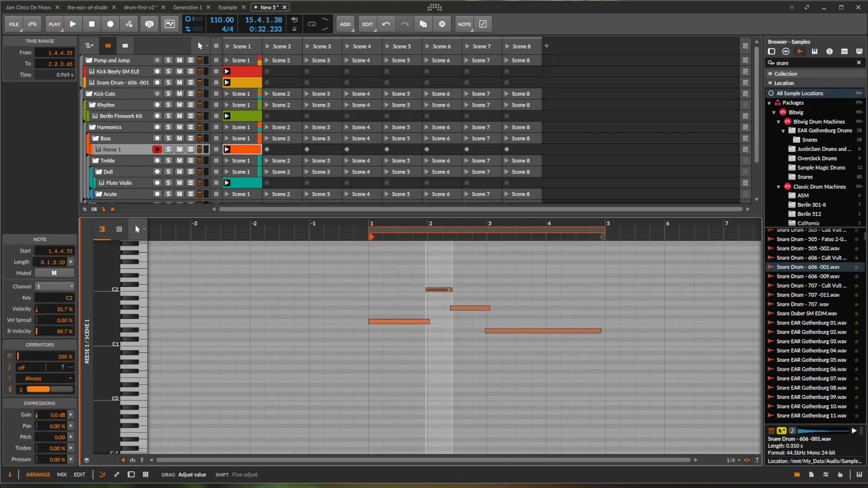
{"action": "left_click", "coordinate": [49, 390]}
{"action": "left_click", "coordinate": [473, 317]}
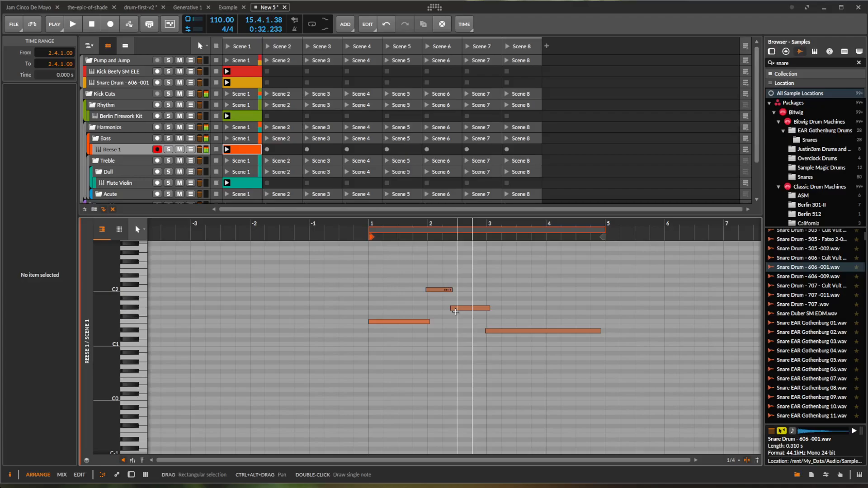
- Draw a D#2 note at the start of bar 2, and quantize the four recorded bass notes
{"action": "double_click", "coordinate": [431, 275]}
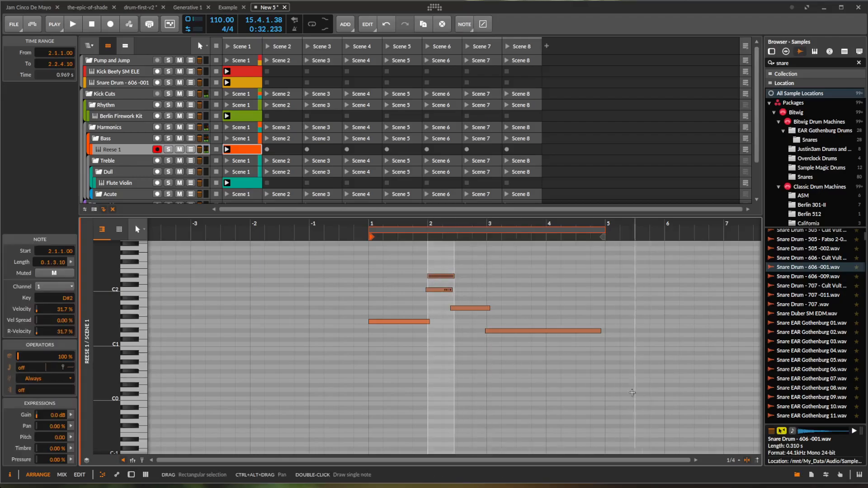
{"action": "left_click_drag", "start_coordinate": [616, 390], "coordinate": [365, 293]}
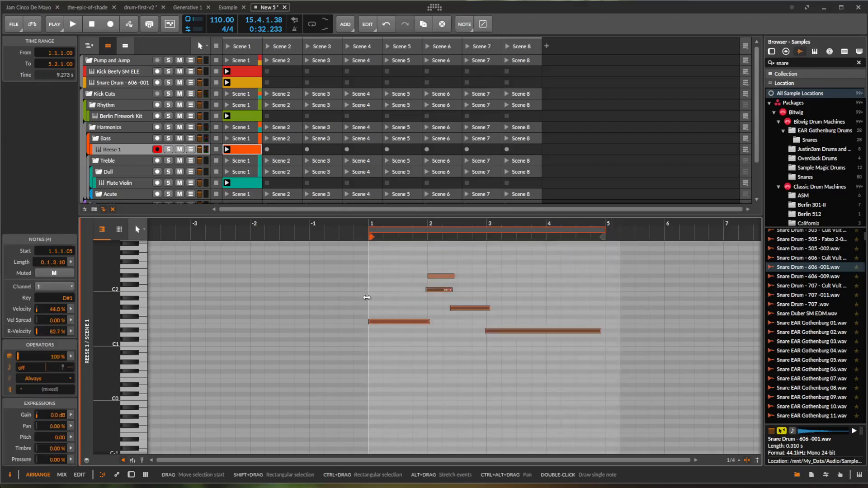
{"action": "left_click", "coordinate": [473, 317]}
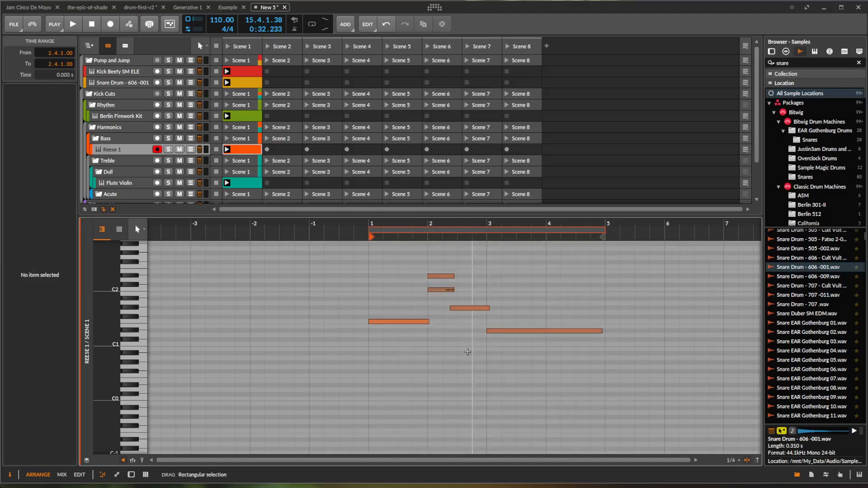
{"action": "right_click", "coordinate": [442, 290]}
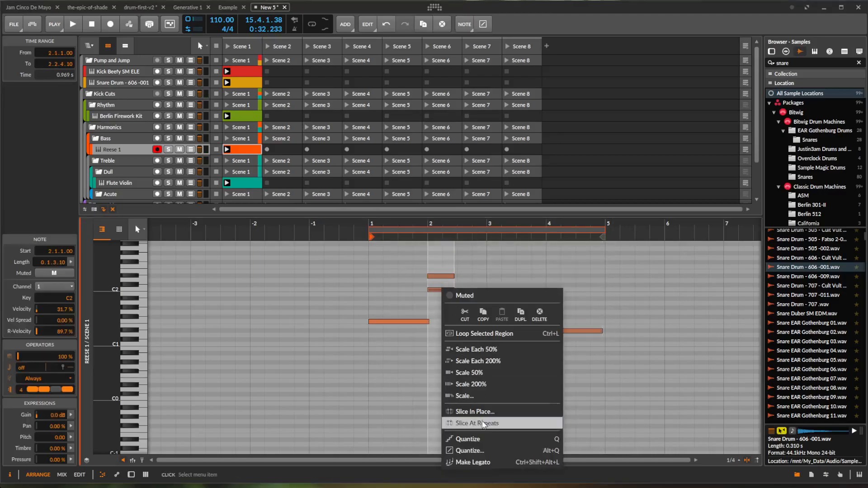
{"action": "left_click", "coordinate": [663, 348]}
{"action": "left_click", "coordinate": [481, 278]}
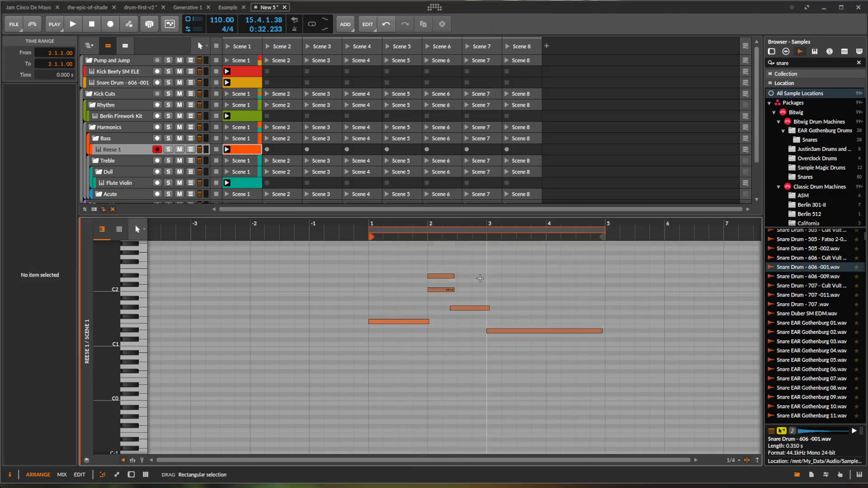
- Replace the drawn D#2 note with a copy of the C2 note whose 4-step recurrence plays only on step 3
{"action": "left_click", "coordinate": [444, 277]}
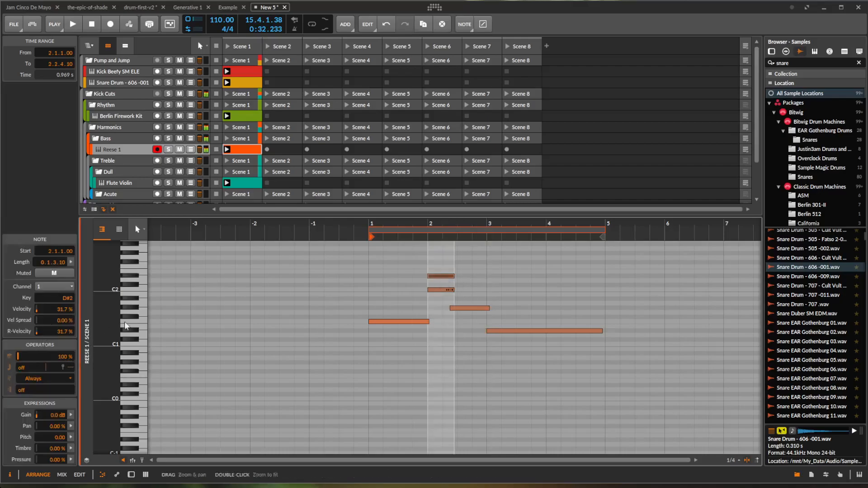
{"action": "double_click", "coordinate": [443, 276]}
{"action": "left_click", "coordinate": [441, 289]}
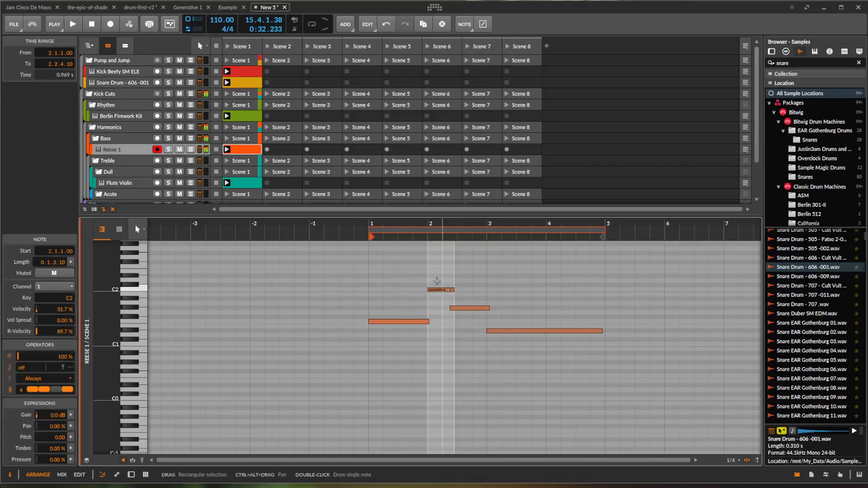
{"action": "mouse_move", "coordinate": [435, 289]}
{"action": "left_mouse_down"}
{"action": "mouse_move", "coordinate": [434, 277]}
{"action": "mouse_move", "coordinate": [438, 290]}
{"action": "left_mouse_up"}
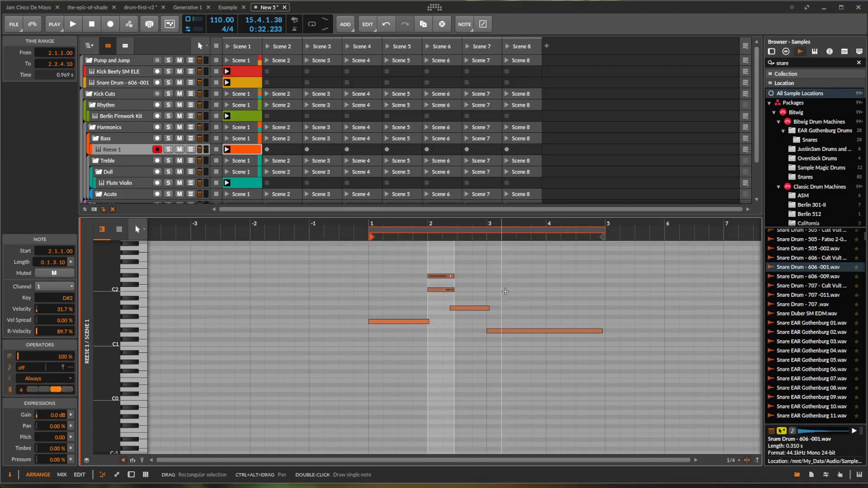
{"action": "left_click", "coordinate": [547, 316]}
- Set the bar 3 D#1 note's 4-step recurrence to skip step 3, and copy it to G1 playing only on step 3
{"action": "left_click", "coordinate": [516, 331]}
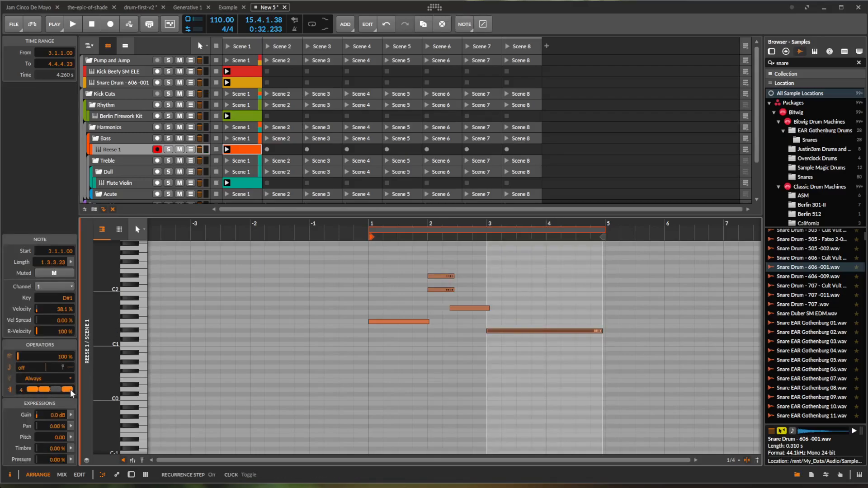
{"action": "left_click_drag", "start_coordinate": [502, 334], "coordinate": [500, 315]}
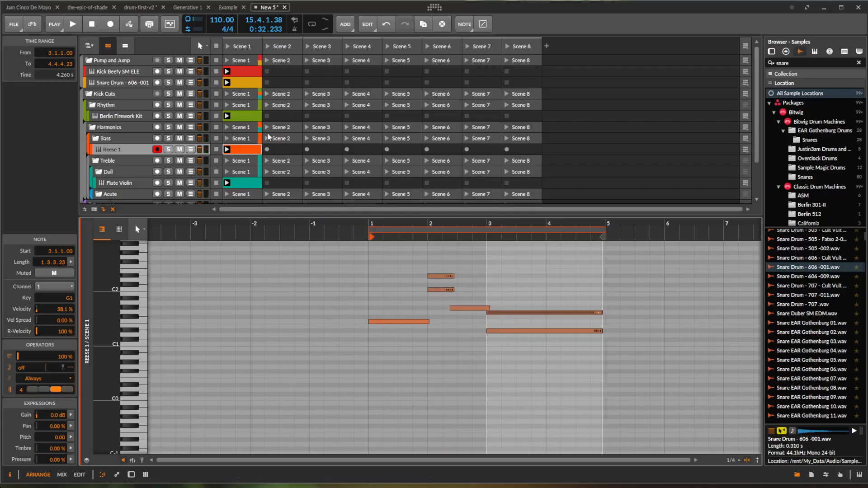
- Launch Scene 1 to hear the alternating bass notes, enlarge the clip launcher area, and stop playback
{"action": "left_click", "coordinate": [228, 46]}
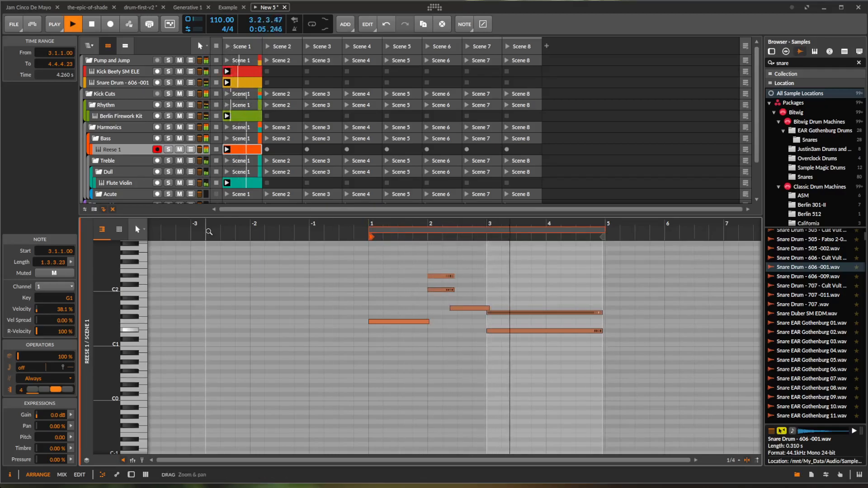
{"action": "left_click_drag", "start_coordinate": [380, 216], "coordinate": [380, 275]}
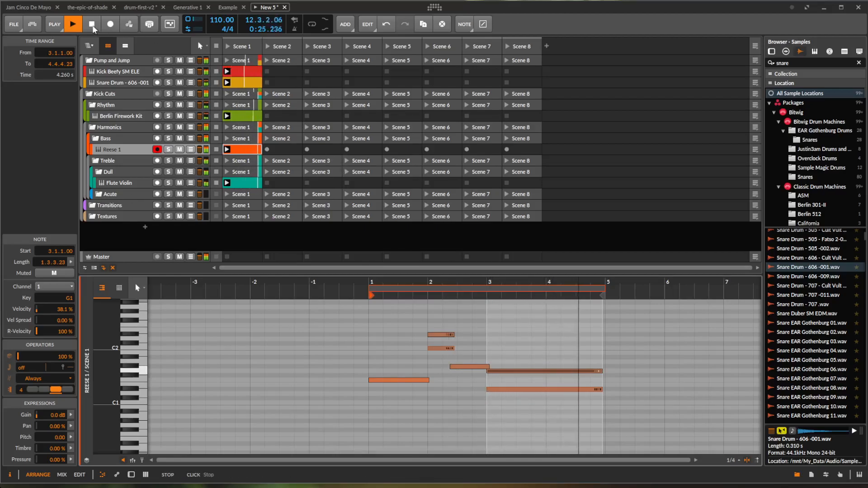
{"action": "key", "text": "space"}
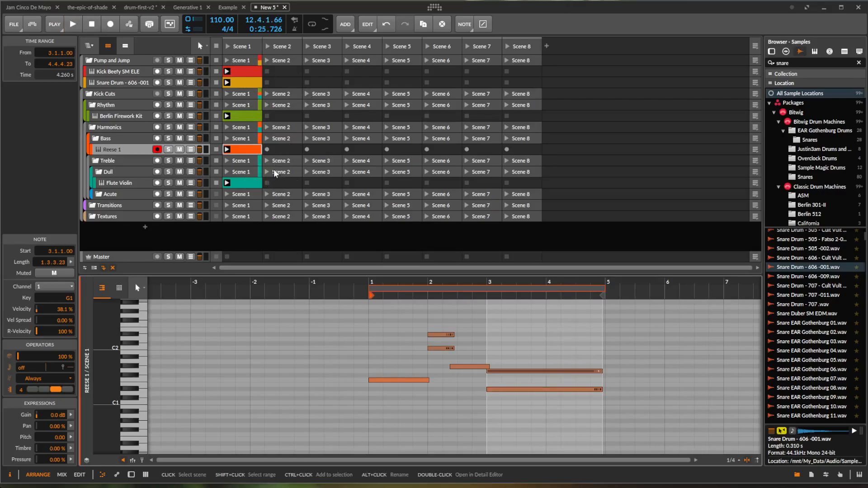
- Add an instrument track inside the Acute group and show its empty device chain
{"action": "right_click", "coordinate": [104, 198]}
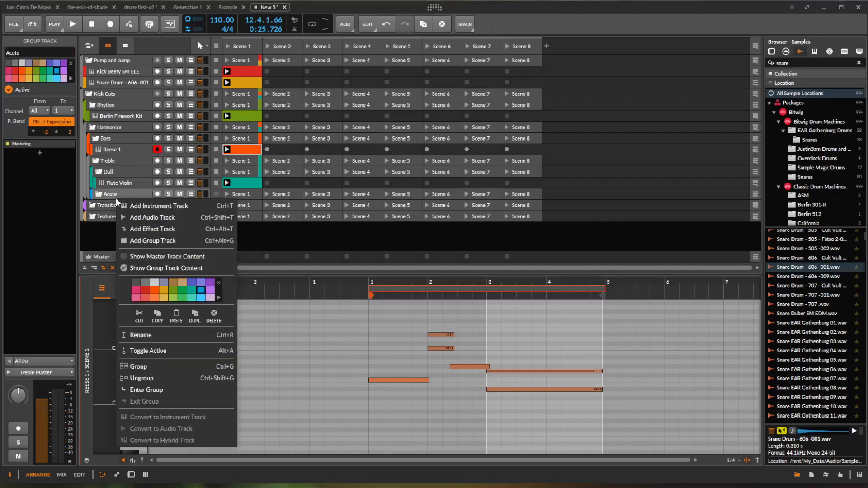
{"action": "left_click", "coordinate": [139, 203]}
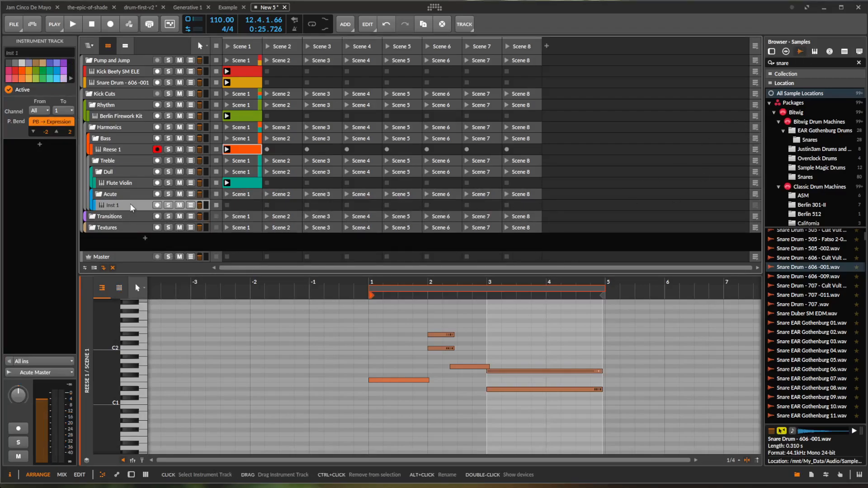
{"action": "key", "text": "d"}
- Insert the Europluck Polysynth preset from the Plucks category on the new Acute track
{"action": "left_click", "coordinate": [99, 408]}
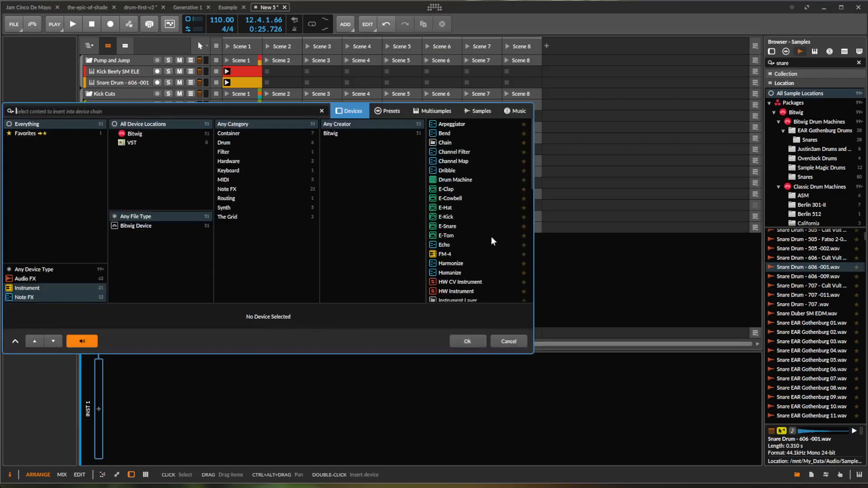
{"action": "left_click", "coordinate": [387, 110]}
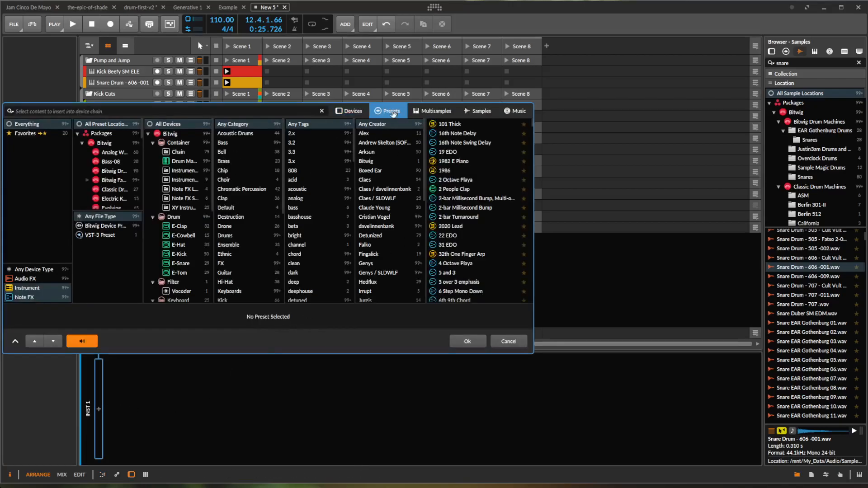
{"action": "scroll", "coordinate": [245, 217], "scroll_direction": "down", "scroll_amount": 5}
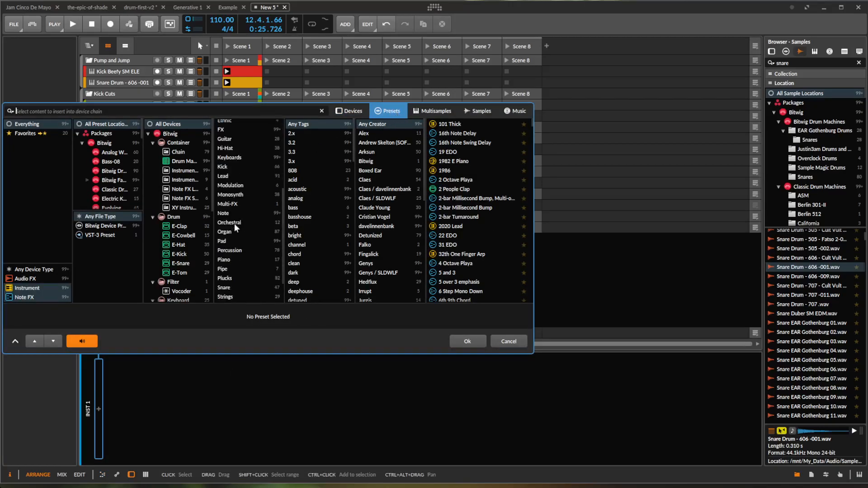
{"action": "left_click", "coordinate": [235, 277]}
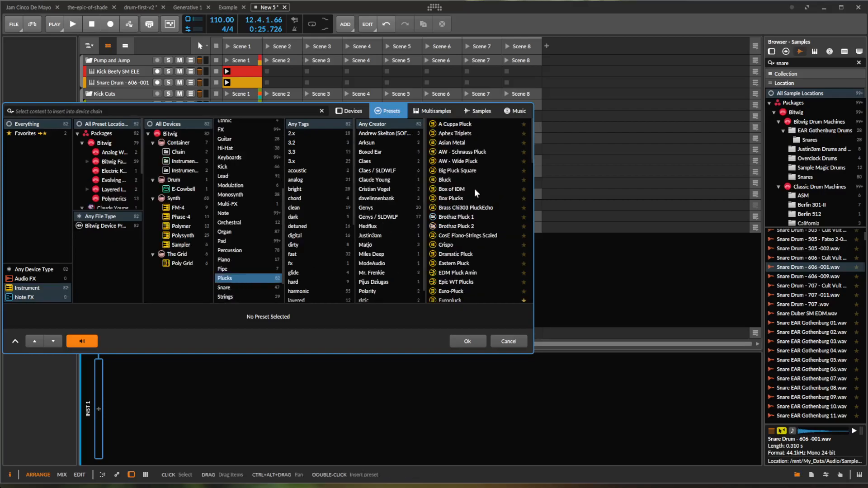
{"action": "scroll", "coordinate": [479, 213], "scroll_direction": "down", "scroll_amount": 3}
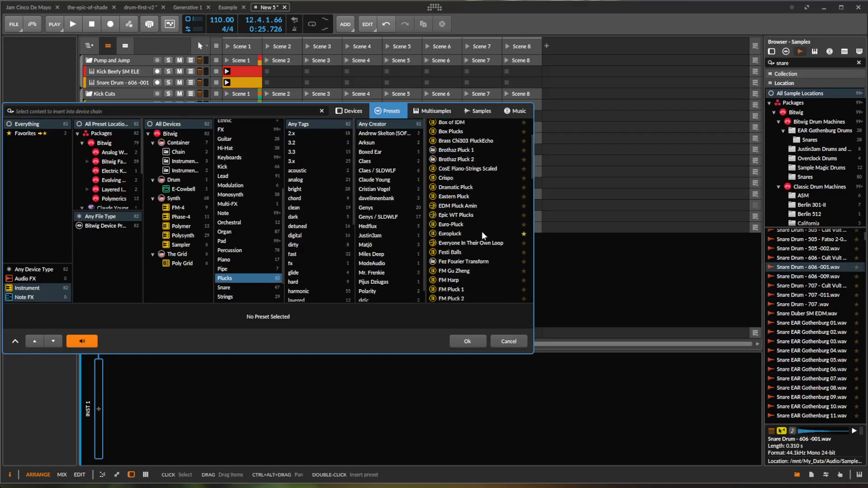
{"action": "left_click", "coordinate": [475, 232]}
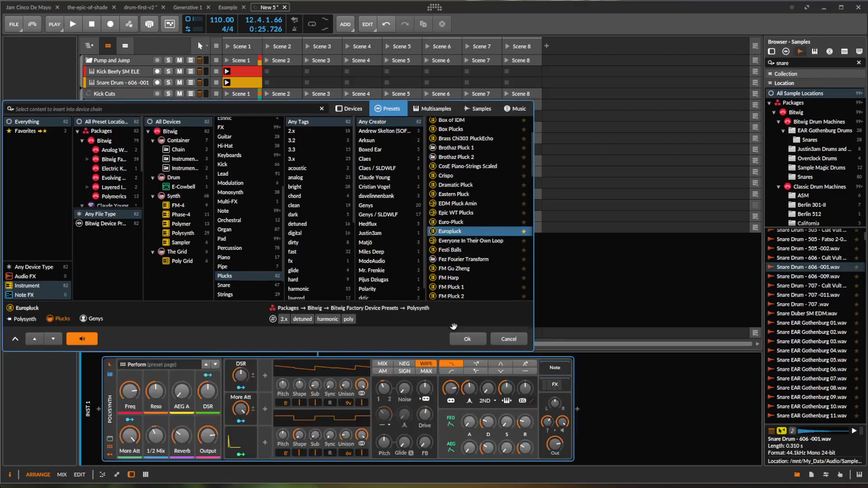
{"action": "left_click", "coordinate": [468, 340]}
- Arm the Europluck track for recording and insert an Arpeggiator before its Polysynth
{"action": "left_click", "coordinate": [158, 205]}
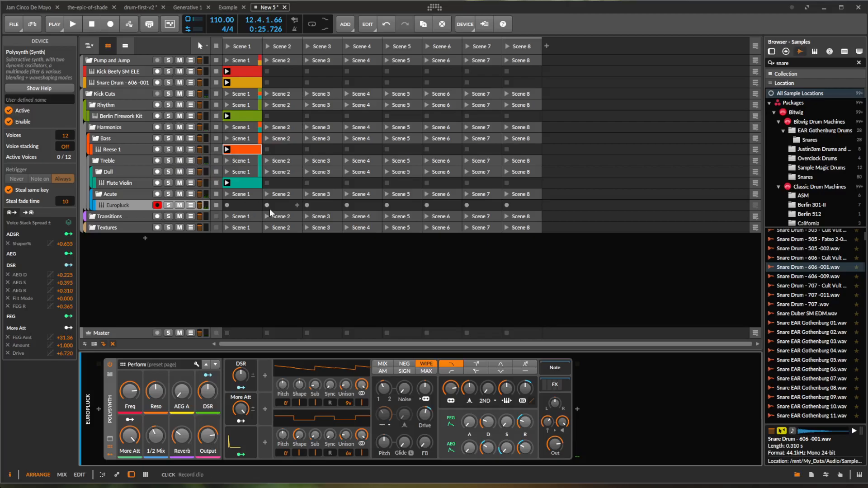
{"action": "left_click", "coordinate": [99, 410]}
{"action": "left_click", "coordinate": [454, 122]}
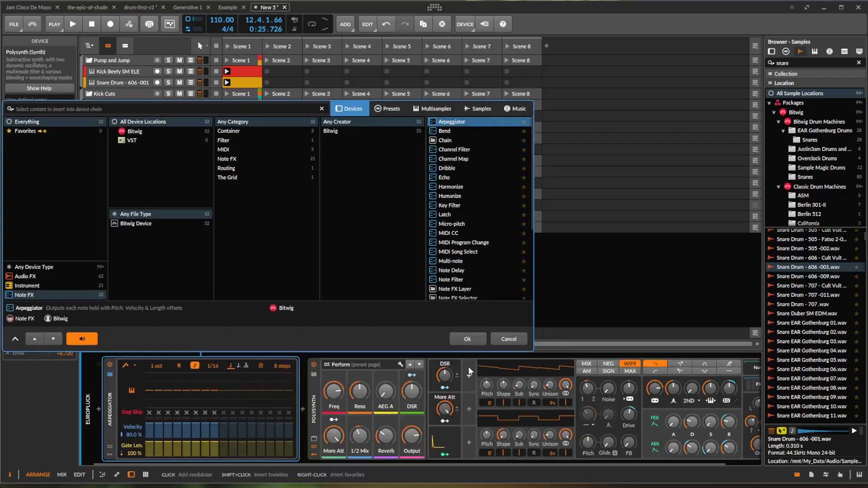
{"action": "left_click", "coordinate": [467, 338]}
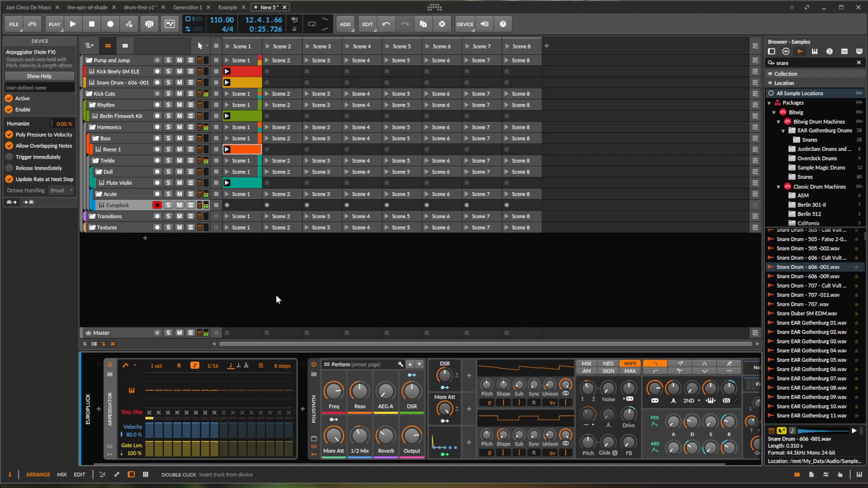
- Copy the Flute Violin clip into Europluck's Scene 1 slot and launch Scene 1
{"action": "left_click", "coordinate": [238, 185]}
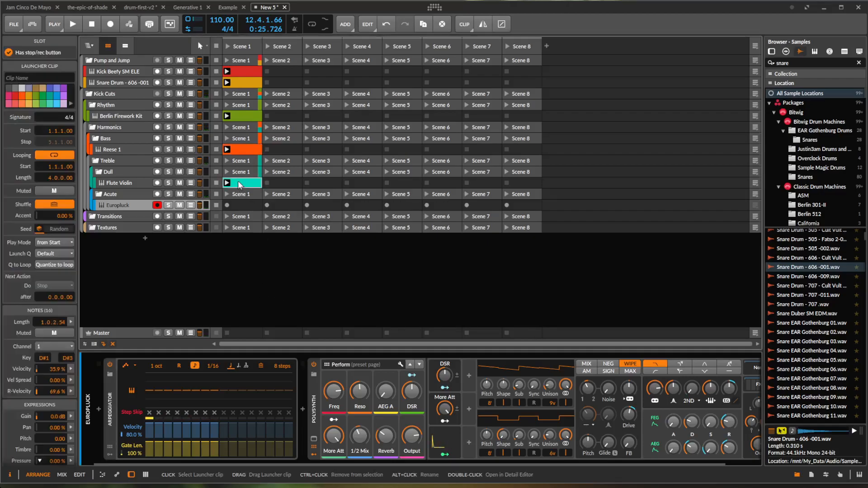
{"action": "left_click", "coordinate": [231, 206]}
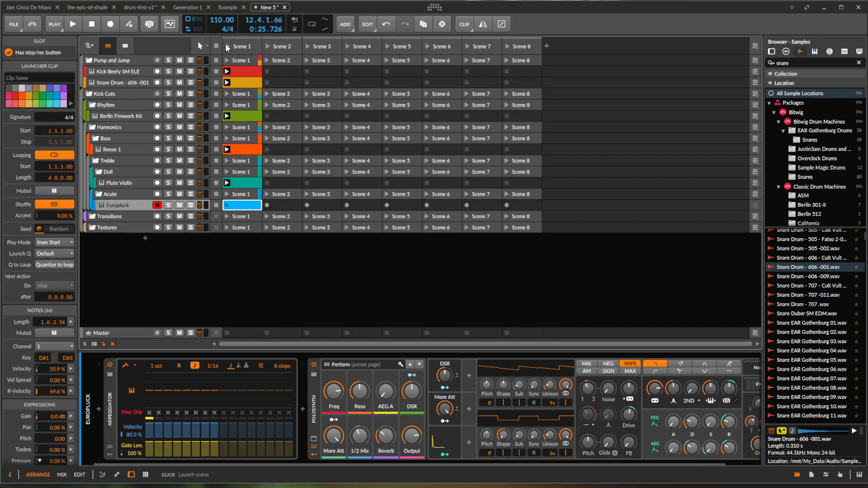
{"action": "left_click", "coordinate": [227, 47]}
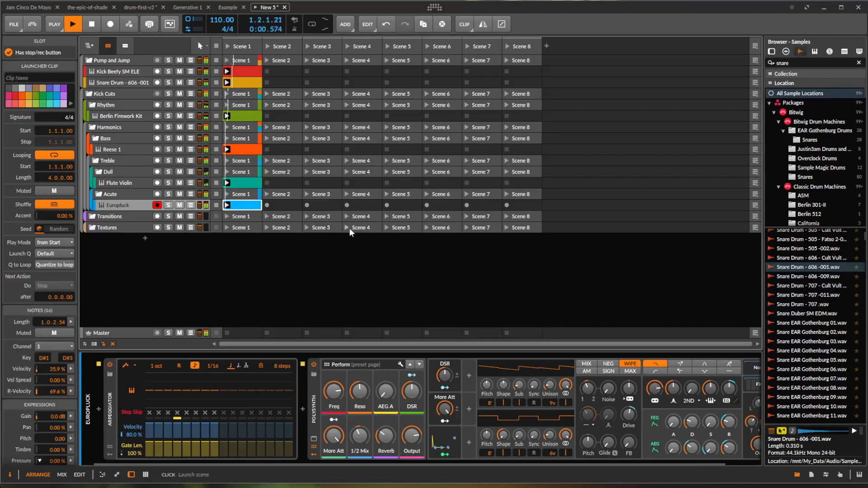
- Open Europluck's Scene 1 clip in the note editor, stop playback and select all of its notes
{"action": "left_click_drag", "start_coordinate": [327, 460], "coordinate": [405, 466]}
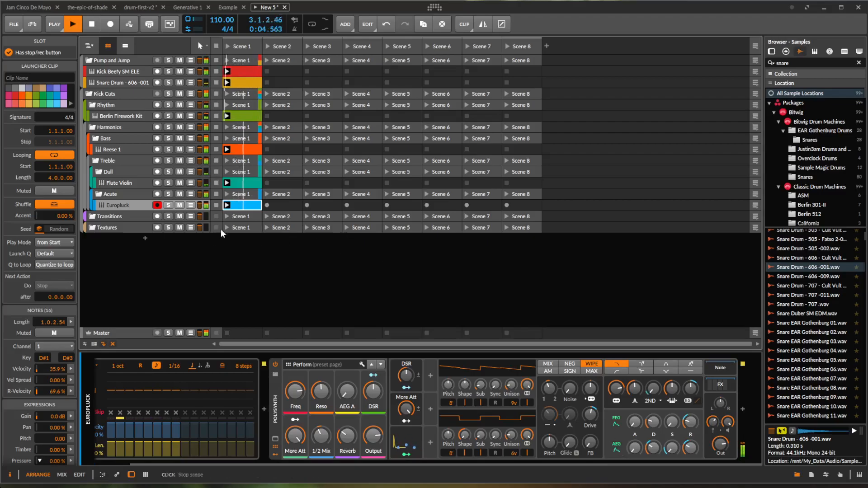
{"action": "double_click", "coordinate": [242, 206]}
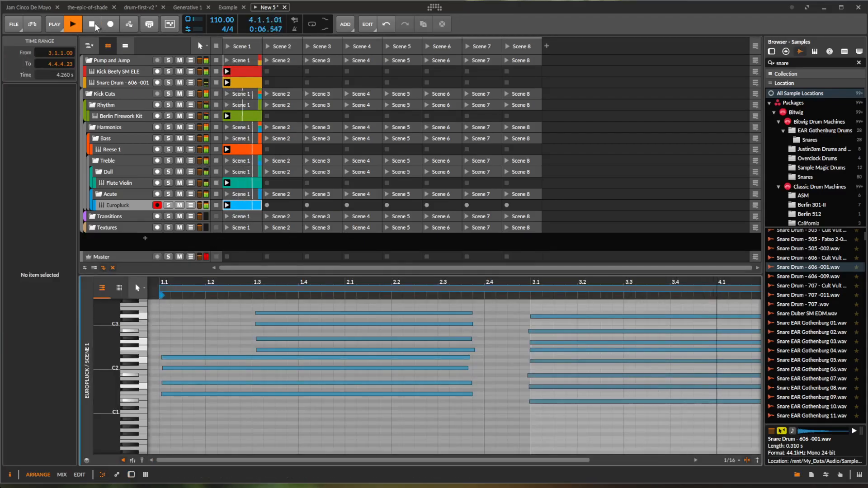
{"action": "key", "text": "space"}
{"action": "left_click_drag", "start_coordinate": [430, 280], "coordinate": [399, 400]}
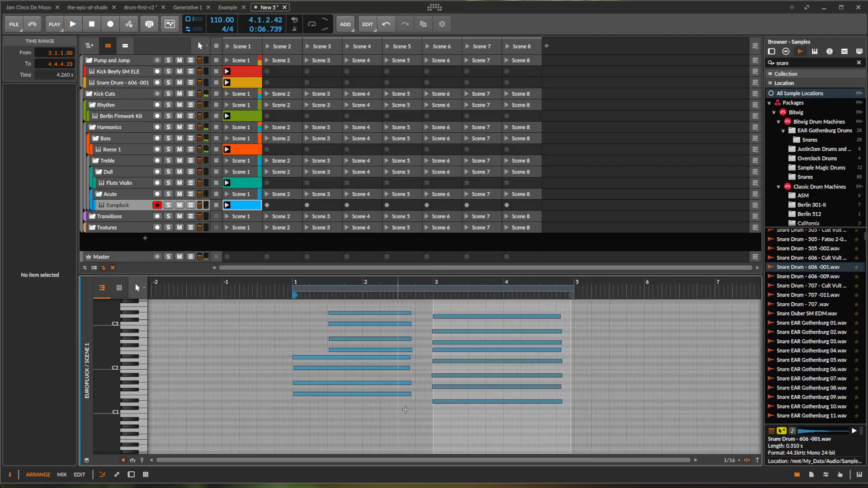
{"action": "left_click_drag", "start_coordinate": [589, 440], "coordinate": [371, 299]}
- Try Make Legato on the selected Europluck notes and undo it
{"action": "right_click", "coordinate": [385, 321]}
{"action": "left_click", "coordinate": [447, 480]}
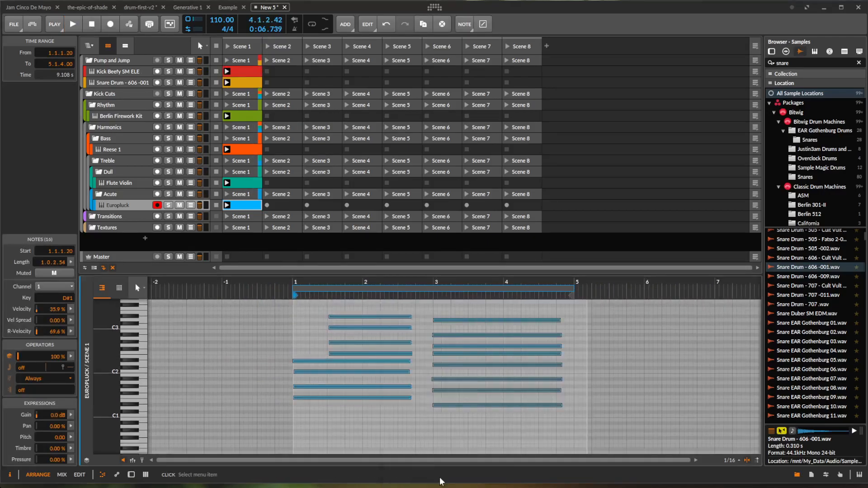
{"action": "key", "text": "ctrl+z"}
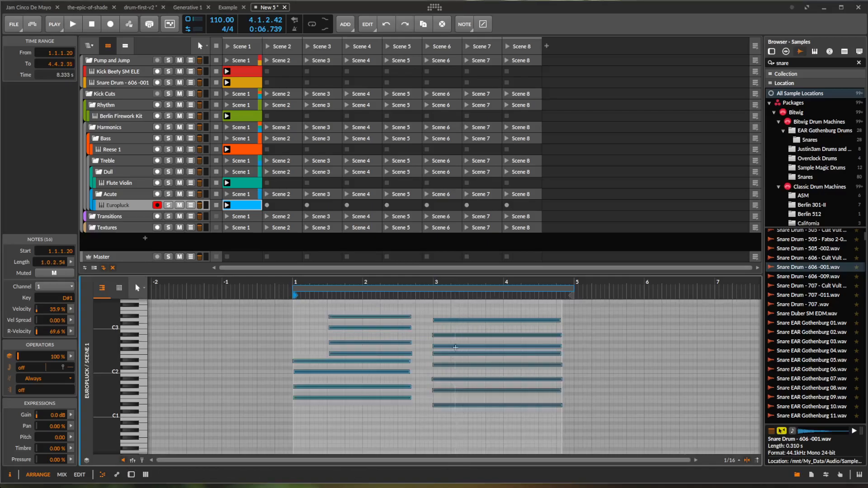
{"action": "right_click", "coordinate": [435, 316]}
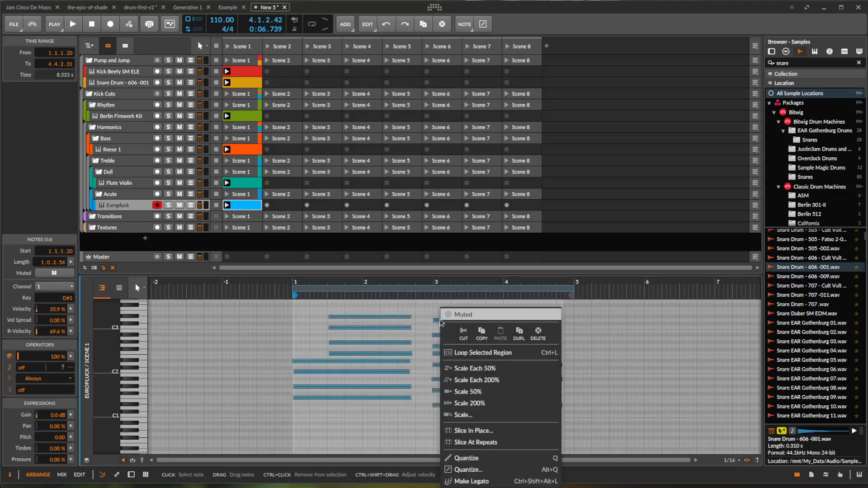
{"action": "left_click", "coordinate": [630, 359]}
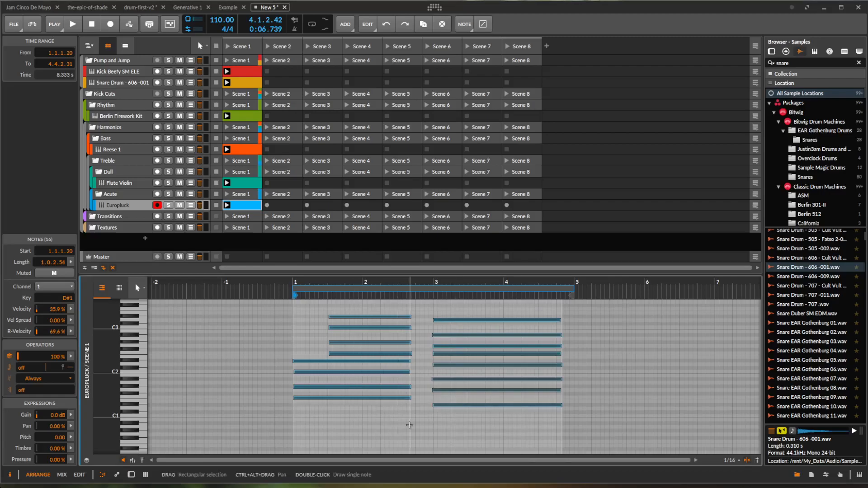
- Quantize all the Europluck clip's notes and lengthen them together until the first chord ends at bar 3
{"action": "left_click_drag", "start_coordinate": [417, 430], "coordinate": [398, 311]}
{"action": "left_click_drag", "start_coordinate": [488, 436], "coordinate": [348, 309]}
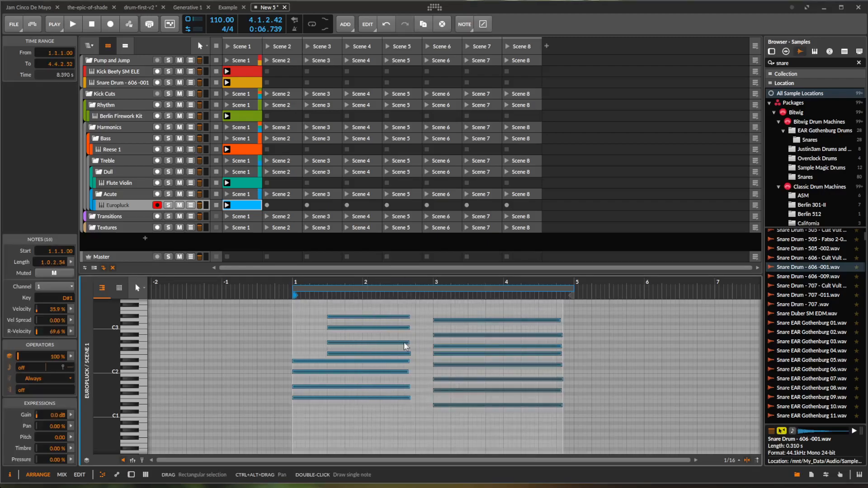
{"action": "left_click_drag", "start_coordinate": [413, 327], "coordinate": [436, 328]}
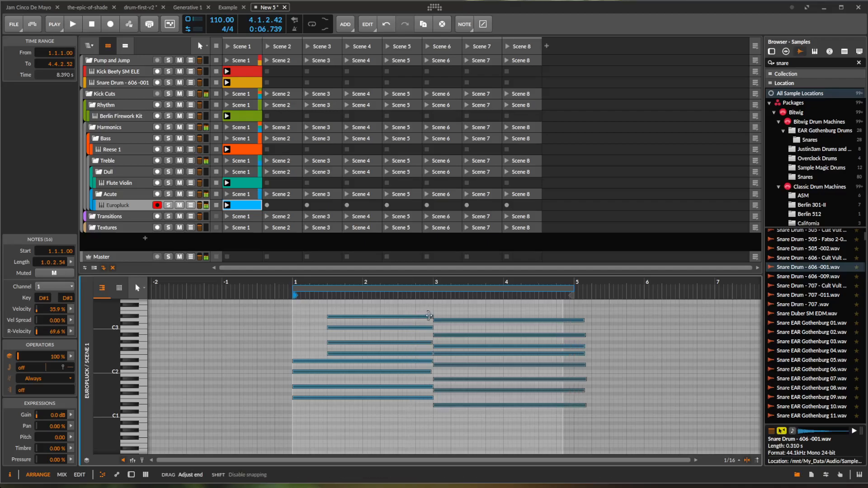
{"action": "left_click", "coordinate": [643, 357]}
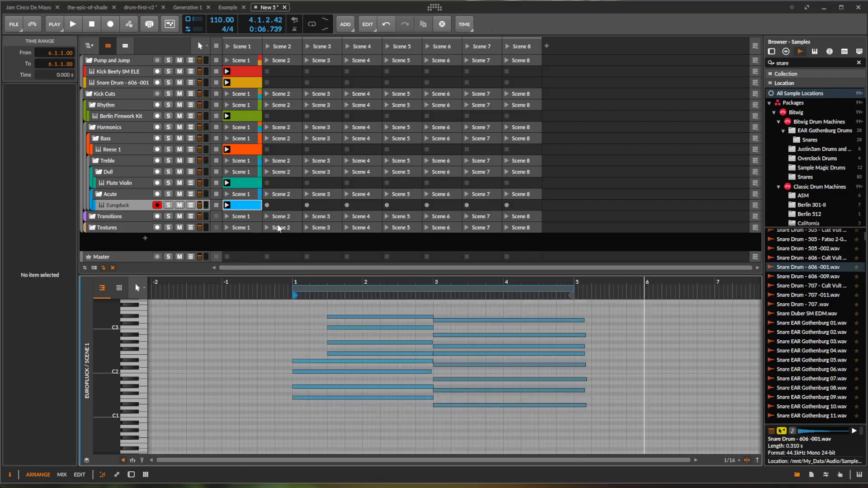
- Show the Flute Violin track's device chain and collapse its Sampler, hiding the remote controls and modulators
{"action": "left_click", "coordinate": [138, 182]}
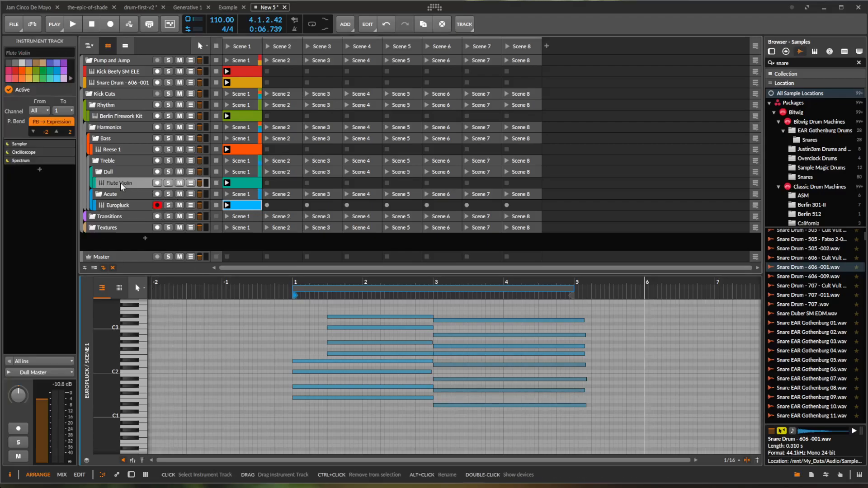
{"action": "double_click", "coordinate": [120, 183]}
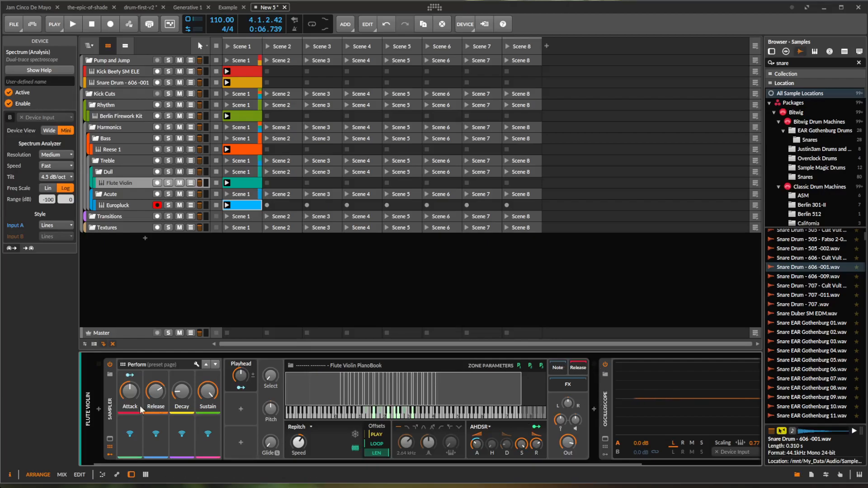
{"action": "double_click", "coordinate": [111, 390]}
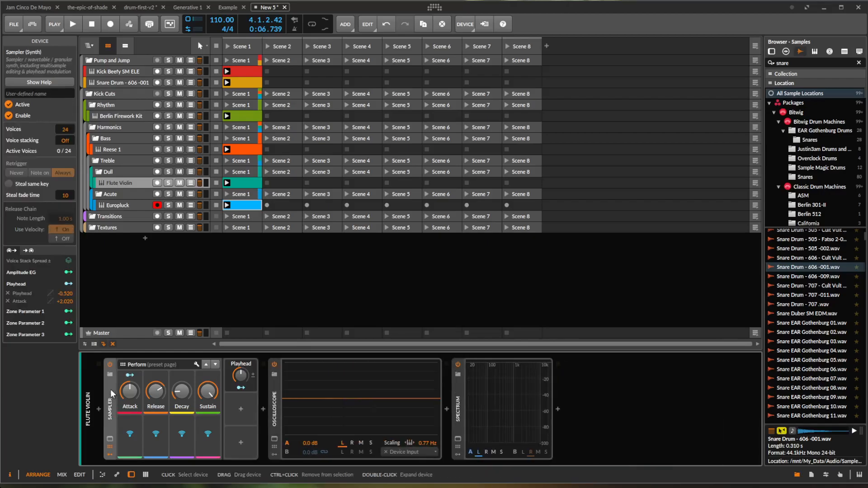
{"action": "left_click", "coordinate": [109, 453]}
{"action": "left_click", "coordinate": [109, 446]}
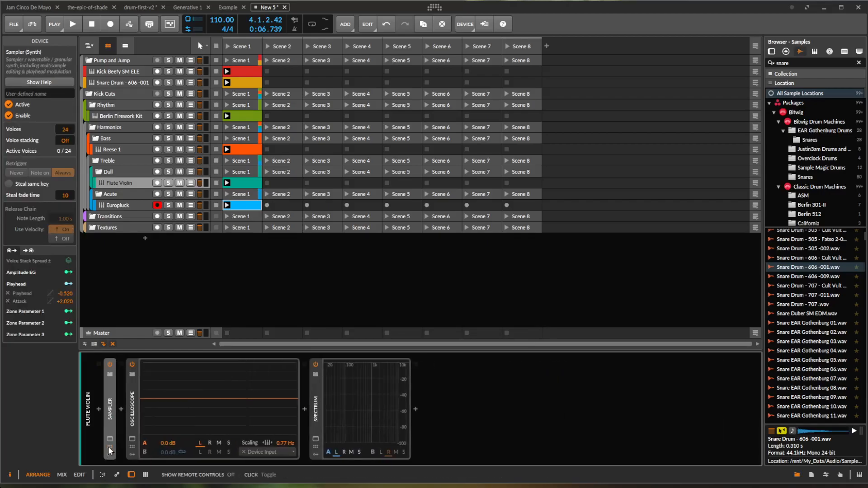
- Insert a Reverb between the Sampler and the Oscilloscope on the Flute Violin track
{"action": "left_click", "coordinate": [122, 409]}
{"action": "scroll", "coordinate": [471, 222], "scroll_direction": "down", "scroll_amount": 10}
{"action": "scroll", "coordinate": [470, 222], "scroll_direction": "down", "scroll_amount": 2}
{"action": "left_click", "coordinate": [455, 235]}
{"action": "left_click", "coordinate": [476, 343]}
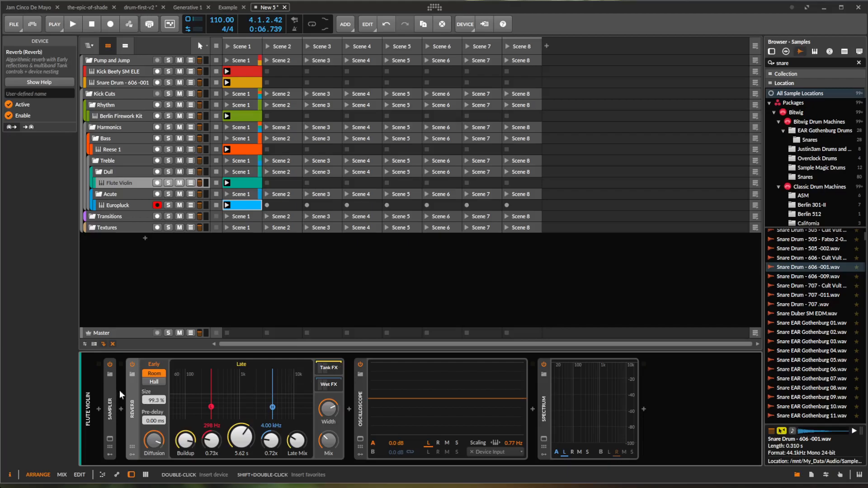
{"action": "right_click", "coordinate": [132, 386]}
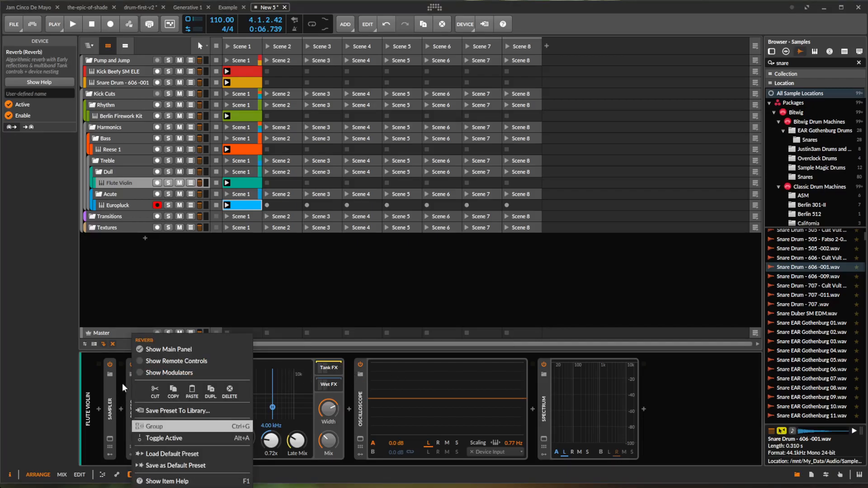
{"action": "key", "text": "Escape"}
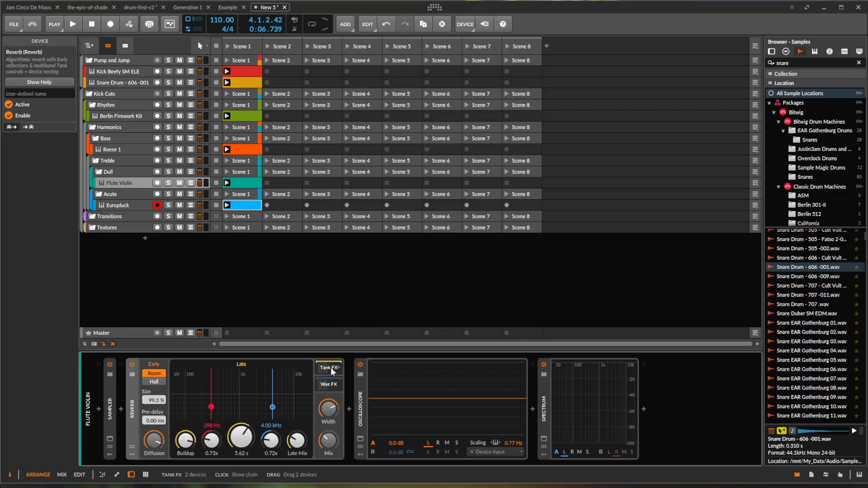
- Delete the Chorus and EQ-2 from the reverb's Tank FX chain and the Gate from its Wet FX chain
{"action": "left_click", "coordinate": [331, 369]}
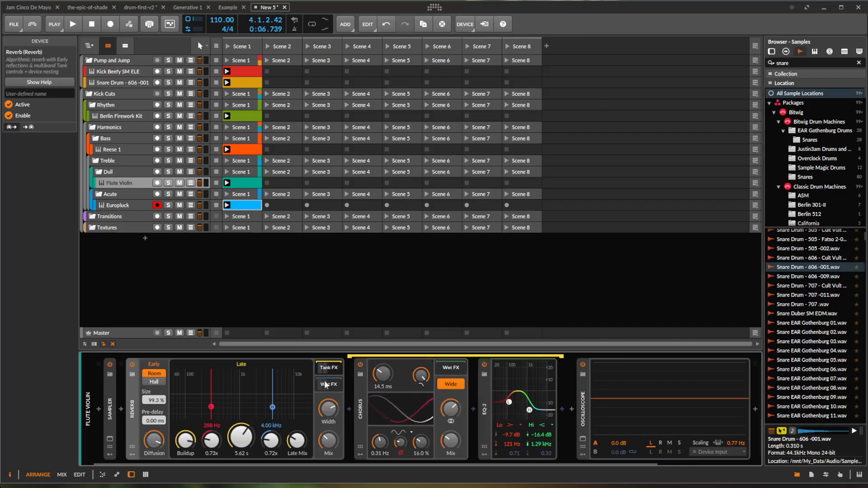
{"action": "left_click", "coordinate": [332, 385]}
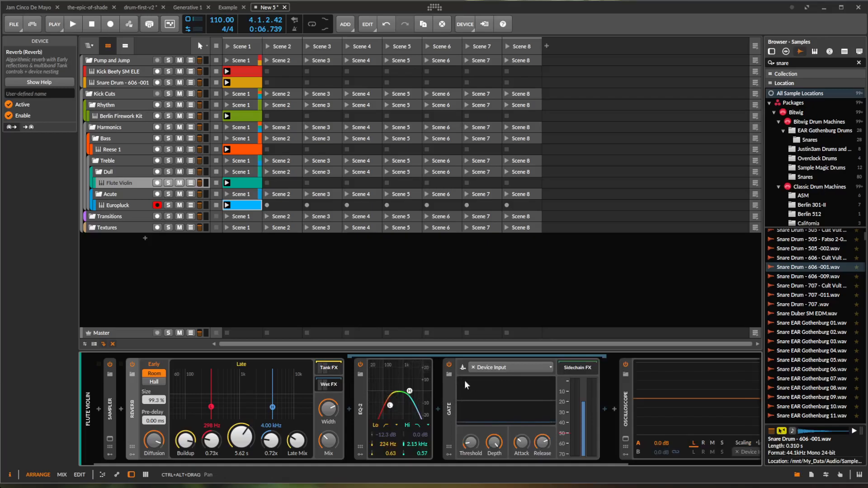
{"action": "left_click", "coordinate": [363, 381]}
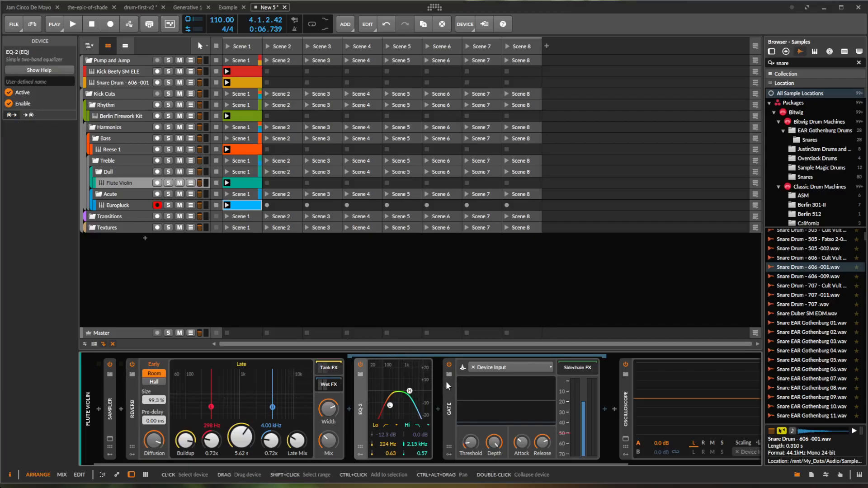
{"action": "left_click", "coordinate": [335, 368]}
{"action": "left_click", "coordinate": [359, 388]}
{"action": "key", "text": "Delete"}
{"action": "left_click", "coordinate": [360, 381]}
{"action": "key", "text": "Delete"}
{"action": "left_click", "coordinate": [332, 385]}
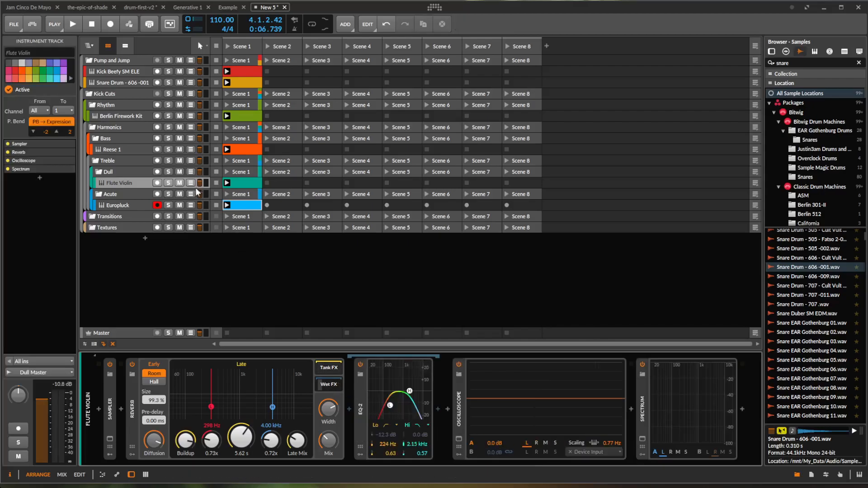
- Audition the soloed Flute Violin with its Reverb switched off and back on, and clear the solo
{"action": "left_click", "coordinate": [169, 183]}
{"action": "key", "text": "space"}
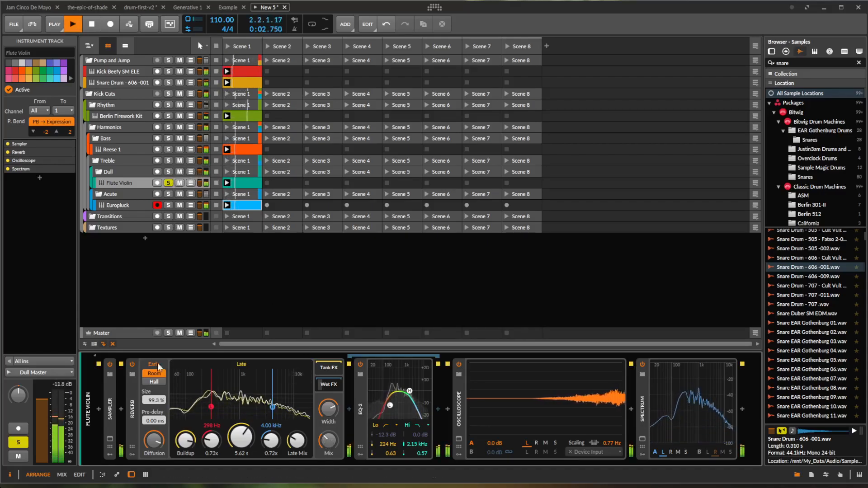
{"action": "left_click", "coordinate": [133, 364]}
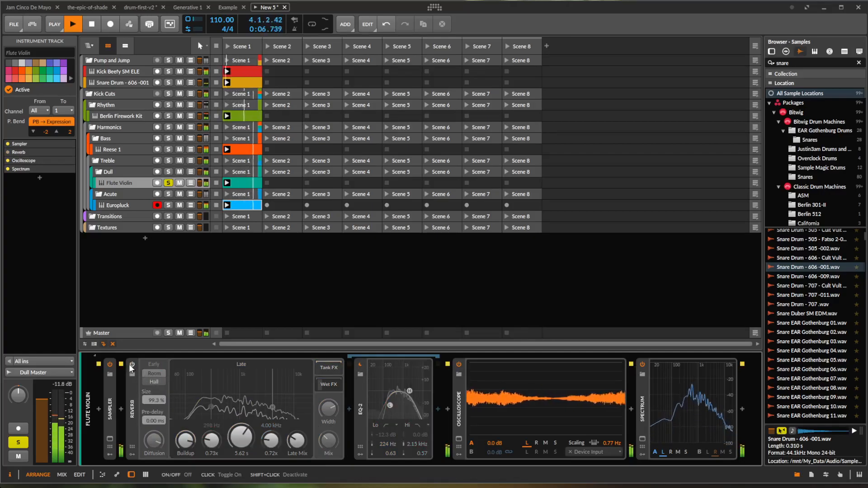
{"action": "left_click", "coordinate": [132, 365]}
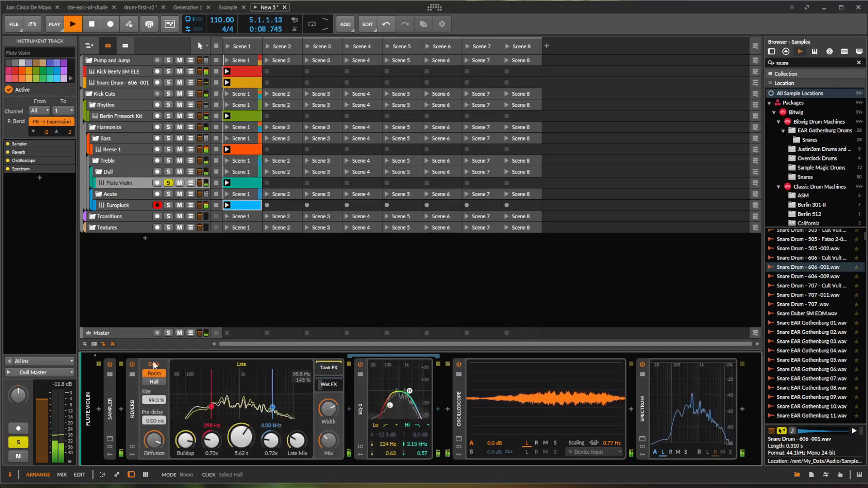
{"action": "left_click", "coordinate": [92, 26]}
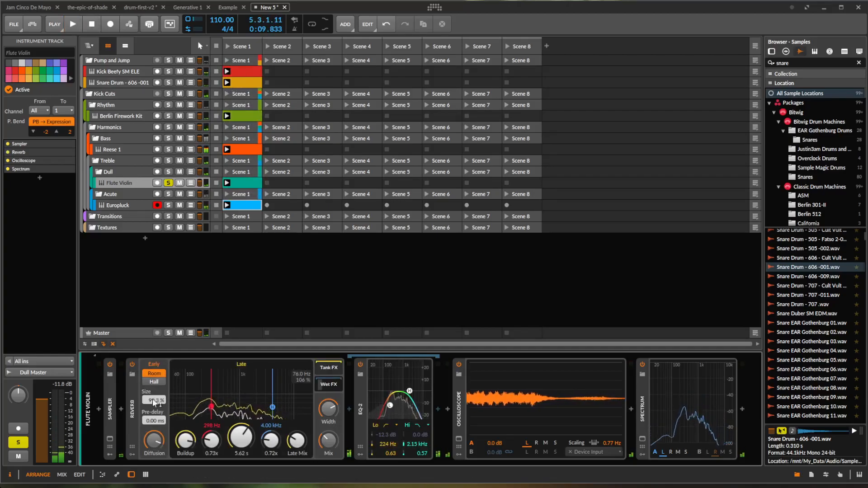
{"action": "left_click", "coordinate": [107, 391]}
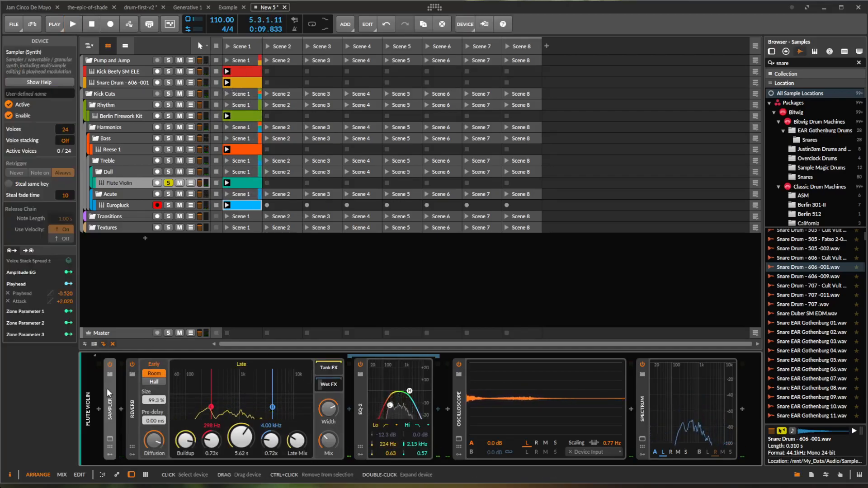
{"action": "double_click", "coordinate": [106, 389]}
{"action": "double_click", "coordinate": [107, 387]}
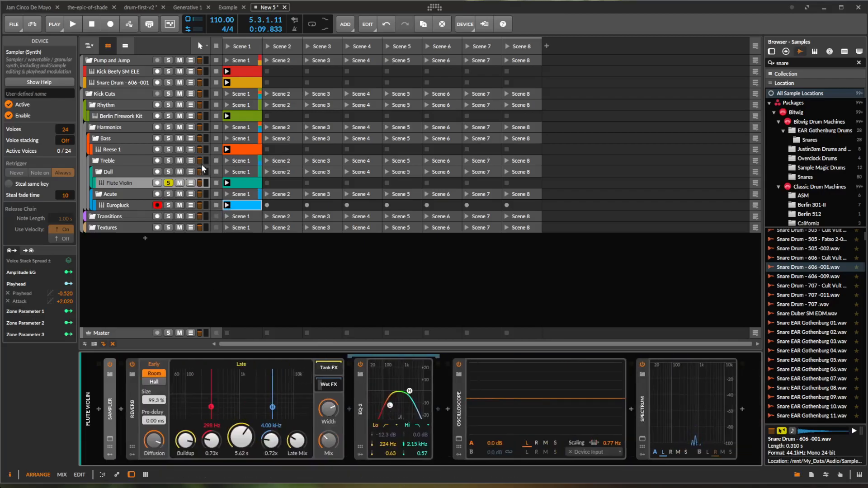
{"action": "left_click", "coordinate": [169, 183]}
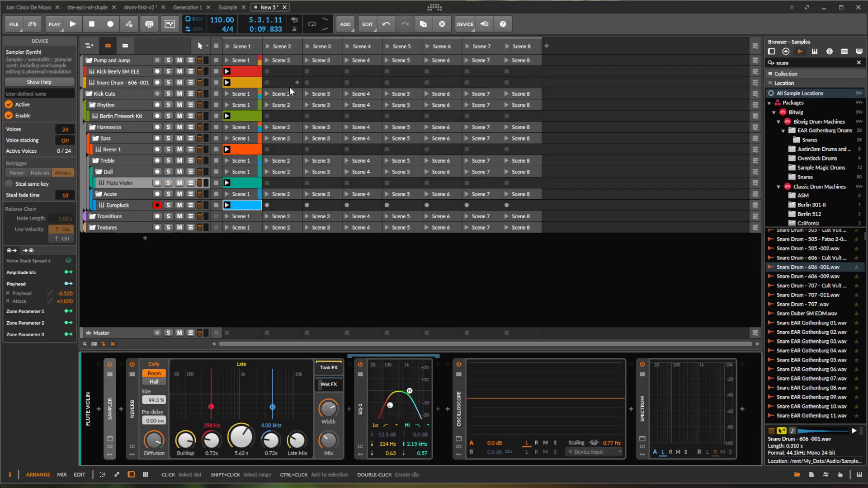
- Create an empty clip in Reese 1's Scene 2 slot and delete it
{"action": "left_click", "coordinate": [284, 150]}
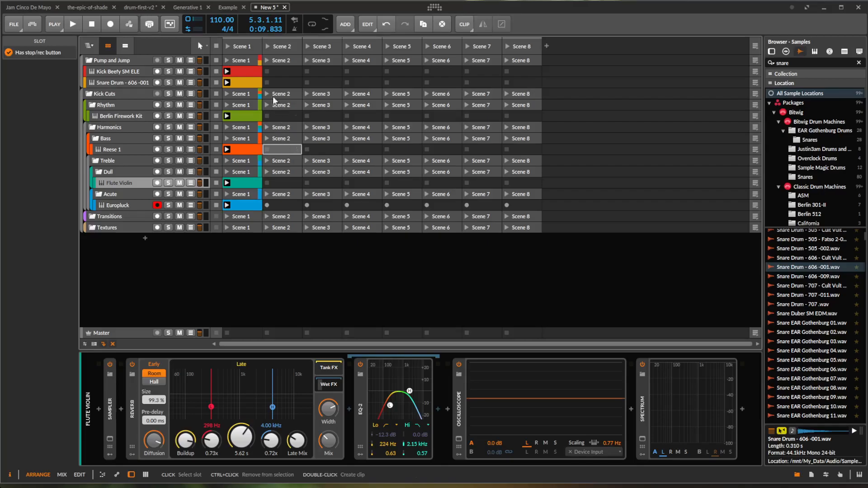
{"action": "double_click", "coordinate": [283, 149]}
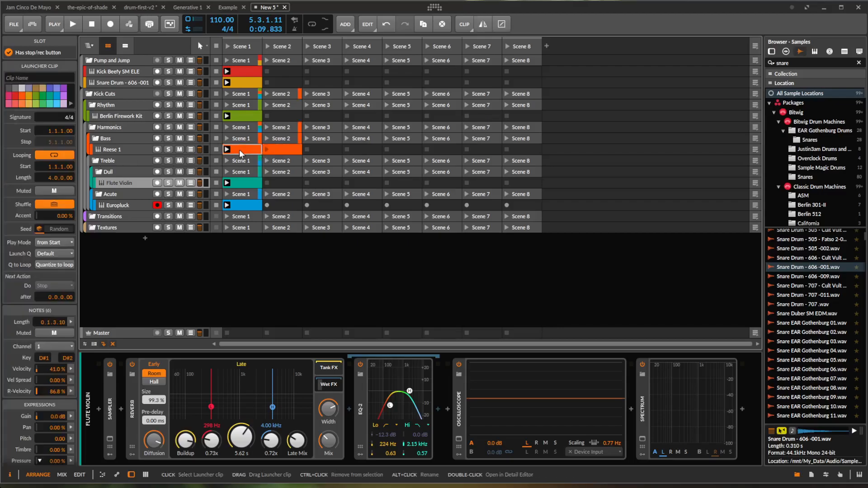
{"action": "key", "text": "Delete"}
- Arm the Reese 1 track for recording and disarm Europluck
{"action": "left_click", "coordinate": [139, 149]}
{"action": "left_click", "coordinate": [157, 149]}
{"action": "left_click", "coordinate": [158, 205]}
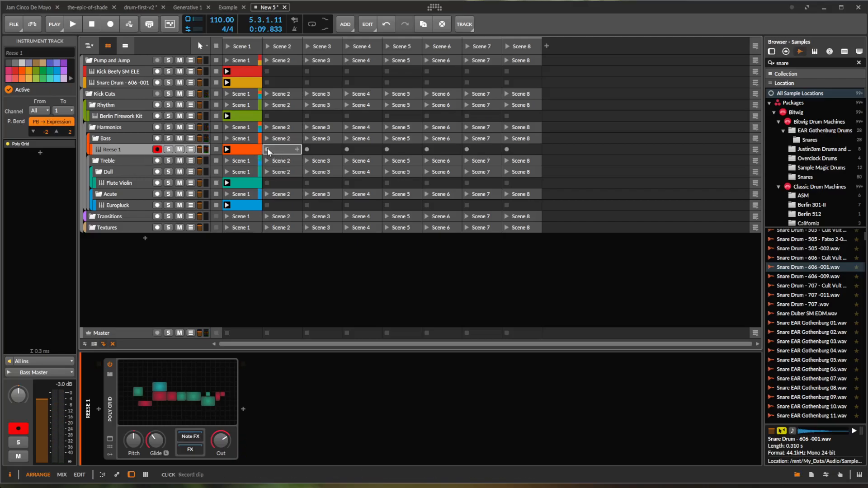
- Start playback, record a four-bar clip into Reese 1's Scene 2 slot, and select the looping clip
{"action": "key", "text": "space"}
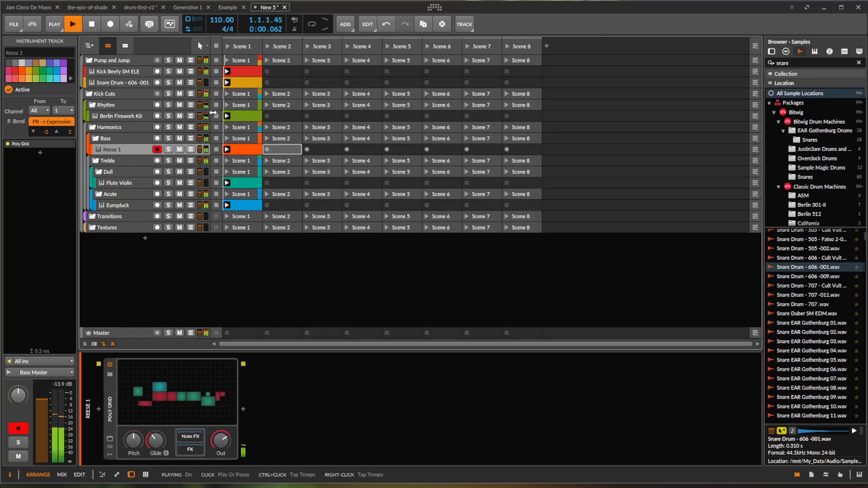
{"action": "left_click", "coordinate": [266, 149]}
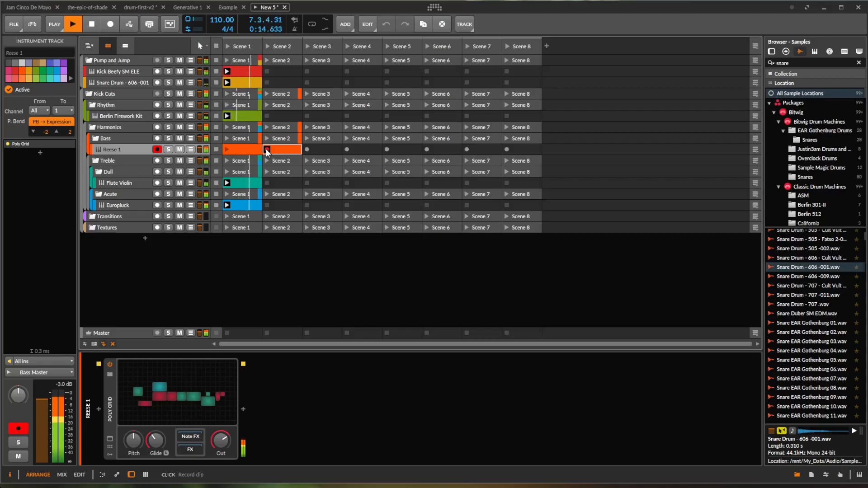
{"action": "left_click", "coordinate": [266, 148]}
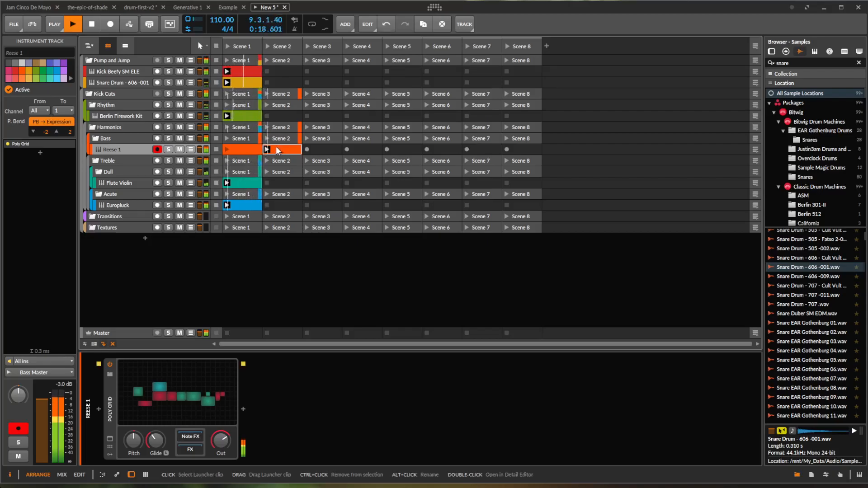
{"action": "left_click", "coordinate": [278, 151]}
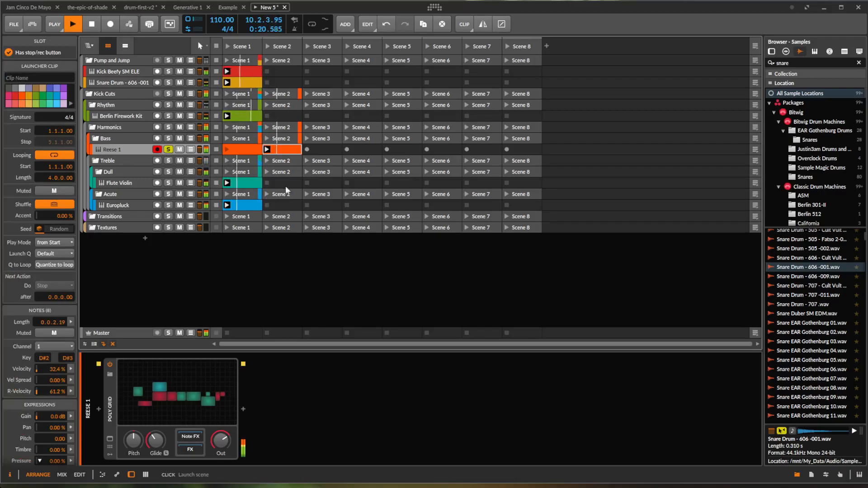
- Open Reese 1's Scene 2 clip in the note editor and transpose all its notes down one octave
{"action": "left_click", "coordinate": [137, 336]}
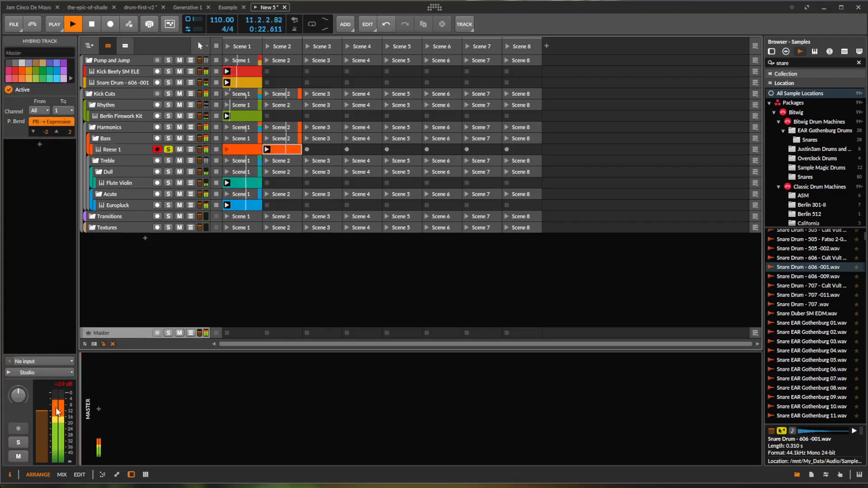
{"action": "left_click", "coordinate": [285, 154]}
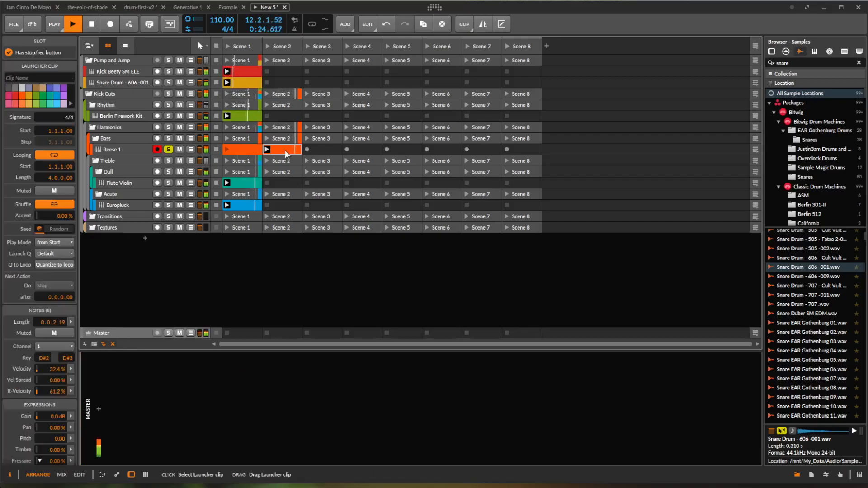
{"action": "double_click", "coordinate": [285, 154]}
{"action": "left_click", "coordinate": [569, 408]}
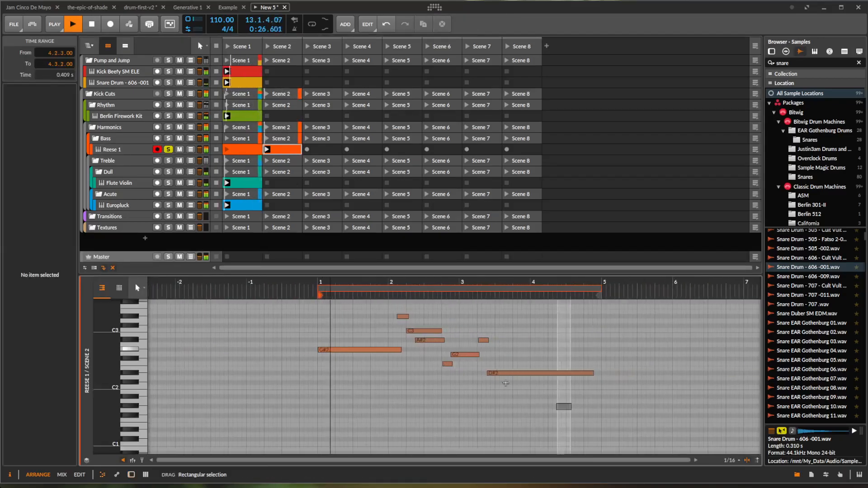
{"action": "left_click_drag", "start_coordinate": [547, 399], "coordinate": [298, 303]}
{"action": "key", "text": "shift+Down"}
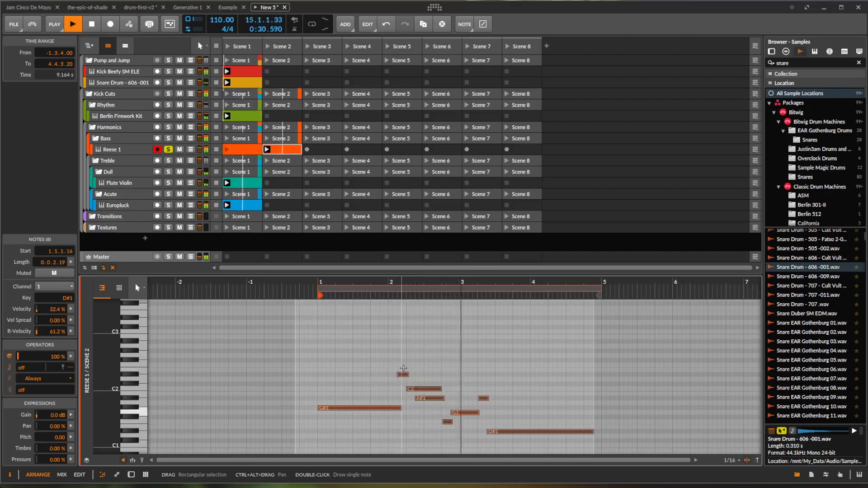
- Quantize the selected Reese 1 notes and stop playback
{"action": "key", "text": "q"}
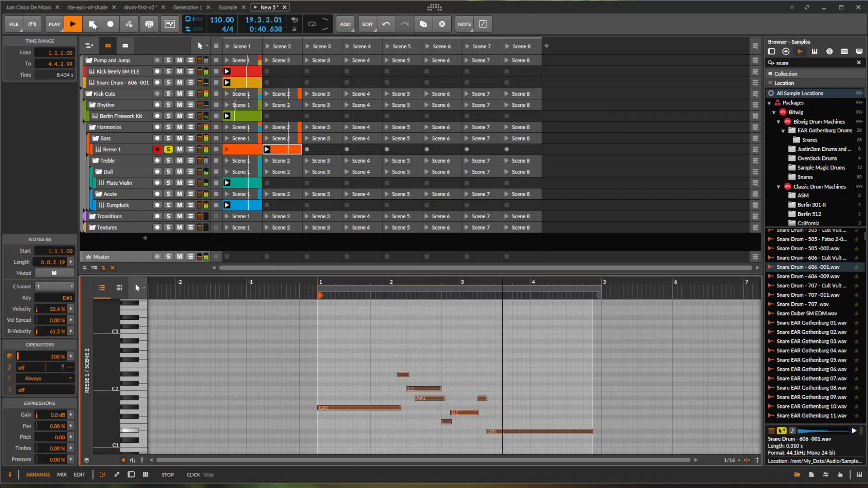
{"action": "left_click", "coordinate": [92, 25]}
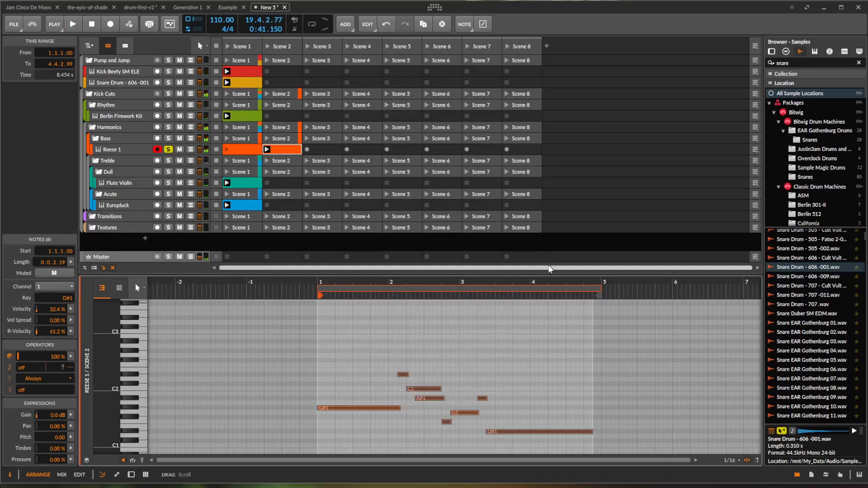
- Clear Reese 1's solo and show the arranger timeline beside a launcher narrowed to four scenes, with the browser closed
{"action": "left_click_drag", "start_coordinate": [551, 275], "coordinate": [551, 326]}
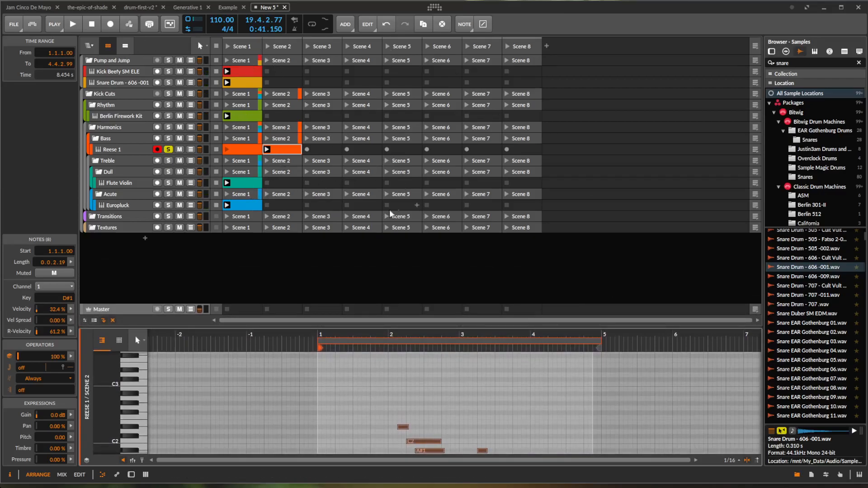
{"action": "left_click", "coordinate": [169, 150]}
{"action": "left_click", "coordinate": [125, 46]}
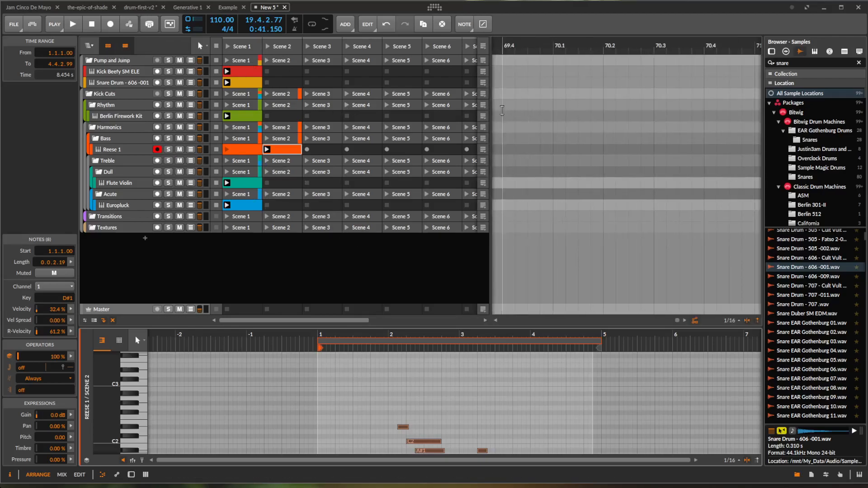
{"action": "left_click_drag", "start_coordinate": [490, 111], "coordinate": [390, 127]}
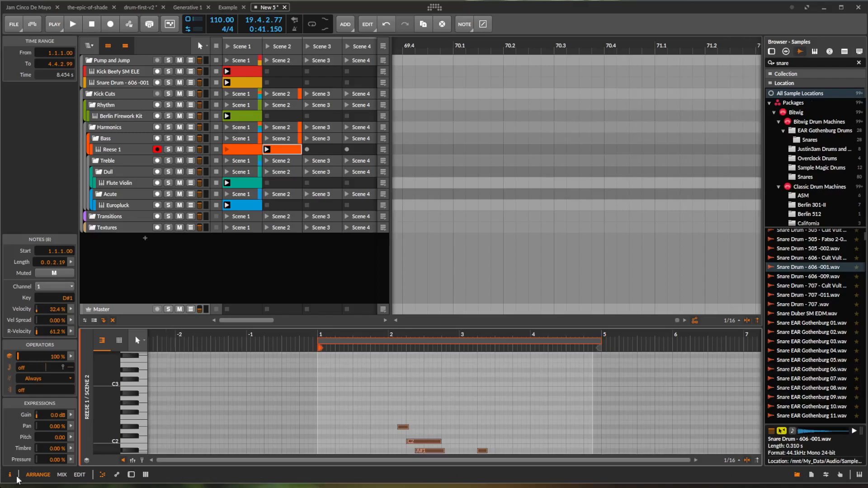
{"action": "left_click", "coordinate": [797, 475]}
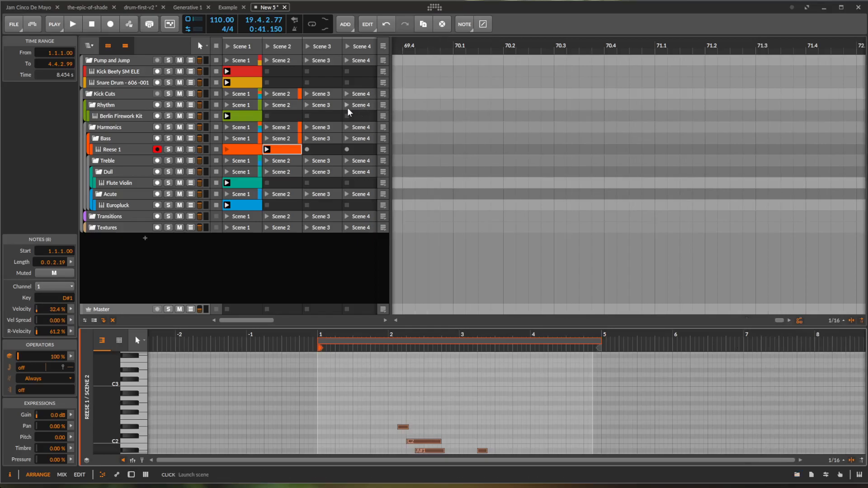
- Toggle the note editor and the browser on and off repeatedly, leaving both hidden
{"action": "key", "text": "e"}
{"action": "key", "text": "e"}
{"action": "key", "text": "e"}
{"action": "key", "text": "b"}
{"action": "key", "text": "b"}
{"action": "key", "text": "b"}
{"action": "key", "text": "b"}
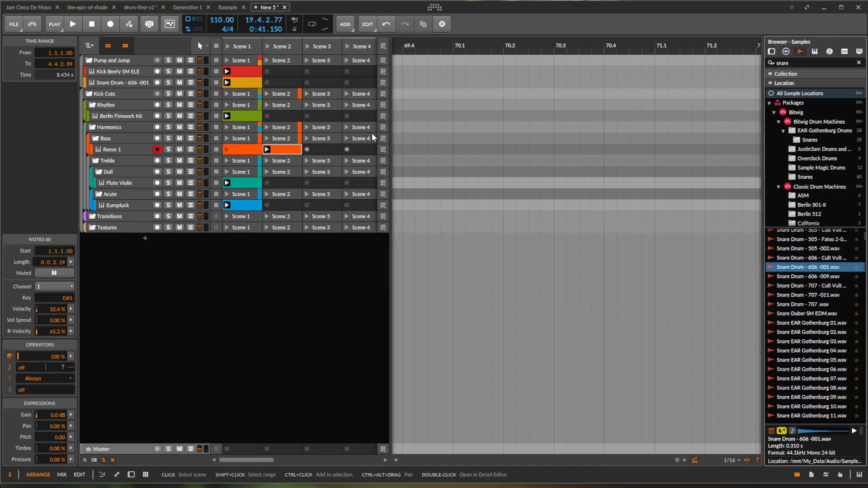
{"action": "key", "text": "e"}
{"action": "key", "text": "e"}
- Examine the keyboard shortcut mappings in the settings and close them
{"action": "key", "text": "ctrl+comma"}
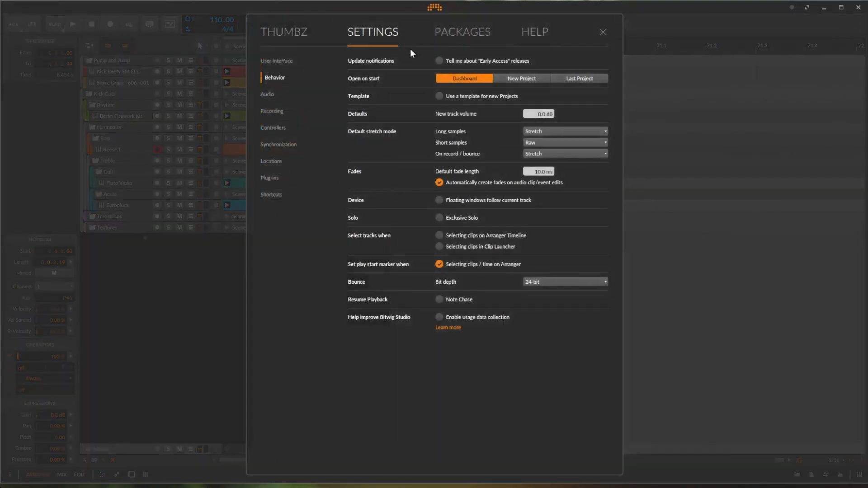
{"action": "left_click", "coordinate": [273, 195]}
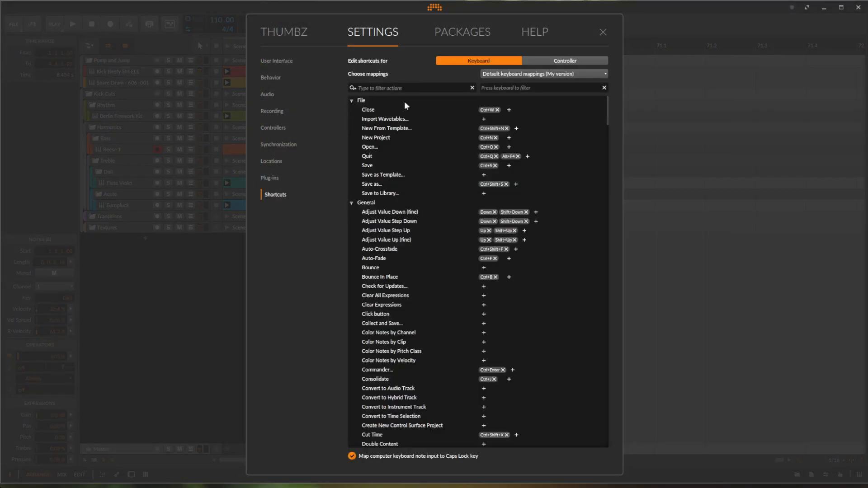
{"action": "left_click", "coordinate": [603, 34]}
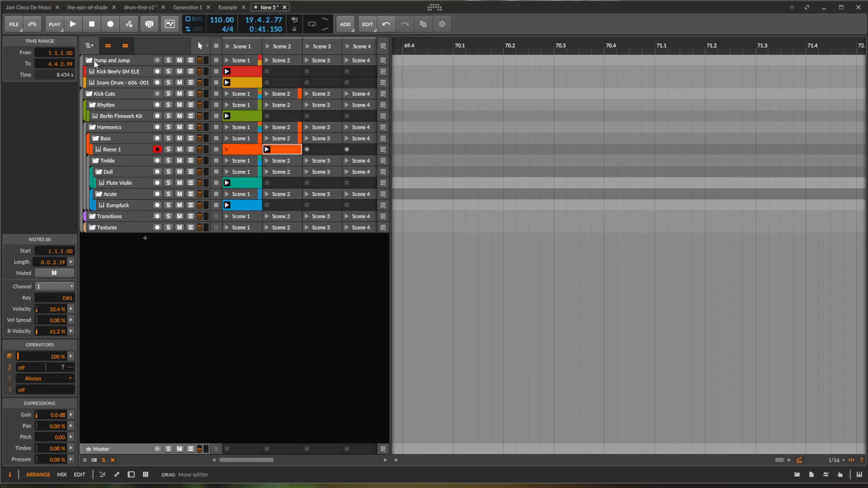
- Insert an EQ-2 device on the Kick Cuts group track
{"action": "left_click", "coordinate": [120, 94]}
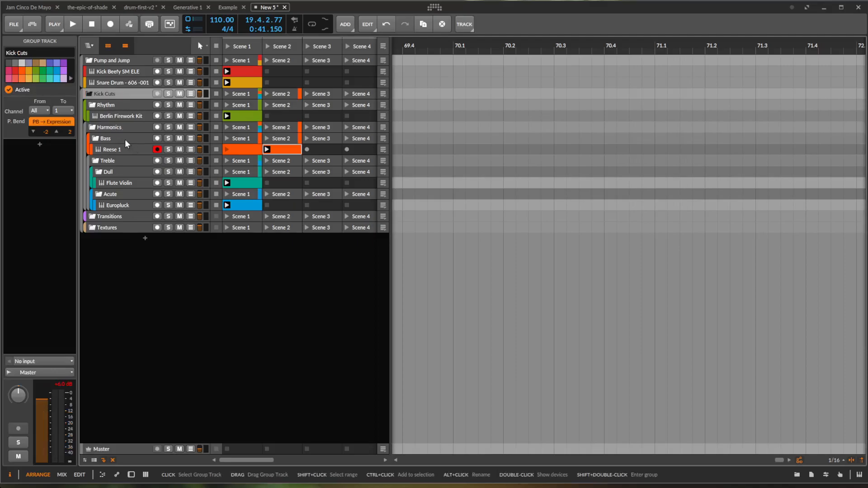
{"action": "double_click", "coordinate": [119, 94]}
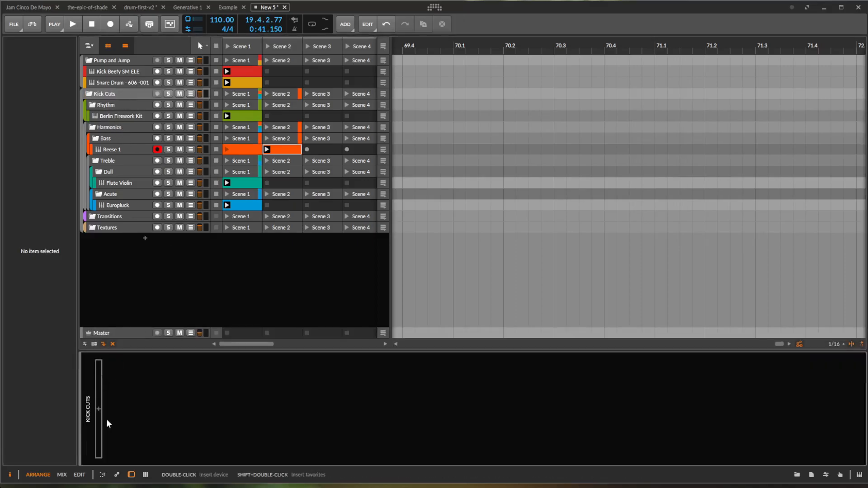
{"action": "left_click", "coordinate": [98, 409]}
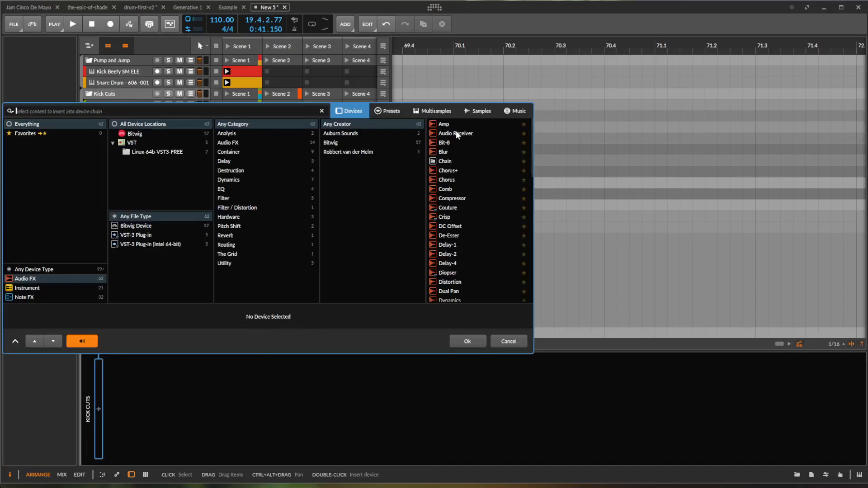
{"action": "scroll", "coordinate": [470, 174], "scroll_direction": "down", "scroll_amount": 8}
{"action": "scroll", "coordinate": [463, 197], "scroll_direction": "up", "scroll_amount": 5}
{"action": "left_click", "coordinate": [453, 184]}
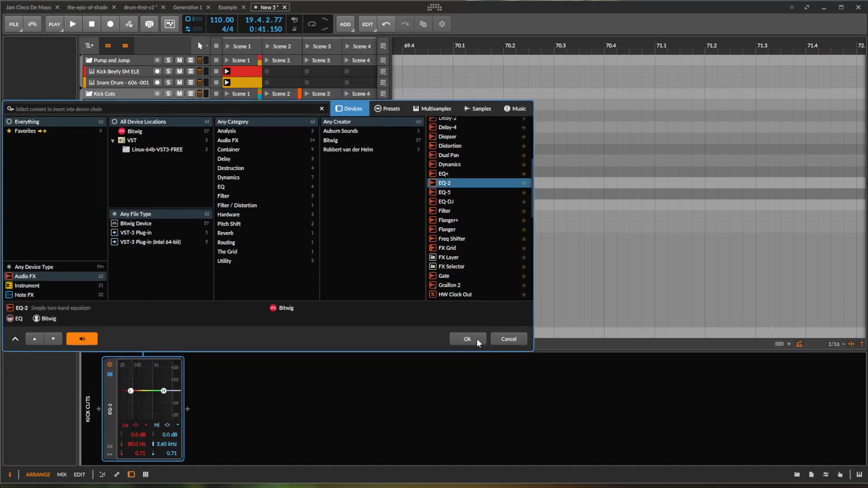
{"action": "left_click", "coordinate": [467, 339]}
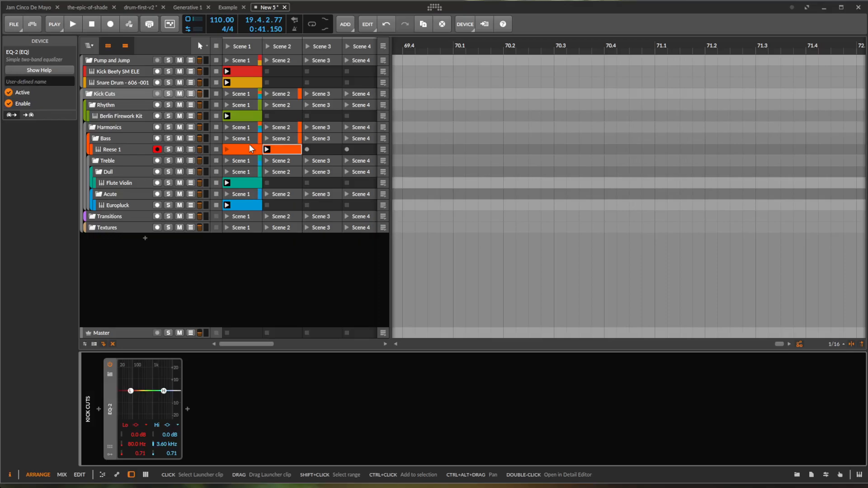
{"action": "left_click", "coordinate": [109, 375]}
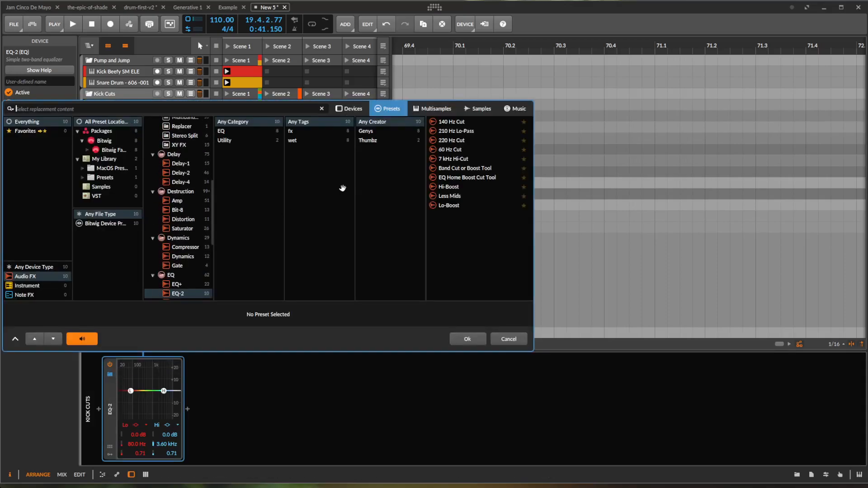
{"action": "left_click", "coordinate": [507, 339]}
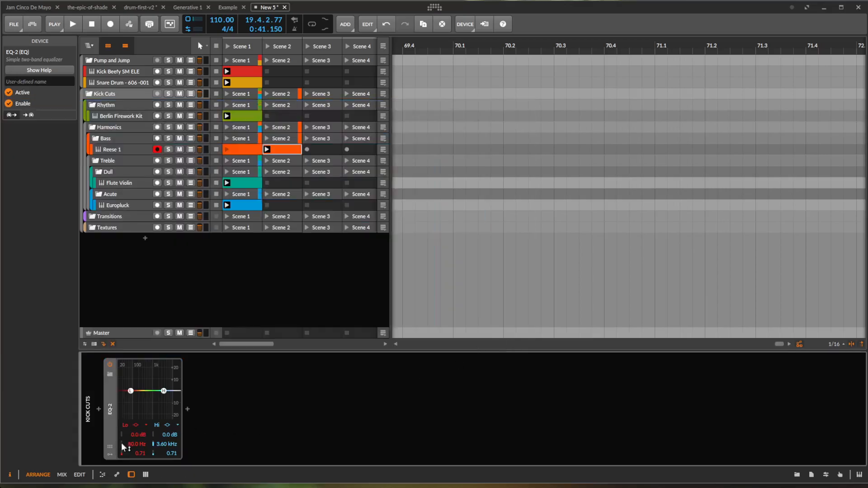
{"action": "left_click", "coordinate": [110, 447]}
{"action": "left_click", "coordinate": [110, 446]}
- Add an Audio Sidechain modulator to the EQ-2 and set its source to Kick Beefy SM ELE (POST)
{"action": "left_click", "coordinate": [109, 455]}
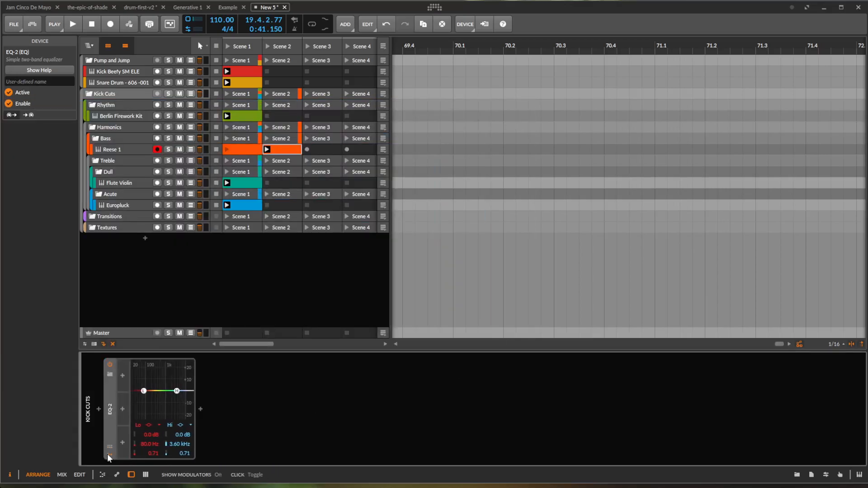
{"action": "left_click", "coordinate": [125, 377]}
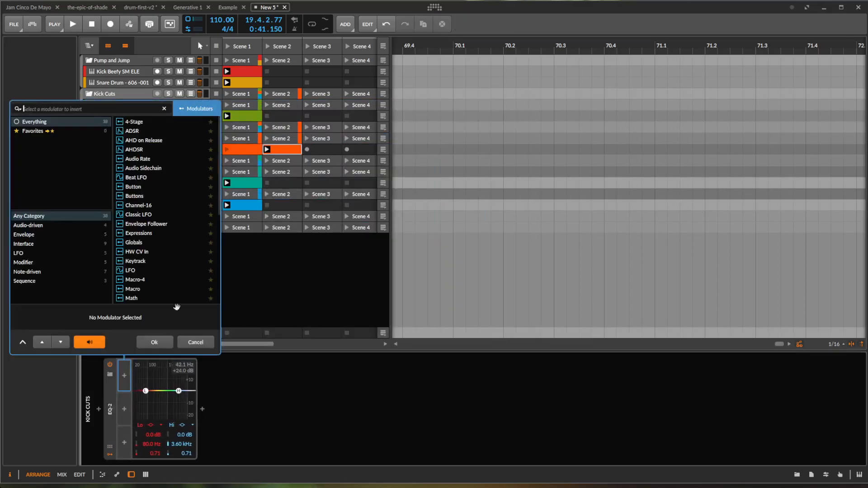
{"action": "left_click", "coordinate": [151, 167]}
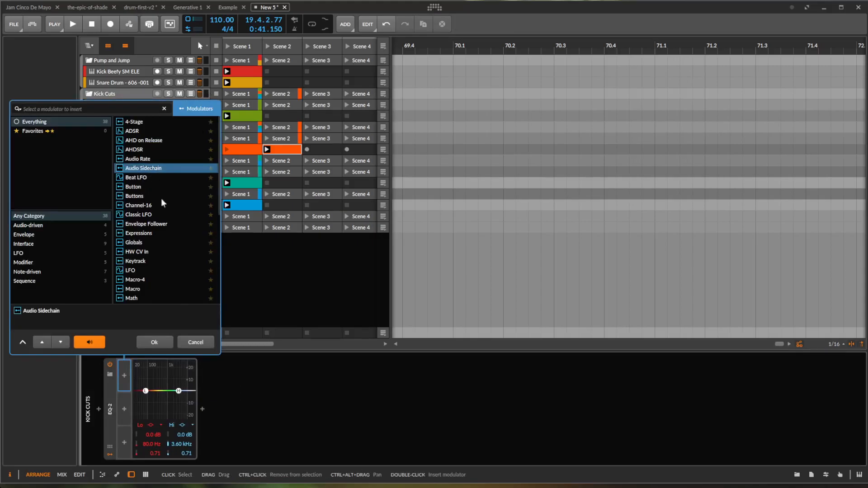
{"action": "left_click", "coordinate": [154, 342]}
{"action": "left_click", "coordinate": [198, 375]}
{"action": "mouse_move", "coordinate": [208, 409]}
{"action": "mouse_move", "coordinate": [287, 417]}
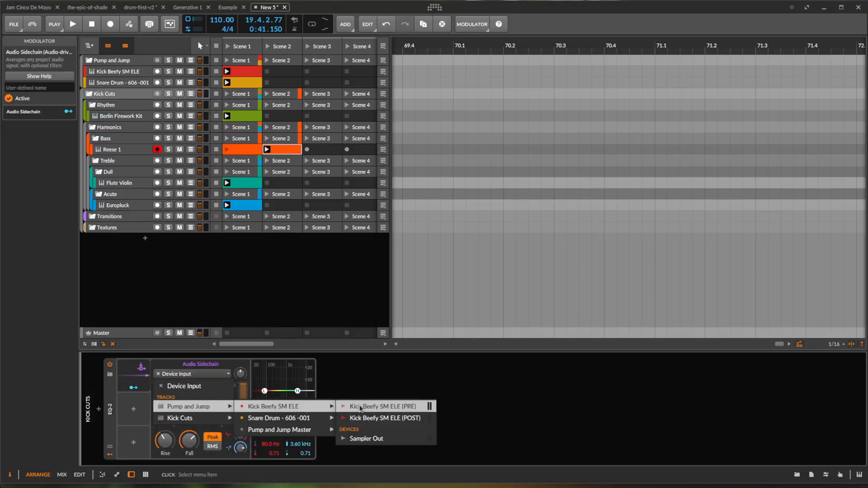
{"action": "left_click", "coordinate": [389, 417]}
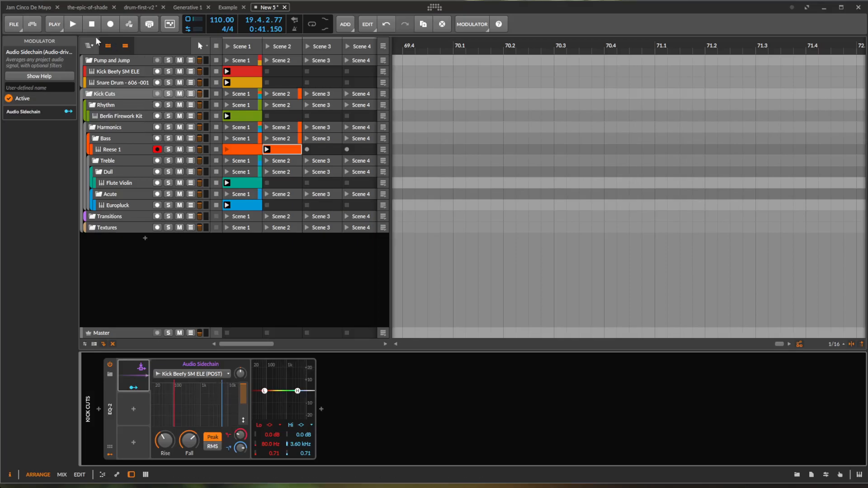
- Start playback and lower the Audio Sidechain's low-cut and high-cut filters to isolate the kick's low frequencies
{"action": "left_click", "coordinate": [73, 24]}
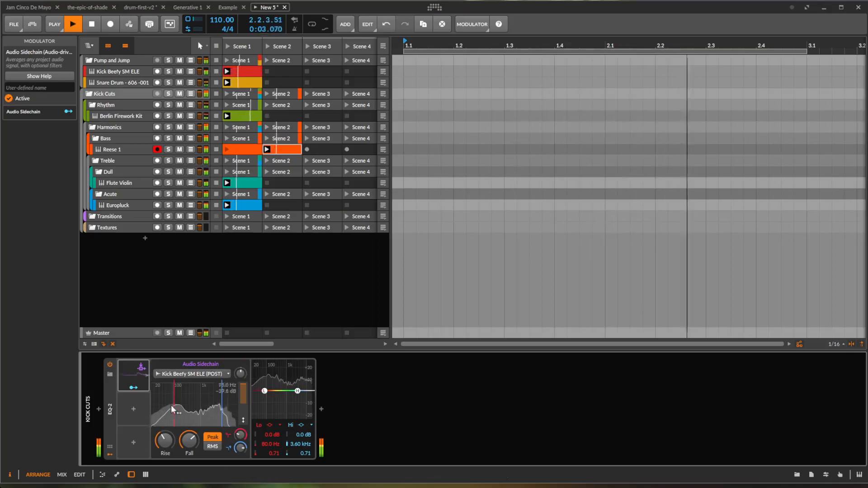
{"action": "left_click_drag", "start_coordinate": [173, 403], "coordinate": [158, 403]}
{"action": "left_click_drag", "start_coordinate": [220, 401], "coordinate": [185, 401]}
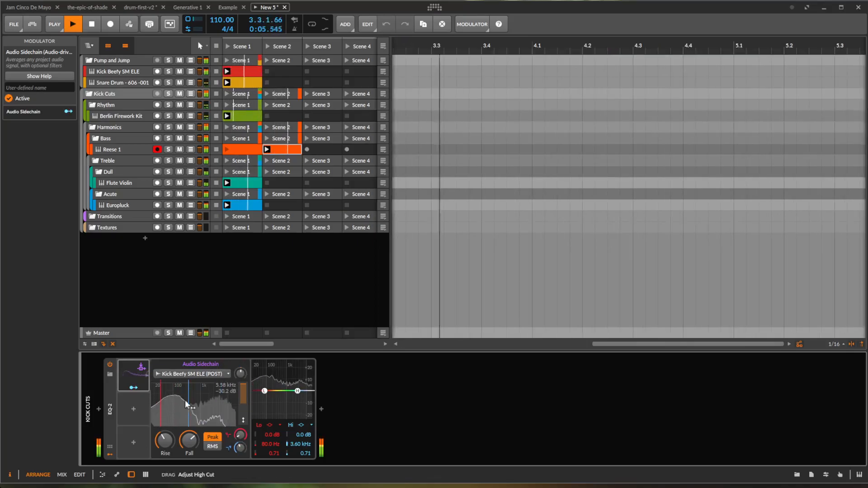
- Set the EQ-2's low band to High-pass (4-pole) and its frequency to 20.0 Hz
{"action": "left_click", "coordinate": [134, 387]}
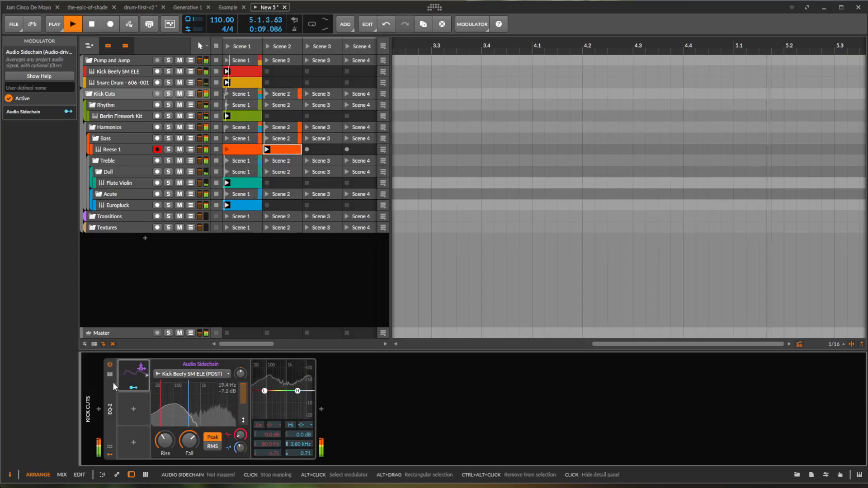
{"action": "left_click", "coordinate": [127, 388]}
{"action": "left_click", "coordinate": [269, 425]}
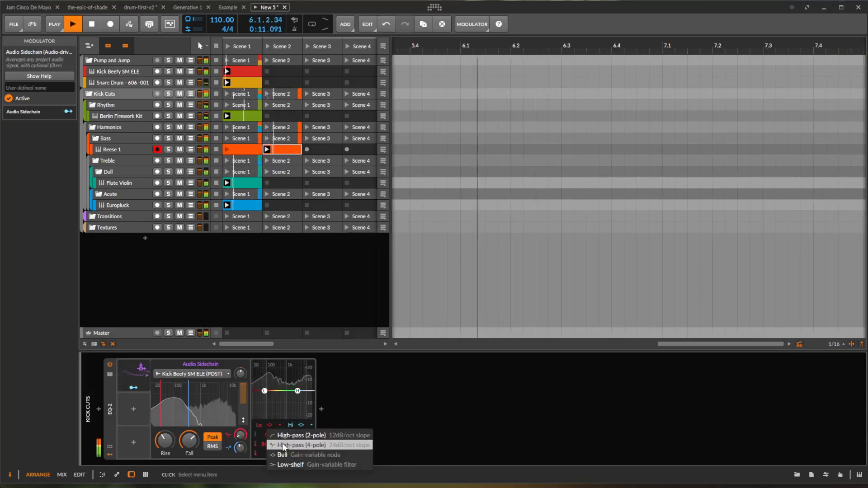
{"action": "left_click", "coordinate": [283, 444]}
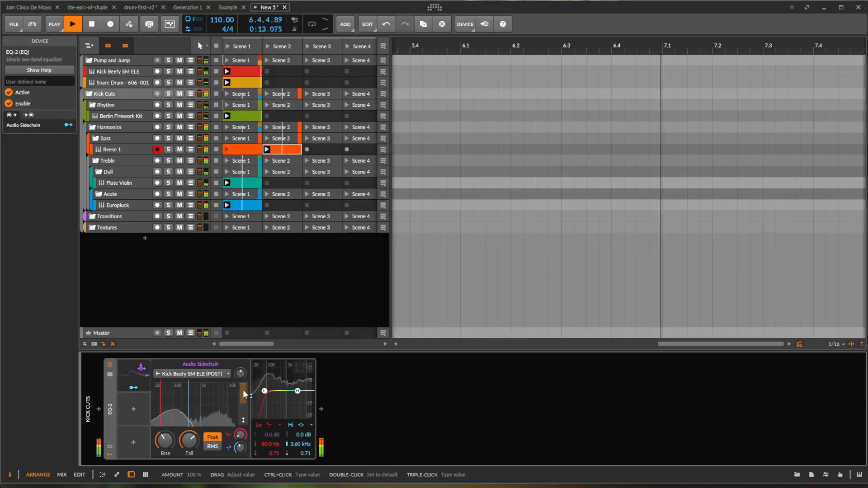
{"action": "left_click_drag", "start_coordinate": [271, 445], "coordinate": [270, 477]}
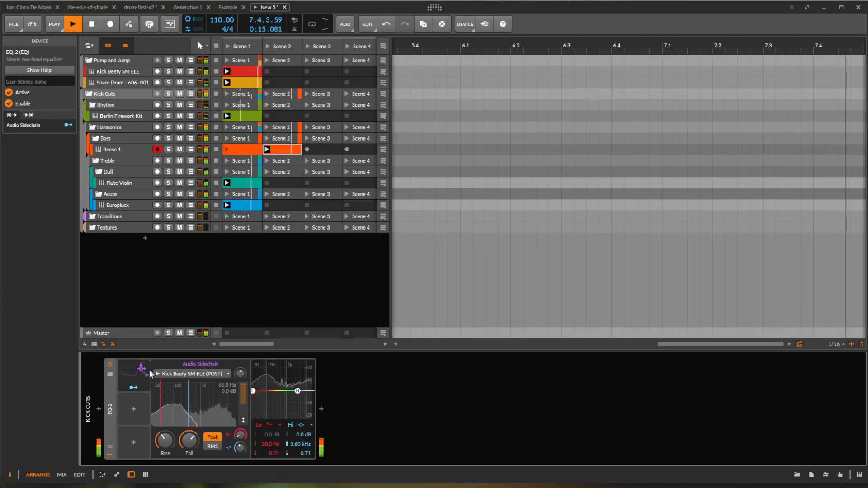
- Map the Audio Sidechain modulator to the EQ-2's Lo Freq with a modulation amount of +51.20
{"action": "left_click", "coordinate": [134, 389]}
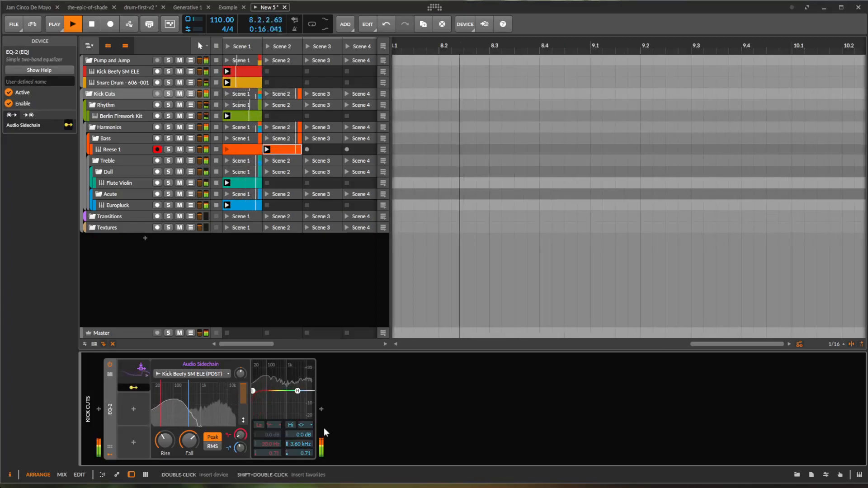
{"action": "left_click", "coordinate": [254, 392]}
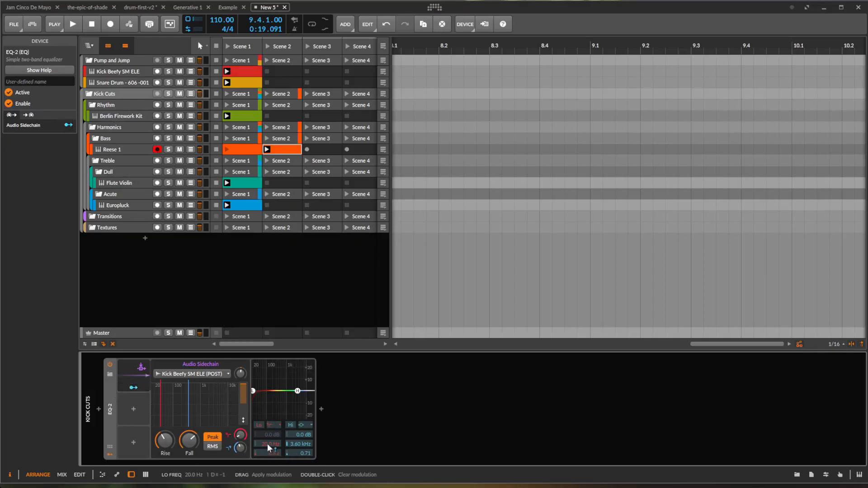
{"action": "left_click_drag", "start_coordinate": [268, 443], "coordinate": [267, 432]}
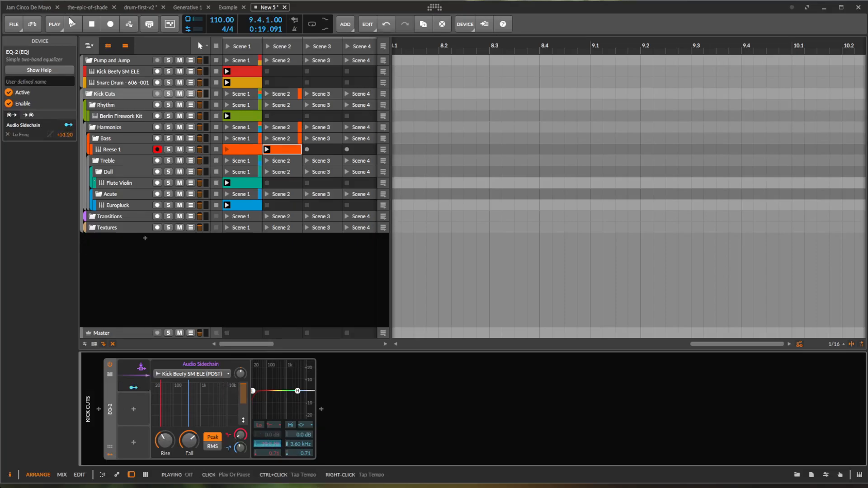
- Raise the Audio Sidechain's Lo Freq modulation amount to +83.30 during playback, and slightly adjust its Fall time
{"action": "left_click", "coordinate": [70, 20]}
{"action": "left_click_drag", "start_coordinate": [268, 446], "coordinate": [268, 431]}
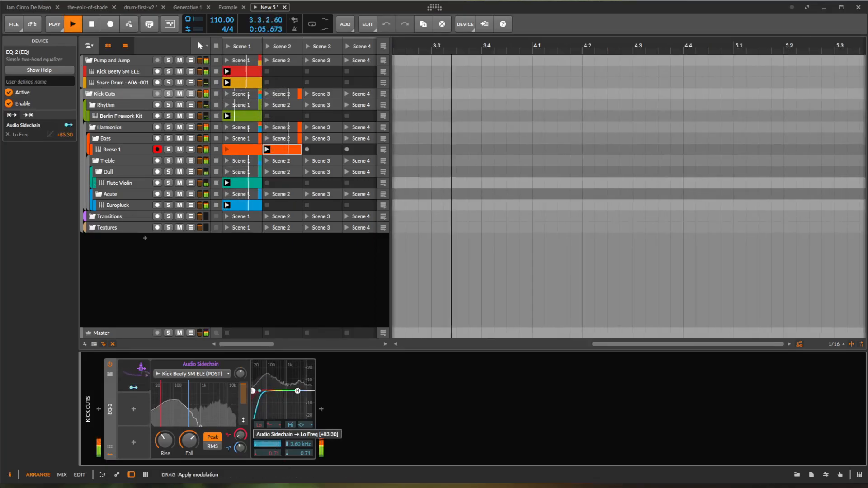
{"action": "left_click", "coordinate": [134, 388]}
{"action": "mouse_move", "coordinate": [189, 441]}
{"action": "left_mouse_down"}
{"action": "mouse_move", "coordinate": [189, 456]}
{"action": "mouse_move", "coordinate": [188, 435]}
{"action": "left_mouse_up"}
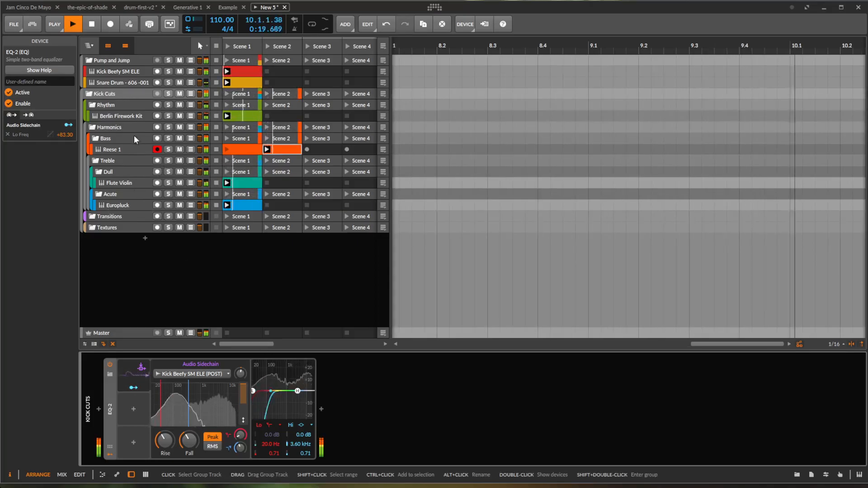
{"action": "key", "text": "space"}
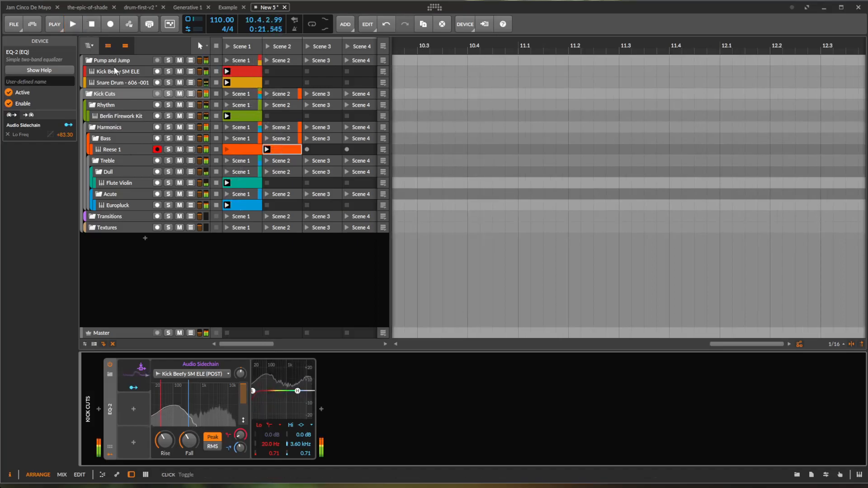
- Insert a Vocoder after the Sampler on the Kick Beefy SM ELE track
{"action": "left_click", "coordinate": [110, 128]}
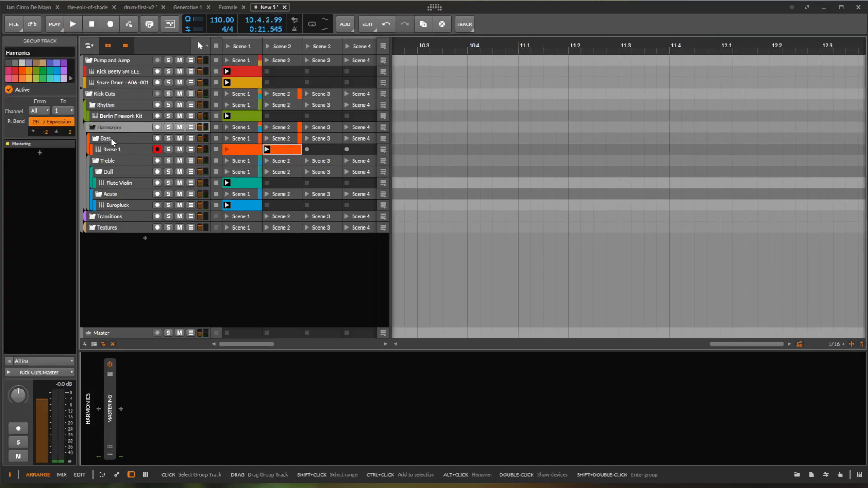
{"action": "left_click", "coordinate": [114, 74]}
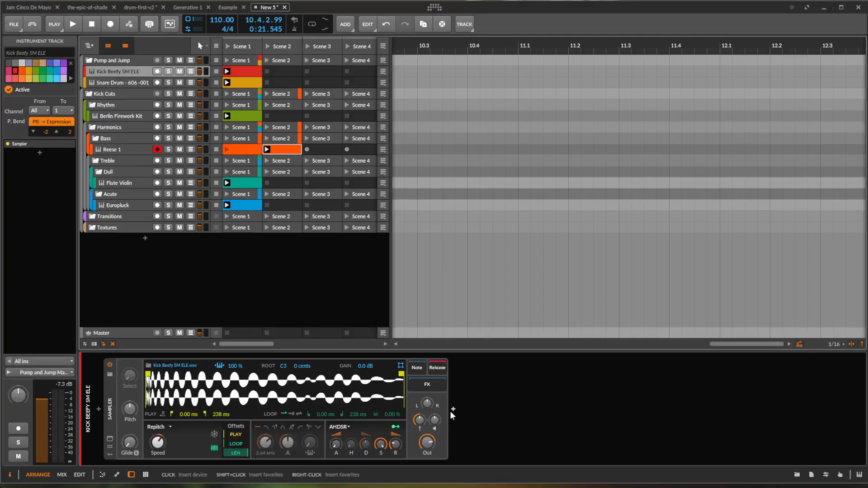
{"action": "left_click", "coordinate": [450, 413]}
{"action": "scroll", "coordinate": [657, 232], "scroll_direction": "down", "scroll_amount": 10}
{"action": "scroll", "coordinate": [649, 253], "scroll_direction": "down", "scroll_amount": 3}
{"action": "left_click", "coordinate": [631, 287]}
{"action": "left_click", "coordinate": [651, 340]}
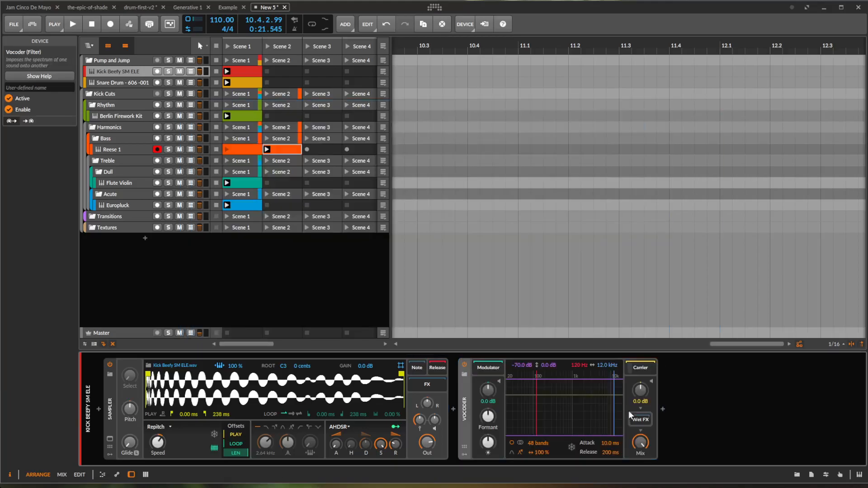
- Set the audio source of the Vocoder's carrier to the Bass group inside Kick Cuts > Harmonics
{"action": "left_click", "coordinate": [639, 370]}
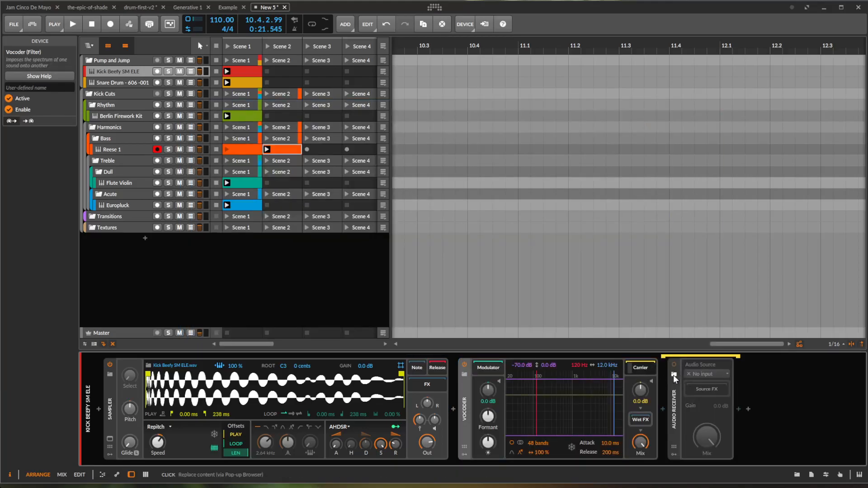
{"action": "left_click", "coordinate": [708, 374]}
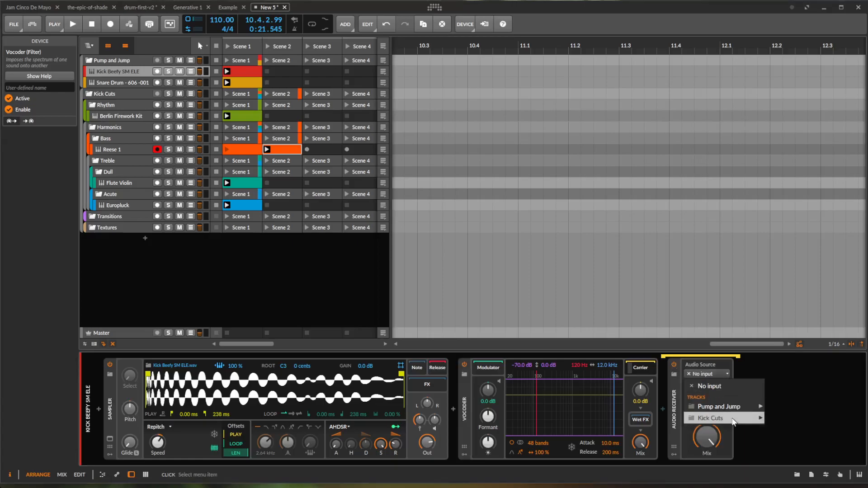
{"action": "mouse_move", "coordinate": [736, 422]}
{"action": "mouse_move", "coordinate": [788, 429]}
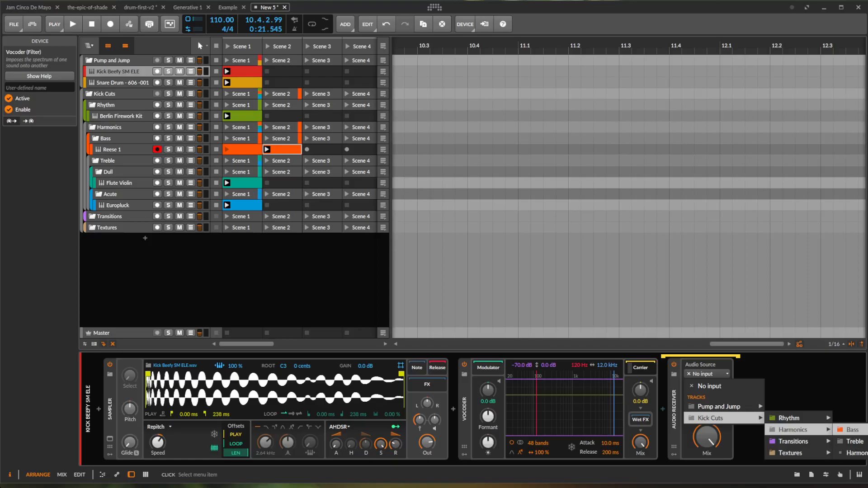
{"action": "left_click", "coordinate": [853, 430]}
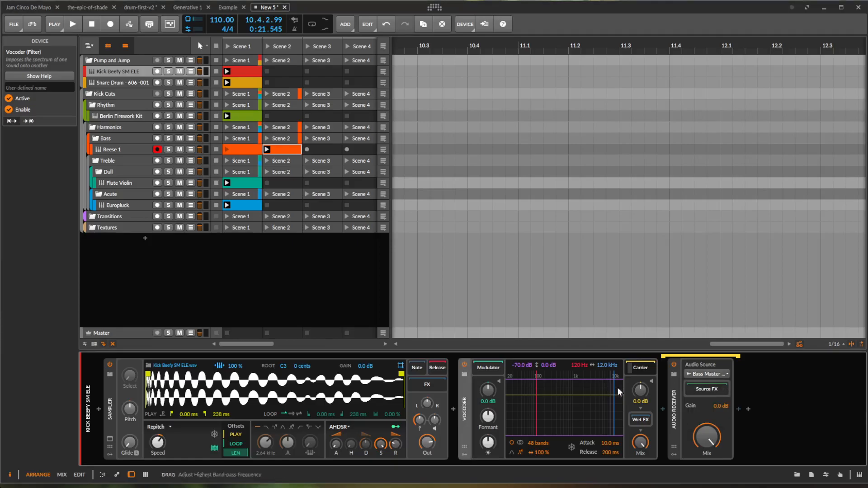
- Set the kick Vocoder's highest band frequency to 1.97 kHz, with 64 bands, 232 % bandwidth, 2.88 ms attack and 17.4 ms release
{"action": "left_click_drag", "start_coordinate": [615, 396], "coordinate": [583, 397]}
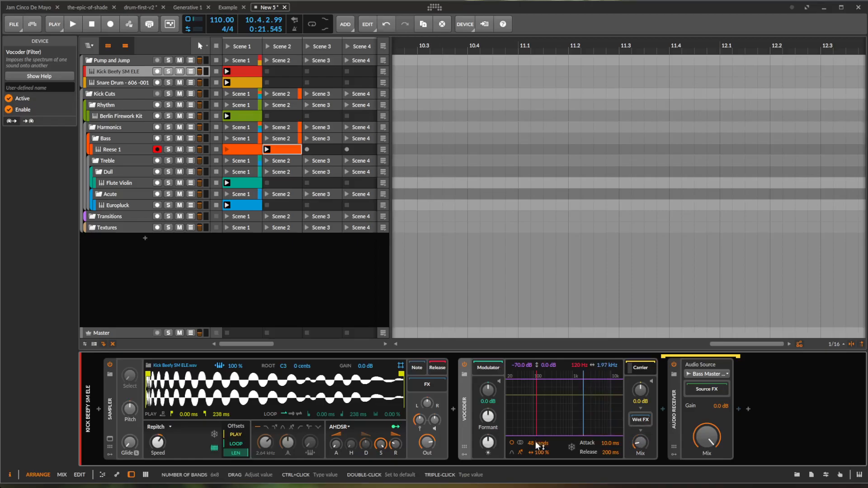
{"action": "left_click", "coordinate": [512, 452]}
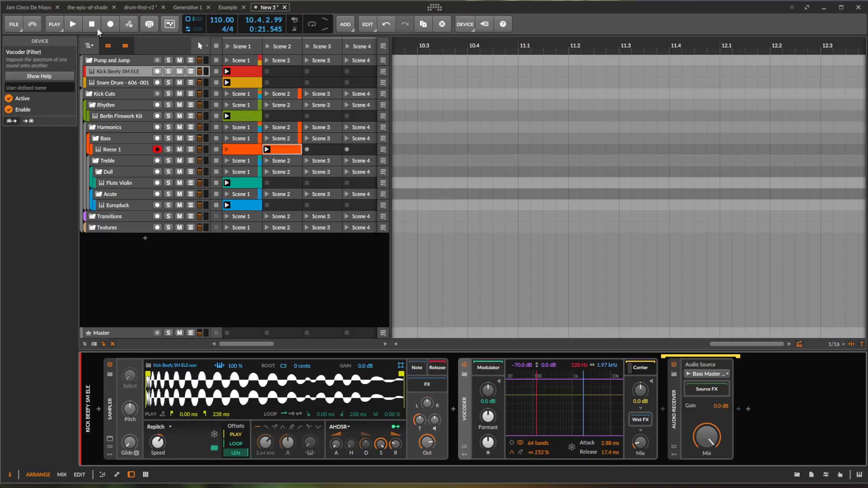
- Audition the soloed kick with the Vocoder's mix at 100 %, limiting its bands to 40.1–391 Hz and its carrier gain to -3.8 dB
{"action": "left_click", "coordinate": [69, 23]}
{"action": "left_click", "coordinate": [168, 71]}
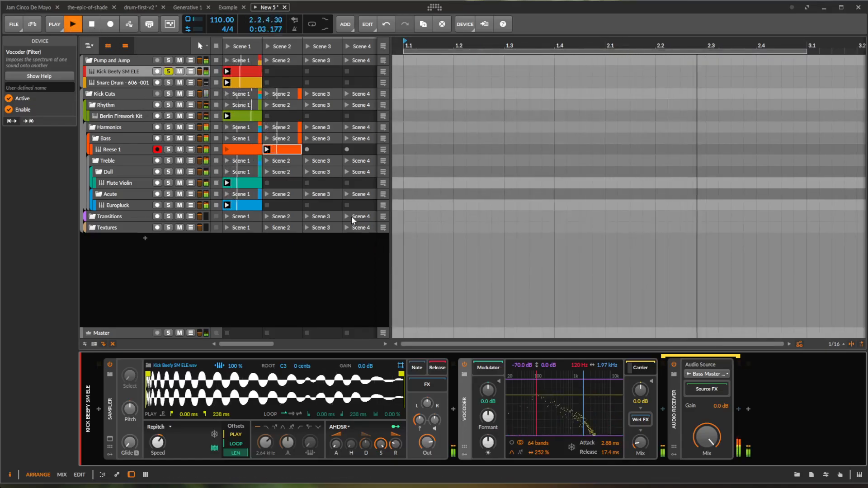
{"action": "left_click_drag", "start_coordinate": [640, 443], "coordinate": [640, 398]}
{"action": "left_click_drag", "start_coordinate": [582, 391], "coordinate": [558, 391]}
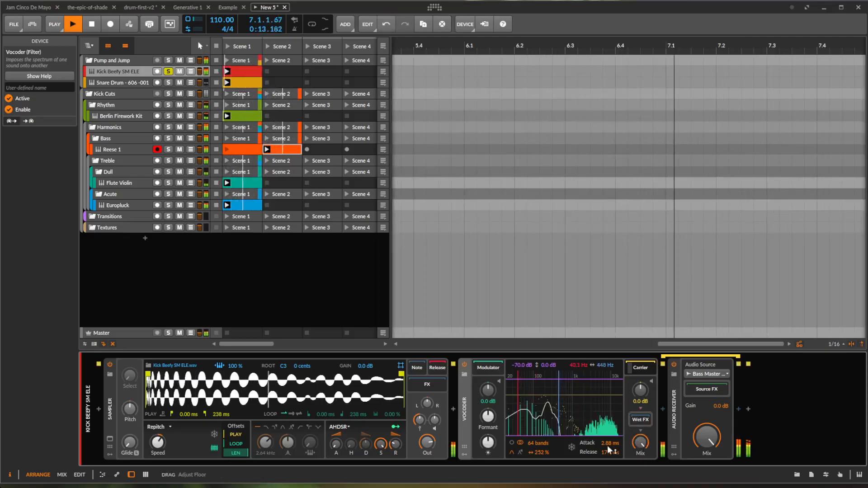
{"action": "mouse_move", "coordinate": [639, 391]}
{"action": "left_mouse_down"}
{"action": "mouse_move", "coordinate": [649, 410]}
{"action": "mouse_move", "coordinate": [651, 382]}
{"action": "mouse_move", "coordinate": [645, 423]}
{"action": "mouse_move", "coordinate": [643, 393]}
{"action": "left_mouse_up"}
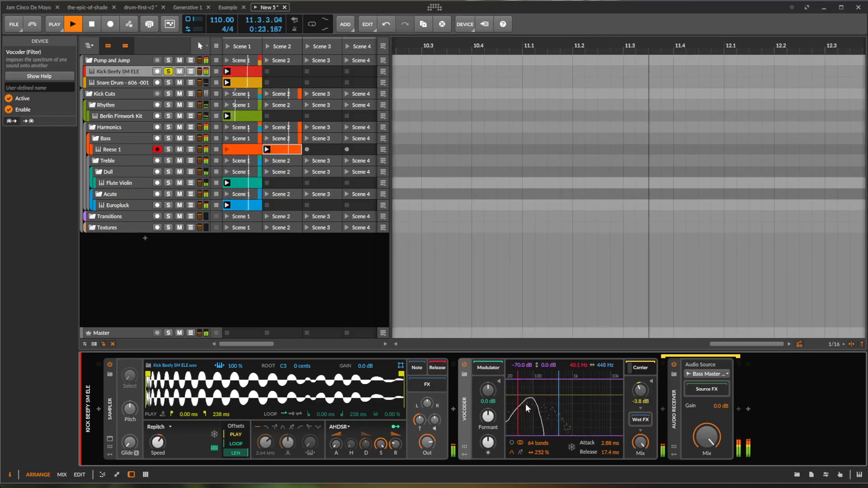
{"action": "left_click_drag", "start_coordinate": [561, 393], "coordinate": [557, 397]}
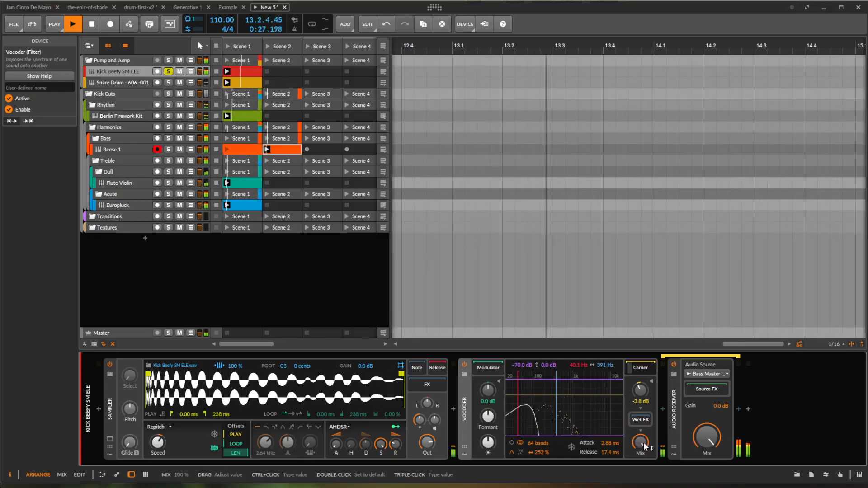
- Lower the kick Vocoder's mix to a subtle amount and take the kick track out of solo
{"action": "left_click_drag", "start_coordinate": [642, 439], "coordinate": [641, 474]}
{"action": "left_click_drag", "start_coordinate": [640, 443], "coordinate": [641, 439]}
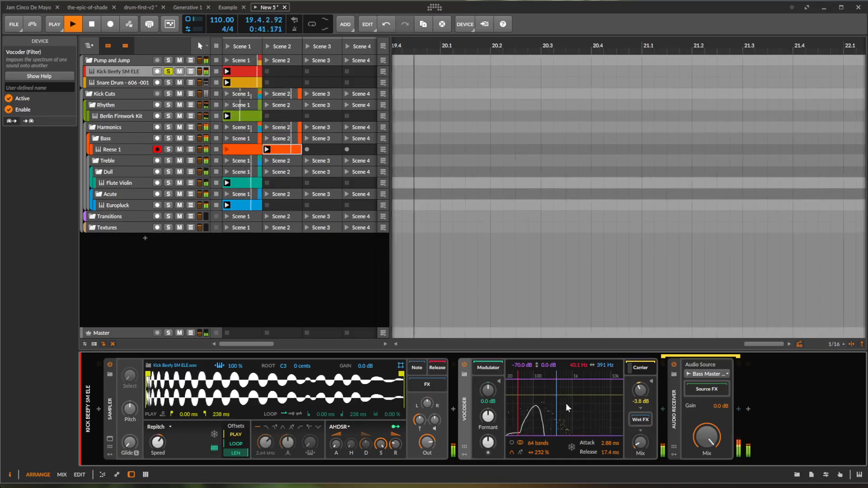
{"action": "left_click", "coordinate": [169, 71]}
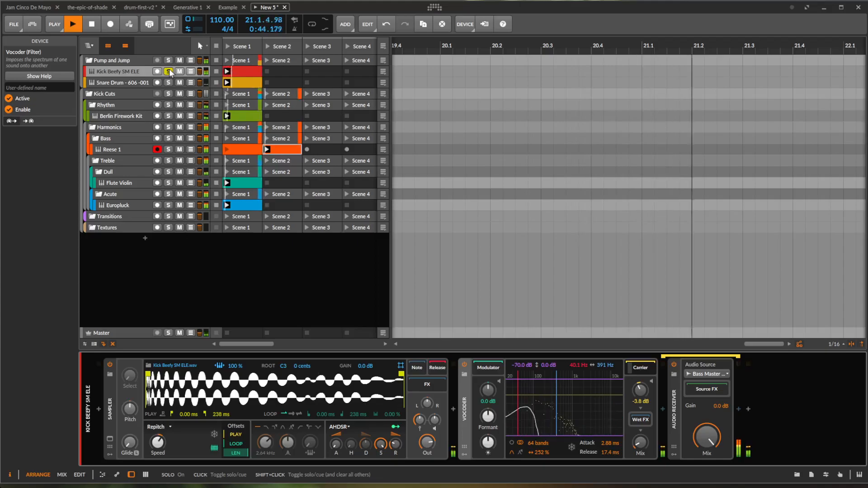
- Solo the Berlin Firework Kit track and insert a Vocoder after its Delay-2
{"action": "left_click", "coordinate": [168, 116]}
{"action": "left_click", "coordinate": [580, 409]}
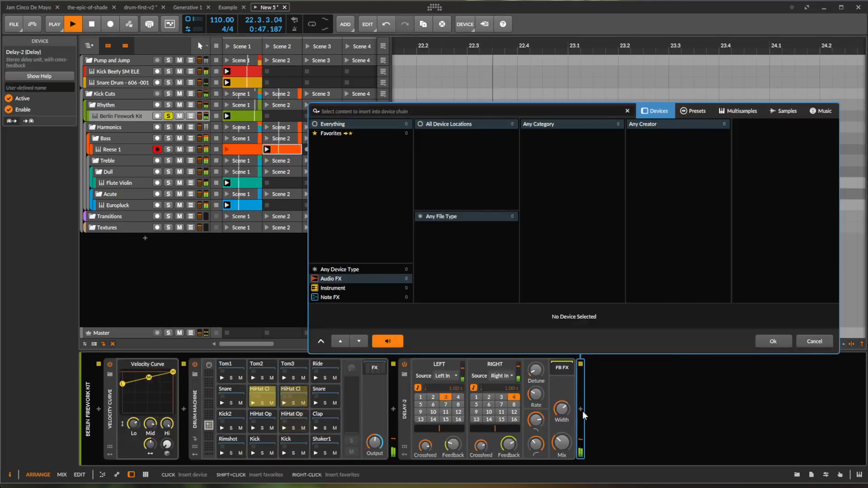
{"action": "scroll", "coordinate": [768, 233], "scroll_direction": "down", "scroll_amount": 10}
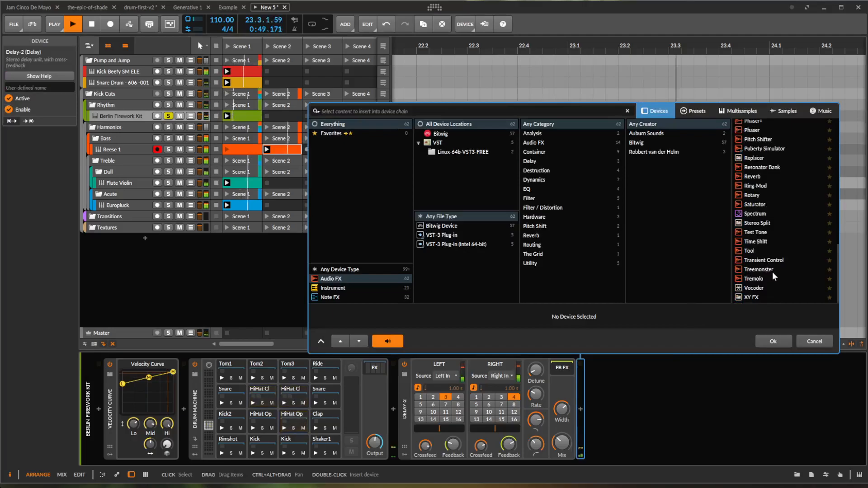
{"action": "left_click", "coordinate": [760, 287]}
{"action": "left_click", "coordinate": [781, 339]}
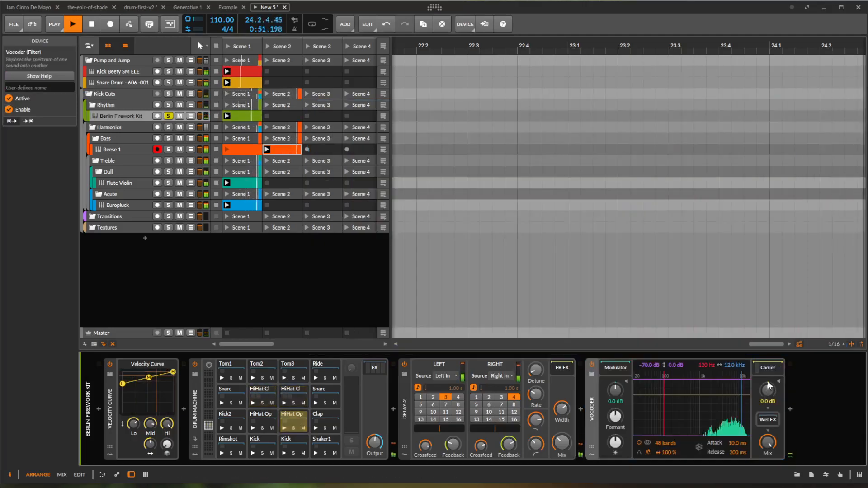
- Set the audio source of the Berlin Firework Kit Vocoder's carrier to Treble Master
{"action": "left_click", "coordinate": [773, 369]}
{"action": "left_click", "coordinate": [816, 375]}
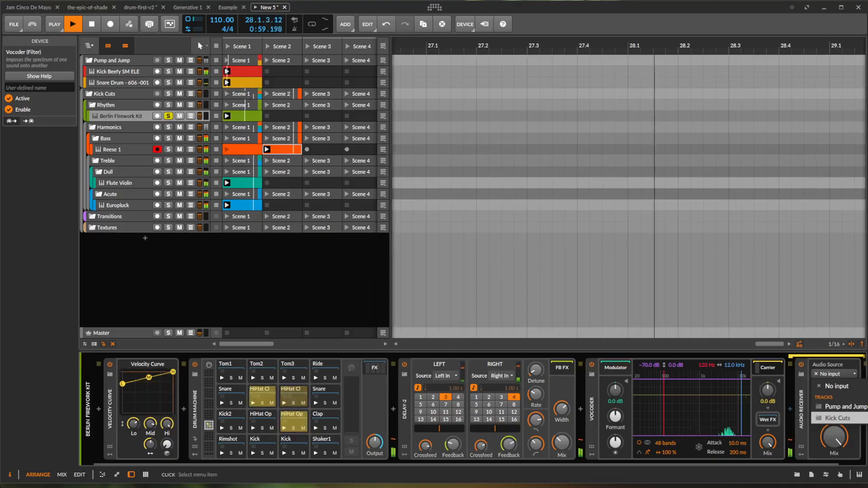
{"action": "left_click", "coordinate": [866, 418]}
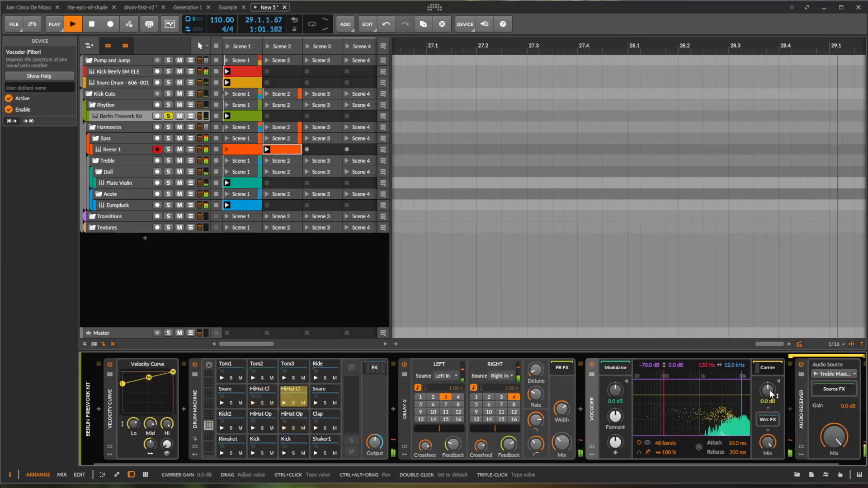
- Set the Vocoder's carrier gain to +20.0 dB, bands to 794 Hz–19.9 kHz and receiver gain to +18.1 dB, then lower its mix and collapse it
{"action": "left_click_drag", "start_coordinate": [767, 391], "coordinate": [768, 360]}
{"action": "left_click_drag", "start_coordinate": [663, 406], "coordinate": [770, 383]}
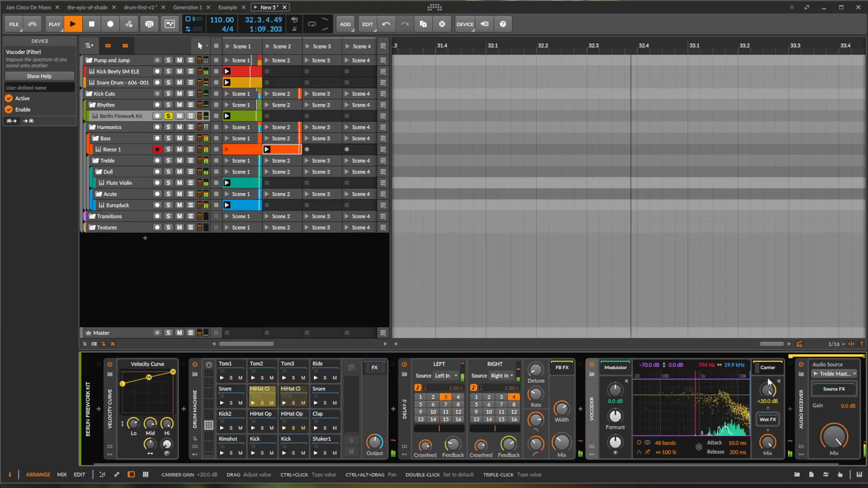
{"action": "left_click_drag", "start_coordinate": [838, 424], "coordinate": [837, 404]}
{"action": "left_click_drag", "start_coordinate": [768, 442], "coordinate": [768, 434]}
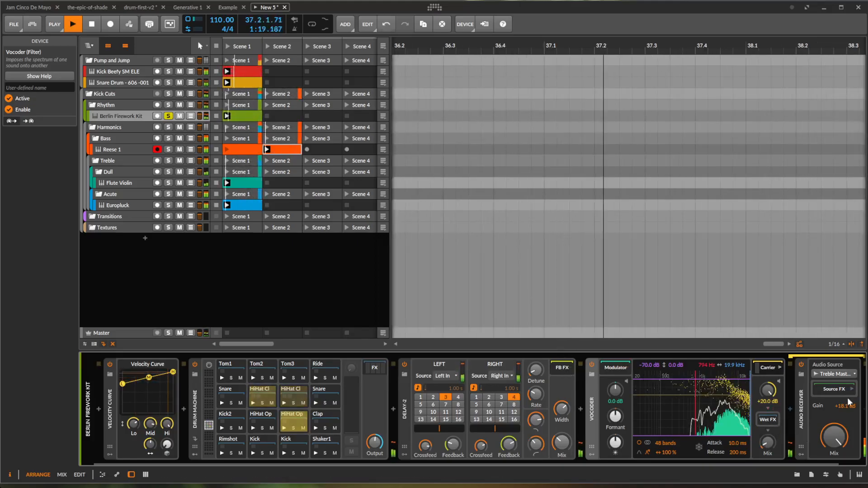
{"action": "double_click", "coordinate": [596, 389]}
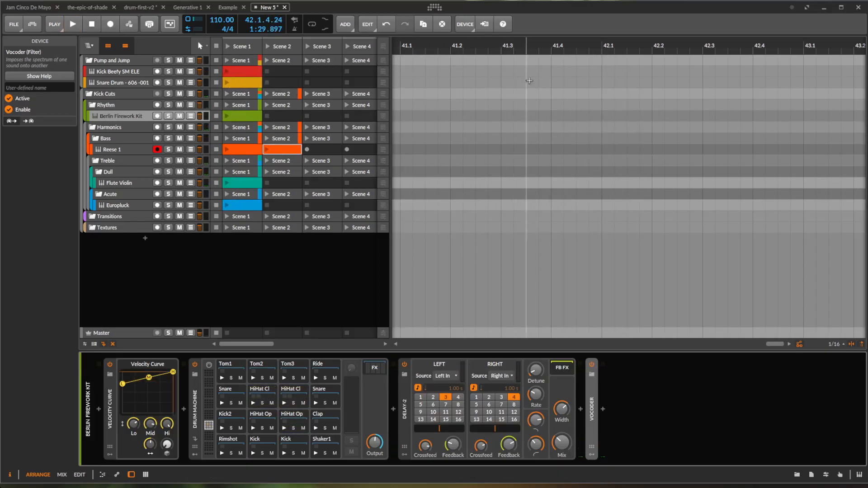
- Copy the Scene 1 Flute Violin clip to bar 1 of the arranger and move the loop region to start at bar 5
{"action": "left_click_drag", "start_coordinate": [460, 47], "coordinate": [388, 150]}
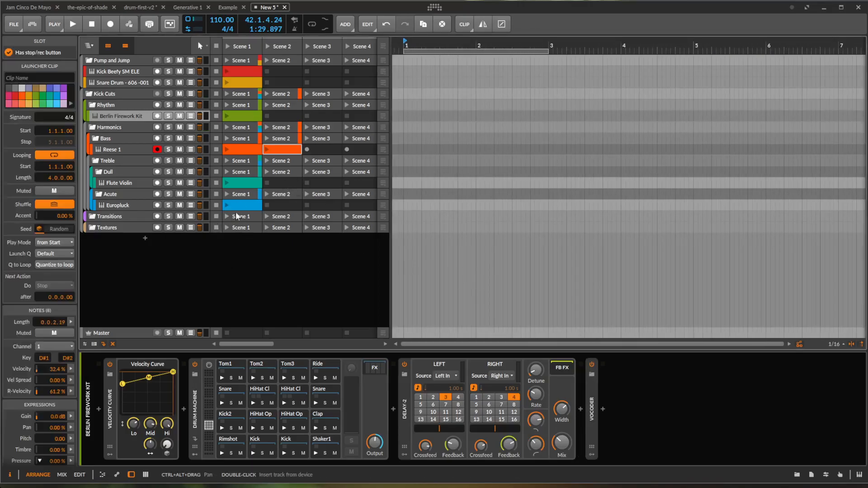
{"action": "left_click", "coordinate": [242, 183]}
{"action": "left_click_drag", "start_coordinate": [437, 195], "coordinate": [406, 184]}
{"action": "scroll", "coordinate": [481, 53], "scroll_direction": "down", "scroll_amount": 3}
{"action": "left_click_drag", "start_coordinate": [482, 54], "coordinate": [628, 69]}
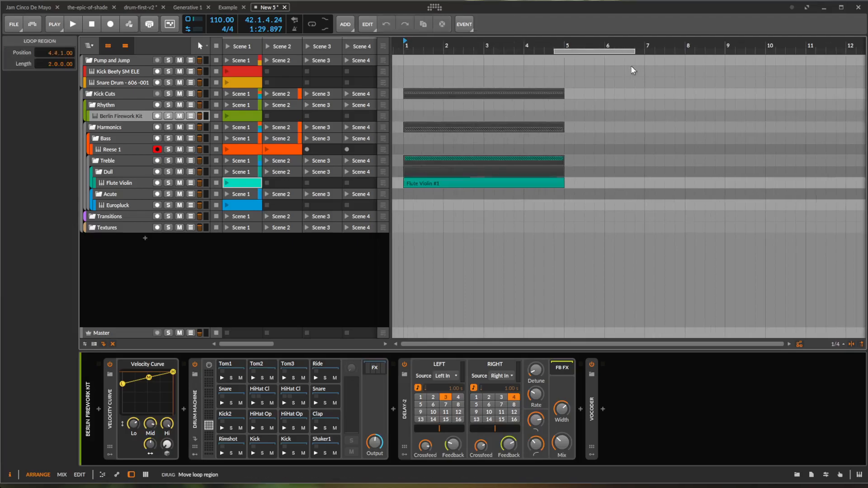
{"action": "double_click", "coordinate": [431, 183]}
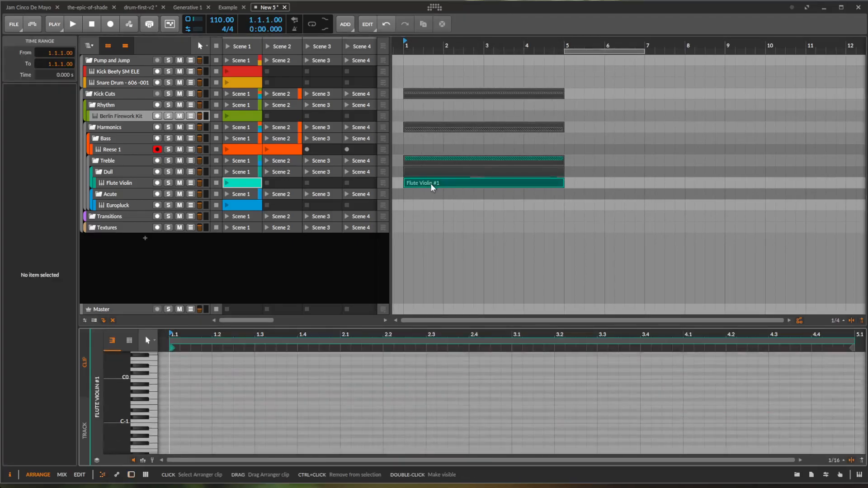
- Automate the Flute Violin's Reverb Mix to fall from a higher level at bar 1 to 34.0 % at bar 5
{"action": "left_click", "coordinate": [141, 184]}
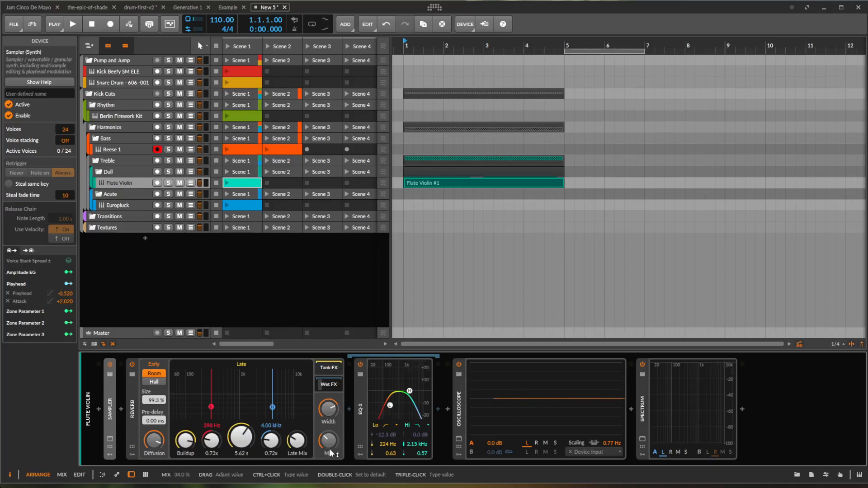
{"action": "left_click", "coordinate": [190, 182]}
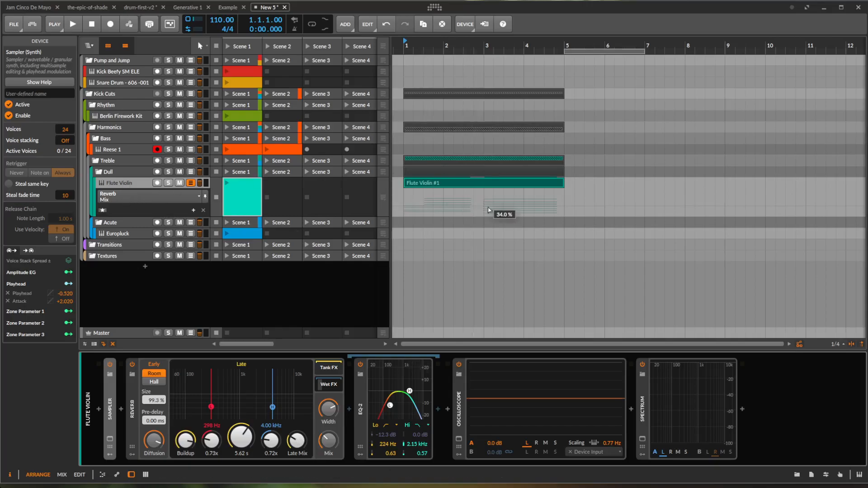
{"action": "double_click", "coordinate": [565, 209]}
{"action": "left_click_drag", "start_coordinate": [404, 205], "coordinate": [403, 190]}
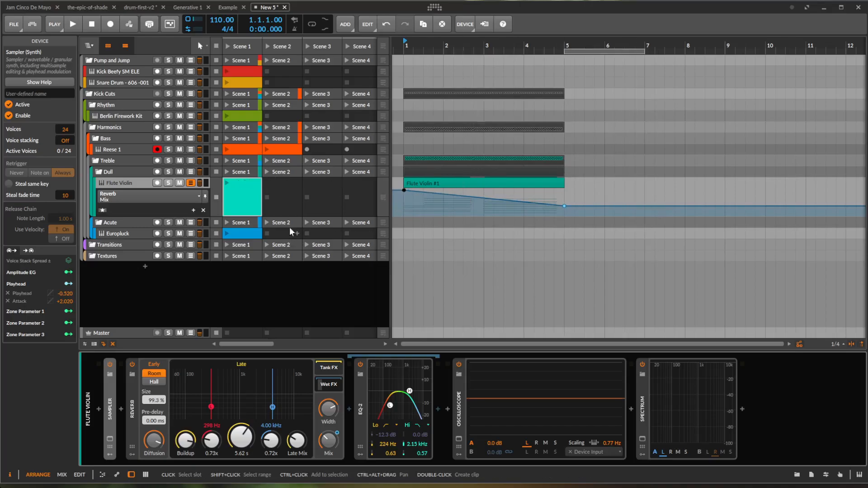
{"action": "double_click", "coordinate": [132, 183]}
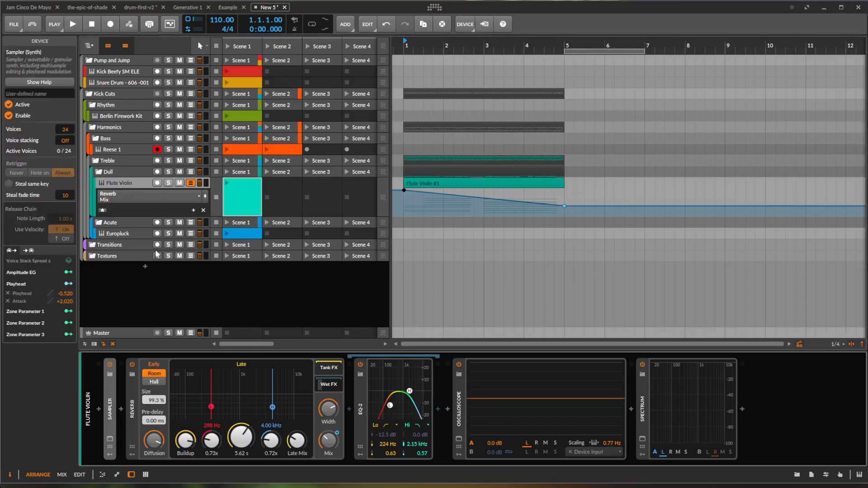
- Add an audio track inside the Transitions group
{"action": "left_click", "coordinate": [104, 246]}
{"action": "right_click", "coordinate": [104, 246]}
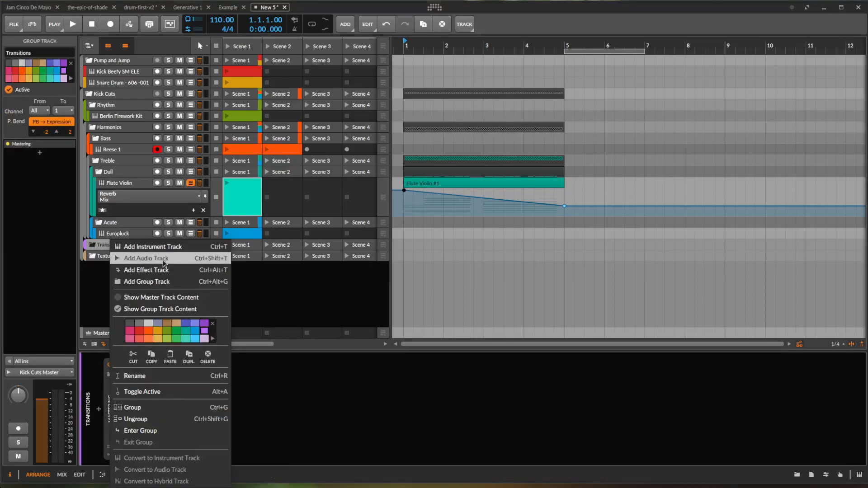
{"action": "left_click", "coordinate": [121, 260]}
{"action": "left_click_drag", "start_coordinate": [121, 256], "coordinate": [113, 248]}
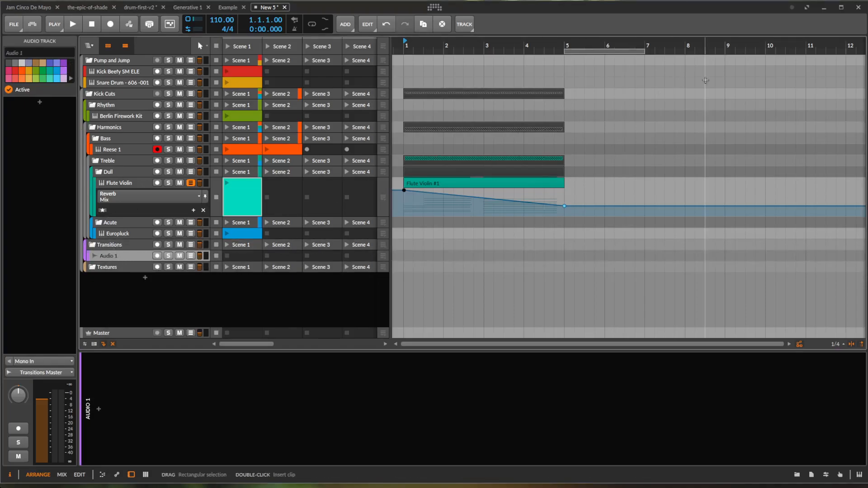
- Search the samples for "riser" and place Lev_Riser_128_4_Water_Rise2.wav at bar 1 on the Transitions group's audio track
{"action": "left_click", "coordinate": [826, 475]}
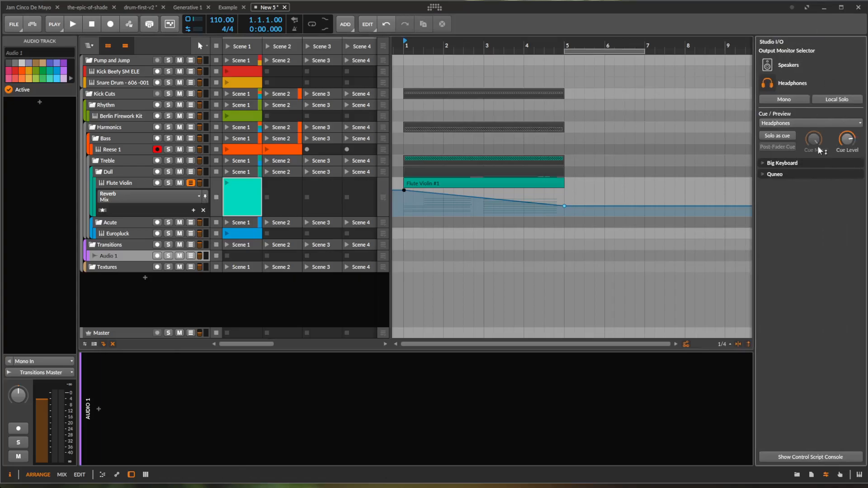
{"action": "left_click", "coordinate": [797, 474]}
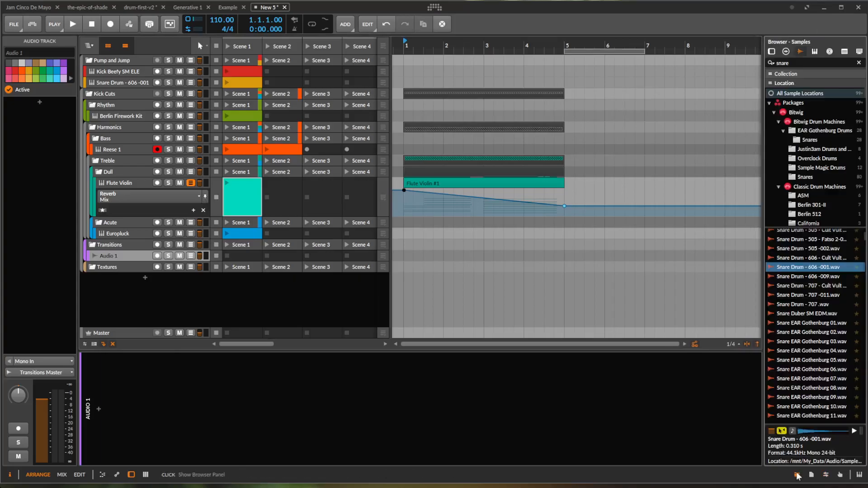
{"action": "left_click", "coordinate": [859, 64]}
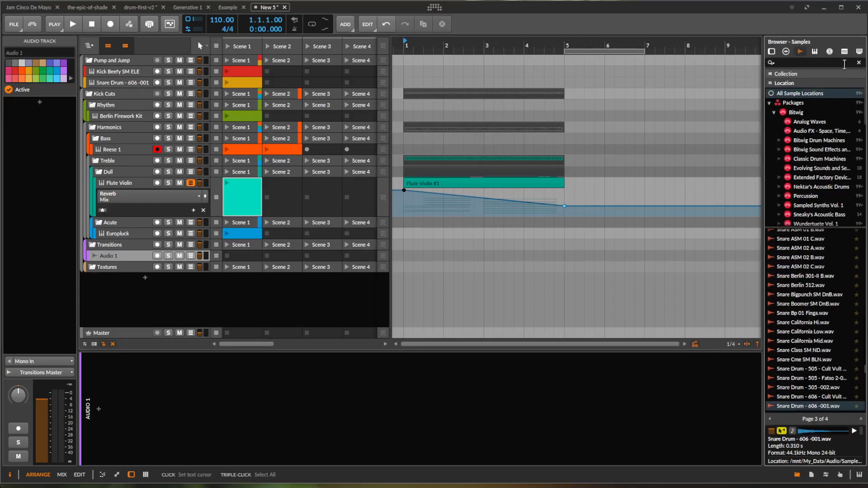
{"action": "type", "text": "riser"}
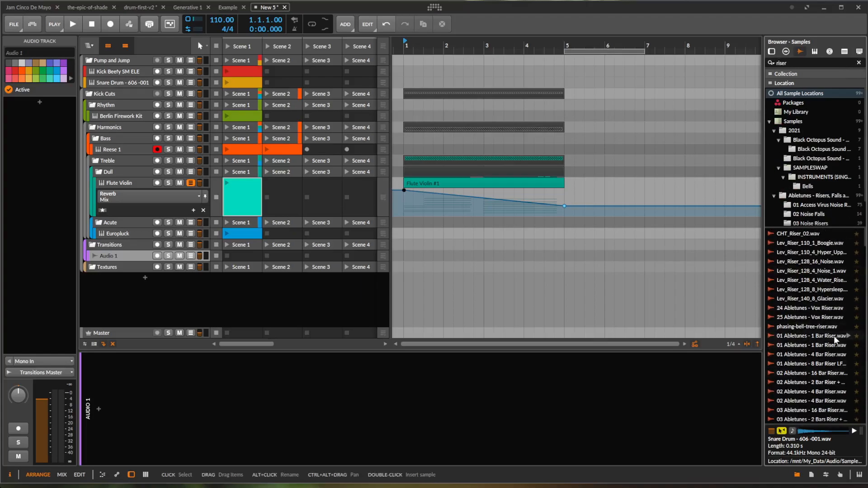
{"action": "left_click", "coordinate": [834, 279]}
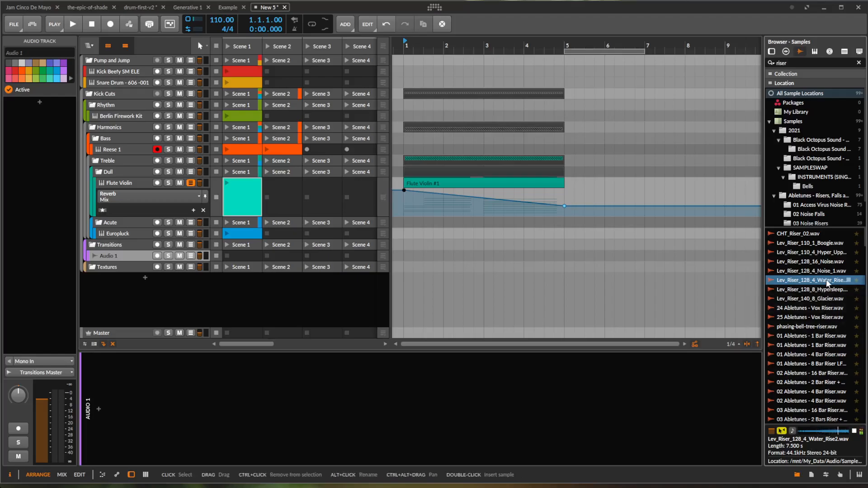
{"action": "left_click_drag", "start_coordinate": [827, 282], "coordinate": [485, 248]}
{"action": "left_click_drag", "start_coordinate": [432, 248], "coordinate": [400, 255]}
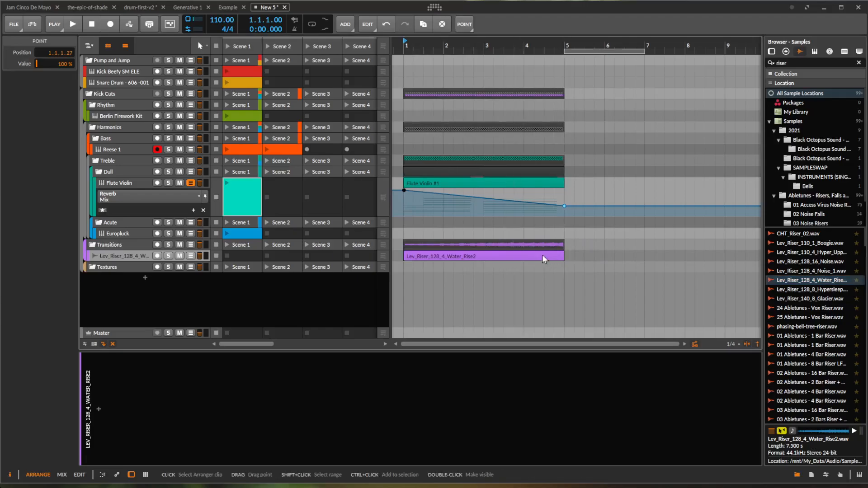
- Set the riser clip's stretch mode to Stretch HD
{"action": "left_click", "coordinate": [513, 261]}
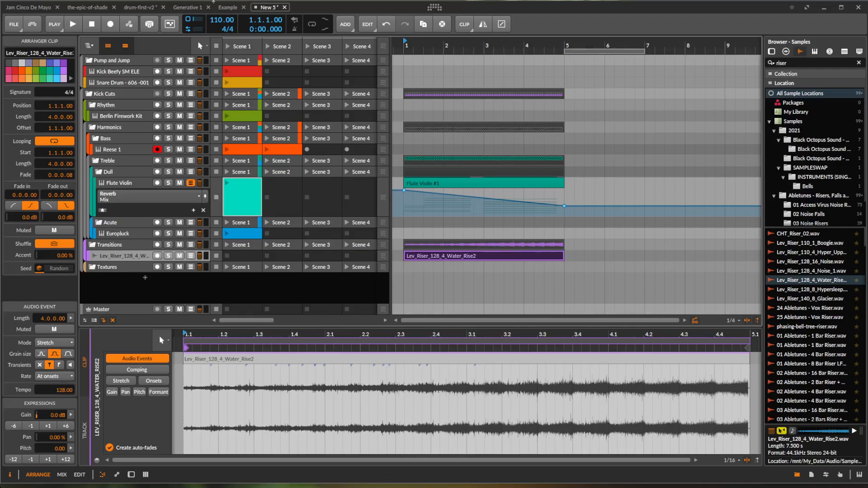
{"action": "left_click", "coordinate": [62, 344]}
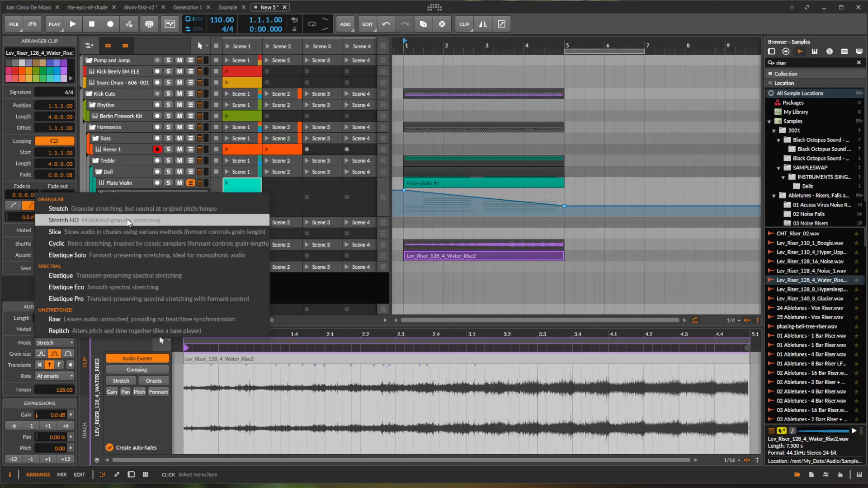
{"action": "left_click", "coordinate": [129, 221]}
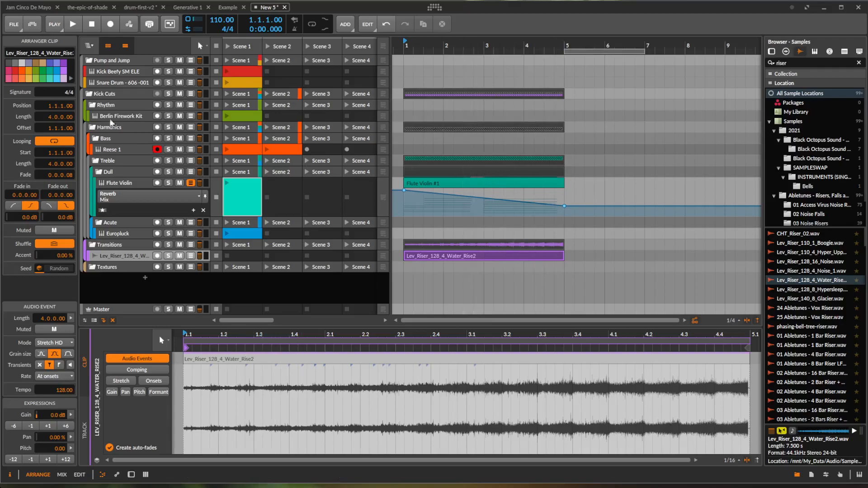
- Copy the Scene 1 Berlin Firework Kit clip to bar 3 of the arranger and add a Filter after that track's Vocoder
{"action": "left_click_drag", "start_coordinate": [240, 116], "coordinate": [482, 114]}
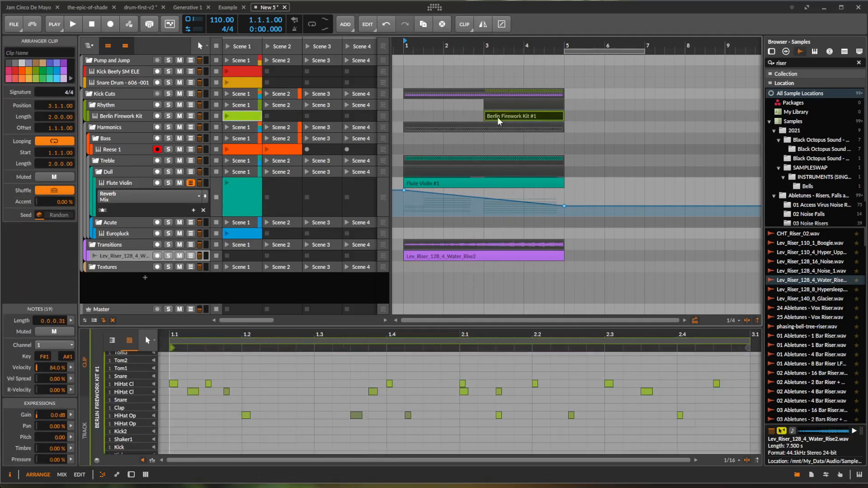
{"action": "left_click", "coordinate": [137, 119]}
{"action": "double_click", "coordinate": [137, 118]}
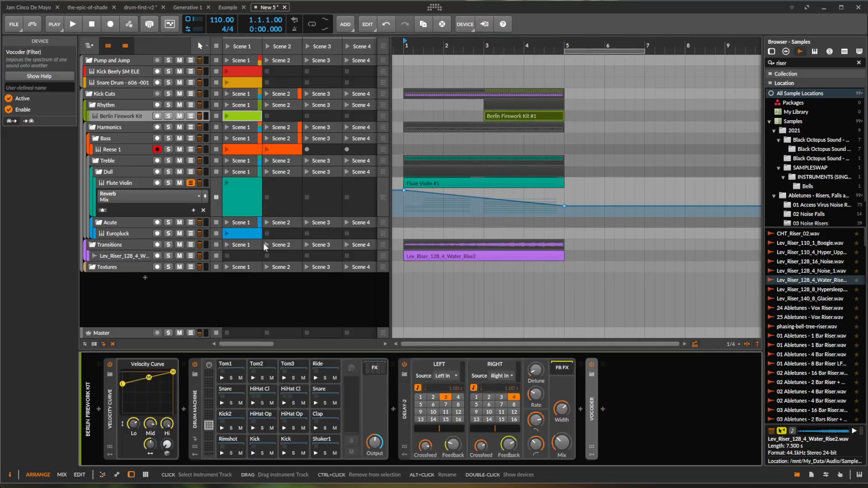
{"action": "left_click", "coordinate": [603, 409]}
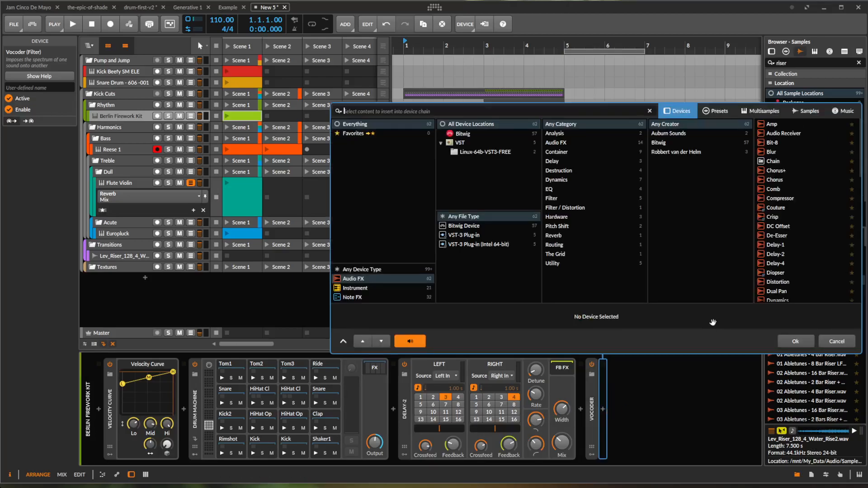
{"action": "double_click", "coordinate": [777, 247]}
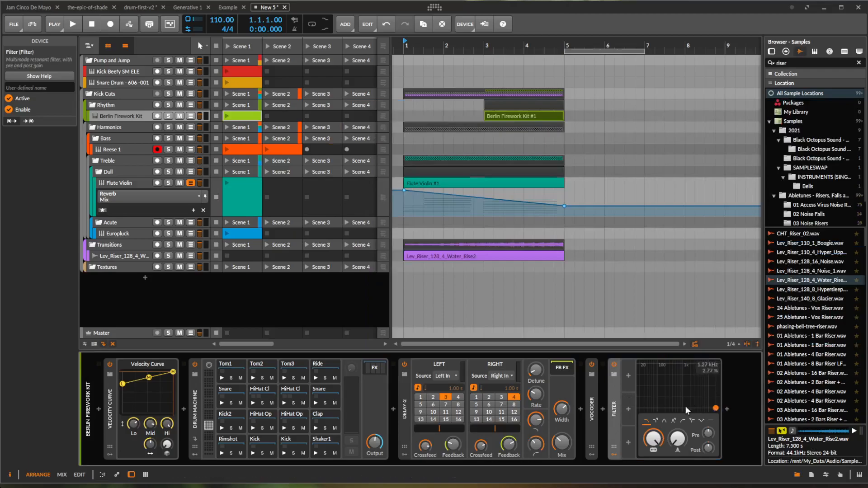
{"action": "left_click_drag", "start_coordinate": [653, 438], "coordinate": [682, 406]}
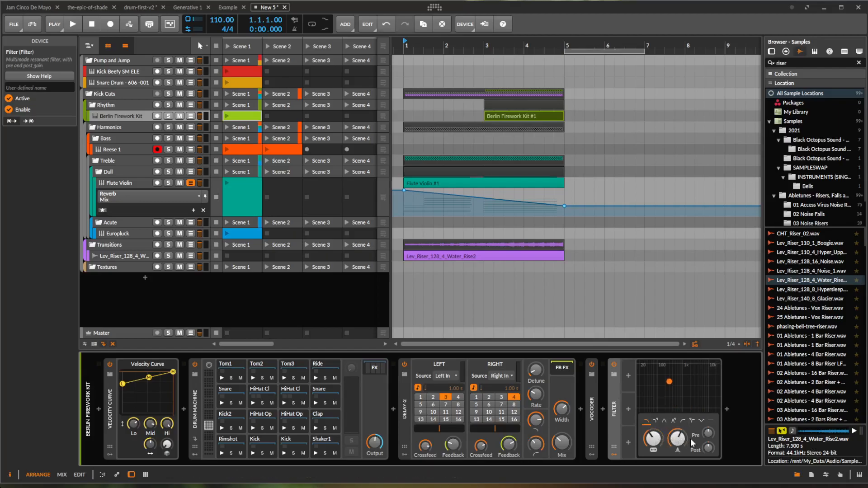
{"action": "key", "text": "ctrl+z"}
{"action": "key", "text": "ctrl+z"}
{"action": "key", "text": "ctrl+z"}
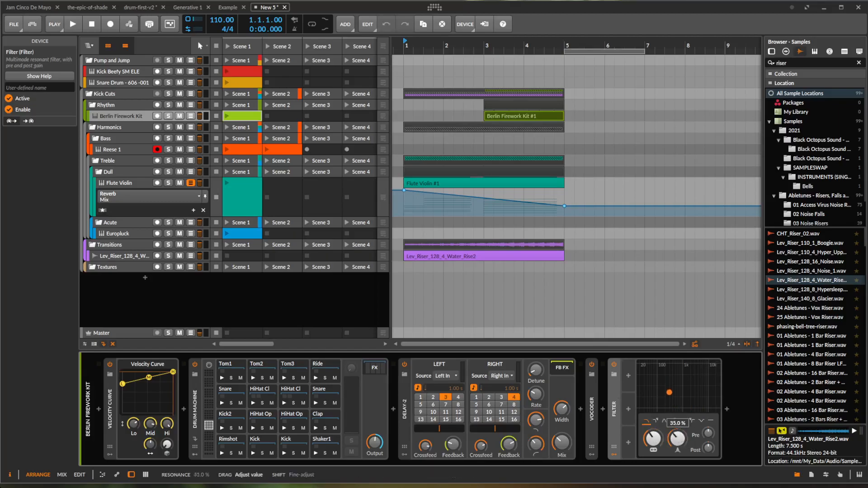
{"action": "right_click", "coordinate": [612, 394]}
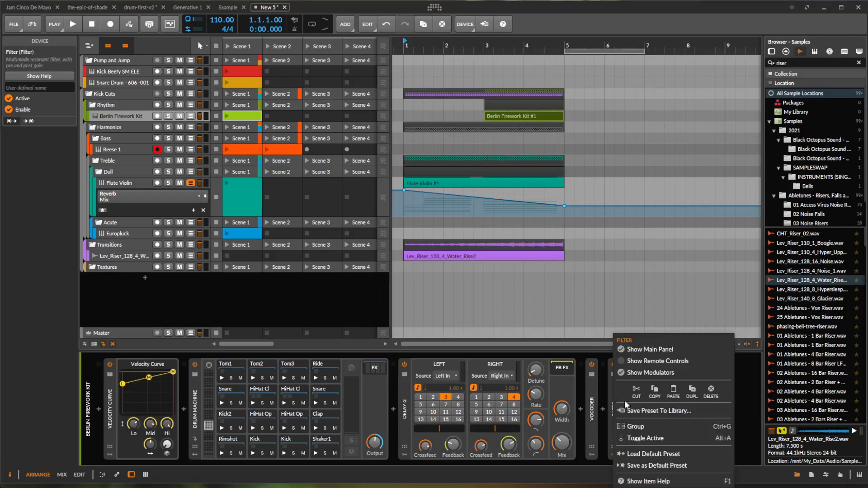
{"action": "left_click", "coordinate": [604, 367]}
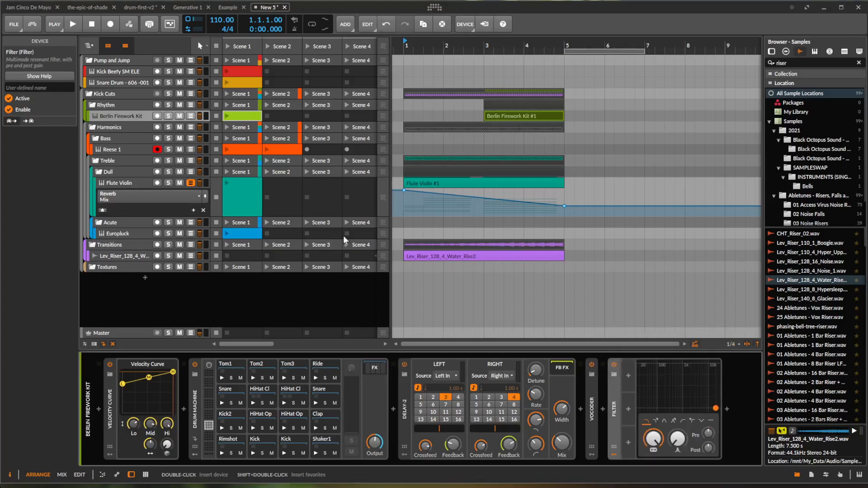
- Automate the Berlin Firework Kit's Filter Freq to rise in a curve from a low value at bar 3 to about 19.9 kHz at bar 5
{"action": "key", "text": "a"}
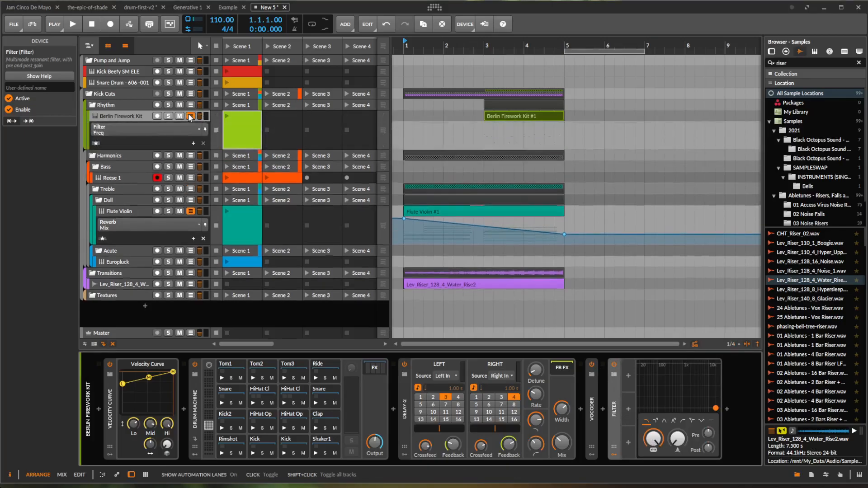
{"action": "mouse_move", "coordinate": [653, 438]}
{"action": "left_mouse_down"}
{"action": "mouse_move", "coordinate": [653, 448]}
{"action": "mouse_move", "coordinate": [653, 425]}
{"action": "left_mouse_up"}
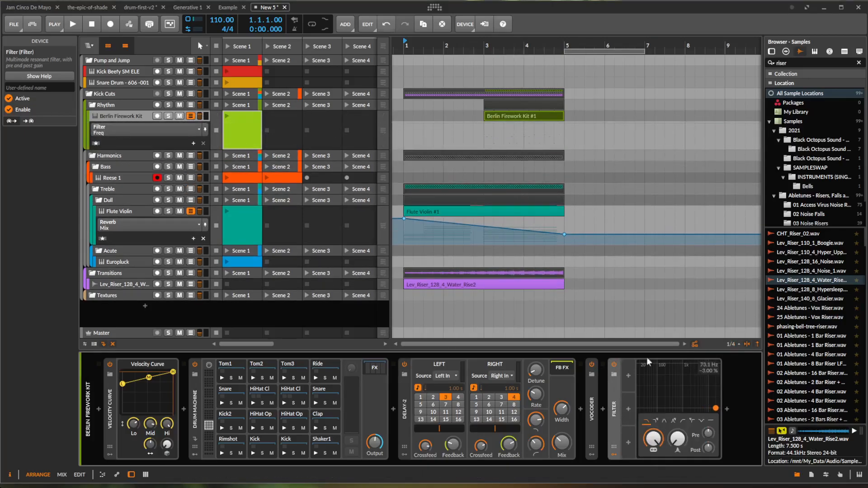
{"action": "left_click", "coordinate": [564, 123]}
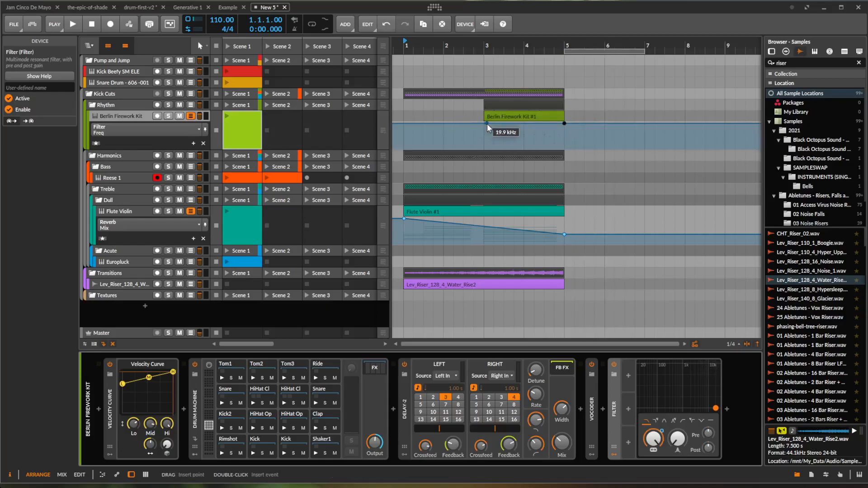
{"action": "left_click_drag", "start_coordinate": [486, 123], "coordinate": [506, 131]}
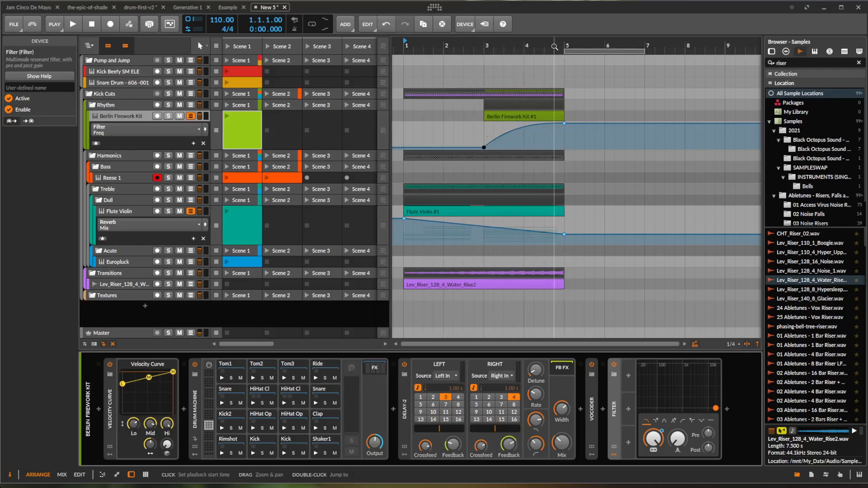
- Extend the loop region at bar 5 to four bars and copy the Scene 1 kick and snare clips into bars 5 to 9
{"action": "mouse_move", "coordinate": [558, 47]}
{"action": "left_mouse_down"}
{"action": "mouse_move", "coordinate": [511, 49]}
{"action": "mouse_move", "coordinate": [543, 53]}
{"action": "left_mouse_up"}
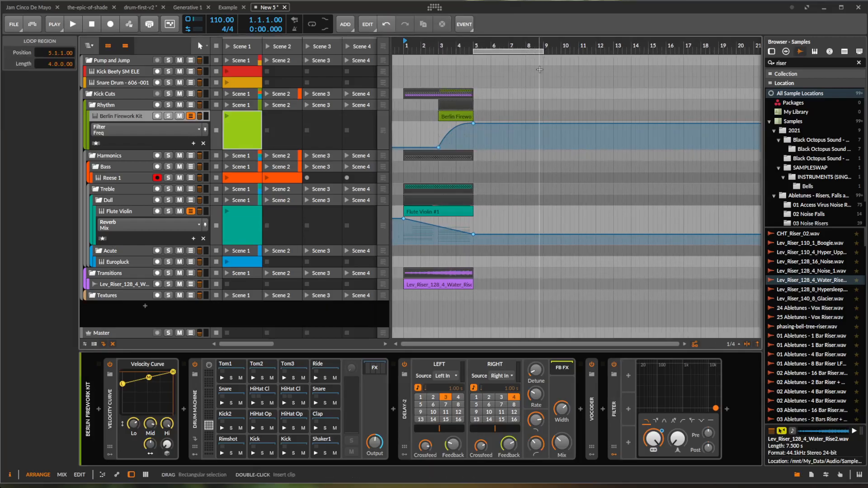
{"action": "left_click_drag", "start_coordinate": [239, 77], "coordinate": [542, 76]}
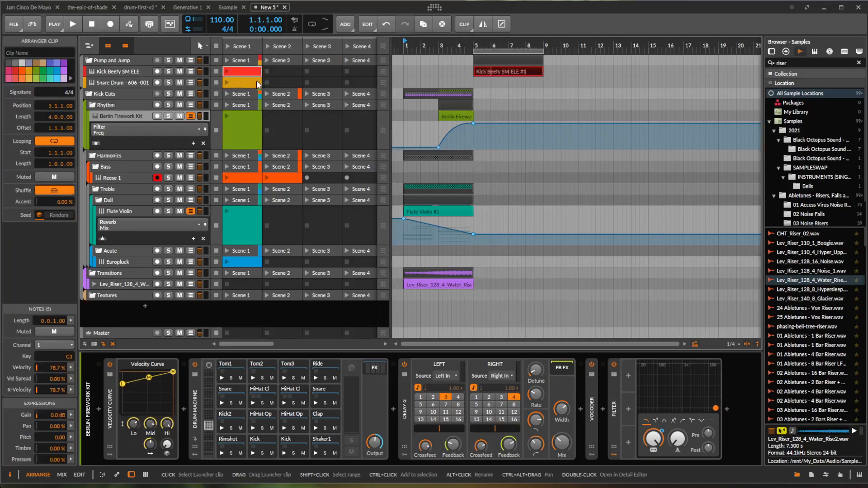
{"action": "left_click", "coordinate": [248, 84]}
{"action": "left_click_drag", "start_coordinate": [248, 83], "coordinate": [539, 97]}
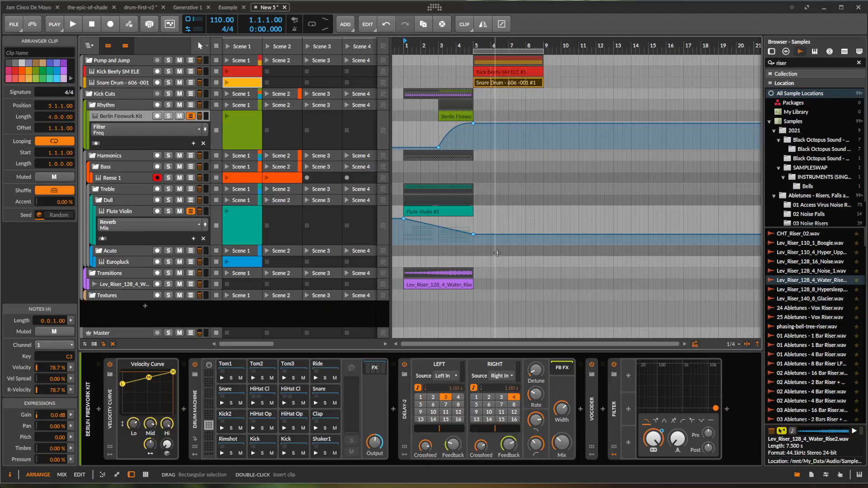
- Copy the Reese 1 clips from Scene 1 to bar 5 and Scene 2 to bar 9, plus the Scene 1 Europluck clip to bar 9
{"action": "left_click", "coordinate": [434, 212]}
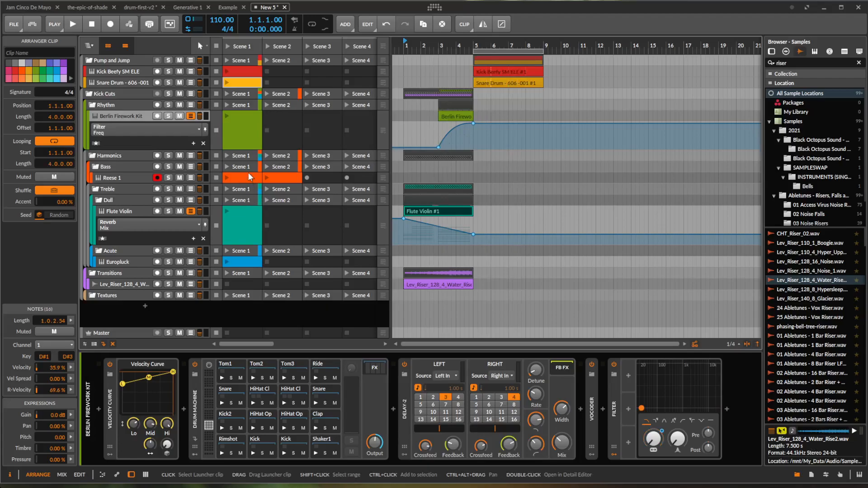
{"action": "left_click_drag", "start_coordinate": [244, 178], "coordinate": [476, 180]}
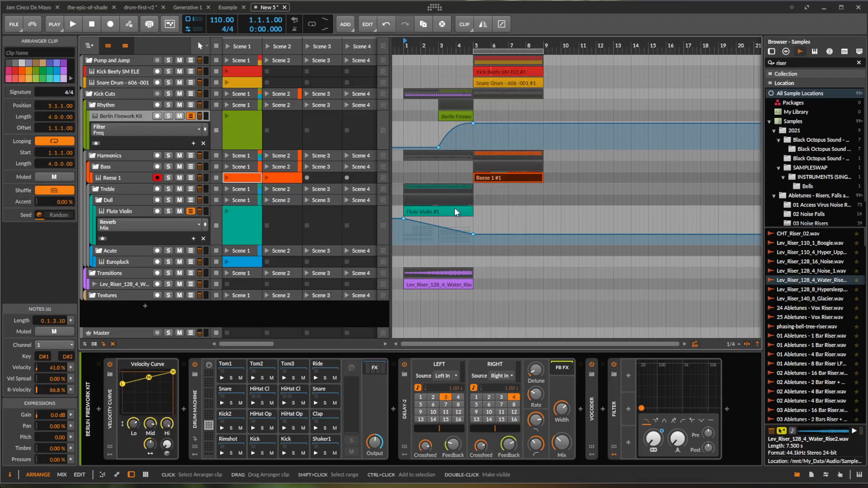
{"action": "left_click_drag", "start_coordinate": [282, 178], "coordinate": [544, 180]}
{"action": "left_click_drag", "start_coordinate": [243, 262], "coordinate": [545, 261]}
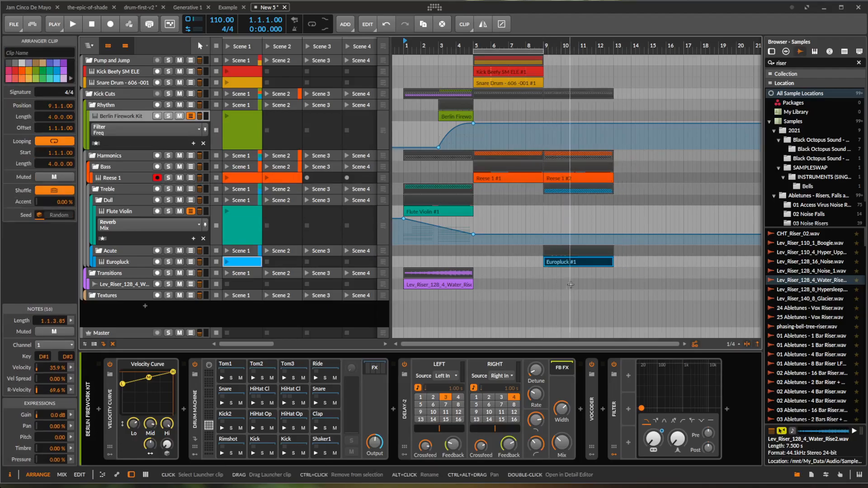
- Duplicate the riser clip on the Transitions track to bar 5
{"action": "left_click", "coordinate": [577, 294]}
{"action": "left_click", "coordinate": [455, 284]}
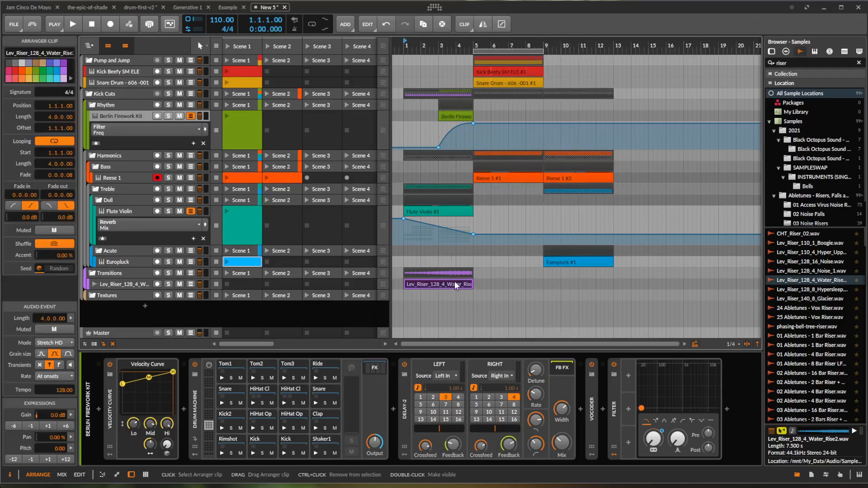
{"action": "left_click_drag", "start_coordinate": [454, 283], "coordinate": [525, 286]}
- Search the samples for "crash" and audition several of them, ending with crash-glissdown.wav selected
{"action": "left_click", "coordinate": [858, 63]}
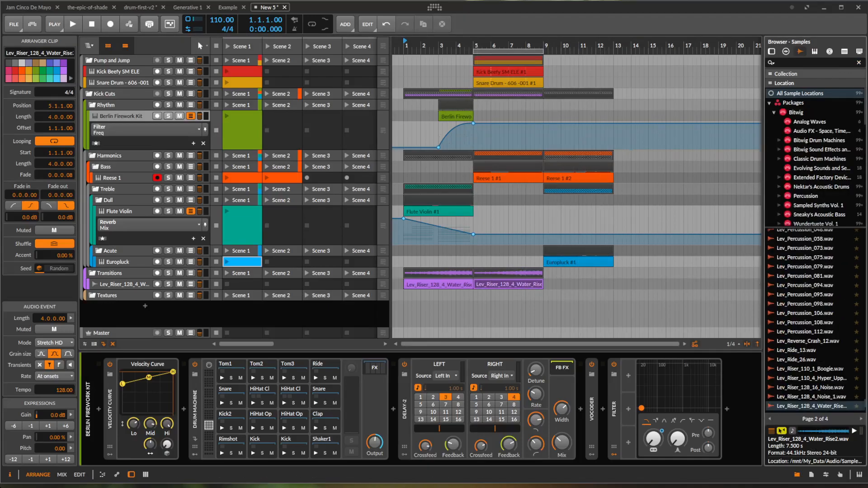
{"action": "type", "text": "crash"}
{"action": "left_click", "coordinate": [835, 245]}
{"action": "left_click", "coordinate": [826, 355]}
{"action": "scroll", "coordinate": [825, 347], "scroll_direction": "down", "scroll_amount": 3}
{"action": "left_click", "coordinate": [824, 346]}
{"action": "scroll", "coordinate": [830, 371], "scroll_direction": "down", "scroll_amount": 3}
{"action": "left_click", "coordinate": [827, 351]}
{"action": "left_click", "coordinate": [825, 378]}
{"action": "scroll", "coordinate": [821, 377], "scroll_direction": "down", "scroll_amount": 3}
{"action": "left_click", "coordinate": [814, 376]}
{"action": "scroll", "coordinate": [807, 376], "scroll_direction": "down", "scroll_amount": 3}
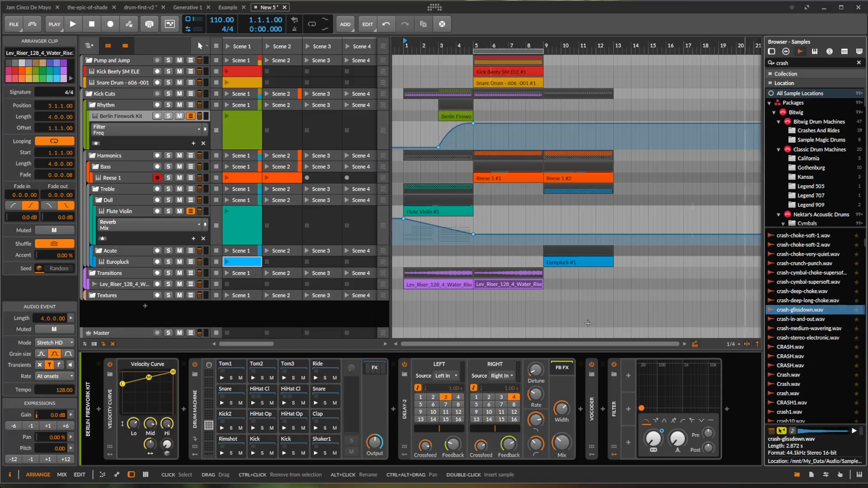
- Add a second audio track to the Transitions group and place crash-glissdown.wav on it at bar 9
{"action": "right_click", "coordinate": [134, 273]}
{"action": "left_click", "coordinate": [181, 259]}
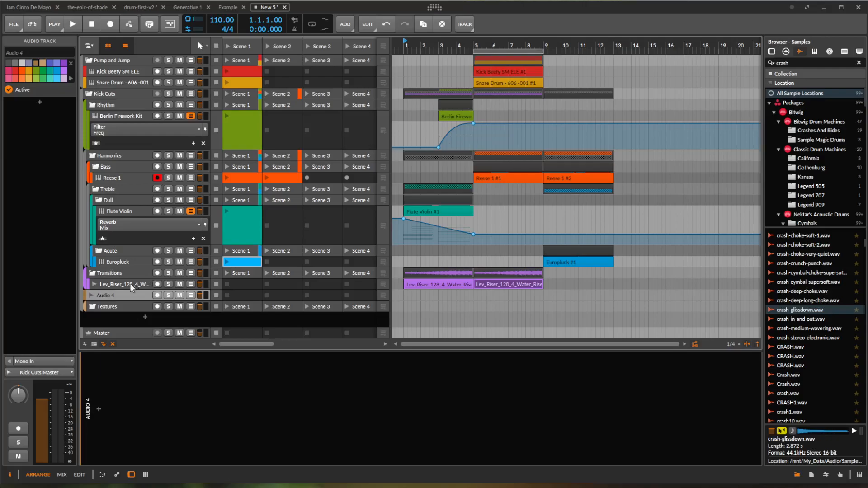
{"action": "left_click_drag", "start_coordinate": [799, 310], "coordinate": [548, 296]}
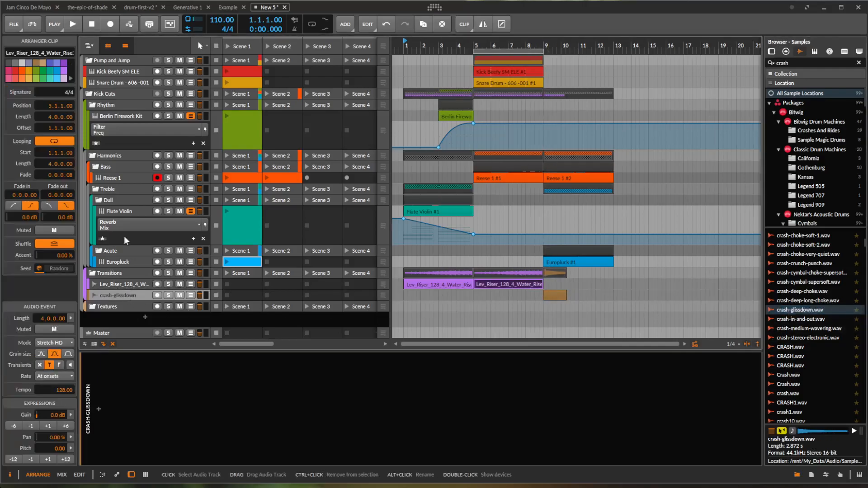
- Add a Reverb device to the crash-glissdown track and set its reverb time to about 17.4 s
{"action": "left_click", "coordinate": [111, 296]}
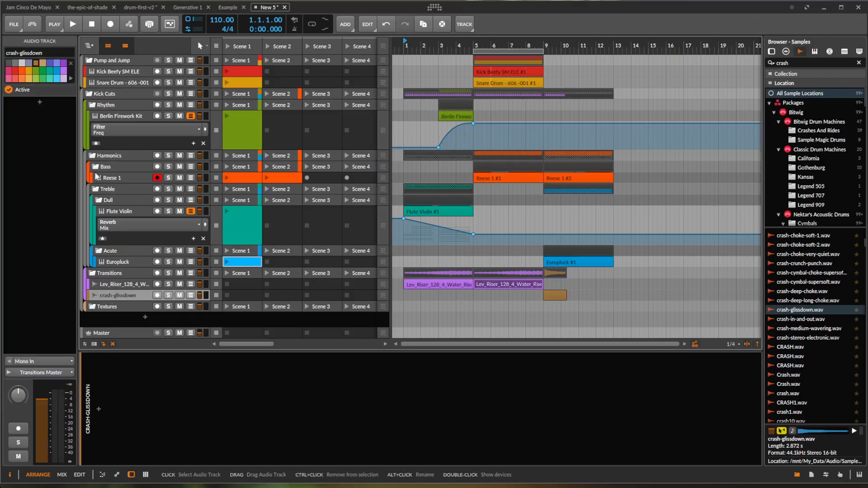
{"action": "left_click", "coordinate": [99, 409]}
{"action": "scroll", "coordinate": [447, 192], "scroll_direction": "down", "scroll_amount": 10}
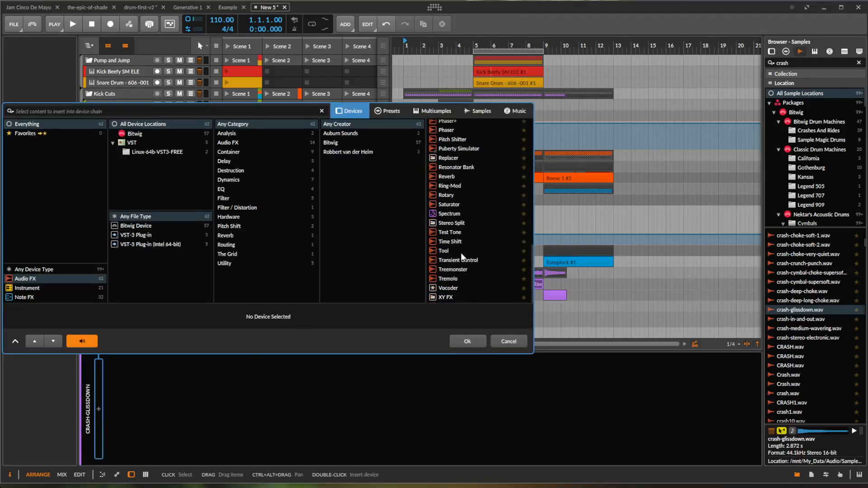
{"action": "left_click", "coordinate": [447, 176]}
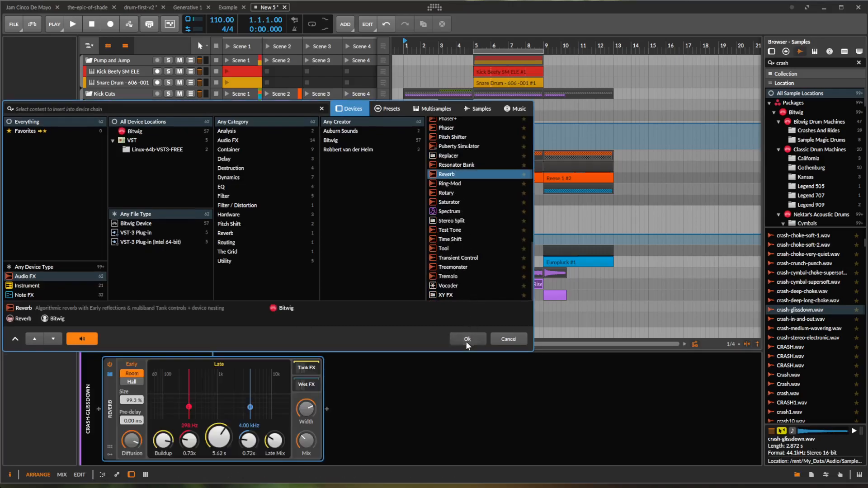
{"action": "left_click", "coordinate": [465, 341]}
{"action": "left_click_drag", "start_coordinate": [219, 437], "coordinate": [219, 420]}
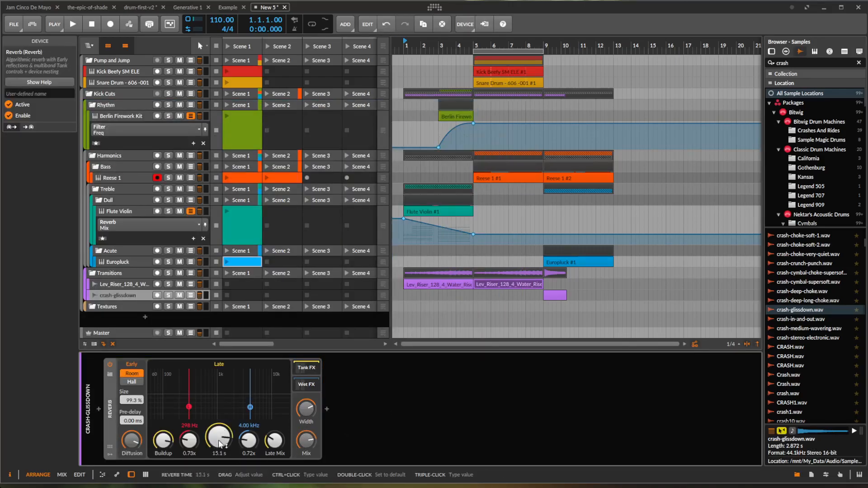
{"action": "left_click", "coordinate": [604, 329]}
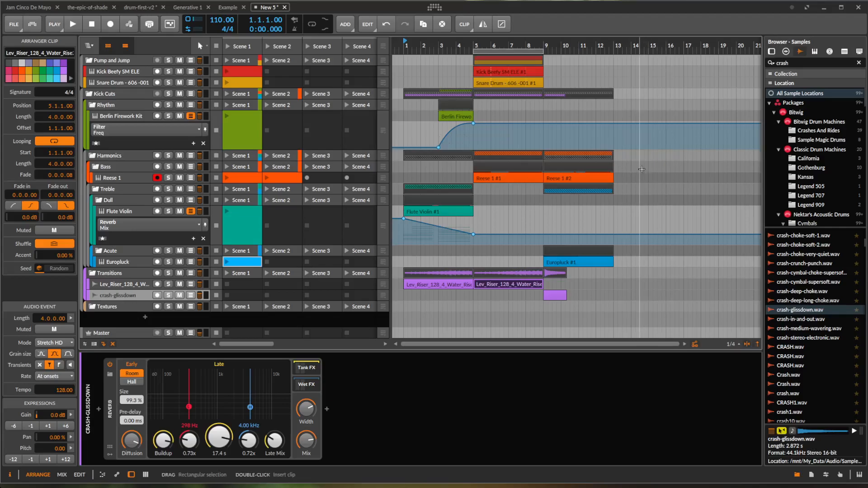
- Move the four-bar loop region to bar 9, enable arranger looping and play the arrangement
{"action": "left_click_drag", "start_coordinate": [477, 49], "coordinate": [558, 54]}
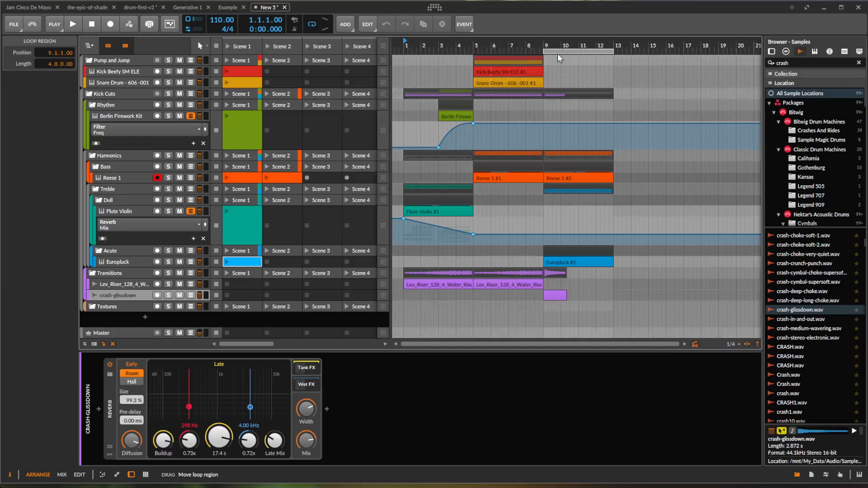
{"action": "left_click", "coordinate": [312, 26]}
{"action": "key", "text": "space"}
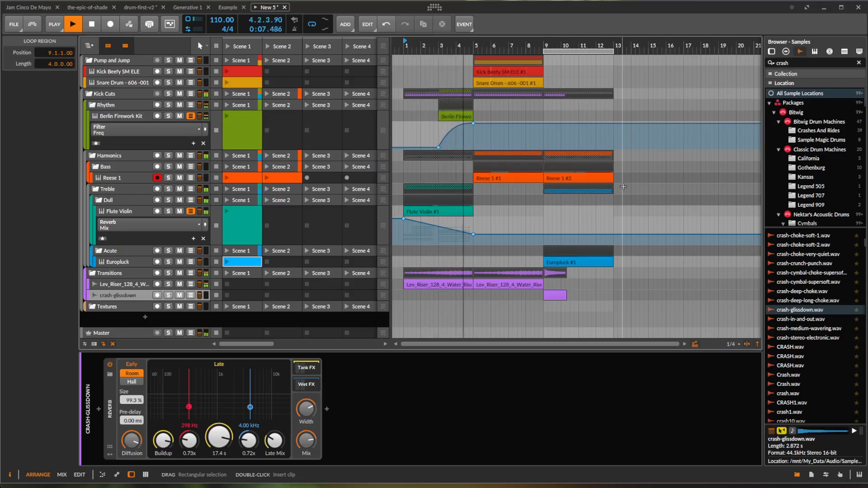
- Extend the Berlin Firework Kit clip in the arrangement to bar 9, making it six bars long, and stop playback
{"action": "left_click_drag", "start_coordinate": [473, 116], "coordinate": [543, 128]}
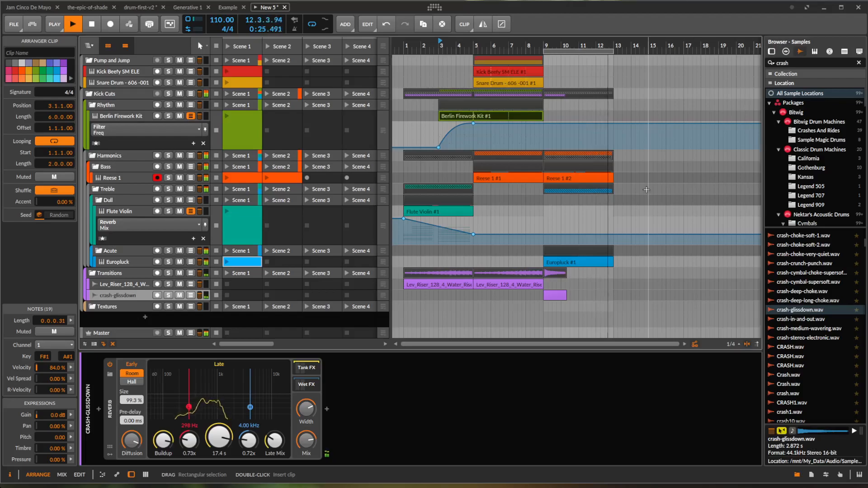
{"action": "key", "text": "space"}
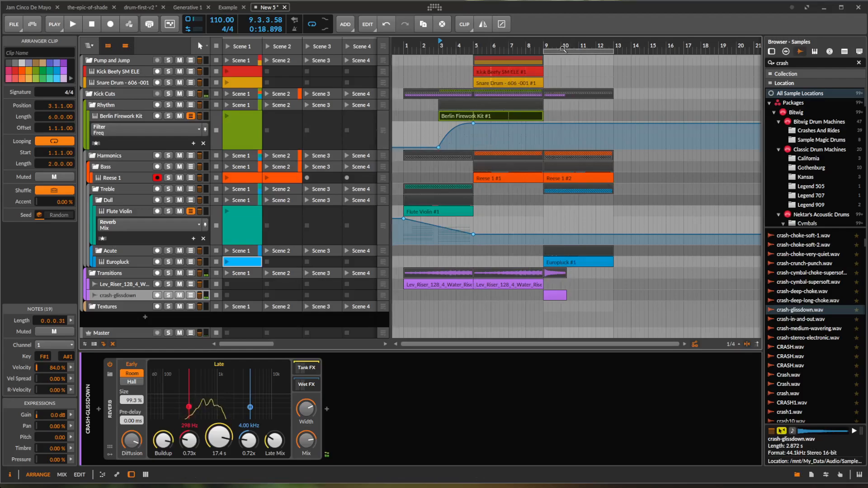
- Hide the clip launcher so the arranger timeline fills the view
{"action": "left_click_drag", "start_coordinate": [559, 45], "coordinate": [481, 26]}
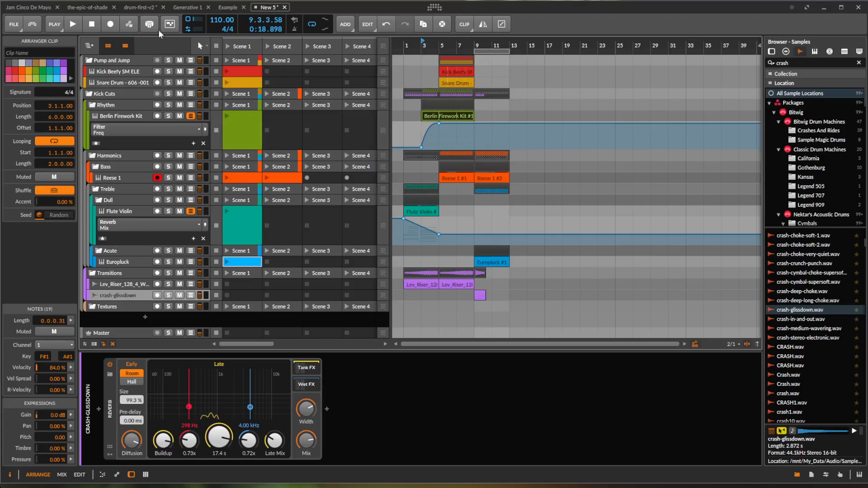
{"action": "left_click", "coordinate": [126, 46]}
{"action": "left_click", "coordinate": [126, 46]}
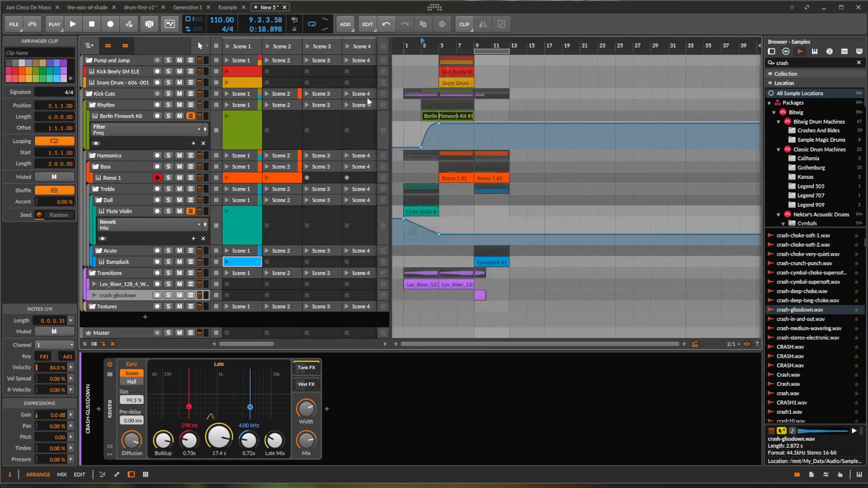
{"action": "left_click", "coordinate": [107, 46]}
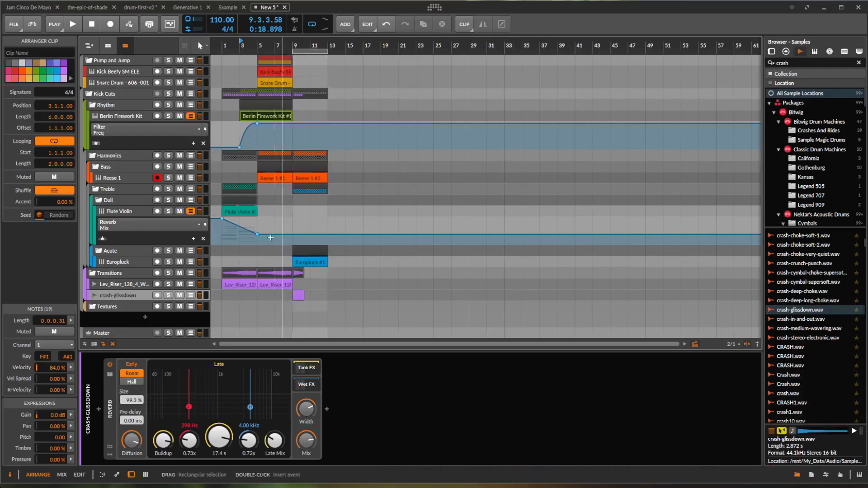
- Inspect the Transitions group's Mastering chain and expand its Multiband FX-3 device
{"action": "left_click", "coordinate": [118, 270]}
{"action": "left_click", "coordinate": [112, 387]}
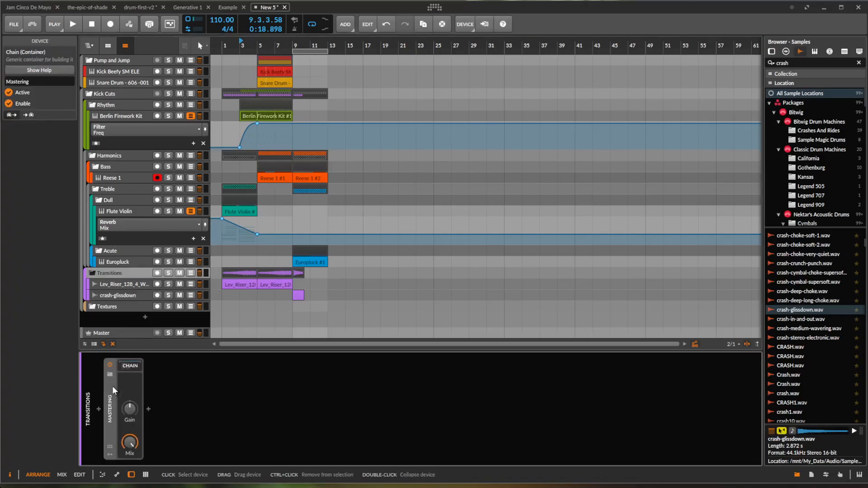
{"action": "left_click", "coordinate": [130, 365]}
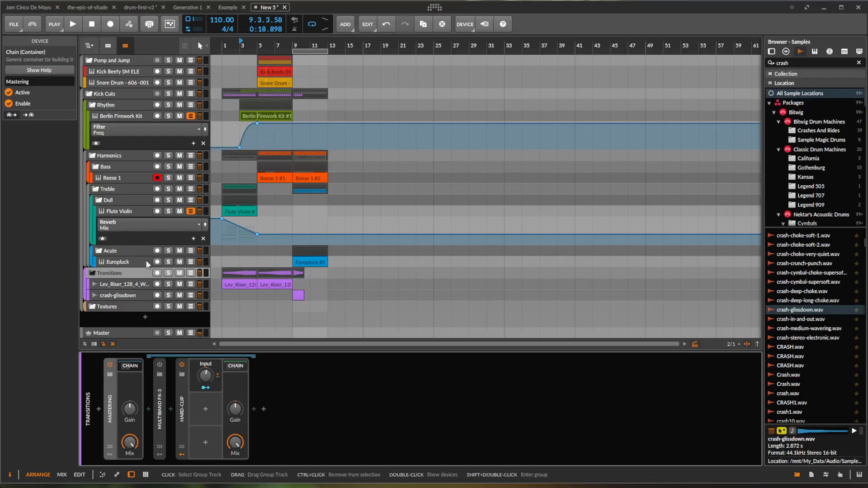
{"action": "double_click", "coordinate": [159, 388]}
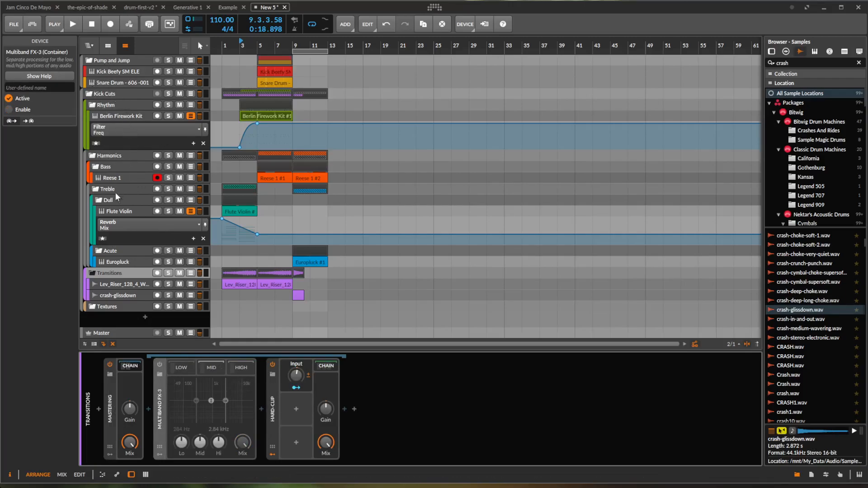
- Insert an EQ-2 device ahead of the Mastering chain on the Treble group
{"action": "left_click", "coordinate": [112, 156]}
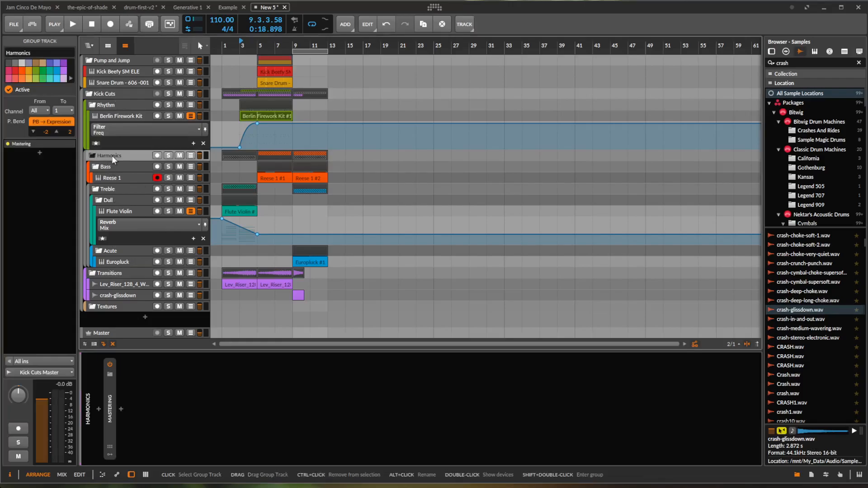
{"action": "left_click", "coordinate": [109, 165]}
{"action": "left_click", "coordinate": [108, 191]}
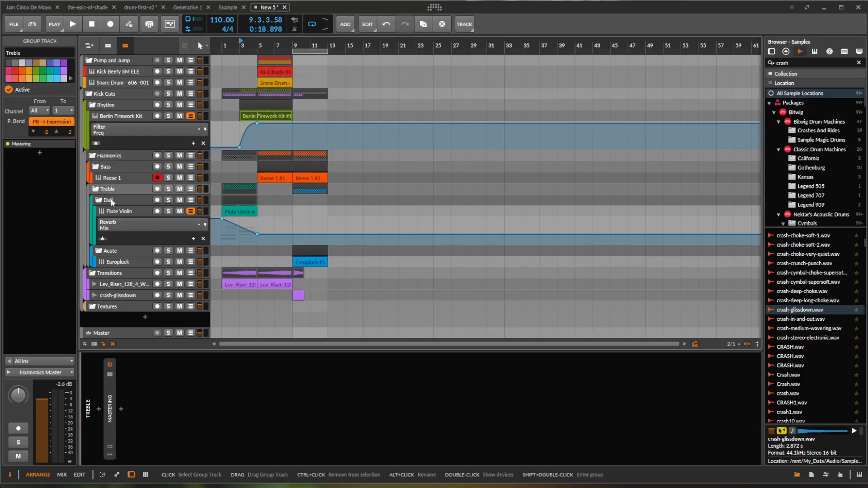
{"action": "left_click", "coordinate": [99, 410]}
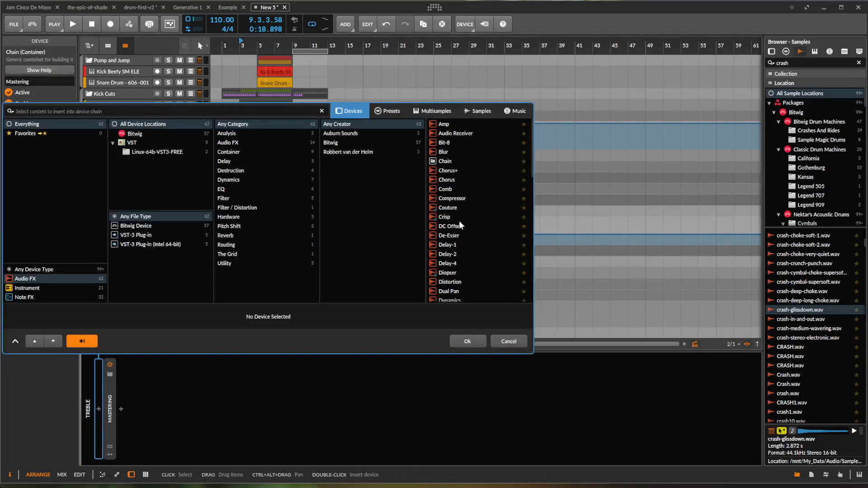
{"action": "scroll", "coordinate": [449, 172], "scroll_direction": "down", "scroll_amount": 3}
{"action": "left_click", "coordinate": [445, 252]}
{"action": "left_click", "coordinate": [476, 340]}
{"action": "left_click", "coordinate": [109, 375]}
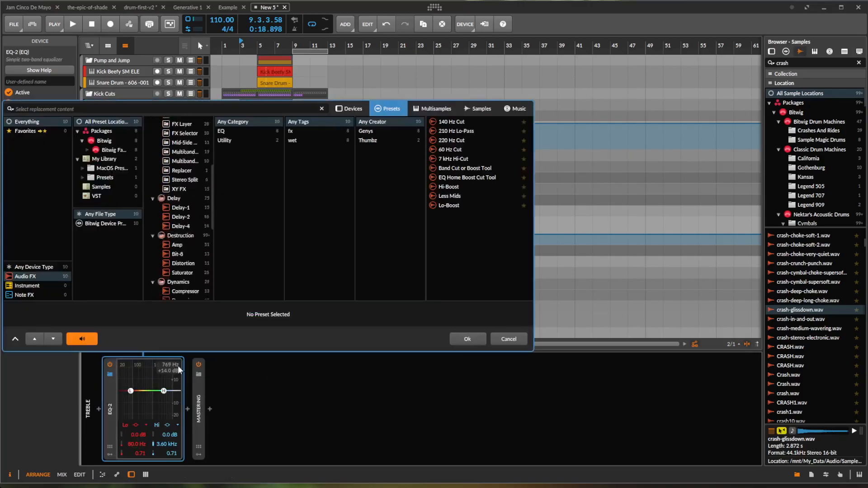
{"action": "left_click", "coordinate": [504, 339]}
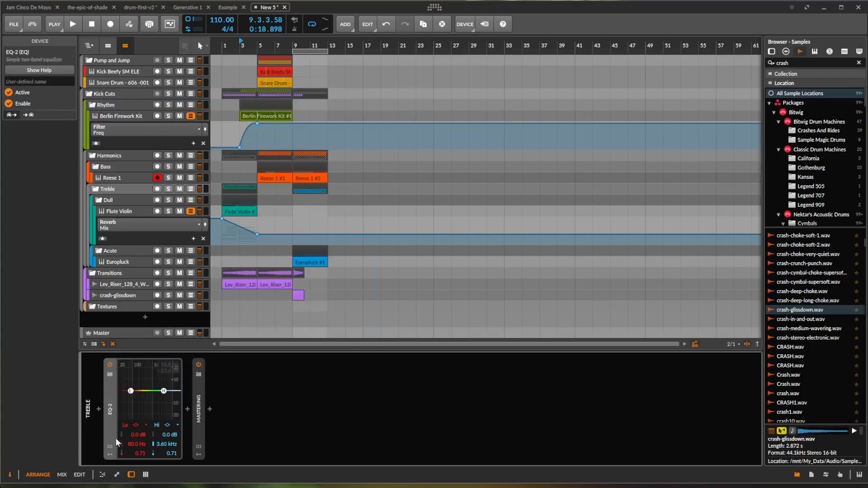
- Add an Audio Sidechain modulator to the Treble group's EQ-2
{"action": "left_click", "coordinate": [110, 454]}
{"action": "left_click", "coordinate": [123, 374]}
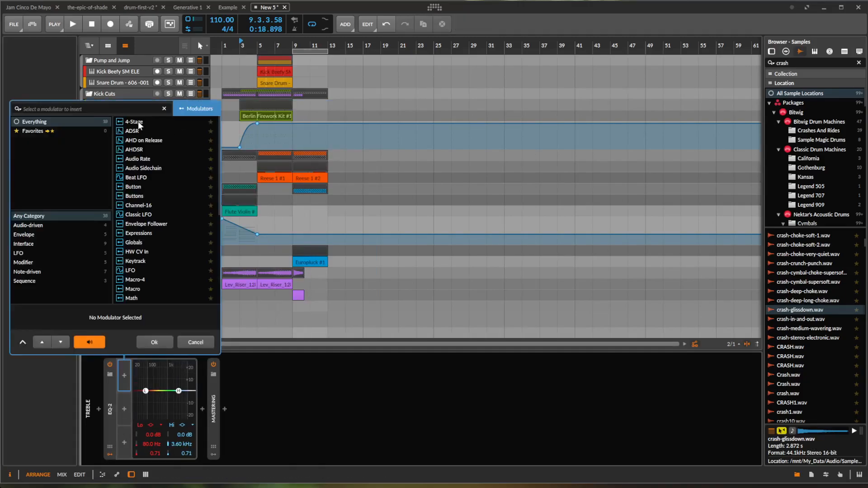
{"action": "scroll", "coordinate": [138, 210], "scroll_direction": "down", "scroll_amount": 2}
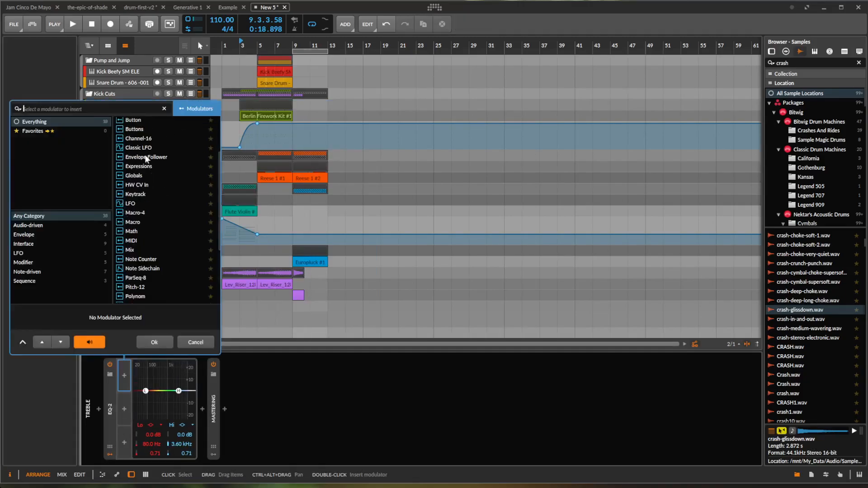
{"action": "scroll", "coordinate": [154, 167], "scroll_direction": "up", "scroll_amount": 1}
{"action": "left_click", "coordinate": [147, 135]}
{"action": "left_click", "coordinate": [160, 339]}
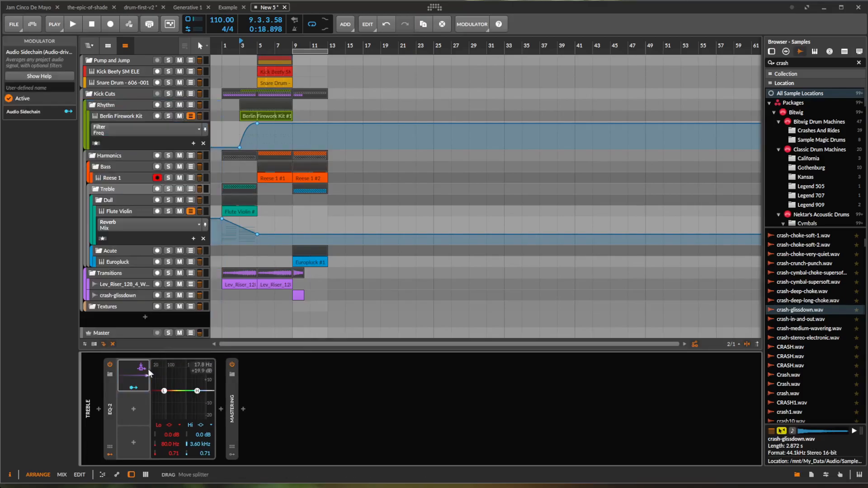
- Set the Audio Sidechain modulator's source to Bass Master (POST)
{"action": "left_click", "coordinate": [148, 369]}
{"action": "left_click", "coordinate": [218, 374]}
{"action": "mouse_move", "coordinate": [205, 417]}
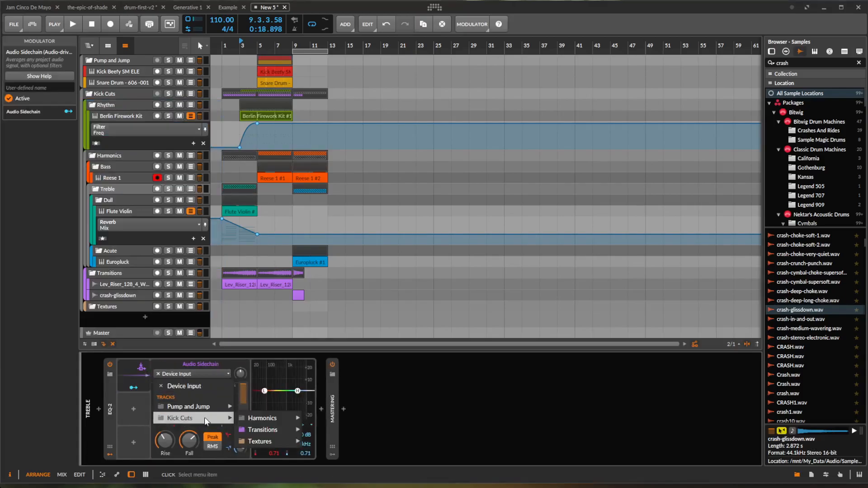
{"action": "mouse_move", "coordinate": [269, 423]}
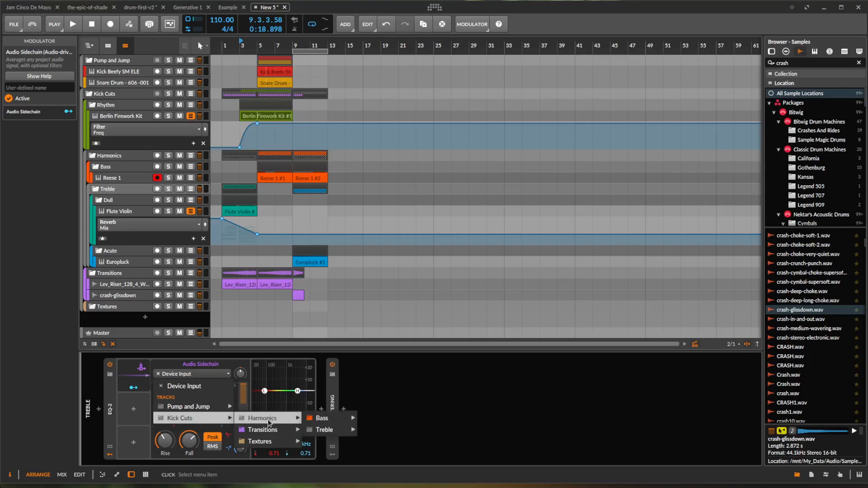
{"action": "mouse_move", "coordinate": [305, 422]}
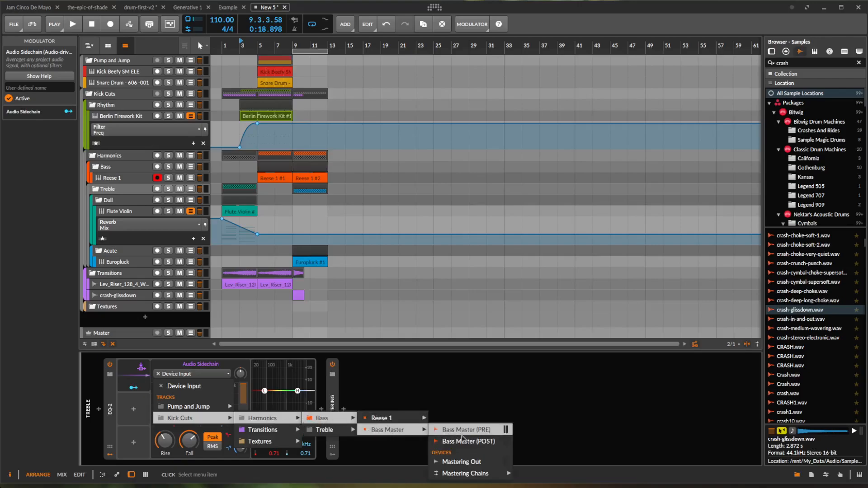
{"action": "left_click", "coordinate": [399, 429]}
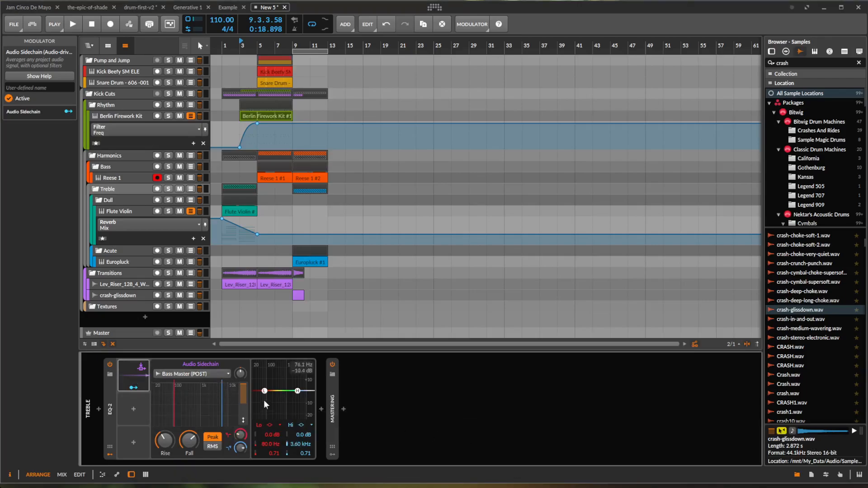
- Set the low band frequency of the Treble group's EQ-2 to about 154 Hz
{"action": "left_click_drag", "start_coordinate": [265, 392], "coordinate": [274, 392]}
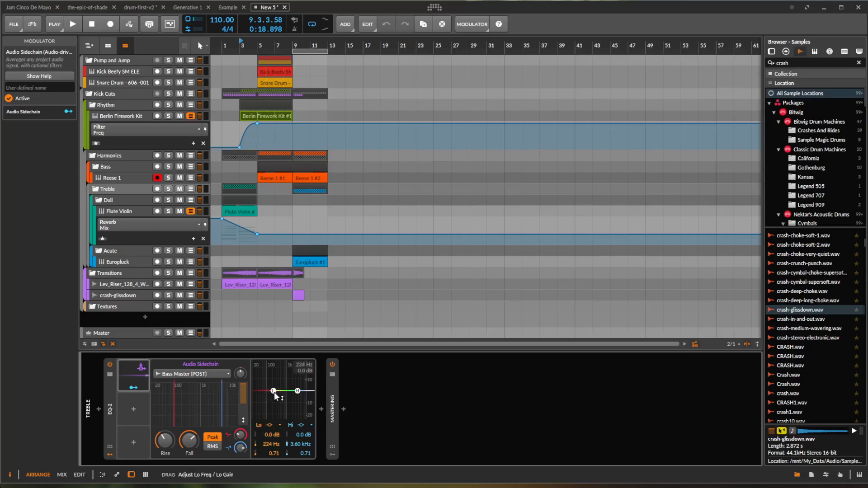
{"action": "left_click_drag", "start_coordinate": [272, 445], "coordinate": [272, 441]}
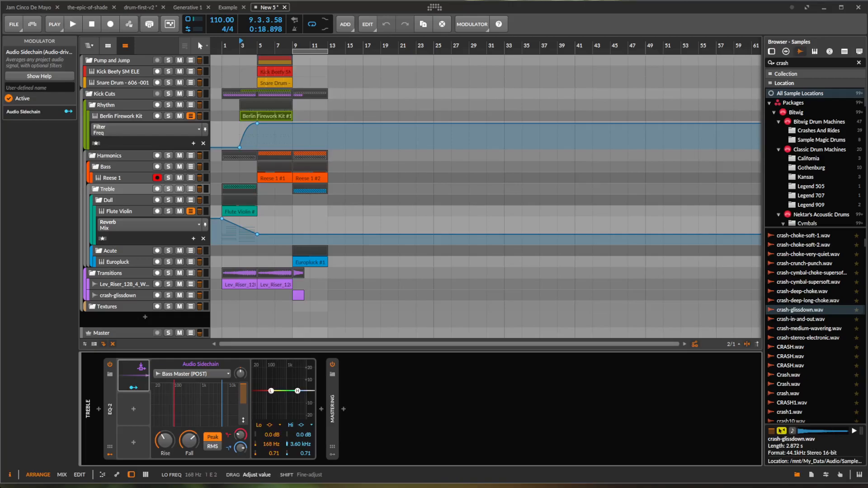
{"action": "left_click_drag", "start_coordinate": [272, 442], "coordinate": [271, 441]}
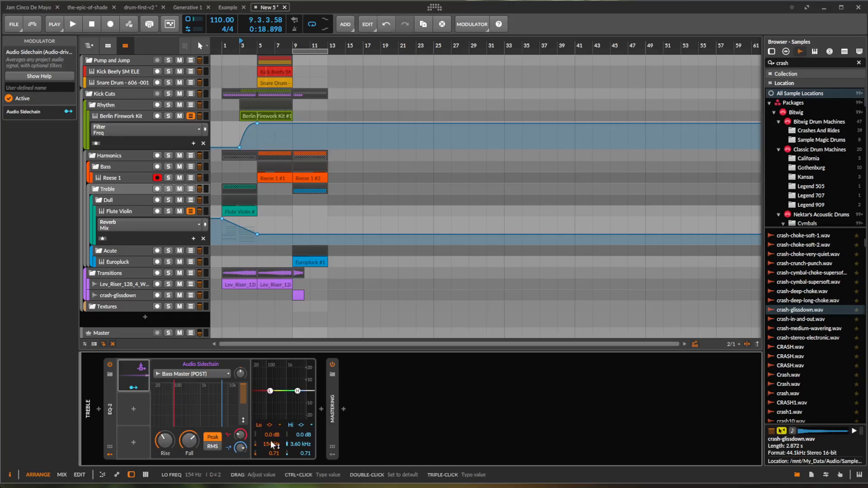
- Modulate the EQ-2's Lo Gain from the Audio Sidechain by about -36.90 and slightly raise the sidechain input level
{"action": "left_click", "coordinate": [133, 389]}
{"action": "left_click_drag", "start_coordinate": [270, 435], "coordinate": [269, 450]}
{"action": "left_click", "coordinate": [133, 388]}
{"action": "left_click_drag", "start_coordinate": [240, 374], "coordinate": [240, 371]}
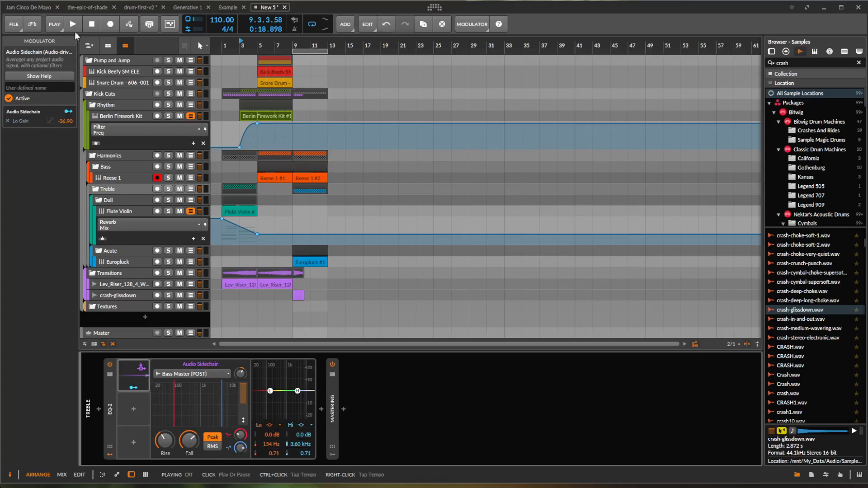
- Solo the Harmonics group, show the clip launcher beside the arranger and launch Scene 1
{"action": "left_click", "coordinate": [169, 155]}
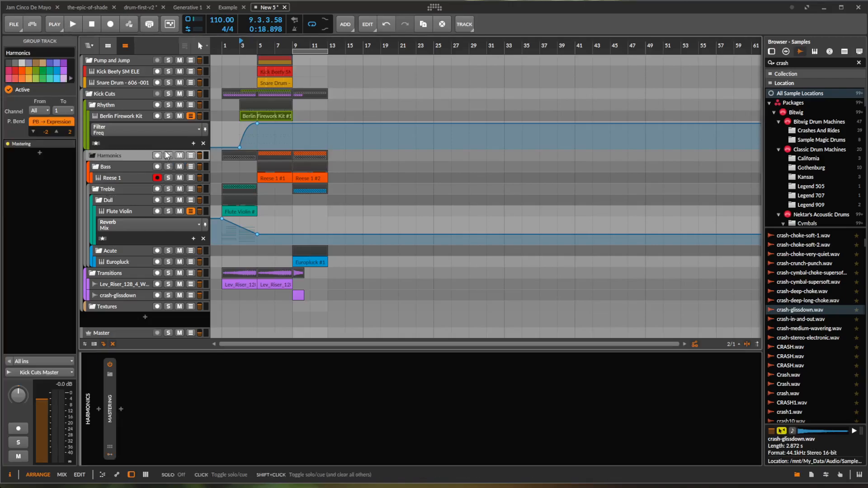
{"action": "left_click", "coordinate": [71, 25]}
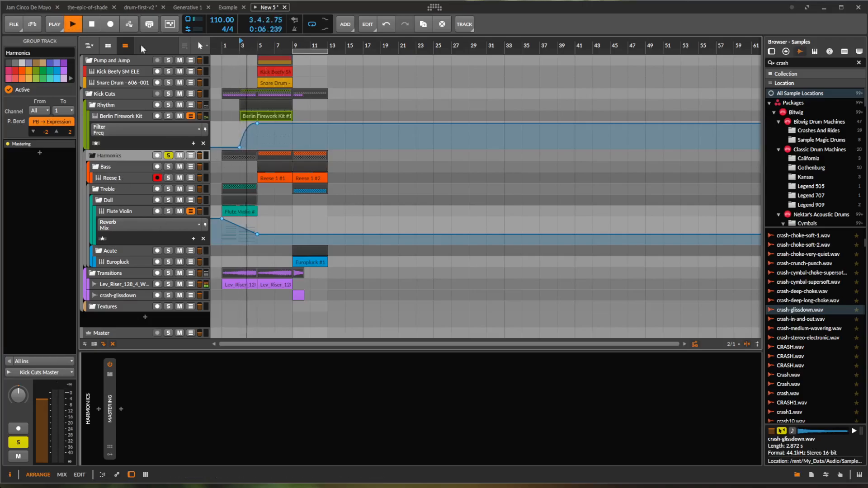
{"action": "left_click", "coordinate": [107, 45]}
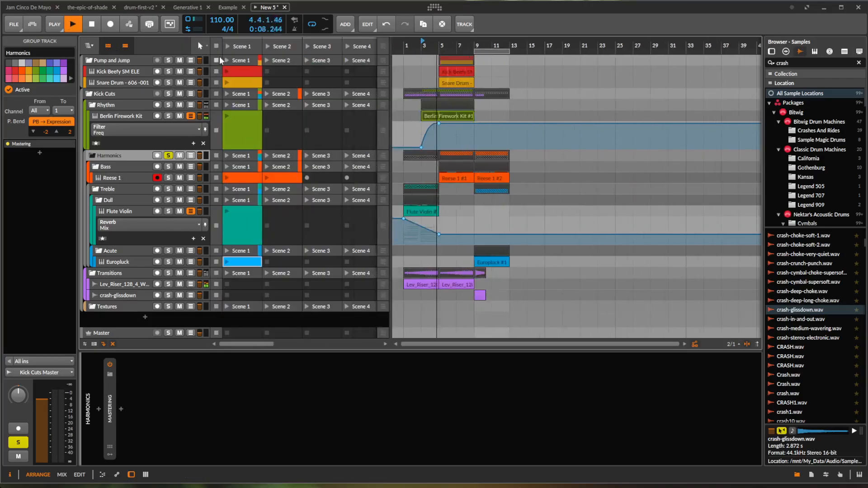
{"action": "left_click", "coordinate": [226, 44]}
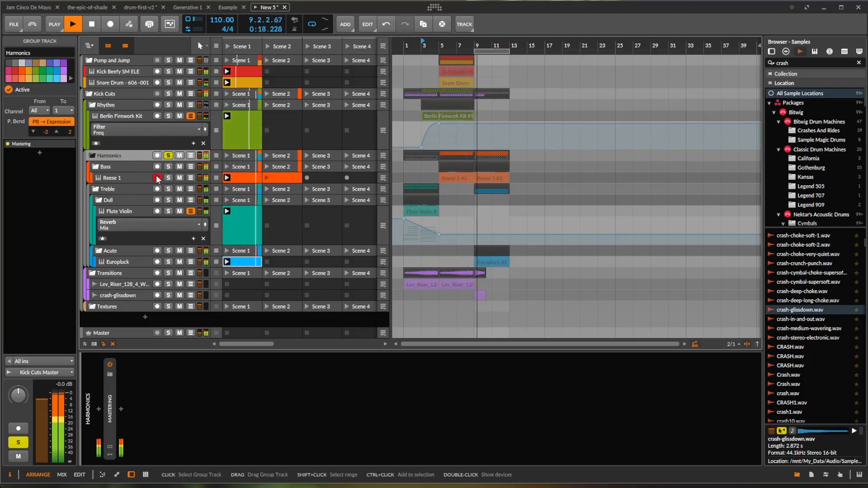
- Reduce the Audio Sidechain's modulation of Lo Gain on the Treble group's EQ-2, and mute and unmute the Bass group to compare
{"action": "left_click", "coordinate": [116, 188]}
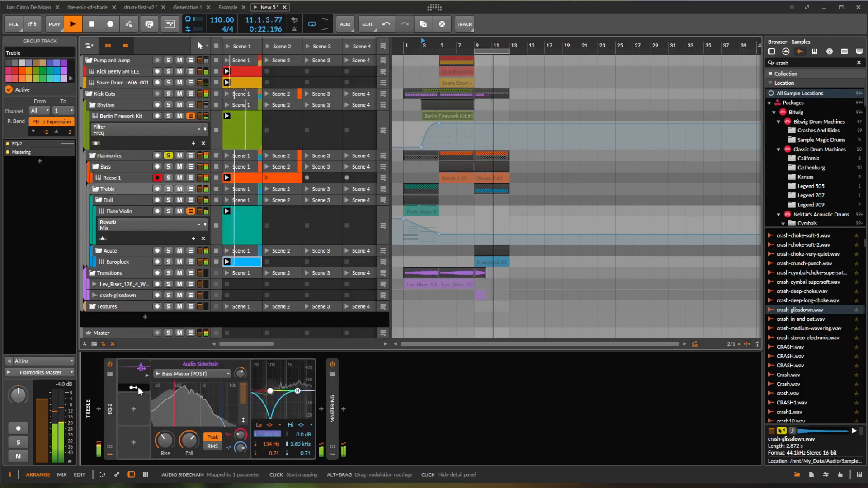
{"action": "left_click_drag", "start_coordinate": [138, 388], "coordinate": [275, 437]}
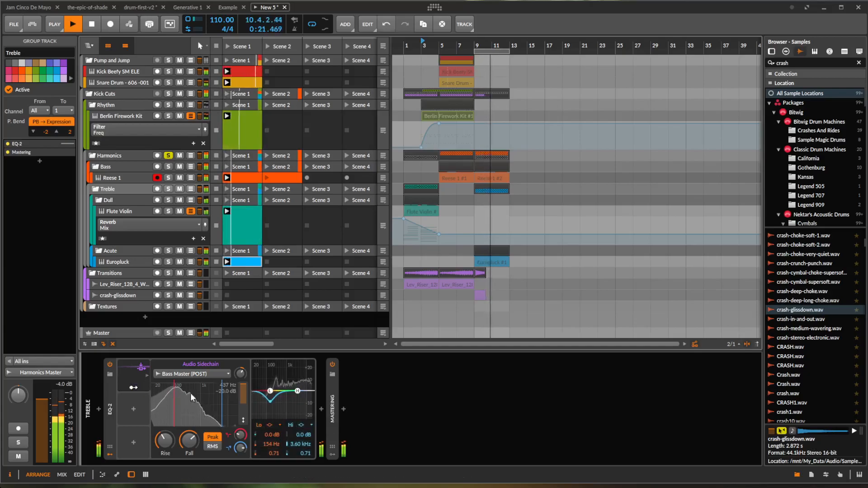
{"action": "left_click", "coordinate": [181, 166]}
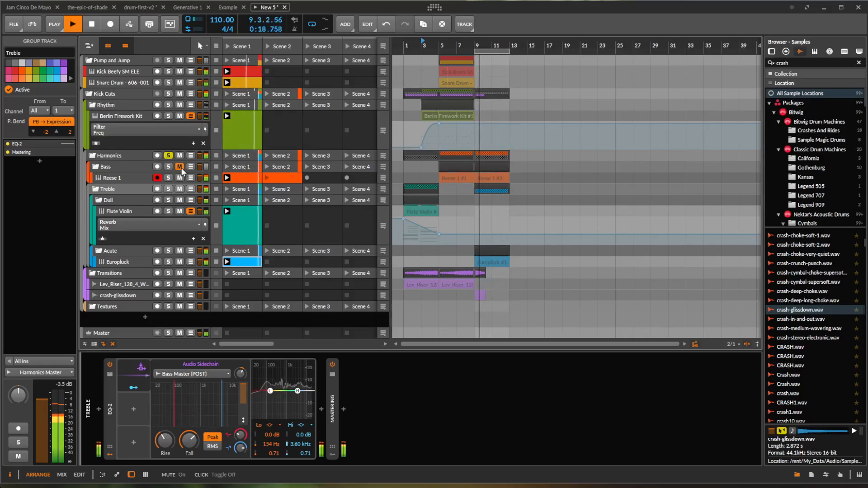
{"action": "left_click", "coordinate": [180, 167]}
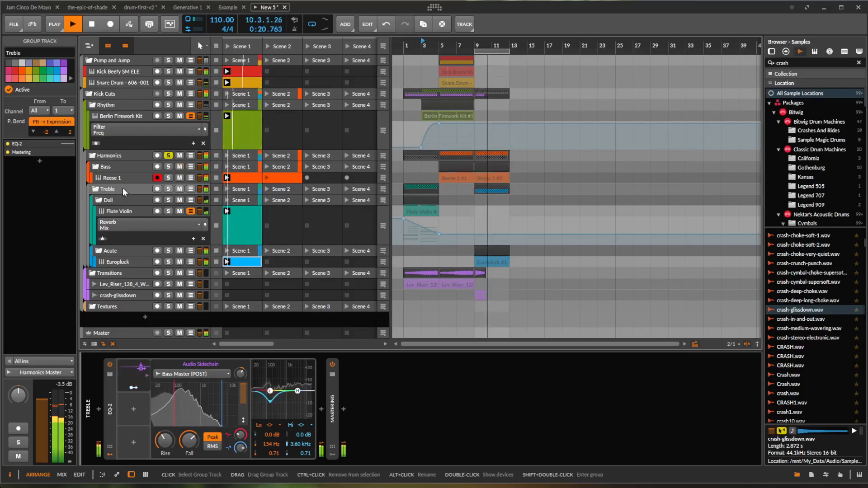
- Add a second EQ-2 after the first on the Treble group, with its low band as High-pass (4-pole) at about 261 Hz
{"action": "left_click", "coordinate": [322, 408]}
{"action": "left_click", "coordinate": [503, 287]}
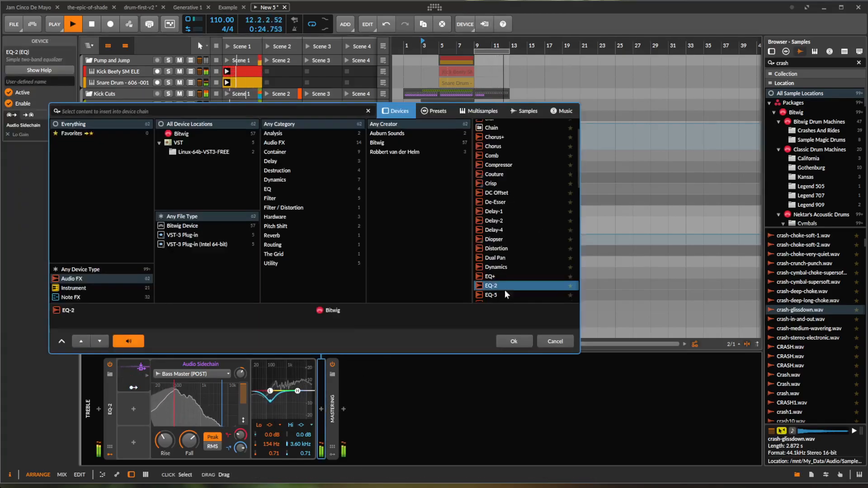
{"action": "left_click", "coordinate": [515, 340]}
{"action": "left_click", "coordinate": [369, 425]}
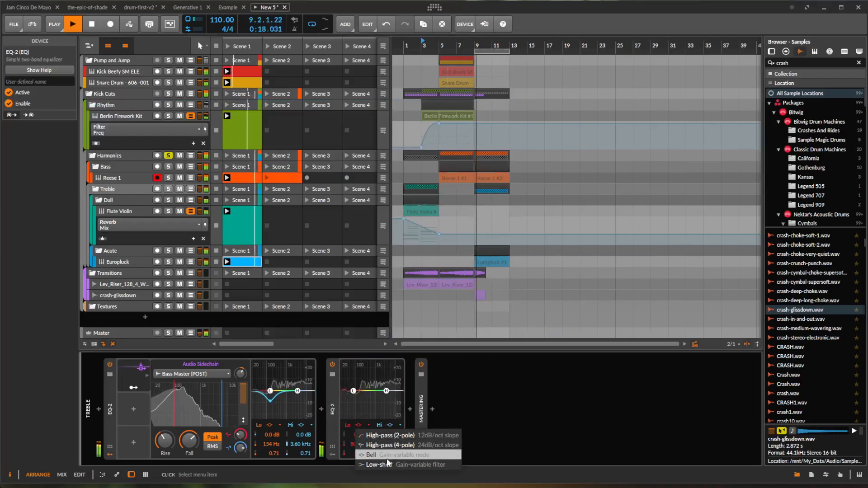
{"action": "left_click", "coordinate": [385, 445]}
{"action": "left_click_drag", "start_coordinate": [353, 393], "coordinate": [365, 392]}
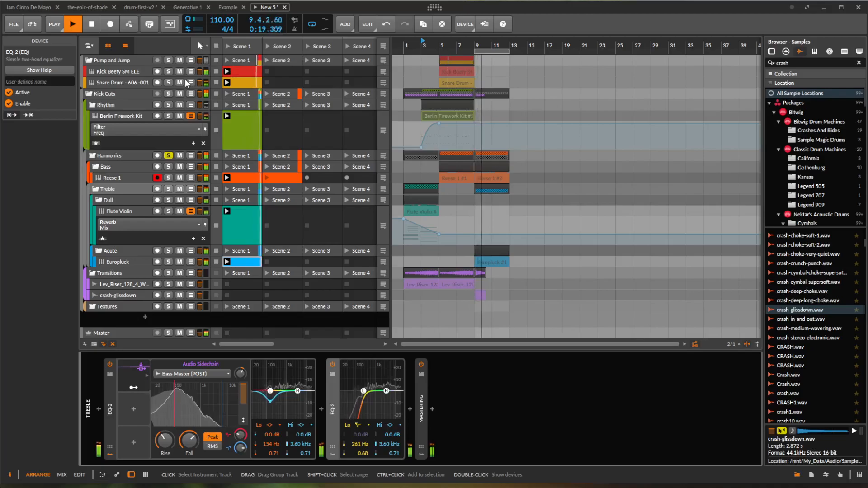
- Restart playback with the Master track selected, check the audio mixer levels in OBS, and return to Bitwig to stop playback
{"action": "key", "text": "space"}
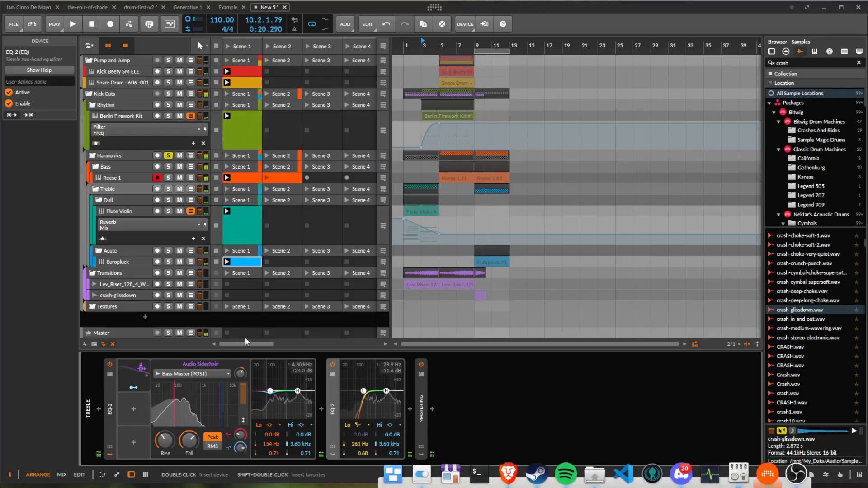
{"action": "left_click", "coordinate": [150, 333]}
{"action": "left_click", "coordinate": [78, 27]}
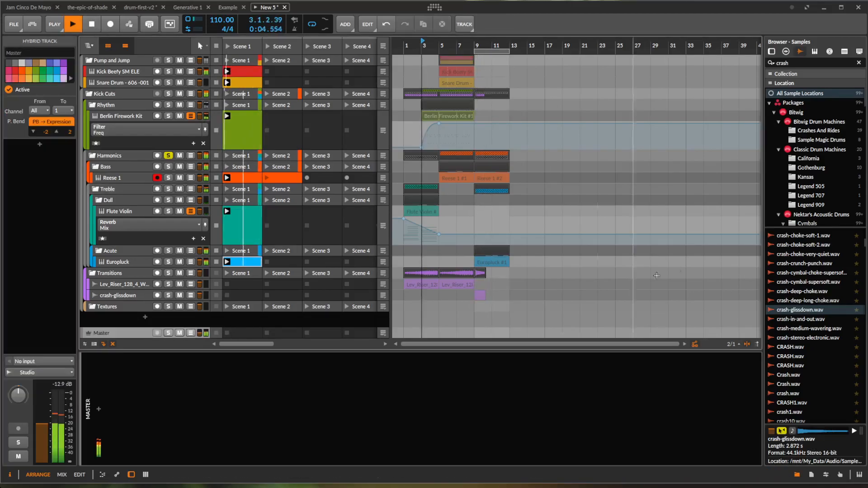
{"action": "mouse_move", "coordinate": [749, 485]}
{"action": "left_click", "coordinate": [797, 474]}
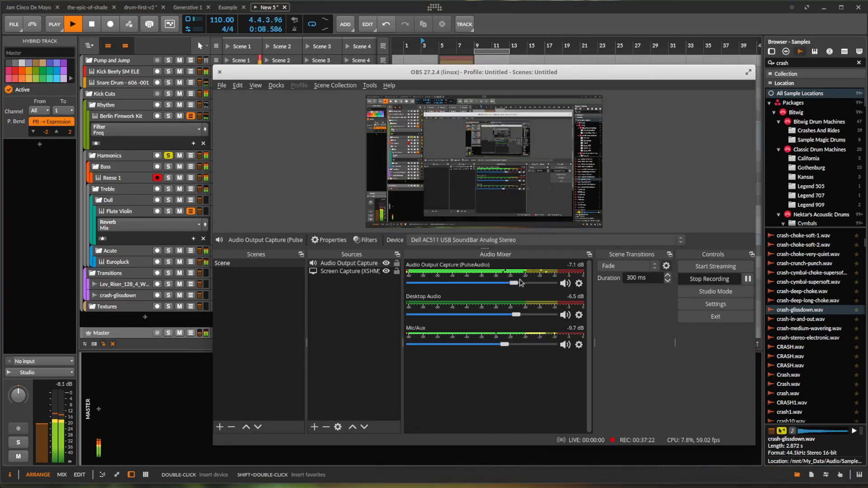
{"action": "left_click", "coordinate": [144, 376]}
{"action": "left_click", "coordinate": [92, 23]}
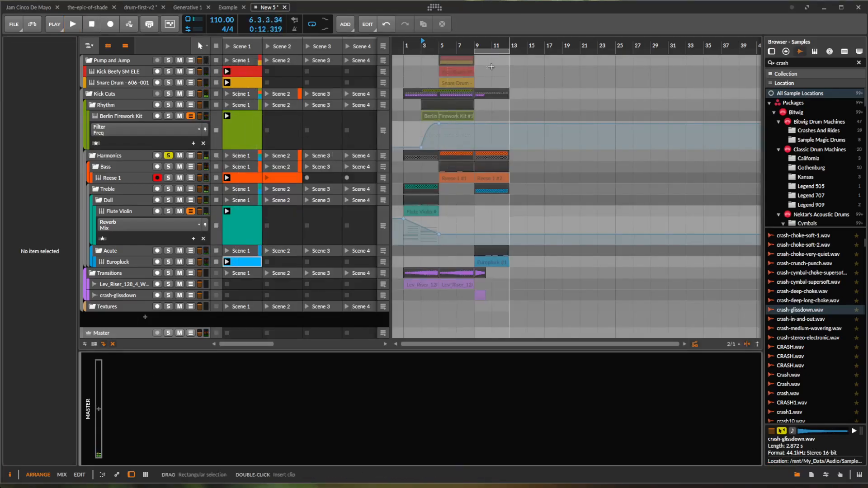
- Switch to the Brave browser, view the Google search for "mixing with precision book", and return to Bitwig
{"action": "mouse_move", "coordinate": [552, 474]}
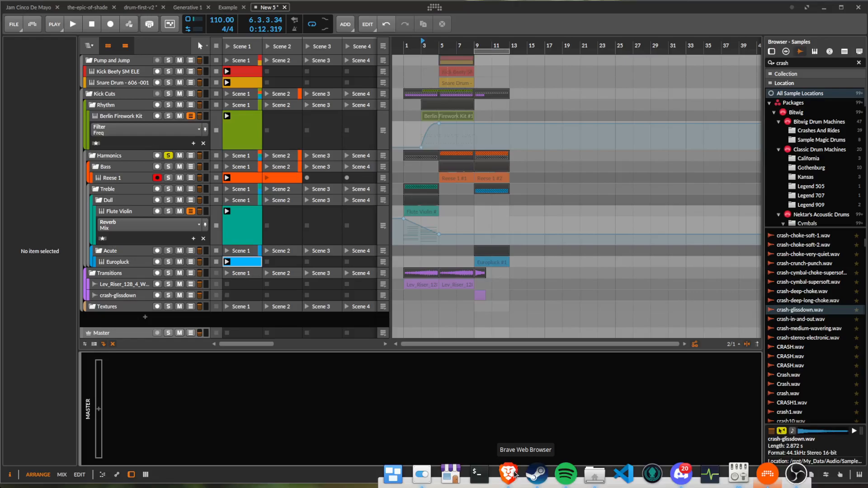
{"action": "left_click", "coordinate": [512, 475]}
{"action": "left_click", "coordinate": [726, 31]}
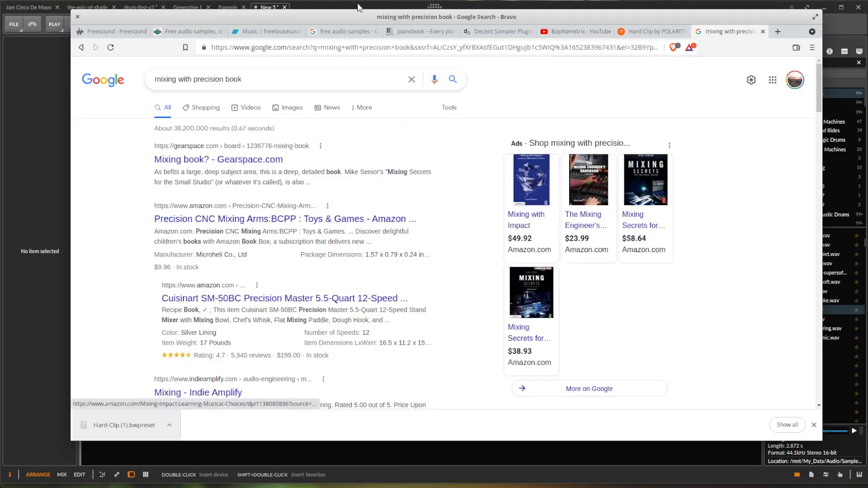
{"action": "left_click", "coordinate": [332, 5]}
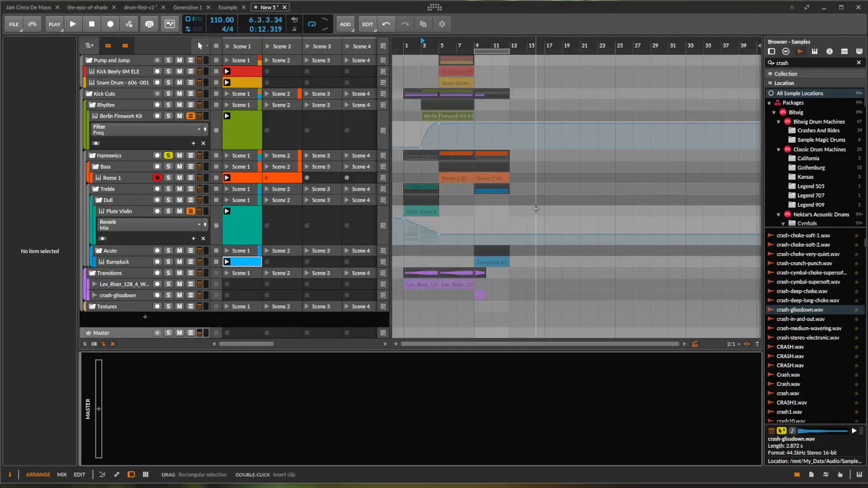